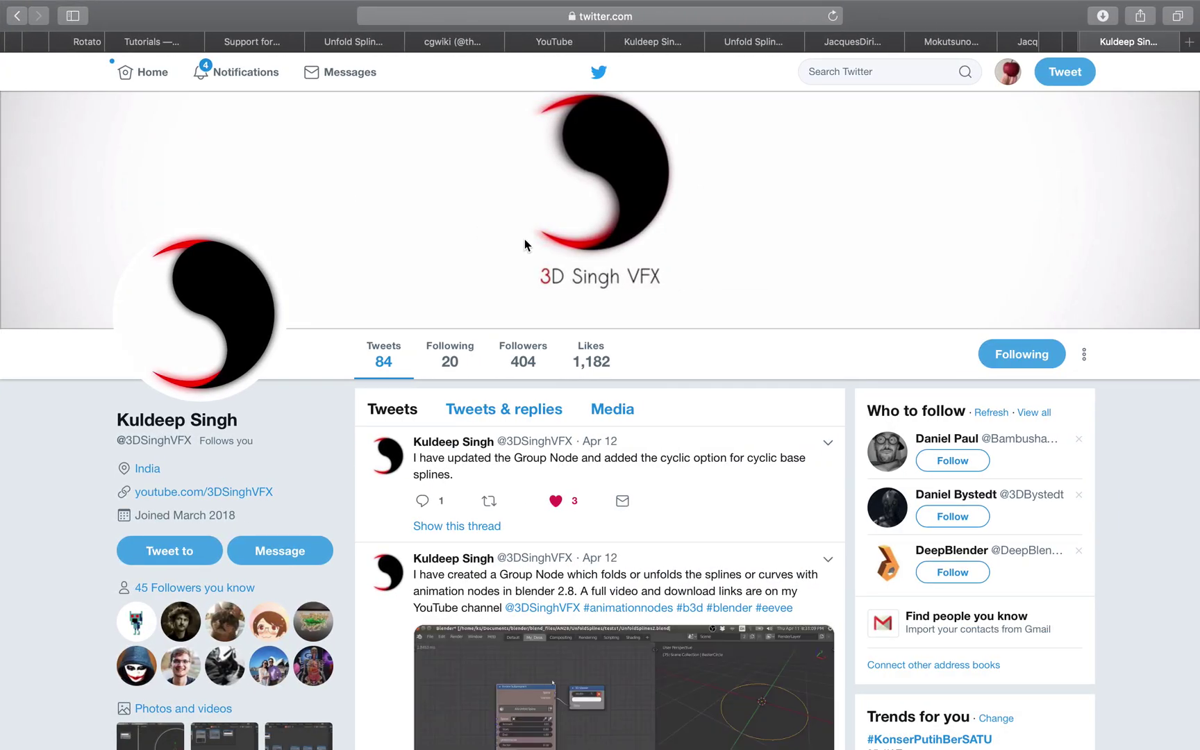
Play the Apr 12 tweet's video of the spline-unfolding Group Node with muted sound, and replay it from its beginning.
{"action": "scroll", "coordinate": [699, 348], "scroll_direction": "down", "scroll_amount": 1}
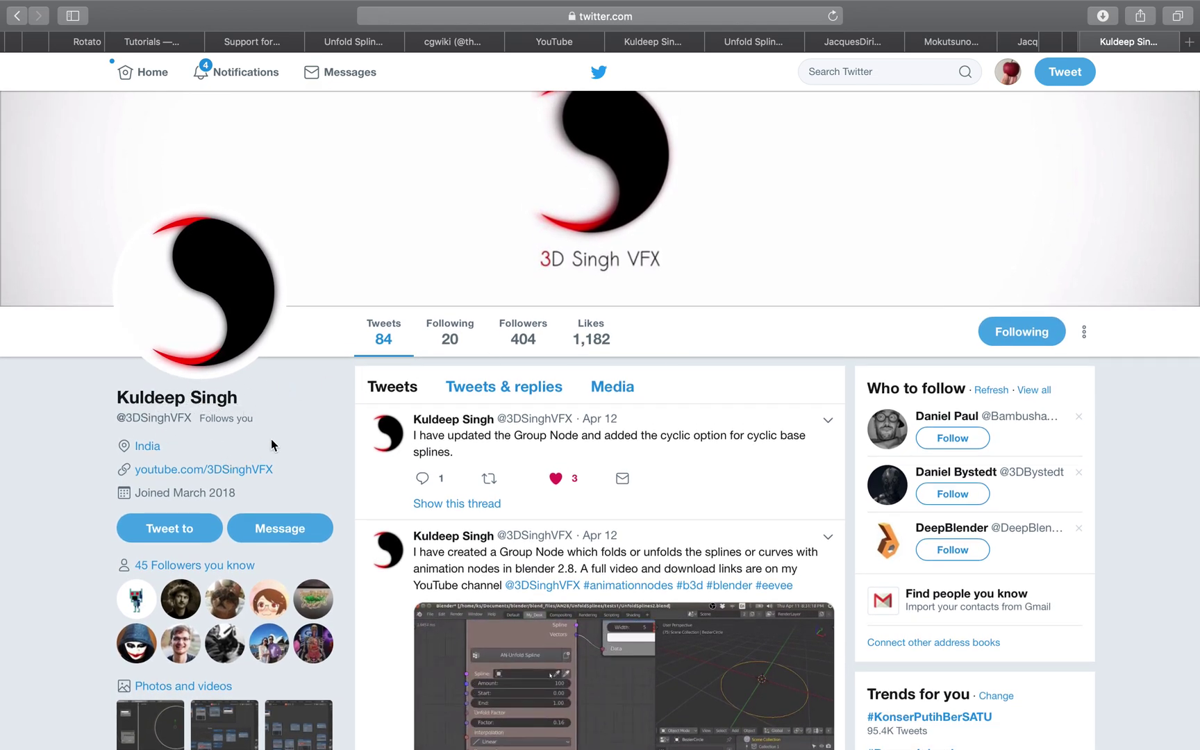
{"action": "scroll", "coordinate": [278, 418], "scroll_direction": "down", "scroll_amount": 2}
{"action": "scroll", "coordinate": [278, 418], "scroll_direction": "down", "scroll_amount": 8}
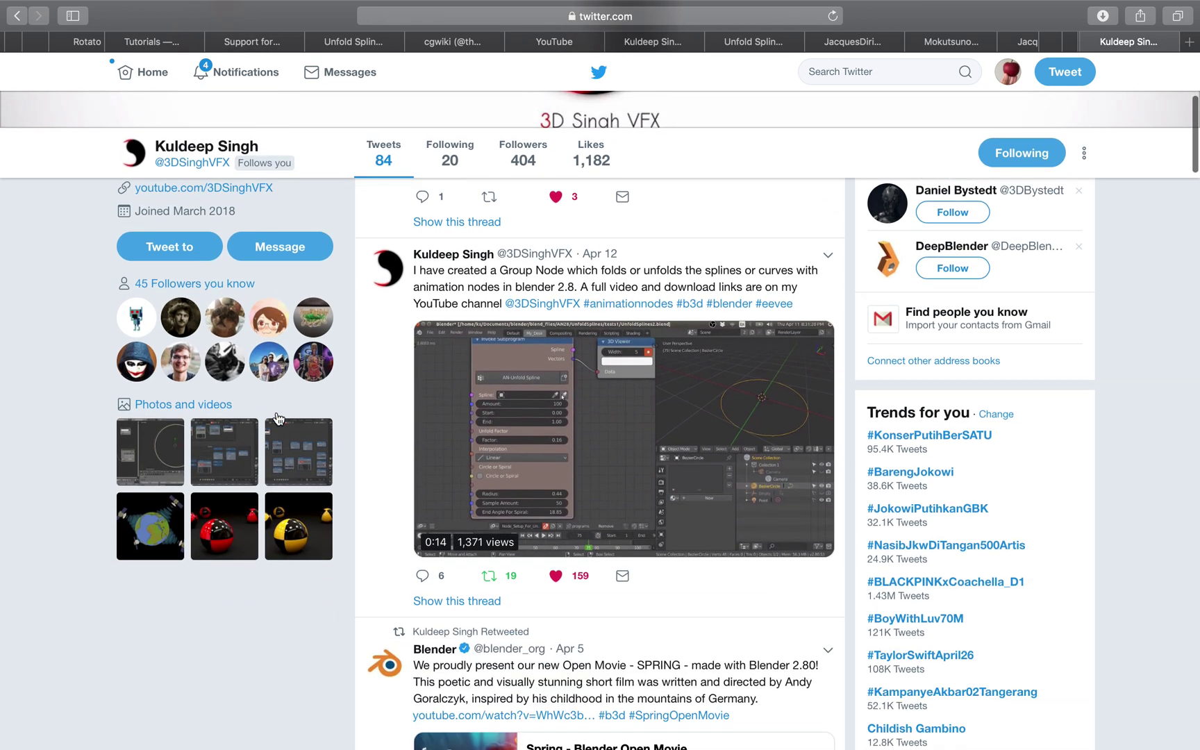
{"action": "mouse_move", "coordinate": [472, 566]}
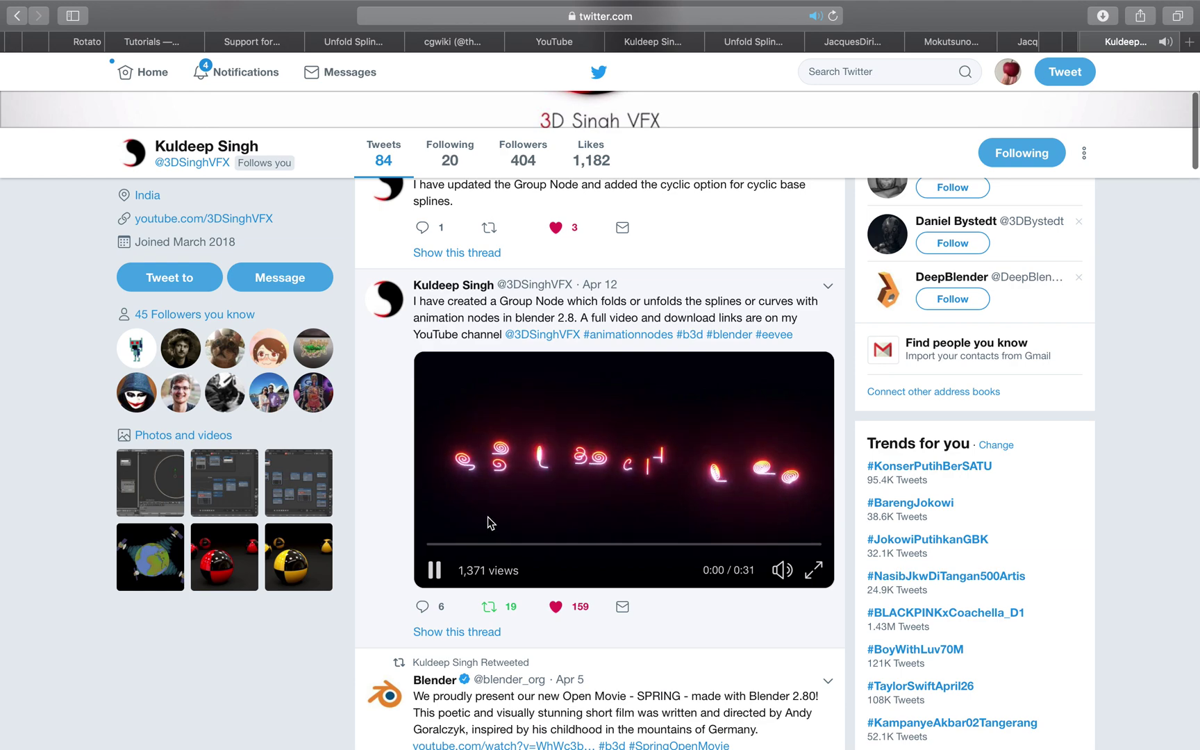
{"action": "left_click", "coordinate": [782, 569]}
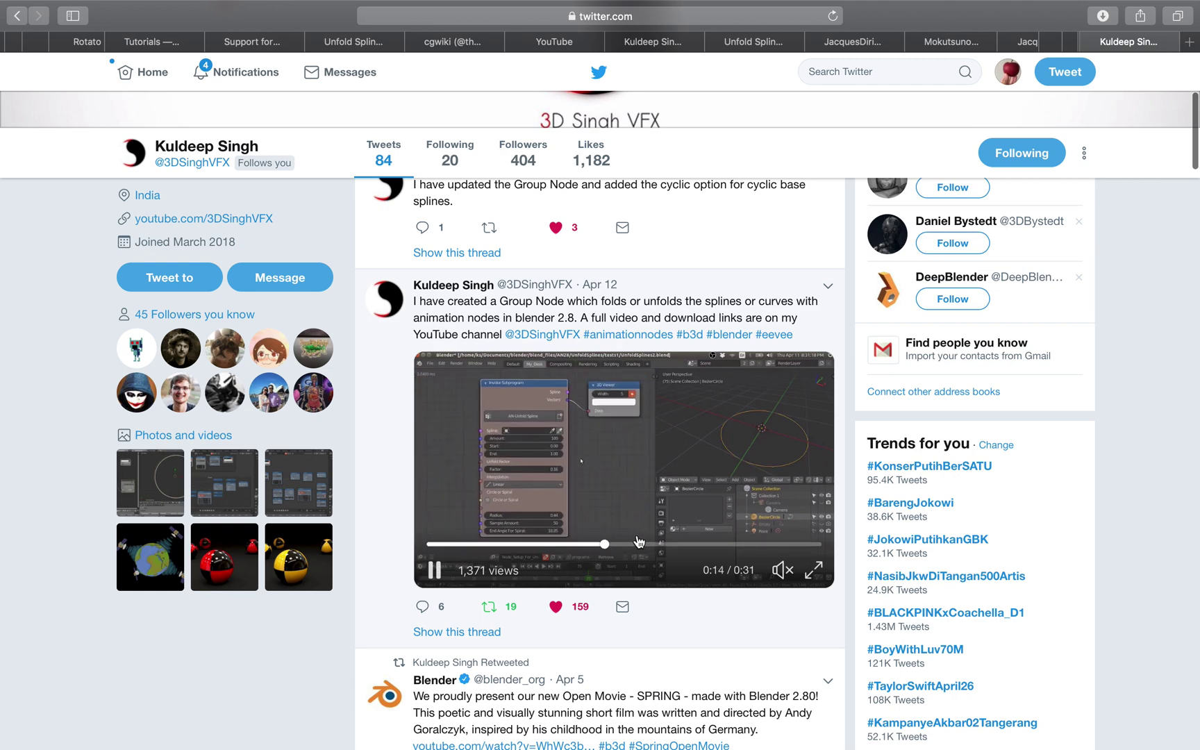
{"action": "left_click", "coordinate": [705, 544]}
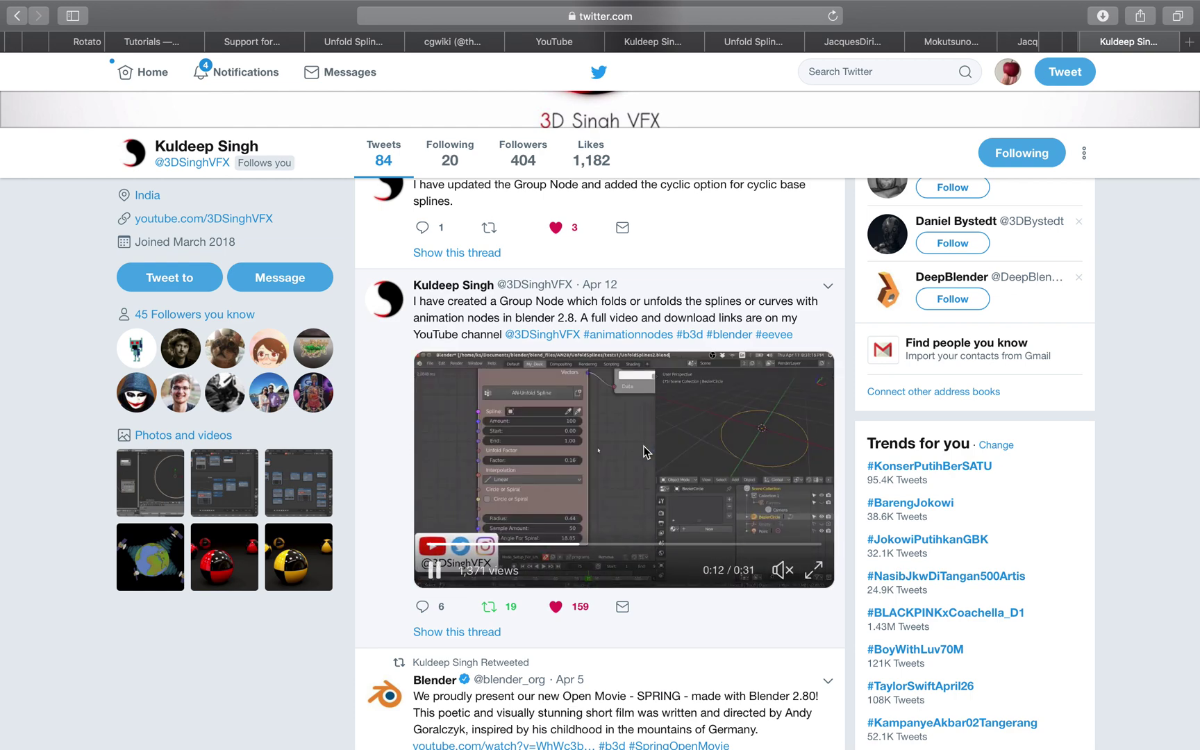
{"action": "left_click", "coordinate": [441, 546]}
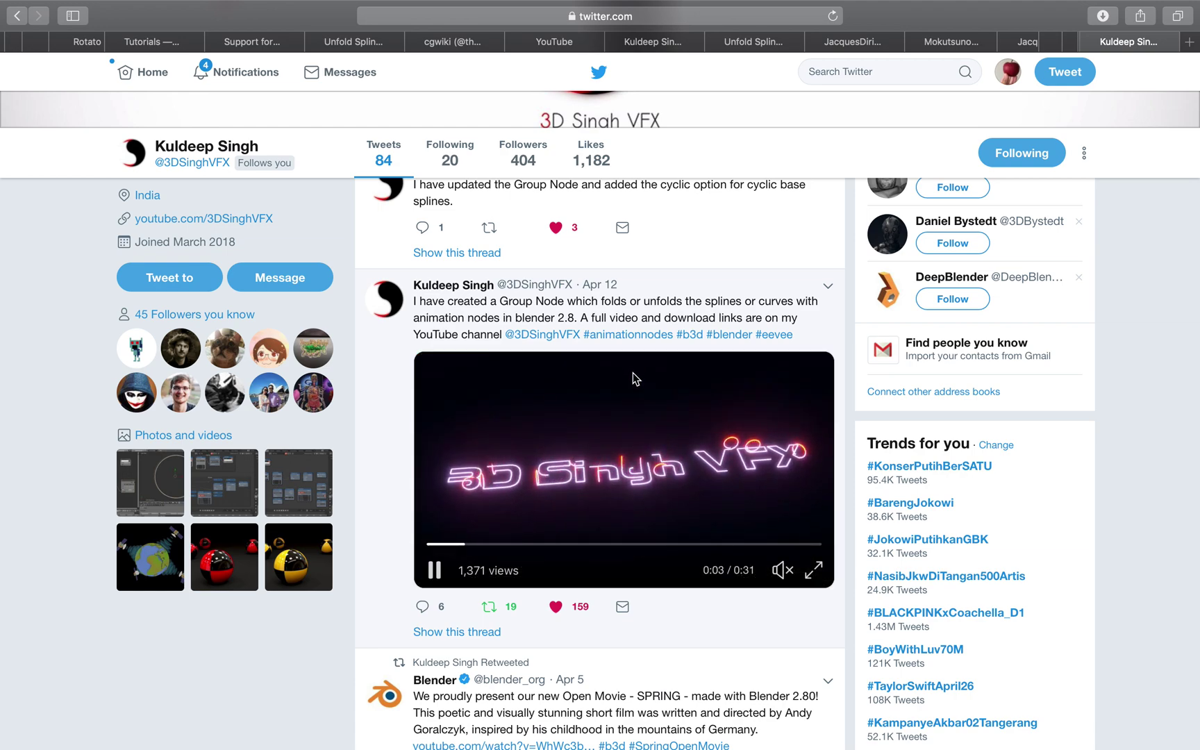
{"action": "scroll", "coordinate": [634, 368], "scroll_direction": "up", "scroll_amount": 3}
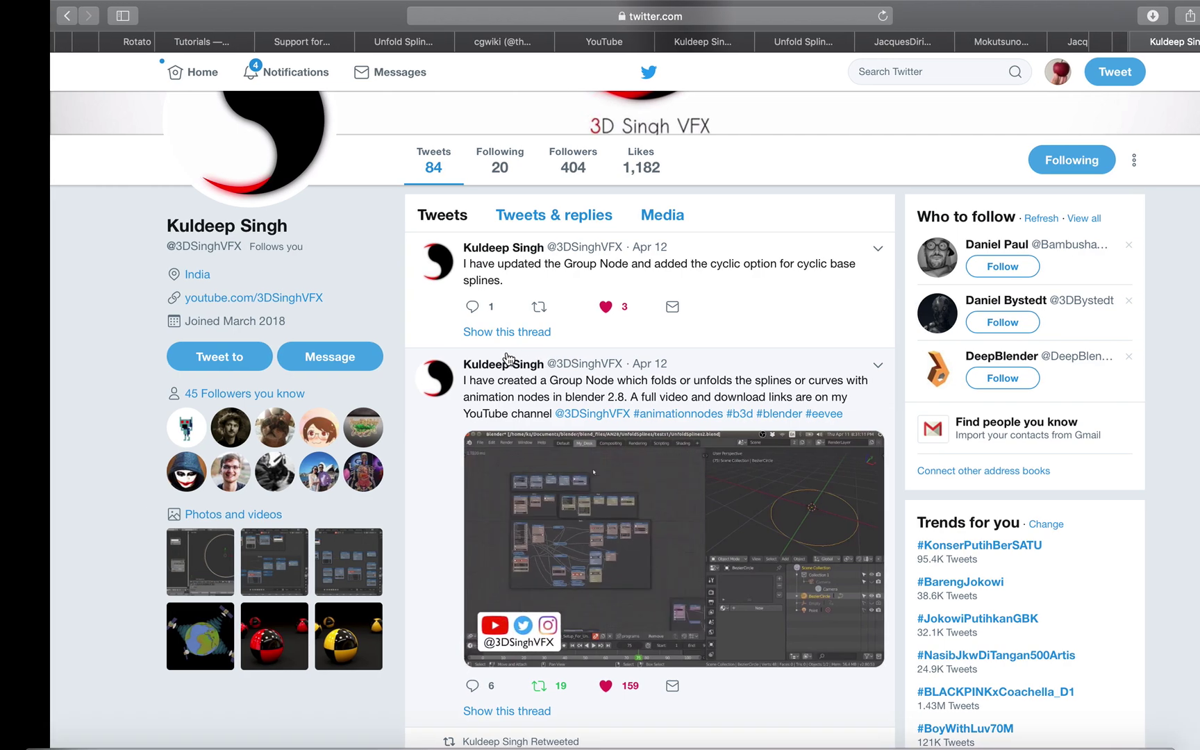
Switch from the browser to the desktop, shift the Downloads window aside and launch Blender 2.80.
{"action": "key", "text": "ctrl+Left"}
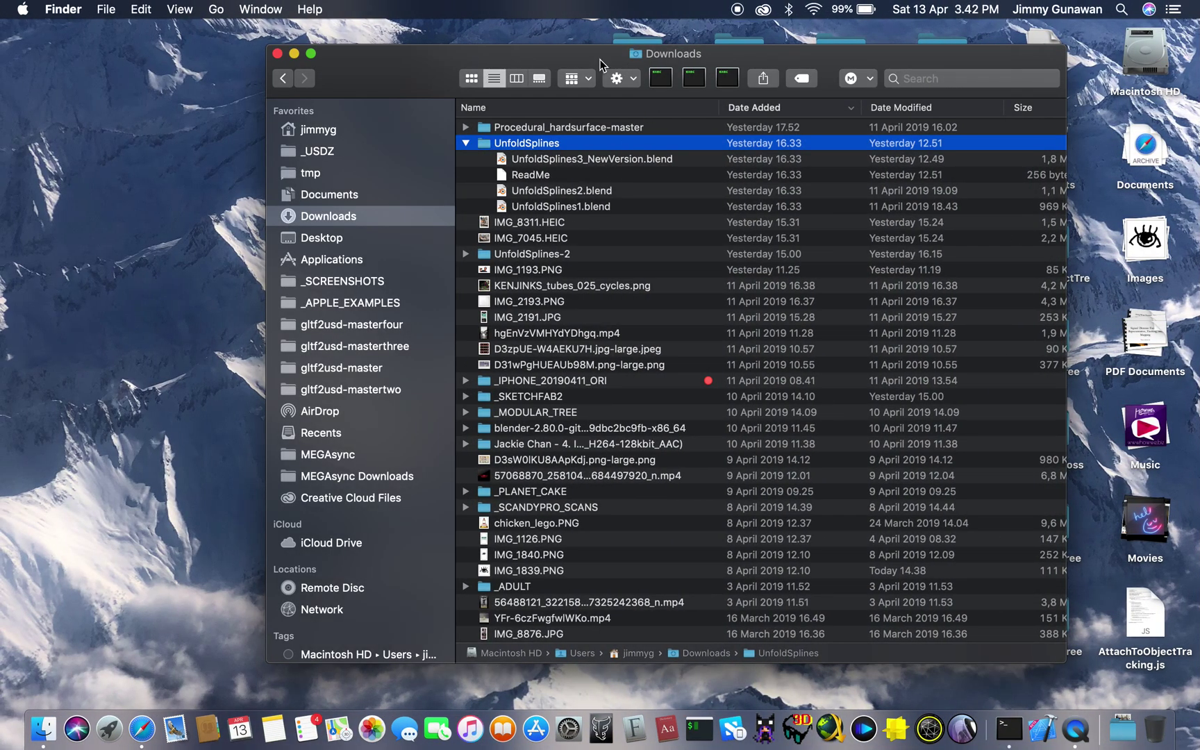
{"action": "left_click_drag", "start_coordinate": [601, 65], "coordinate": [515, 67]}
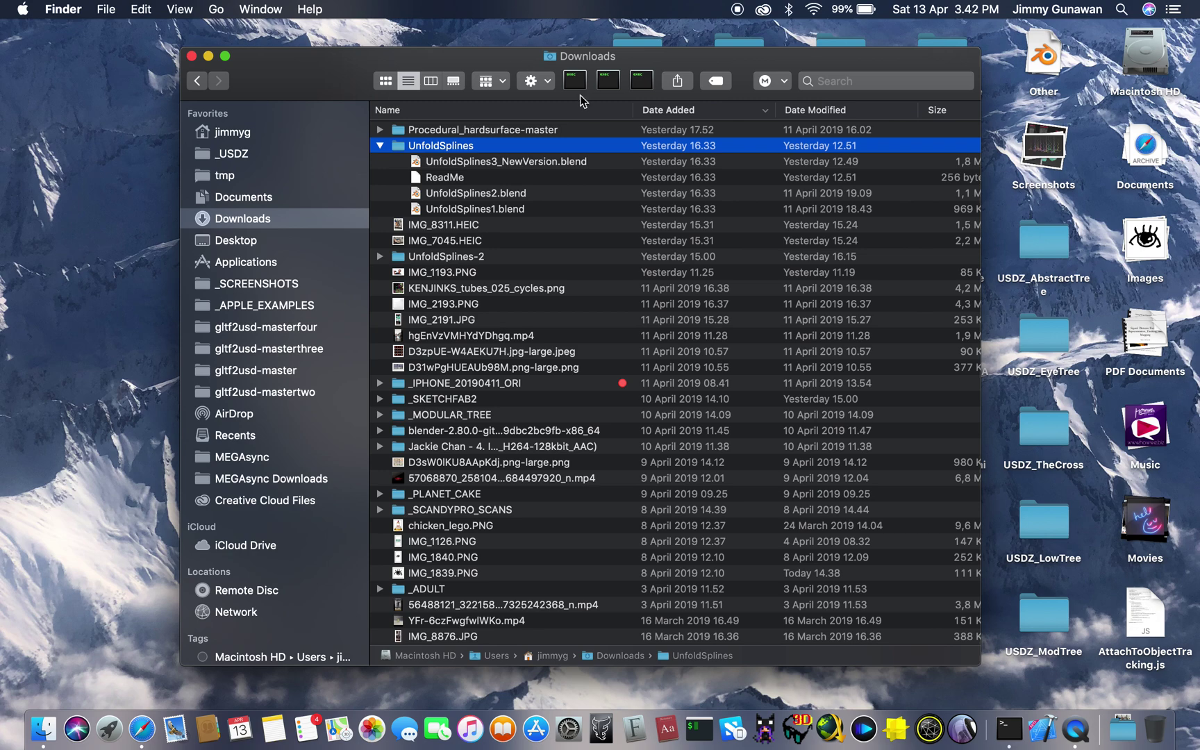
{"action": "left_click_drag", "start_coordinate": [842, 61], "coordinate": [826, 63]}
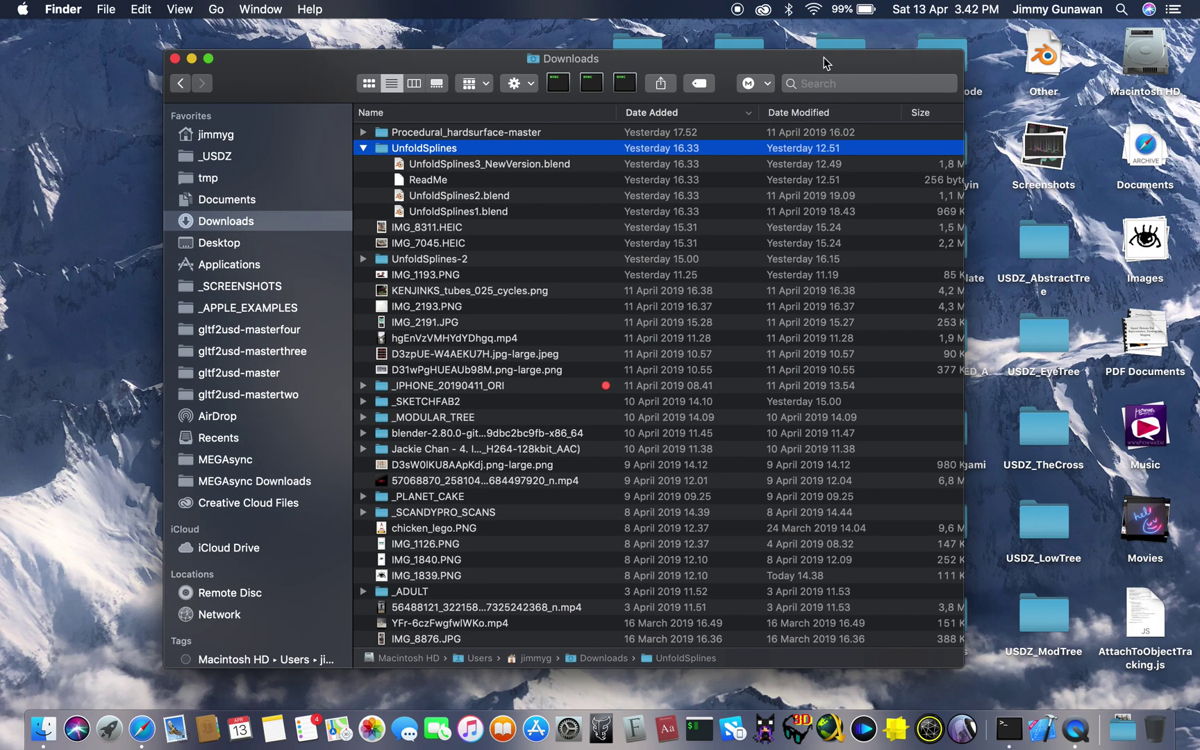
{"action": "left_click", "coordinate": [625, 83]}
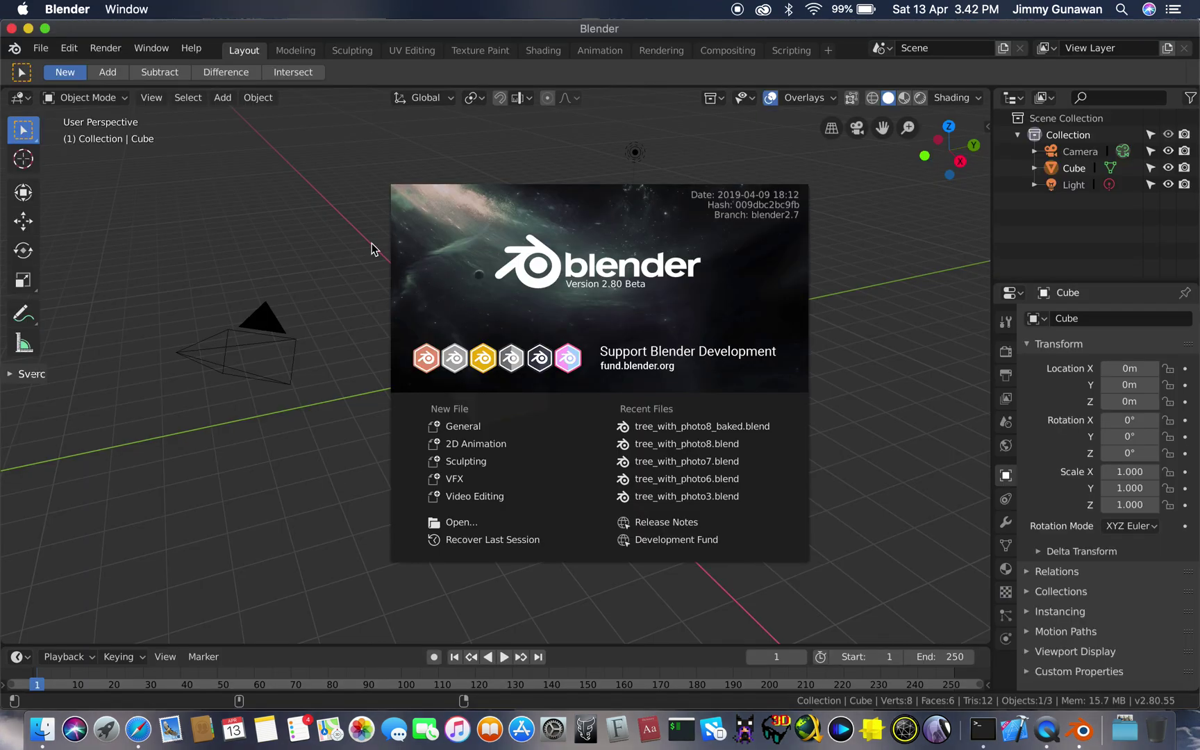
Delete all default objects from the scene and split the 3D viewport into two stacked views.
{"action": "left_click", "coordinate": [371, 244]}
{"action": "key", "text": "a"}
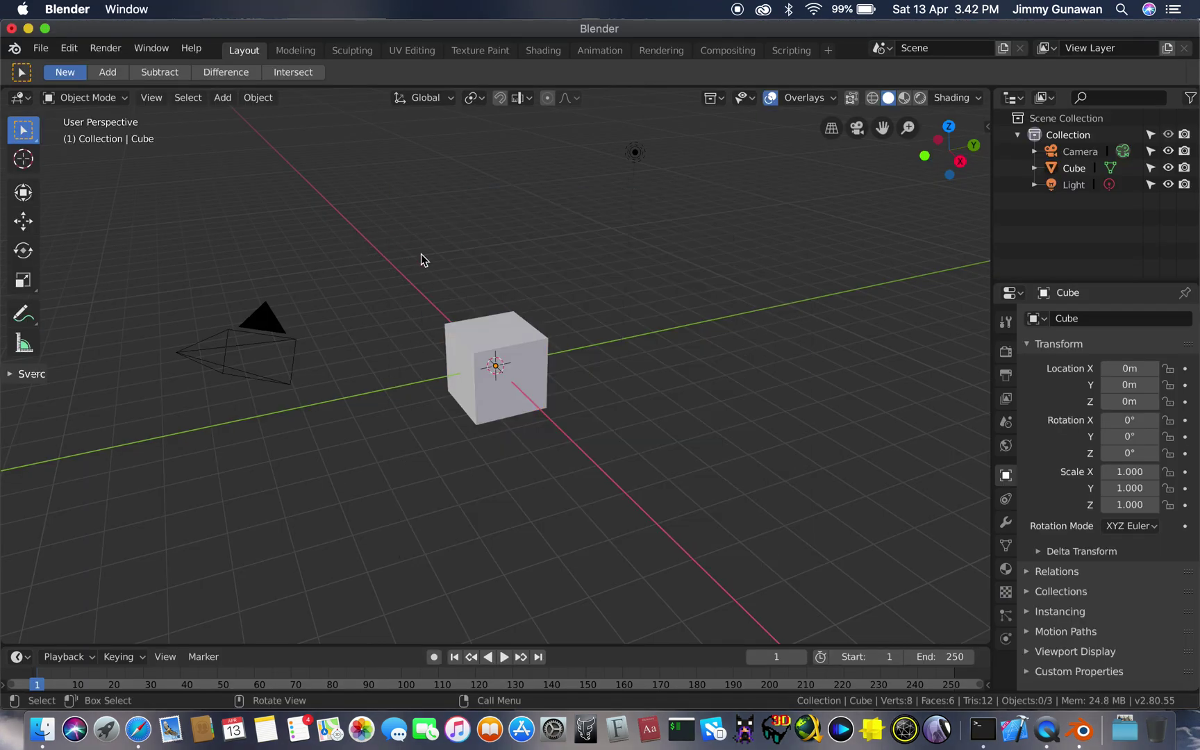
{"action": "key", "text": "a"}
{"action": "key", "text": "x"}
{"action": "left_click", "coordinate": [421, 254]}
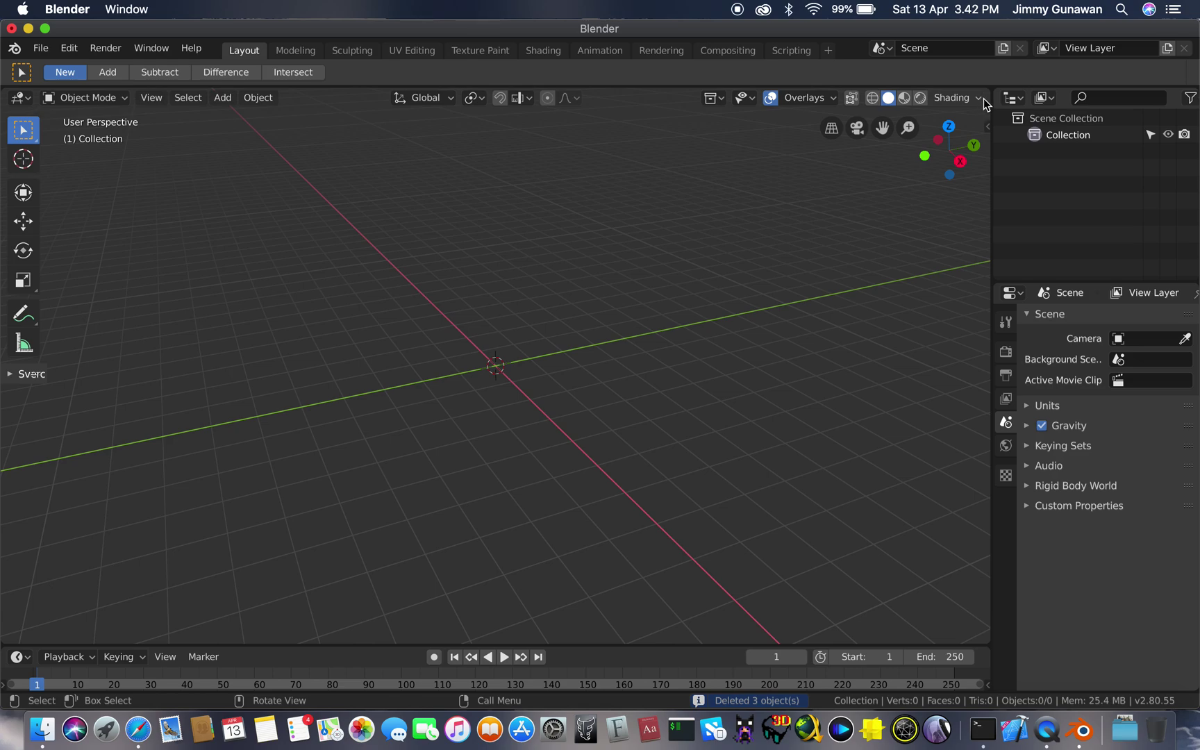
{"action": "left_click_drag", "start_coordinate": [986, 89], "coordinate": [972, 364]}
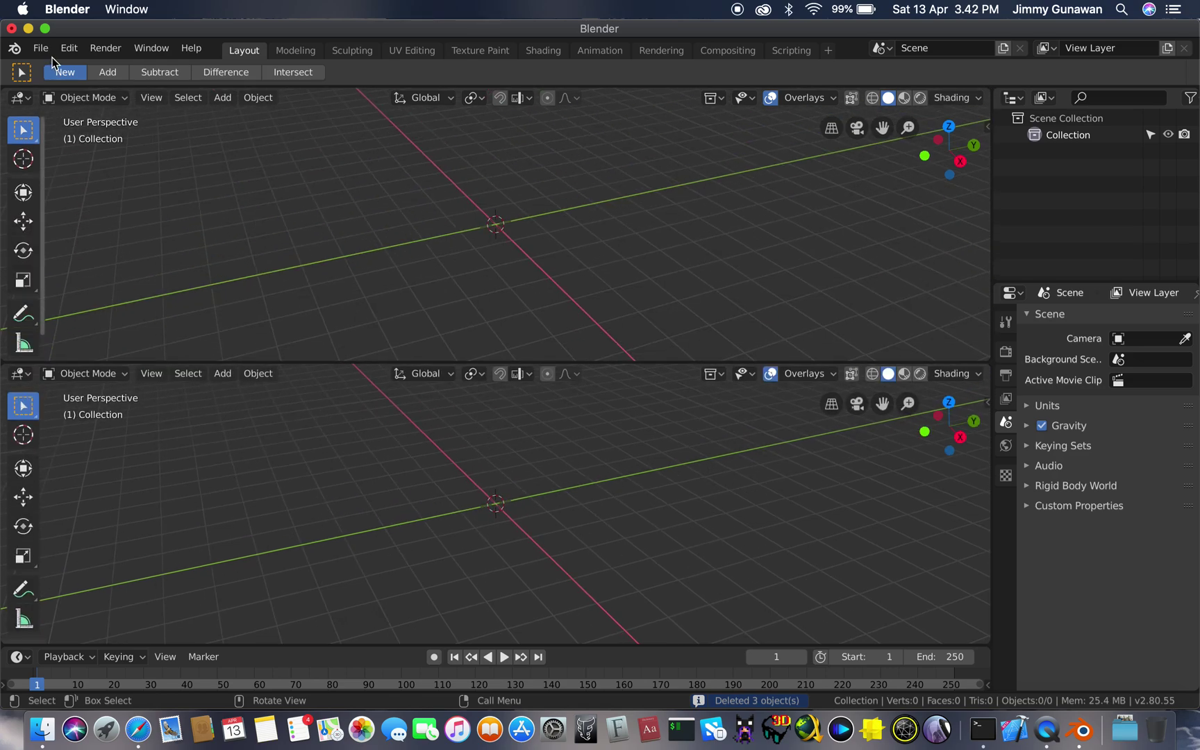
Open UnfoldSplines2.blend from the UnfoldSplines folder in Downloads, with the folder listing sorted by modification time.
{"action": "left_click", "coordinate": [41, 47]}
{"action": "left_click", "coordinate": [60, 85]}
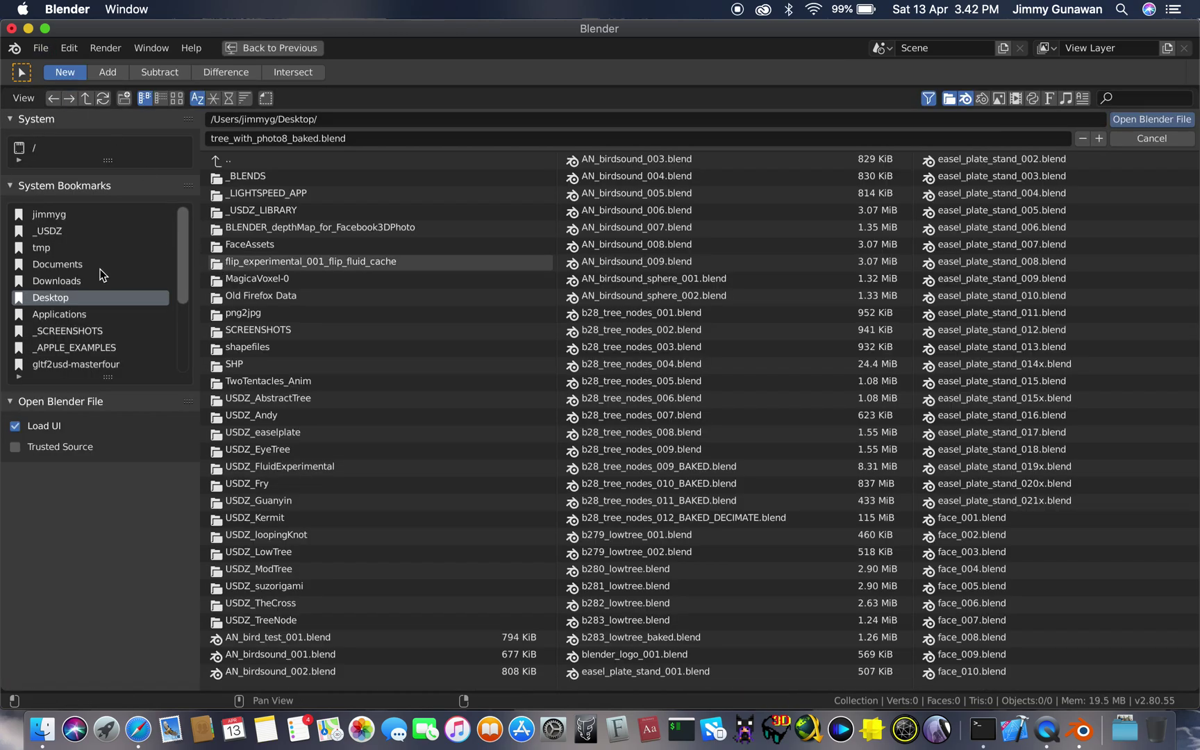
{"action": "left_click", "coordinate": [57, 280]}
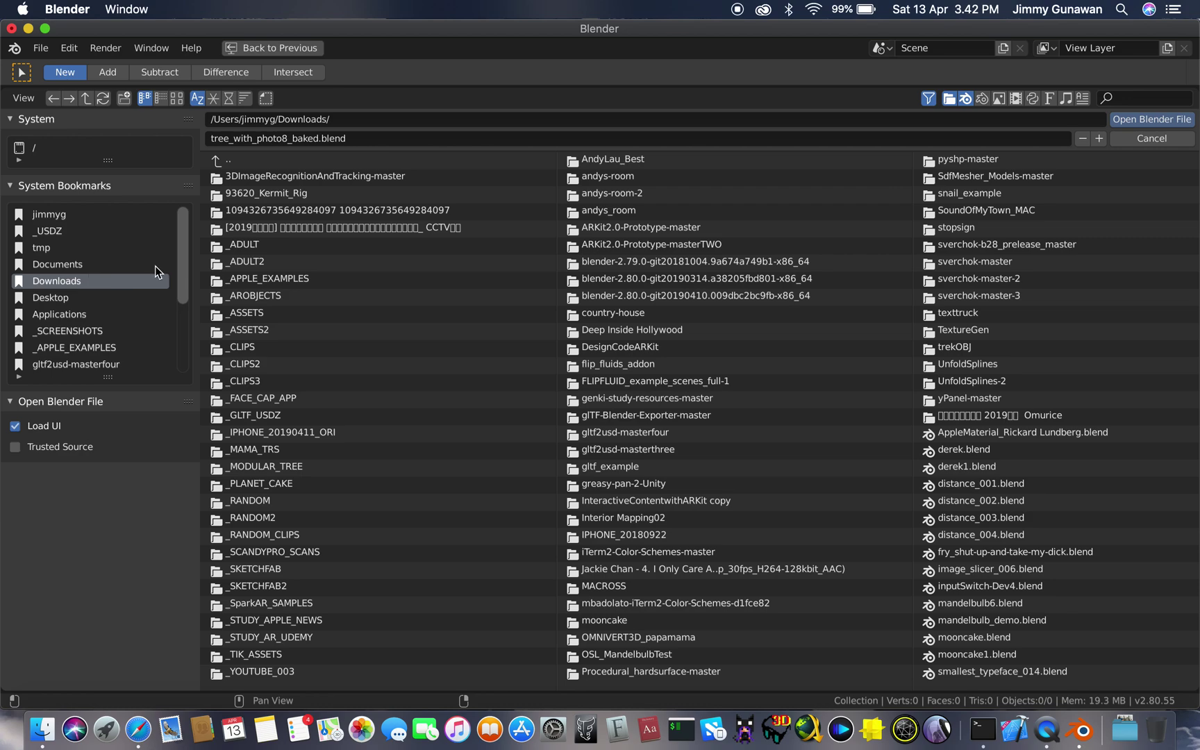
{"action": "left_click", "coordinate": [228, 98]}
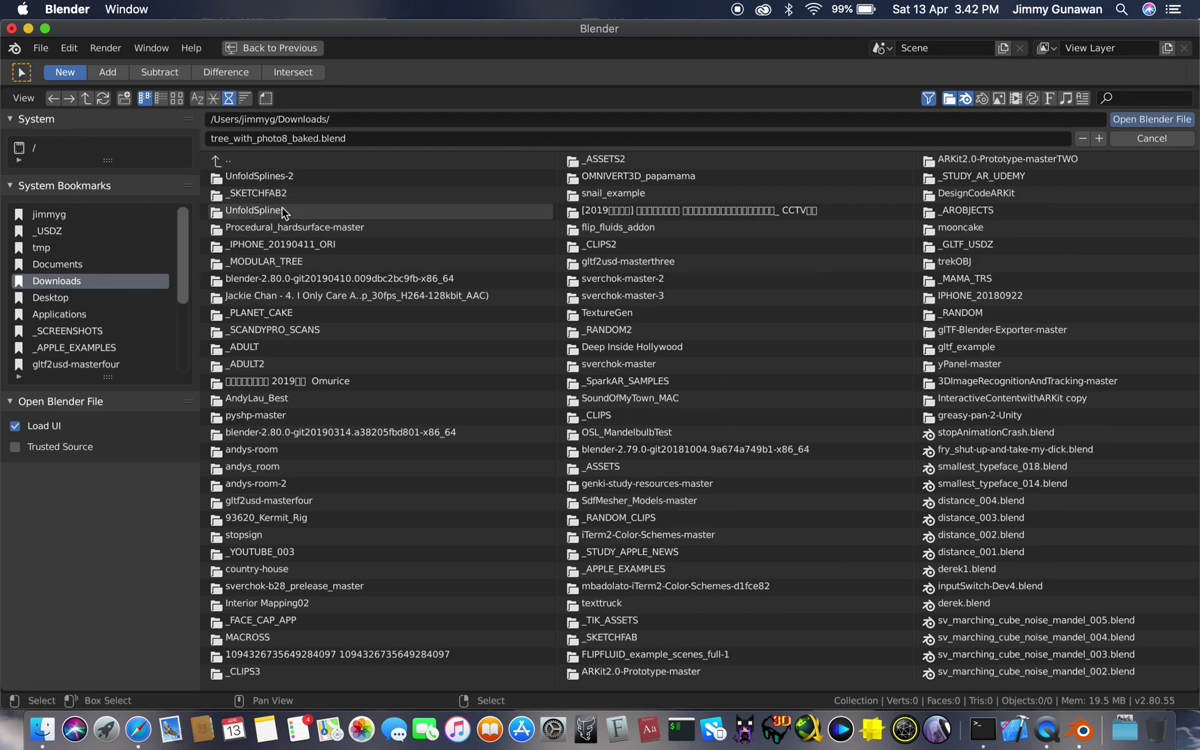
{"action": "left_click", "coordinate": [285, 208]}
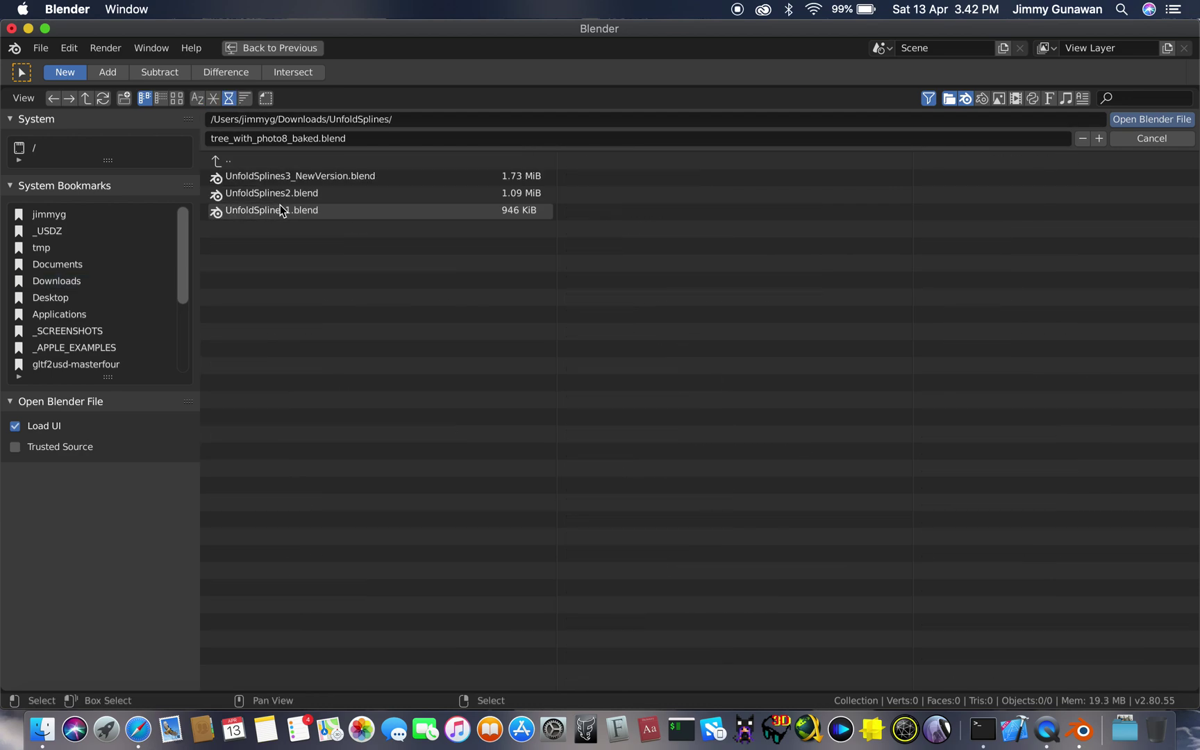
{"action": "left_click", "coordinate": [326, 177]}
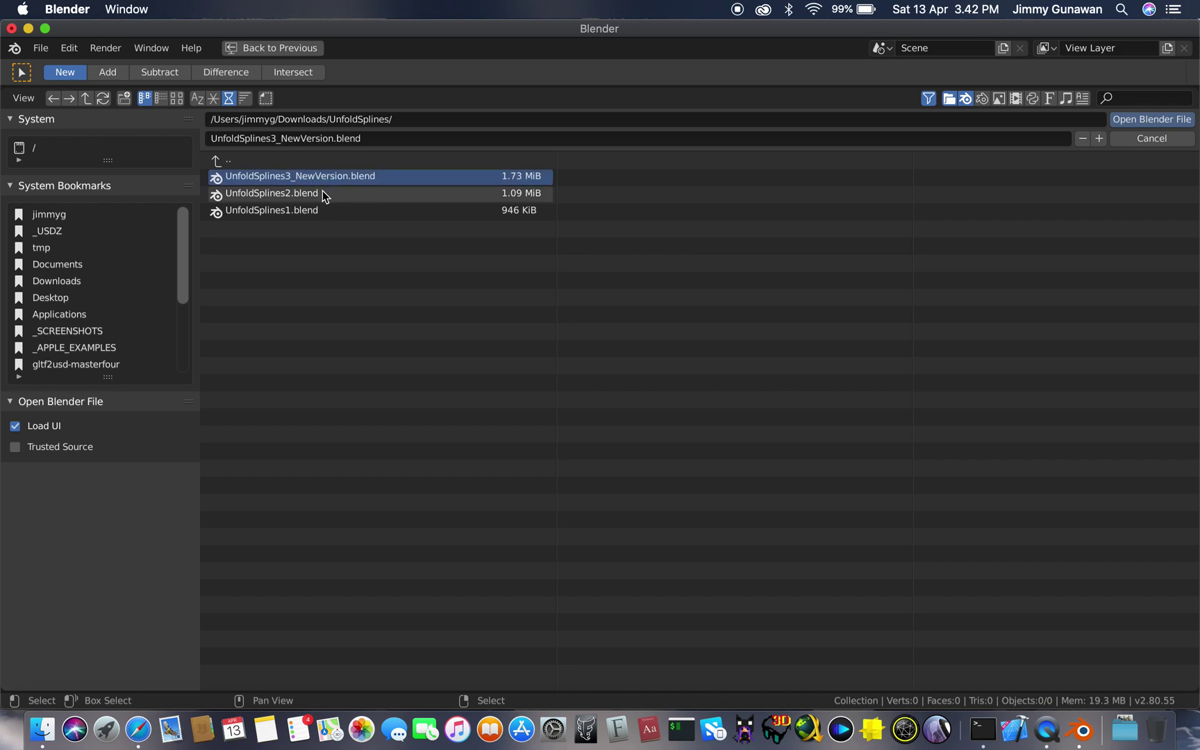
{"action": "left_click", "coordinate": [302, 194]}
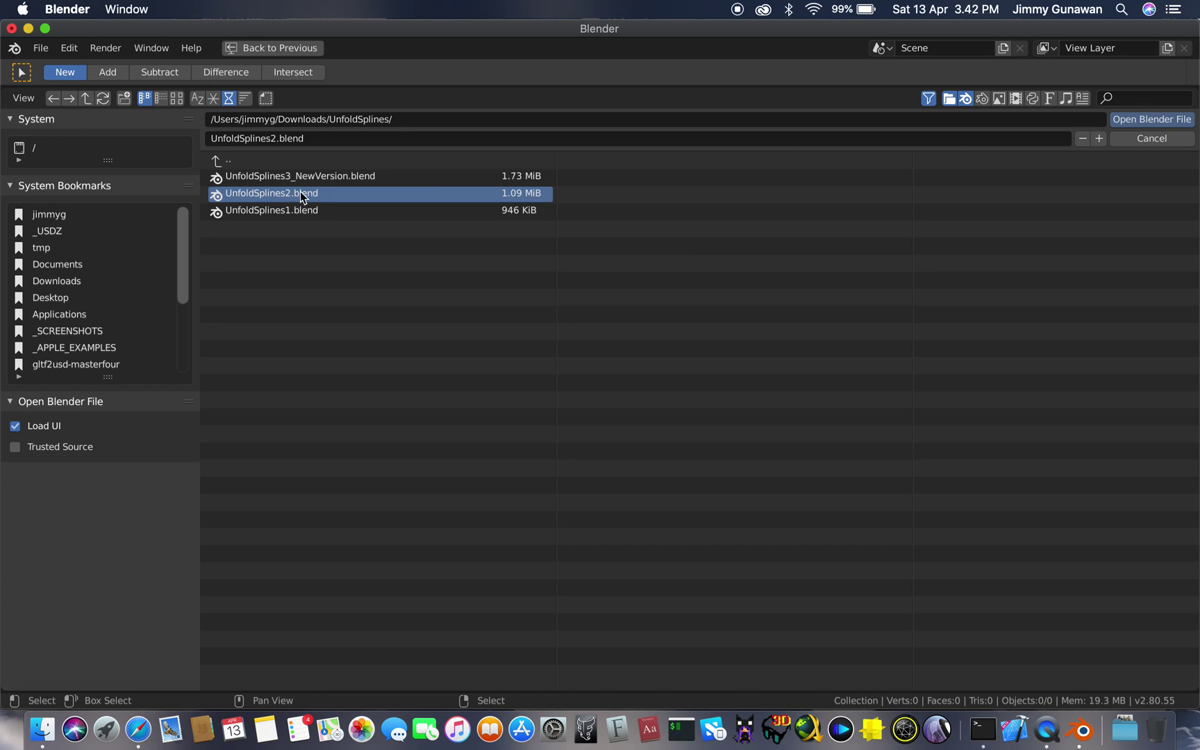
{"action": "left_click", "coordinate": [1130, 116]}
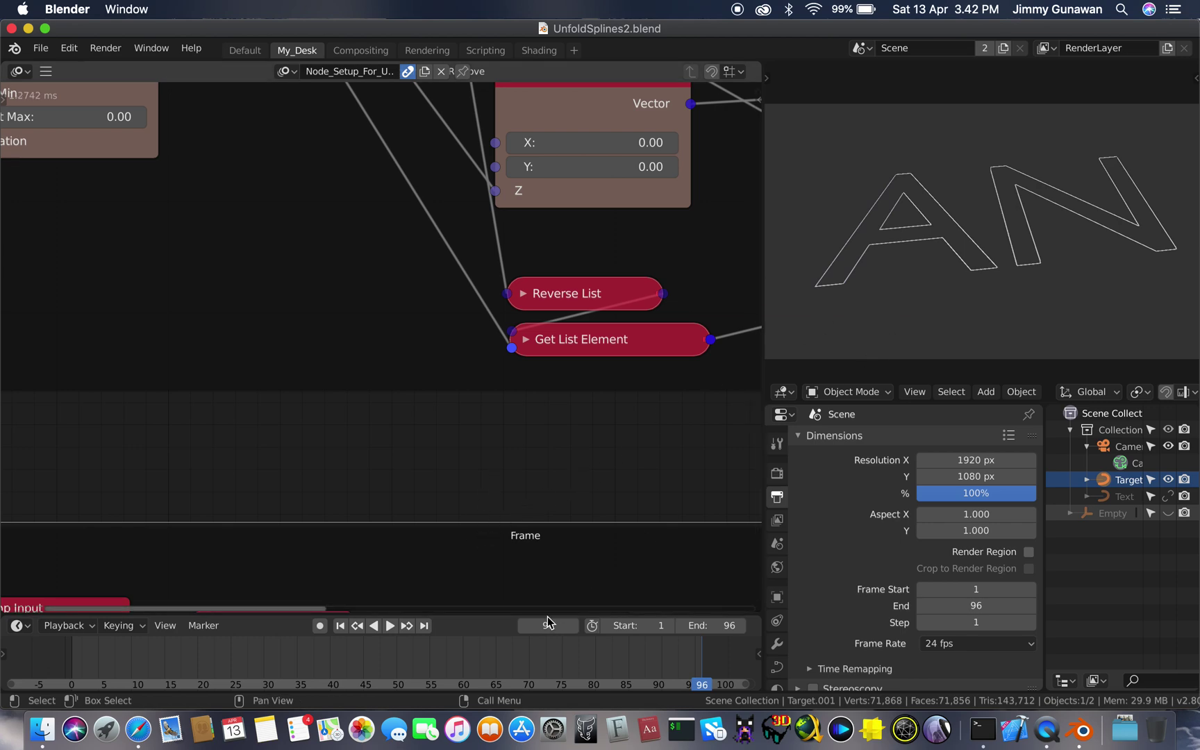
Play the AN text animation from the first frame in a widened 3D viewport, and stop playback.
{"action": "left_click", "coordinate": [340, 626]}
{"action": "left_click", "coordinate": [390, 626]}
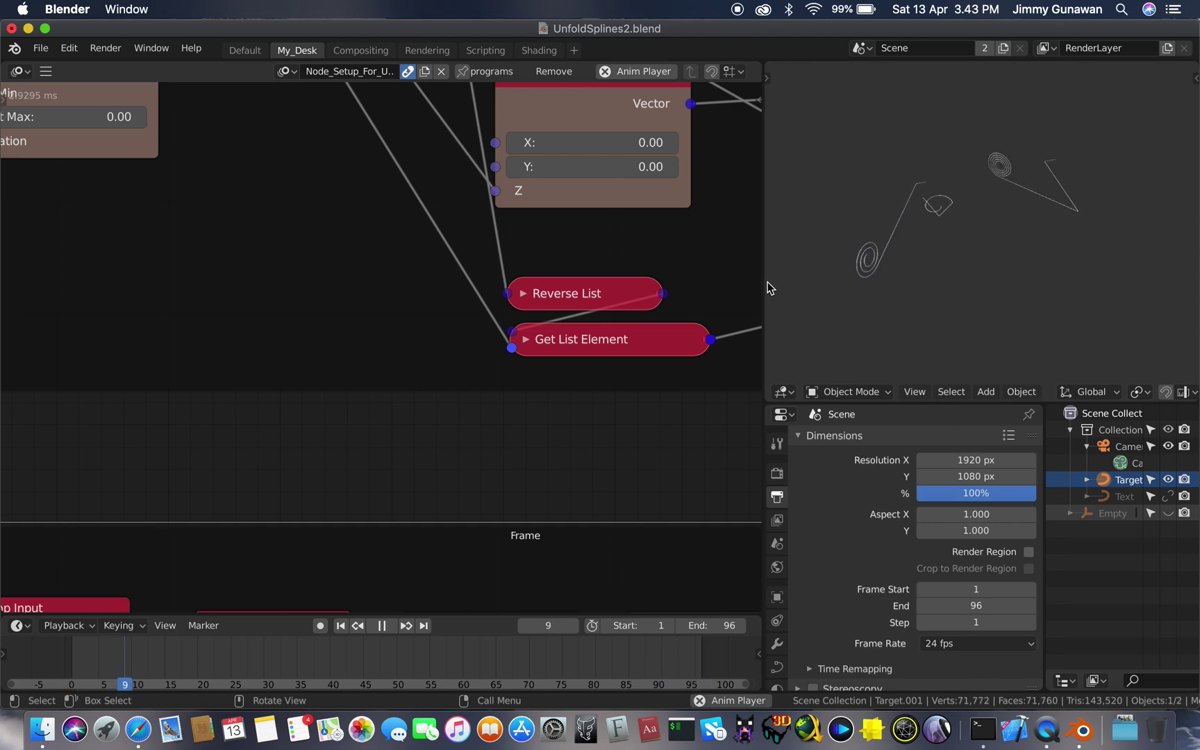
{"action": "left_click_drag", "start_coordinate": [763, 278], "coordinate": [539, 347]}
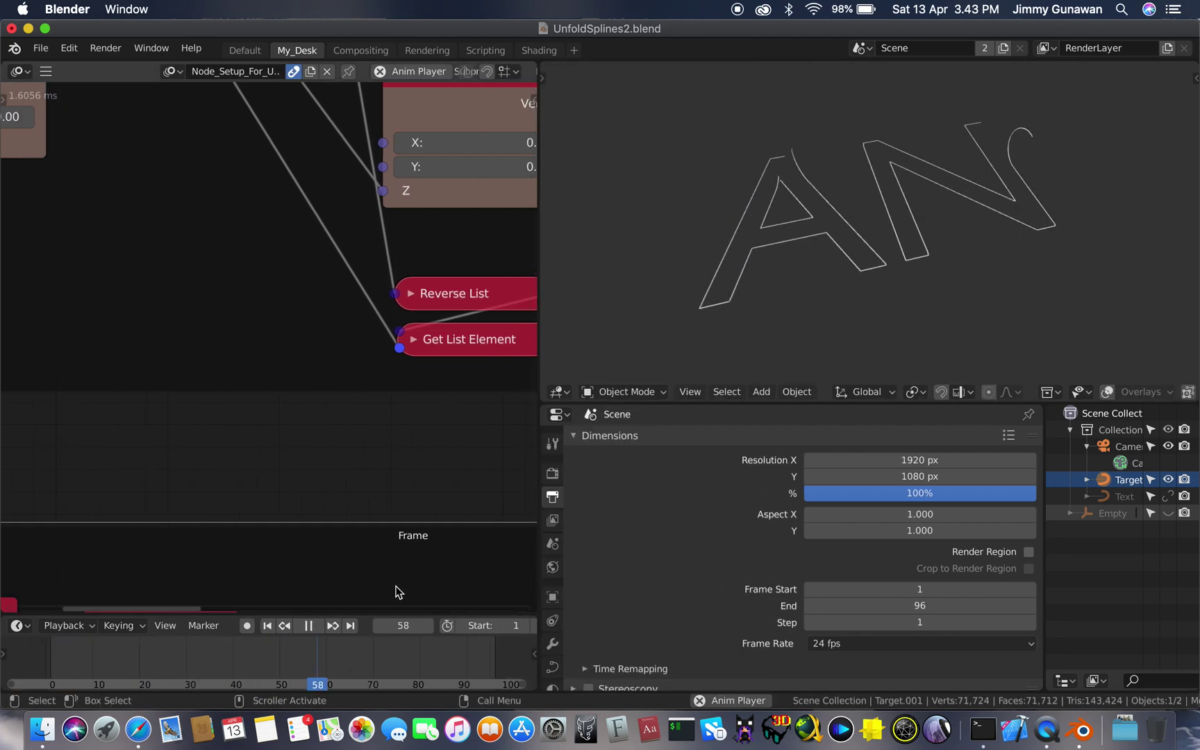
{"action": "left_click", "coordinate": [310, 626]}
Set the 3D viewport to LookDev shading and replay the glowing text animation from the first frame.
{"action": "scroll", "coordinate": [1021, 394], "scroll_direction": "down", "scroll_amount": 5}
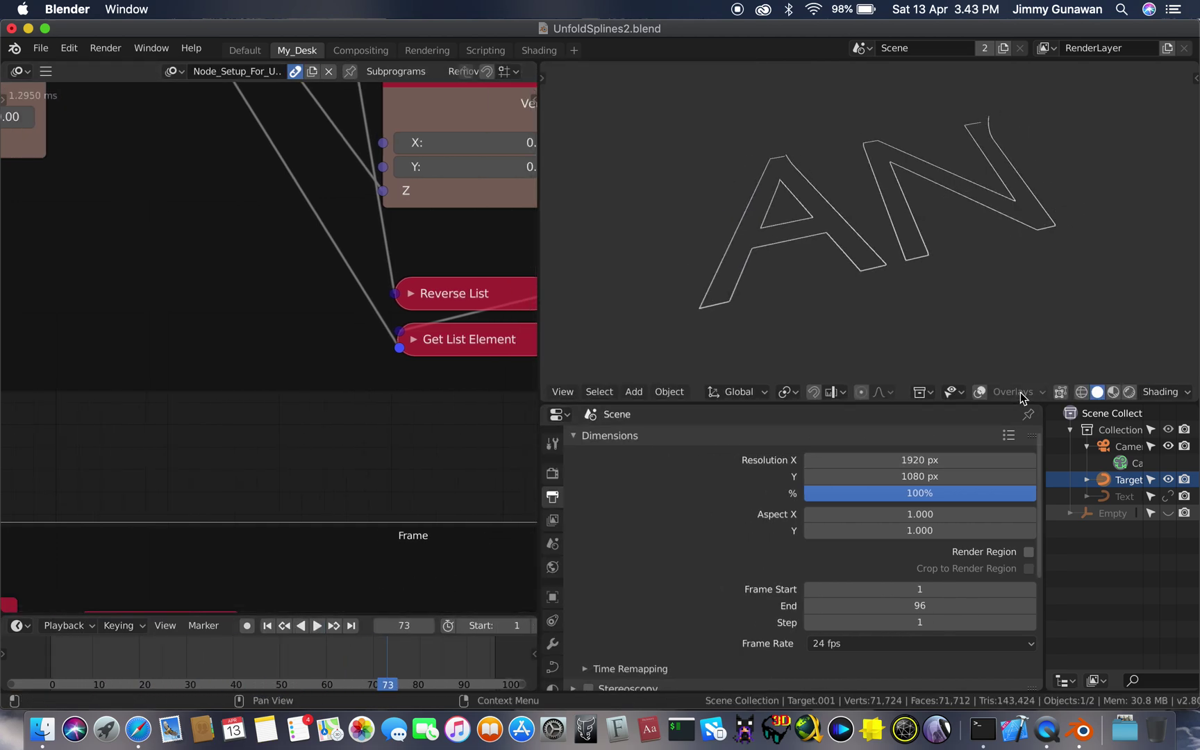
{"action": "left_click", "coordinate": [1114, 391]}
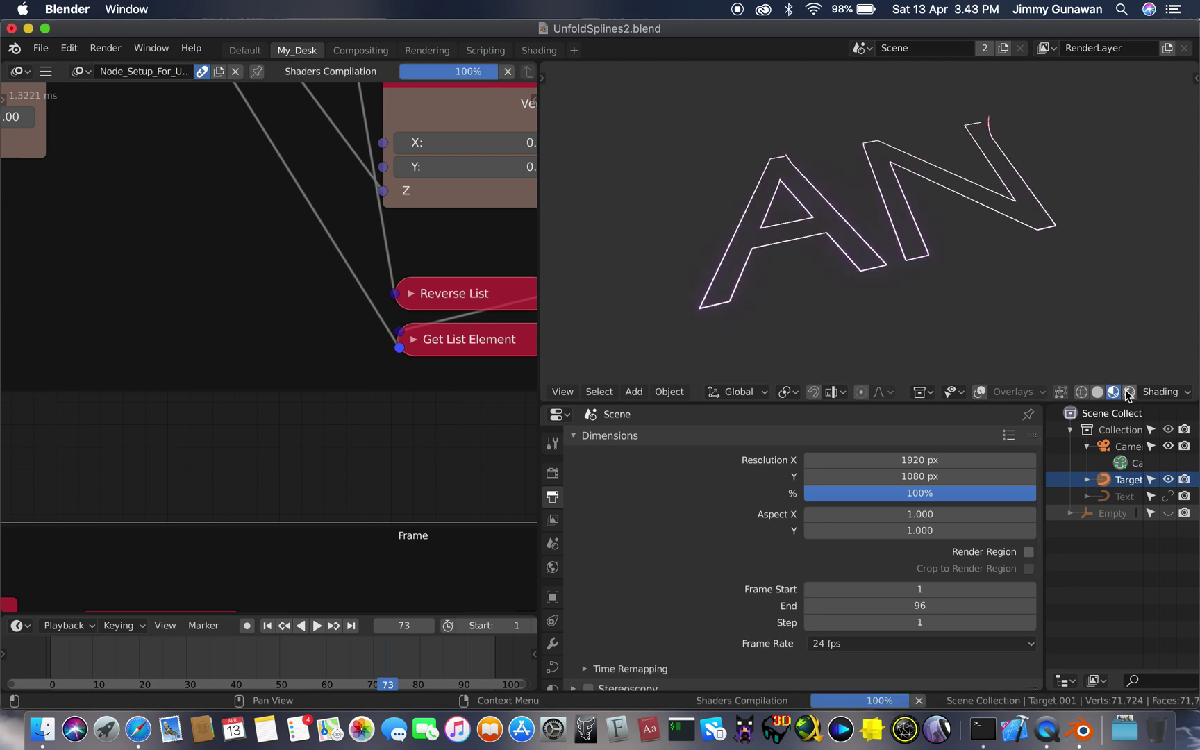
{"action": "scroll", "coordinate": [1015, 305], "scroll_direction": "up", "scroll_amount": 1}
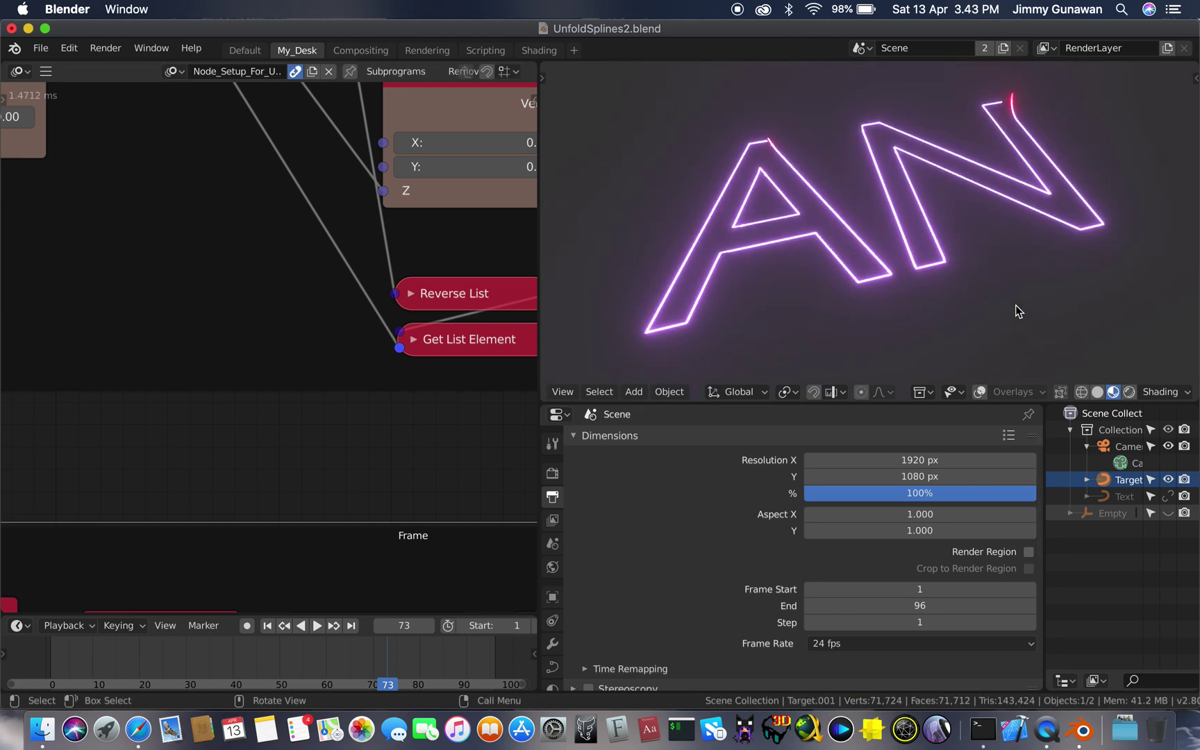
{"action": "left_click", "coordinate": [267, 626]}
{"action": "left_click", "coordinate": [317, 626]}
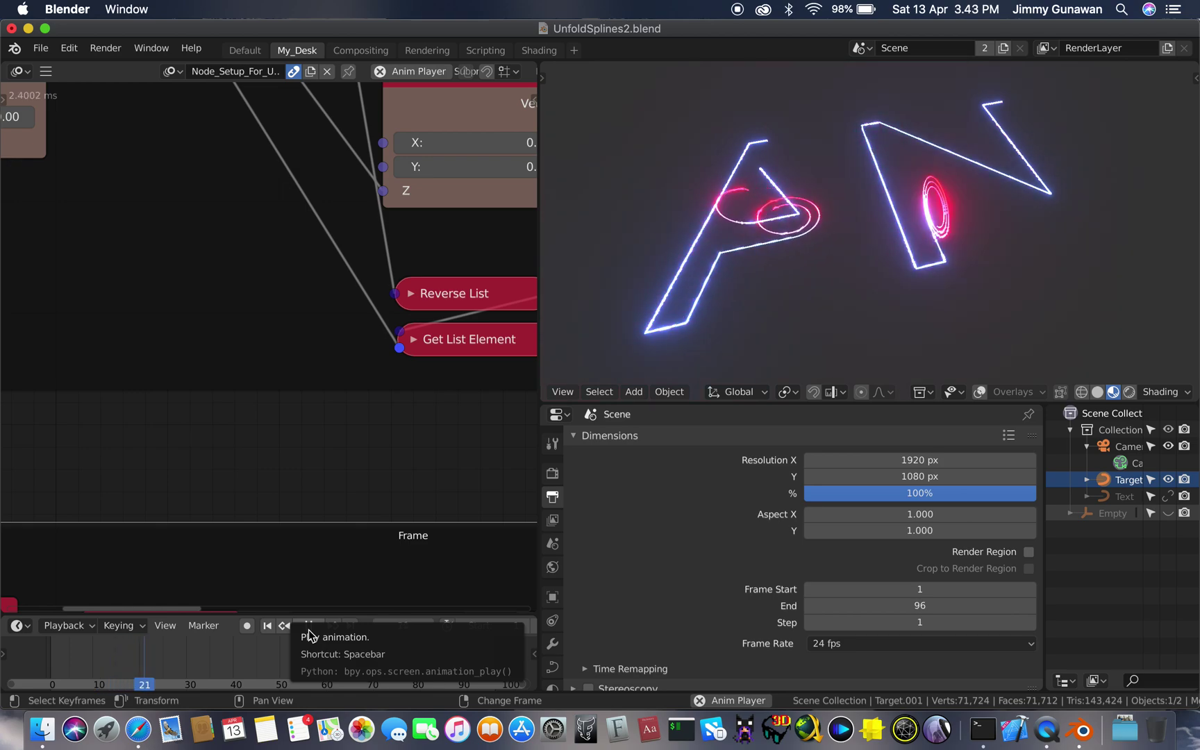
Examine the AN-Unfold Splines loop frame with its Animate Float and Math nodes, and widen the node editor.
{"action": "scroll", "coordinate": [339, 360], "scroll_direction": "down", "scroll_amount": 2}
{"action": "scroll", "coordinate": [339, 359], "scroll_direction": "down", "scroll_amount": 2}
{"action": "scroll", "coordinate": [338, 360], "scroll_direction": "down", "scroll_amount": 6}
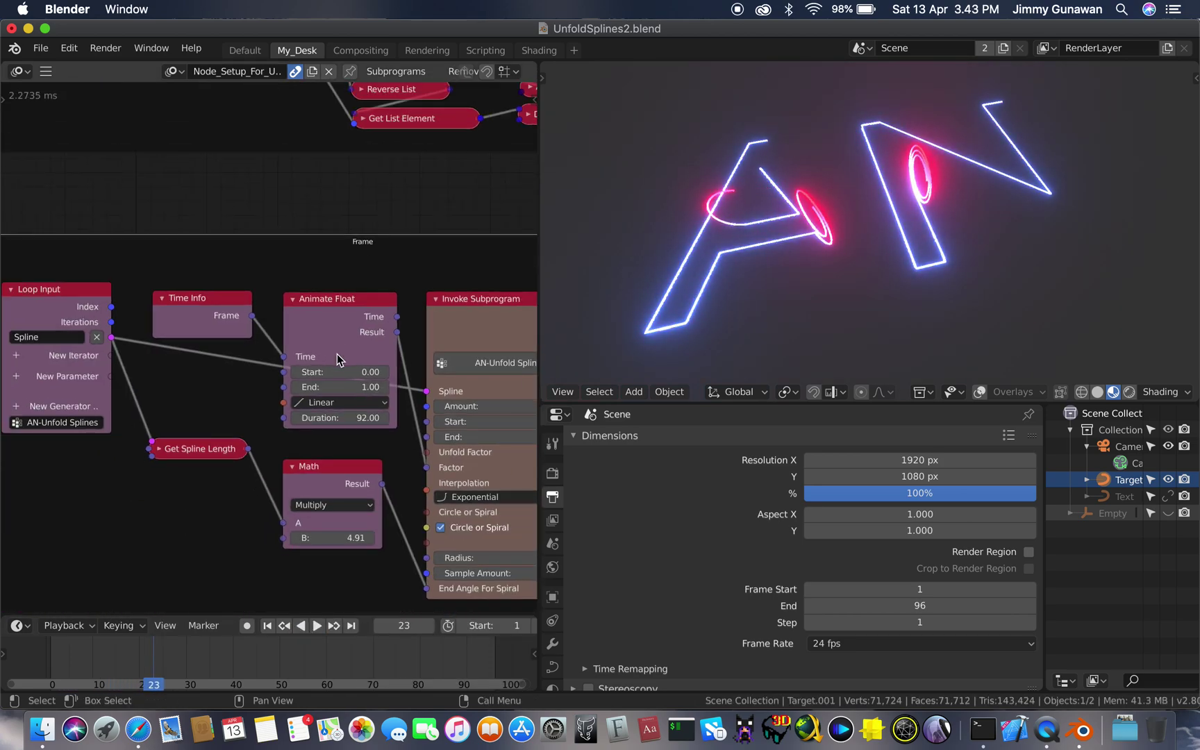
{"action": "scroll", "coordinate": [339, 359], "scroll_direction": "down", "scroll_amount": 4}
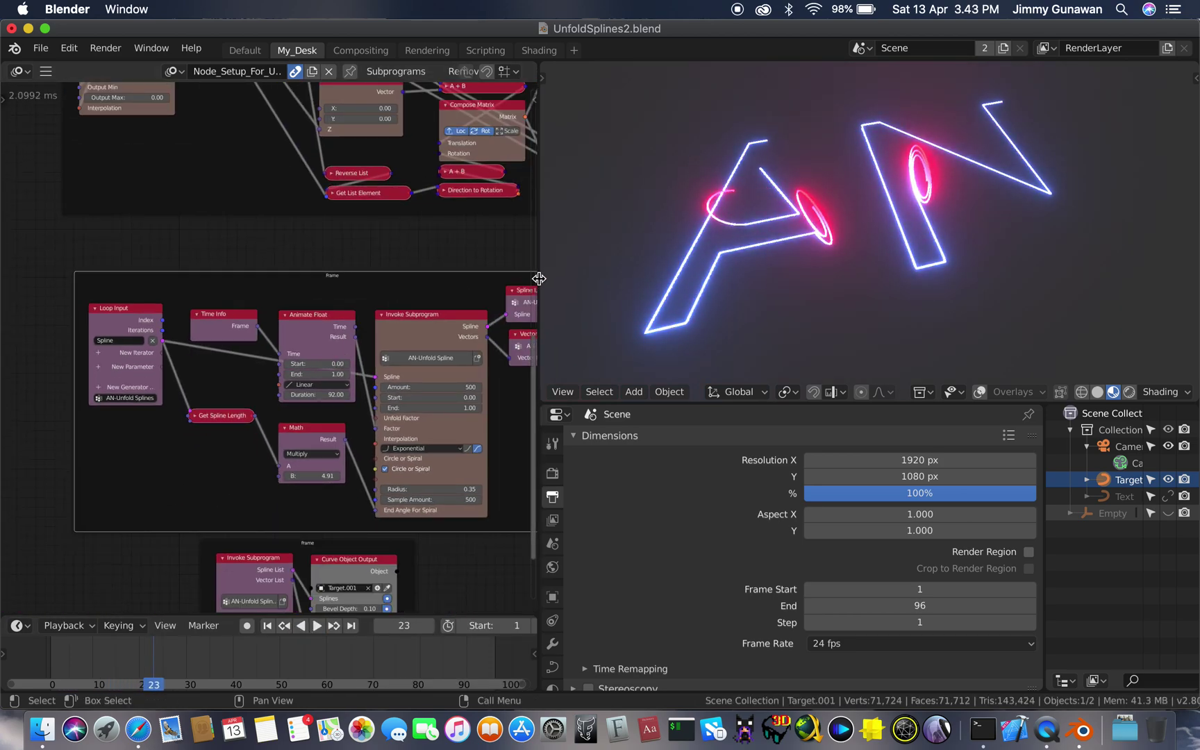
{"action": "left_click_drag", "start_coordinate": [539, 279], "coordinate": [686, 279]}
Examine the AN-Spiral and AN-Unfold Spline group frames, including the AN-Circle and AN-Spiral subprograms feeding the Switch node.
{"action": "scroll", "coordinate": [371, 278], "scroll_direction": "up", "scroll_amount": 8}
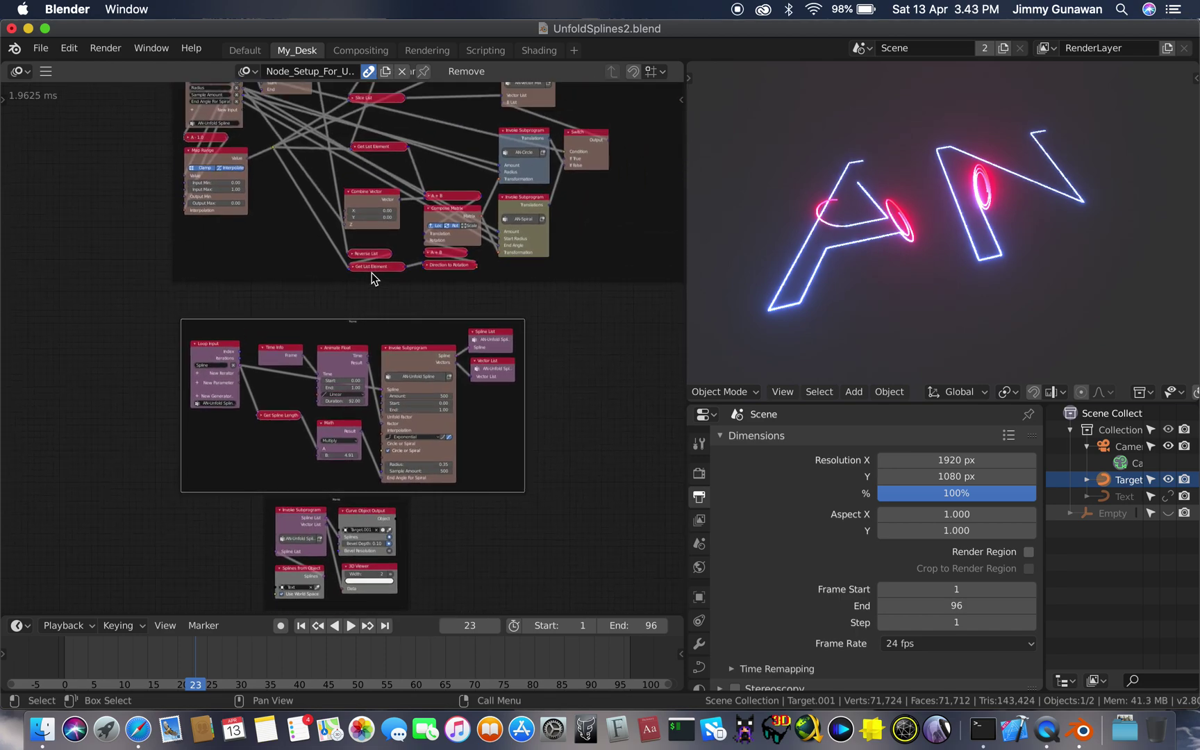
{"action": "scroll", "coordinate": [371, 277], "scroll_direction": "up", "scroll_amount": 5}
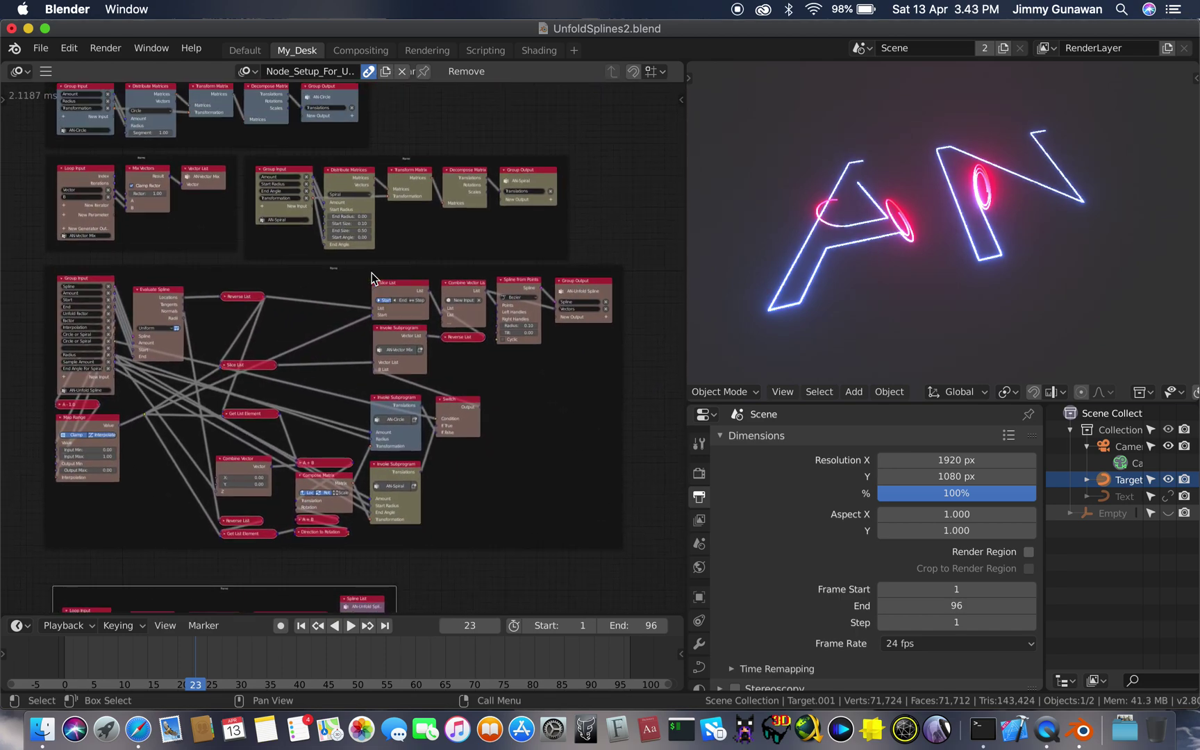
{"action": "scroll", "coordinate": [366, 242], "scroll_direction": "up", "scroll_amount": 5}
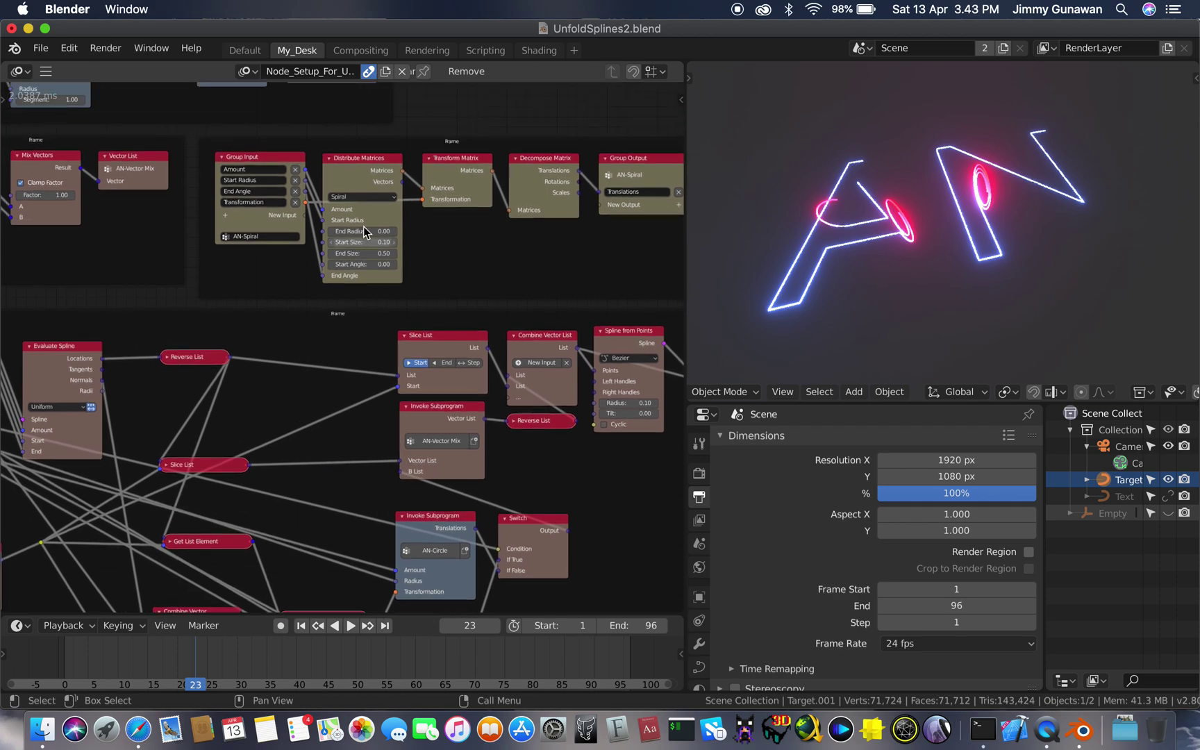
{"action": "scroll", "coordinate": [363, 225], "scroll_direction": "up", "scroll_amount": 2}
{"action": "scroll", "coordinate": [363, 225], "scroll_direction": "down", "scroll_amount": 10}
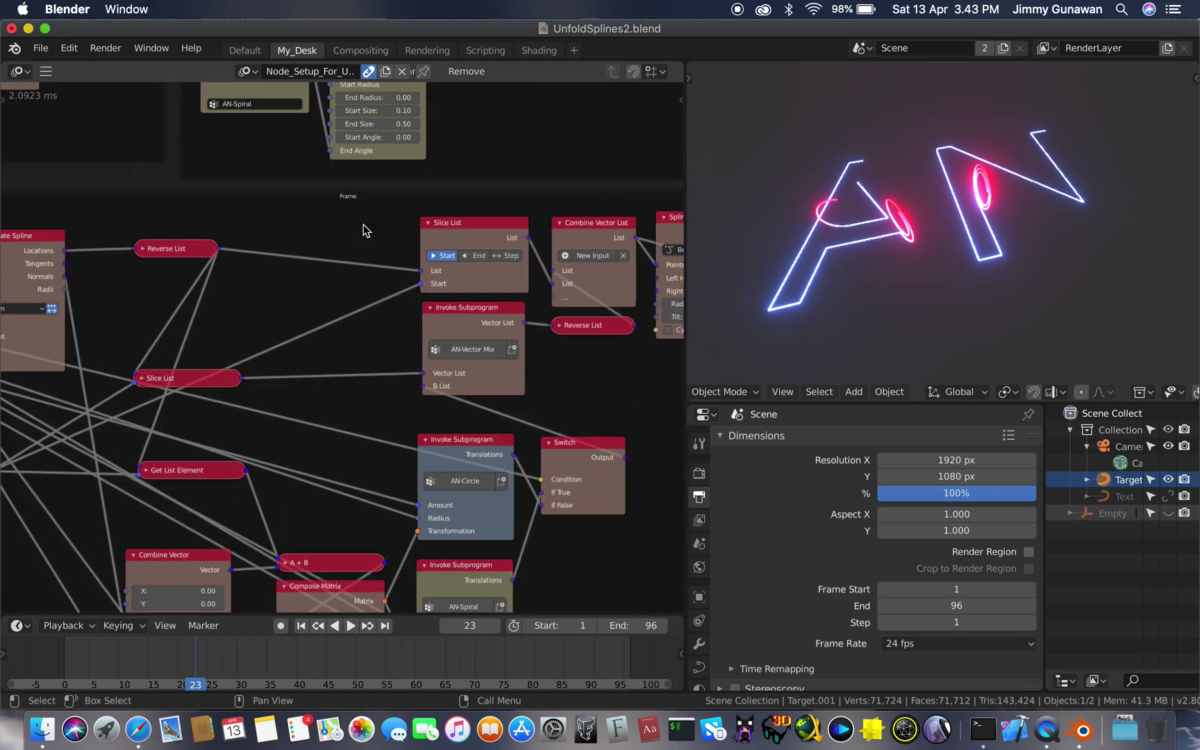
{"action": "scroll", "coordinate": [362, 224], "scroll_direction": "right", "scroll_amount": 8}
{"action": "scroll", "coordinate": [363, 225], "scroll_direction": "down", "scroll_amount": 3}
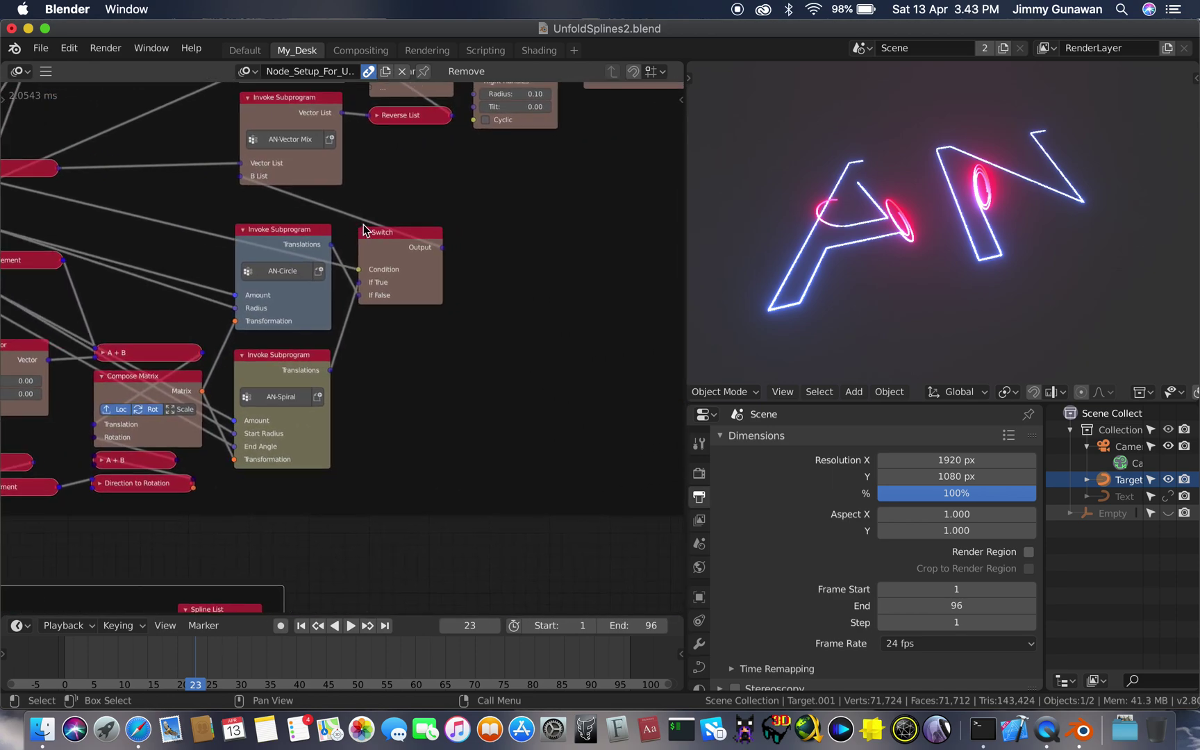
{"action": "scroll", "coordinate": [362, 224], "scroll_direction": "up", "scroll_amount": 2}
{"action": "scroll", "coordinate": [362, 224], "scroll_direction": "left", "scroll_amount": 1}
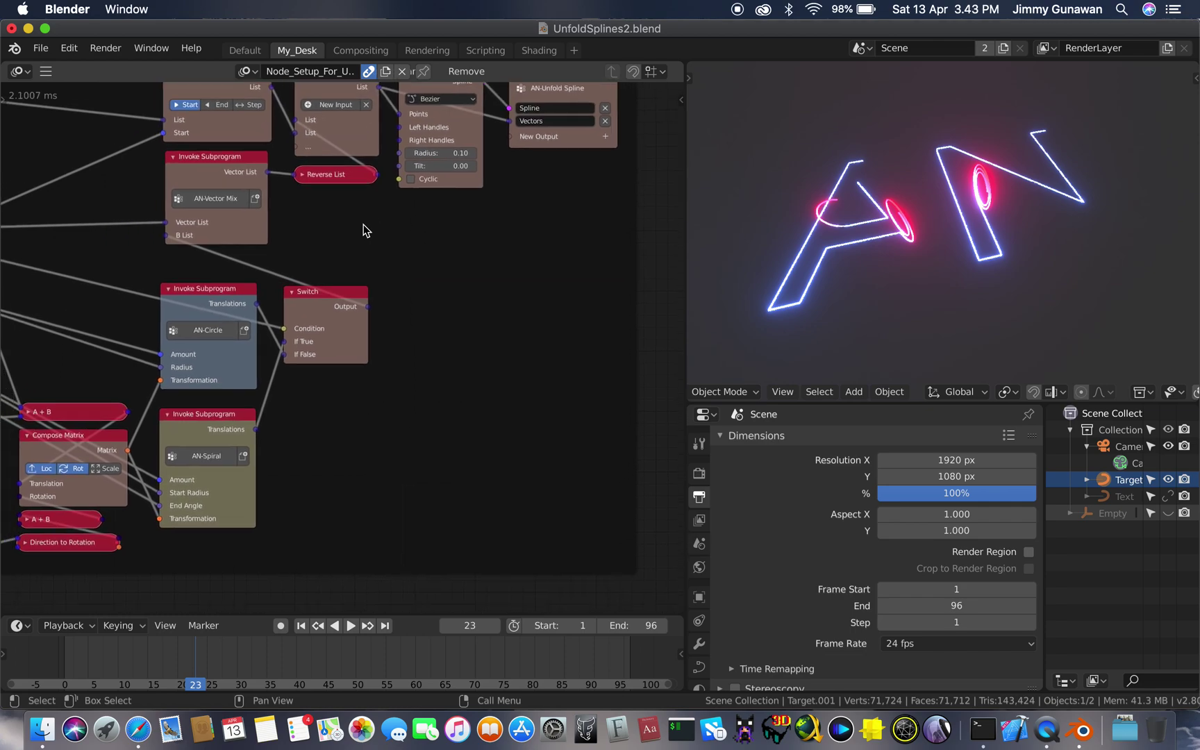
Switch the Circle or Spiral option off and back on in the AN-Unfold Spline subprogram node to compare both shapes.
{"action": "scroll", "coordinate": [362, 224], "scroll_direction": "up", "scroll_amount": 1}
{"action": "scroll", "coordinate": [362, 224], "scroll_direction": "down", "scroll_amount": 10}
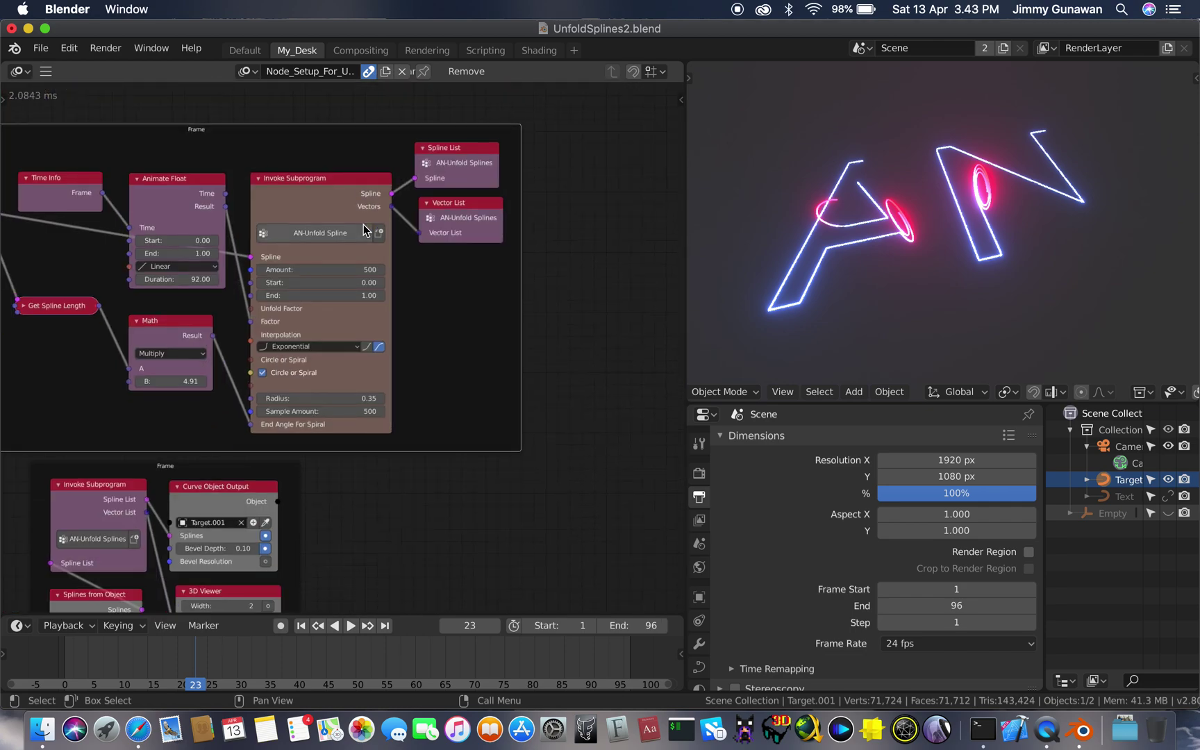
{"action": "scroll", "coordinate": [362, 224], "scroll_direction": "up", "scroll_amount": 3}
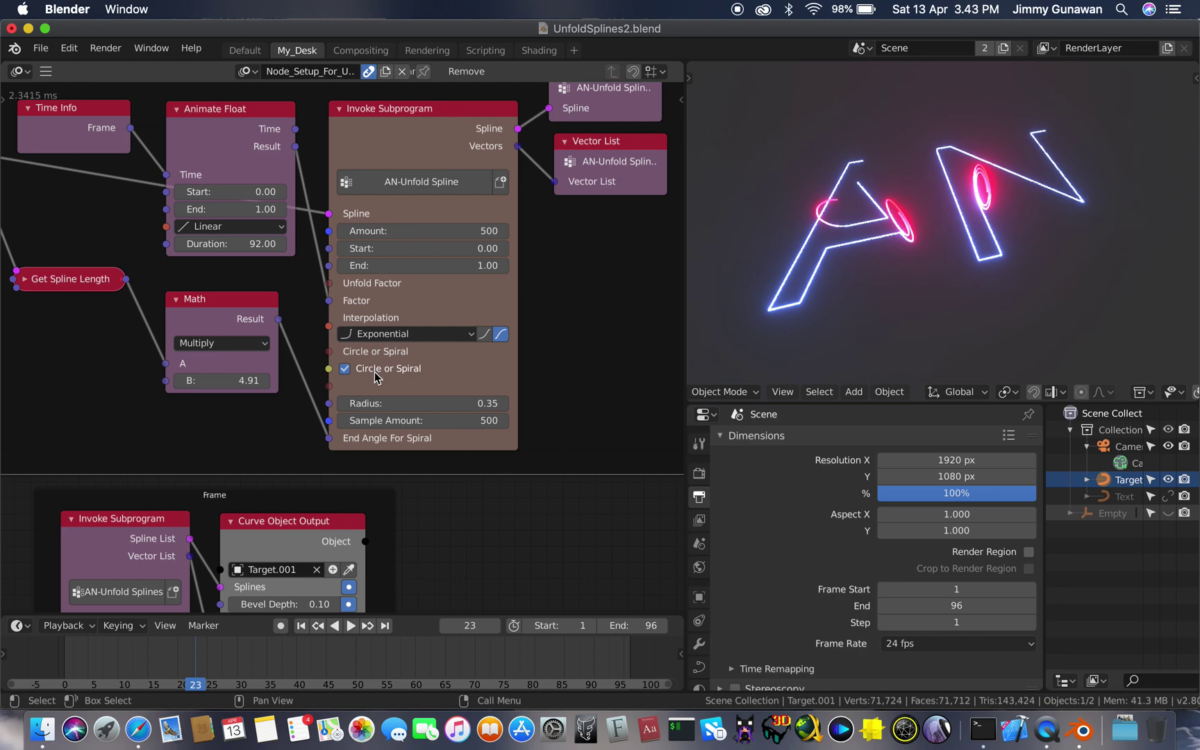
{"action": "left_click", "coordinate": [373, 372]}
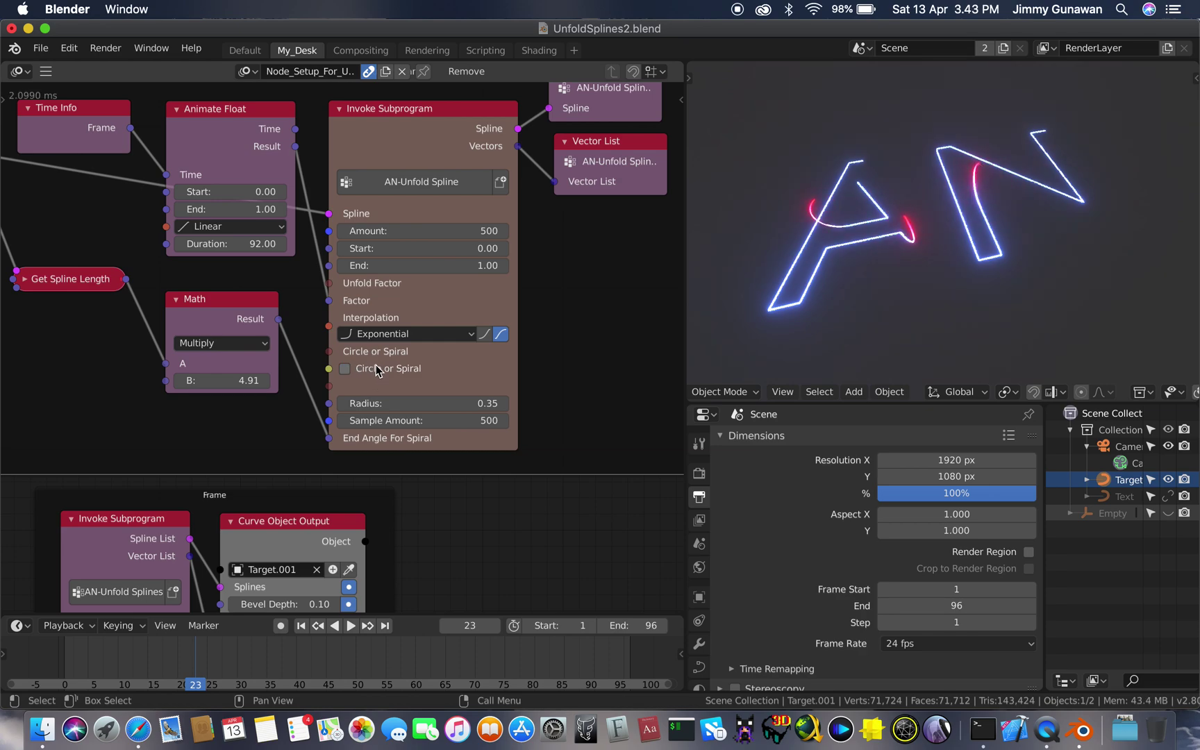
{"action": "scroll", "coordinate": [798, 287], "scroll_direction": "down", "scroll_amount": 5}
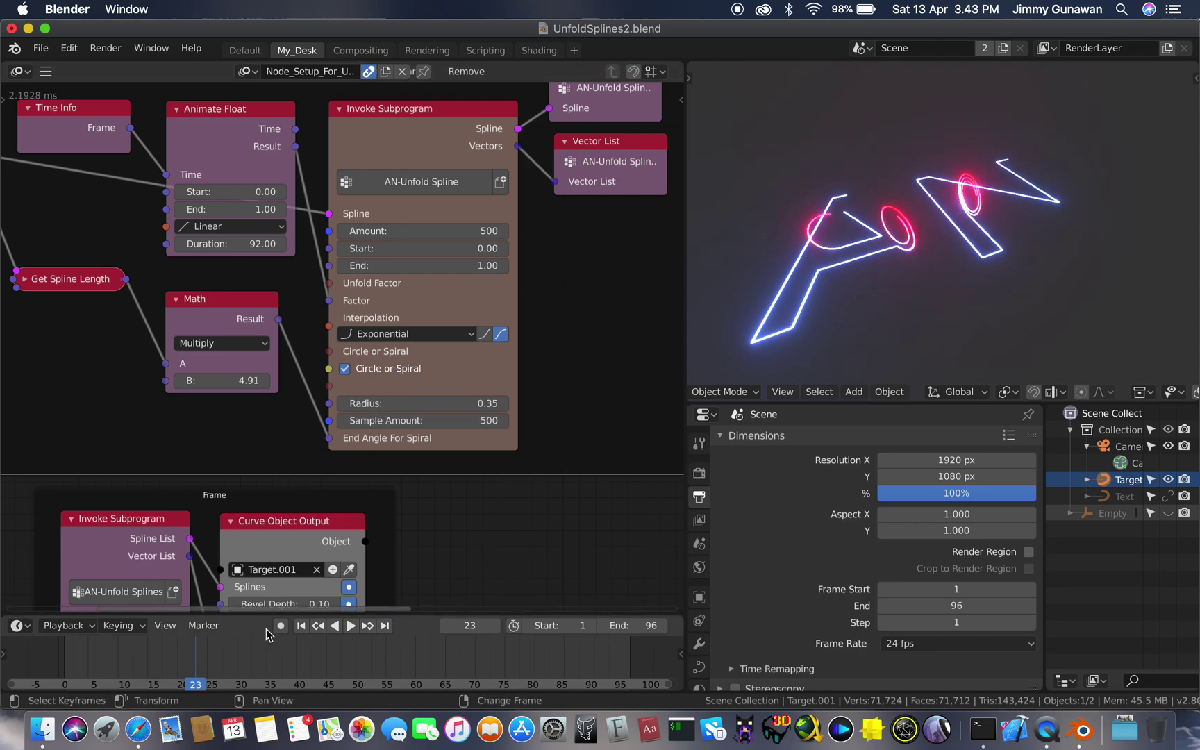
Play the animation from the first frame with Circle or Spiral enabled, and stop playback.
{"action": "left_click", "coordinate": [301, 626]}
{"action": "key", "text": "space"}
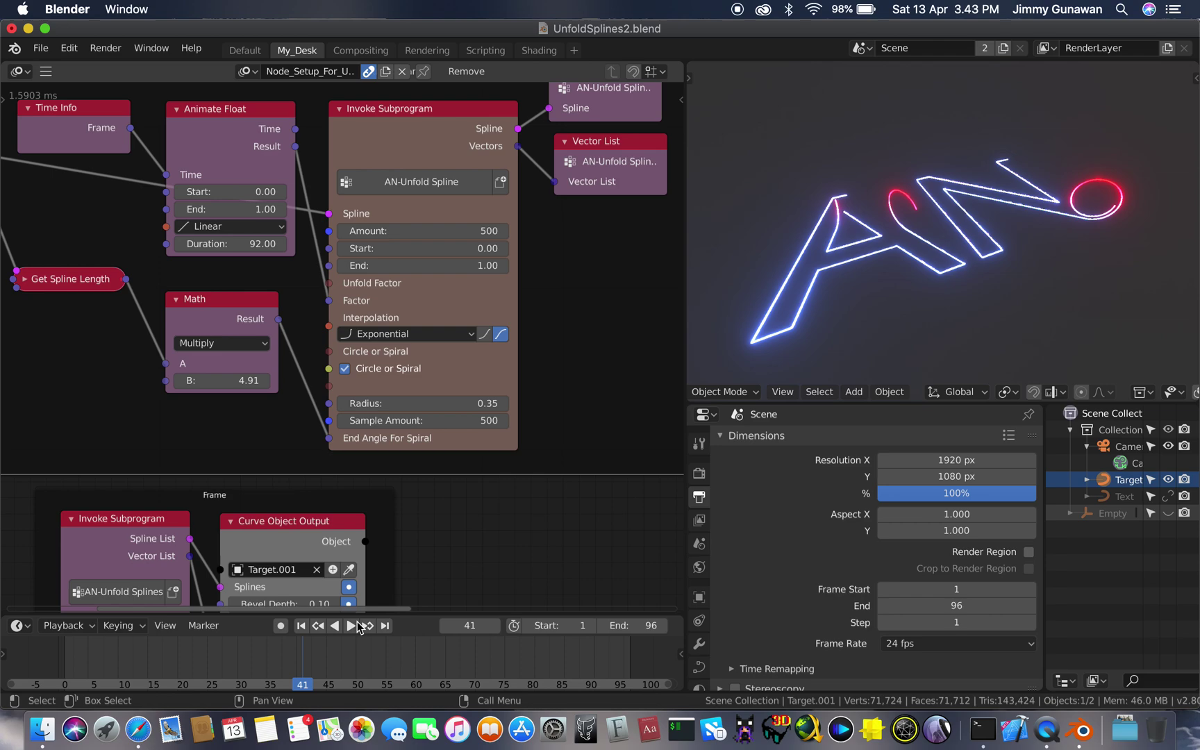
{"action": "left_click", "coordinate": [351, 629]}
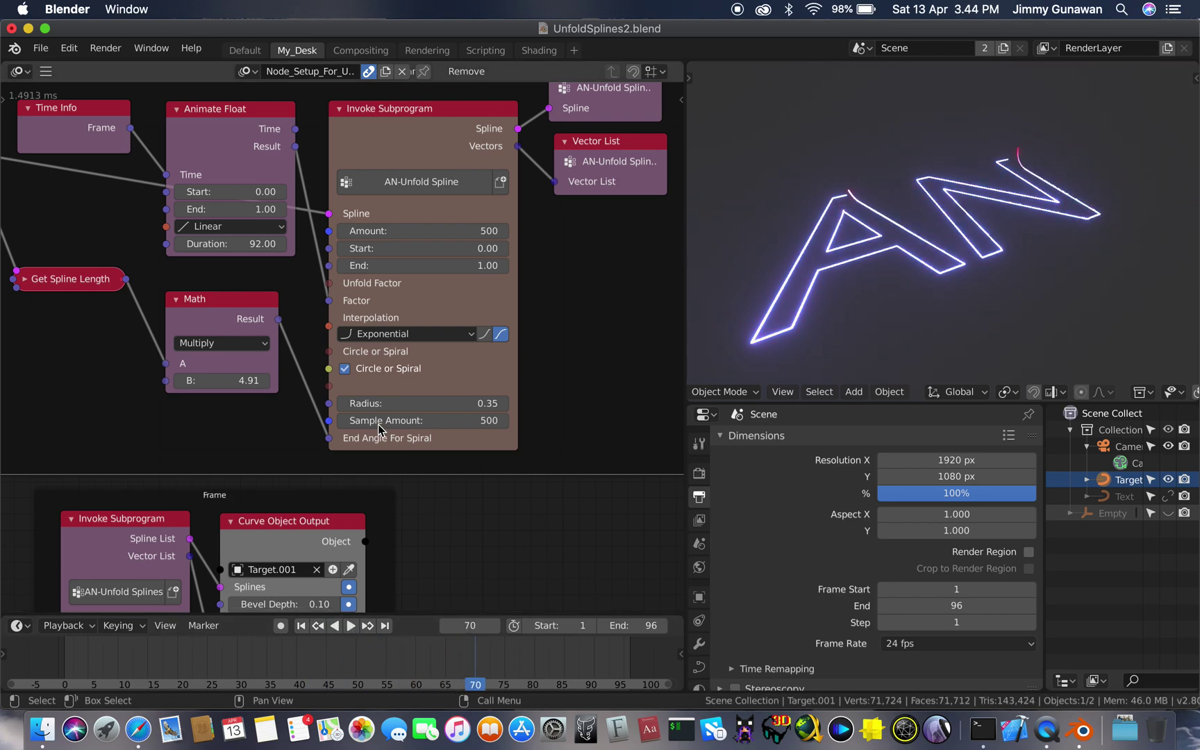
Disable Circle or Spiral on the AN-Unfold Spline node and replay the text animation twice from the first frame.
{"action": "left_click", "coordinate": [375, 366]}
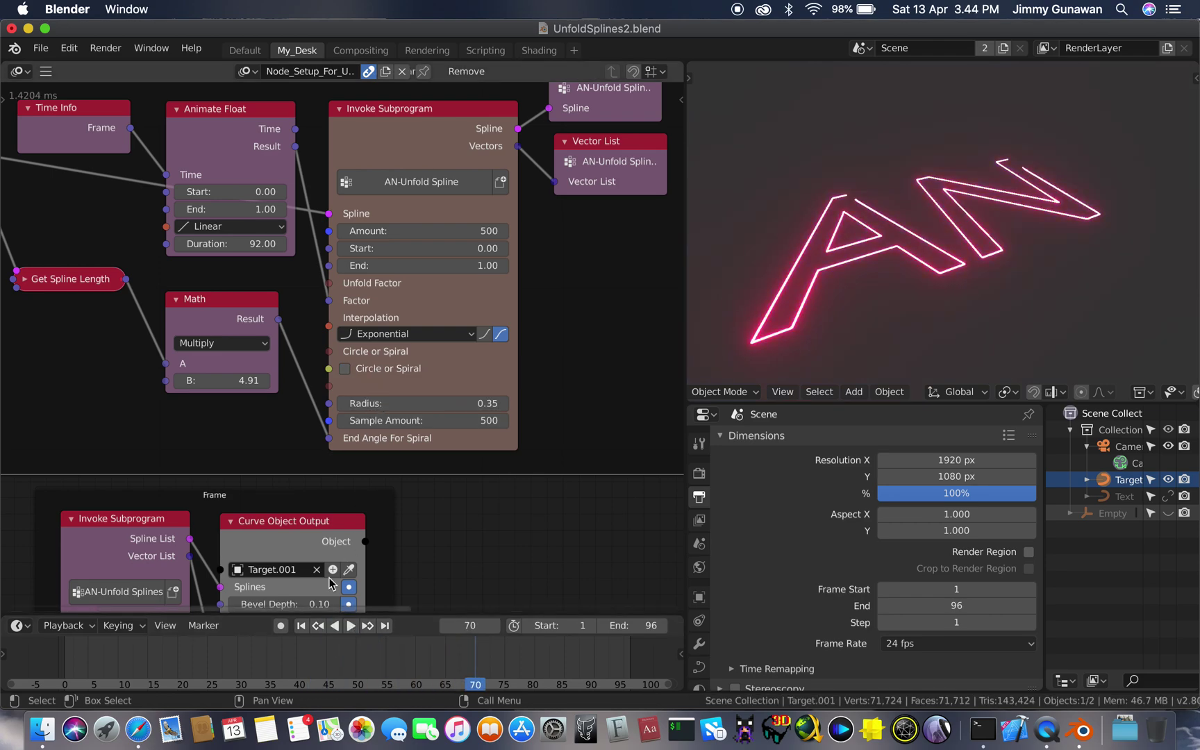
{"action": "left_click", "coordinate": [301, 625]}
{"action": "left_click", "coordinate": [351, 628]}
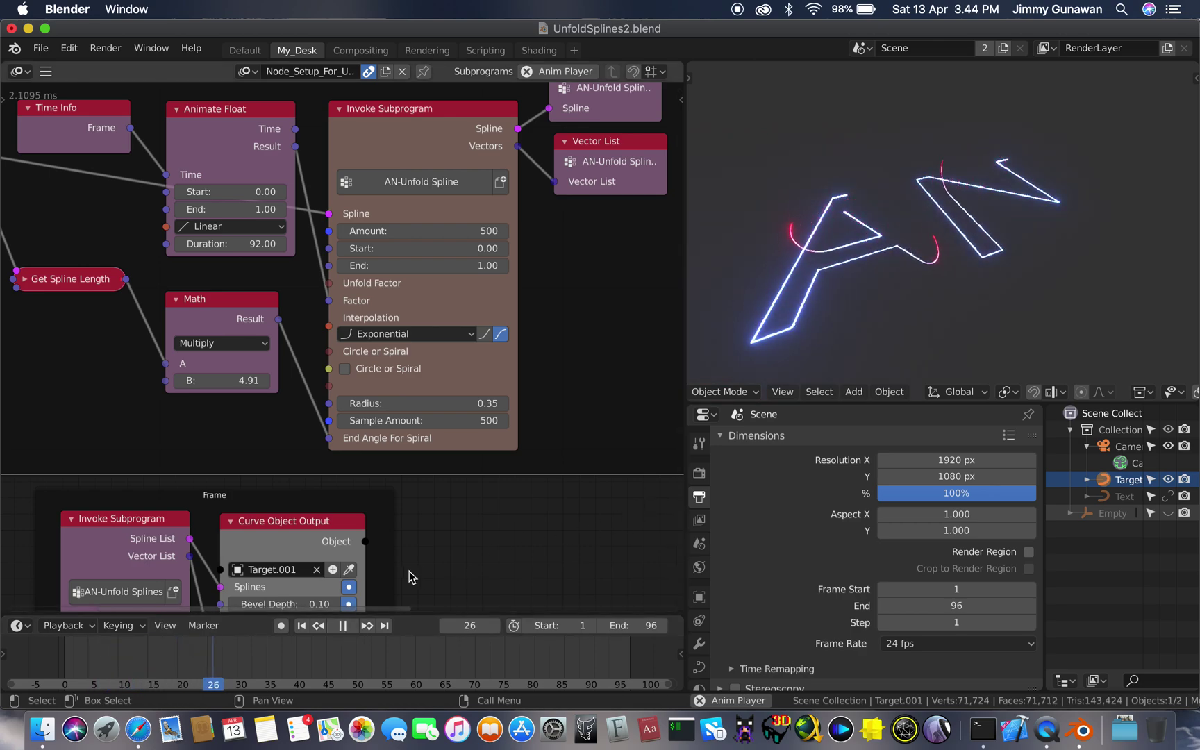
{"action": "left_click", "coordinate": [343, 628]}
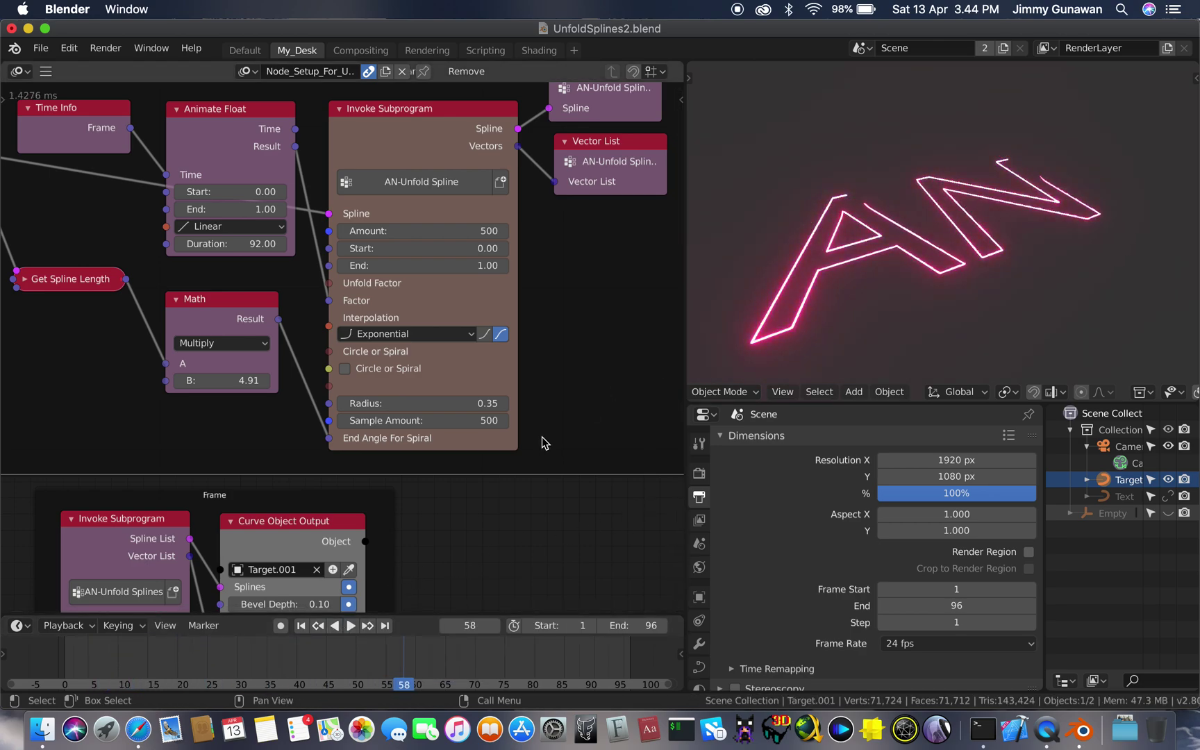
{"action": "left_click", "coordinate": [300, 626]}
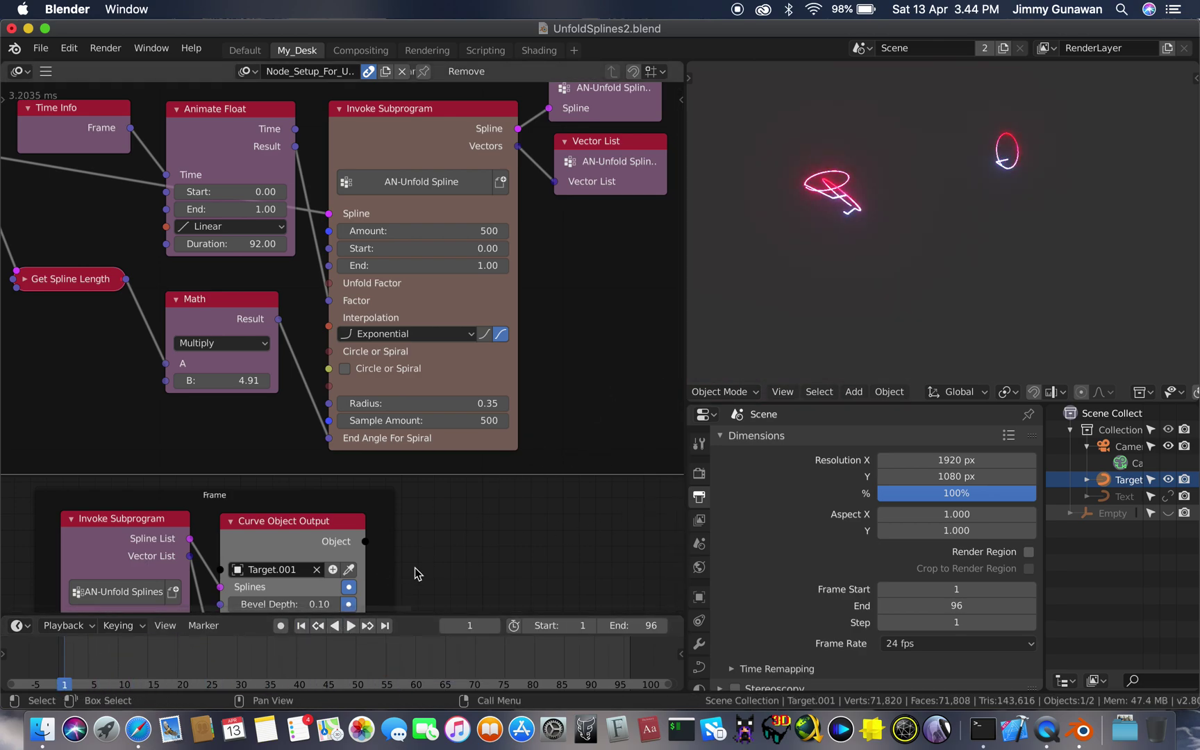
{"action": "left_click", "coordinate": [351, 626]}
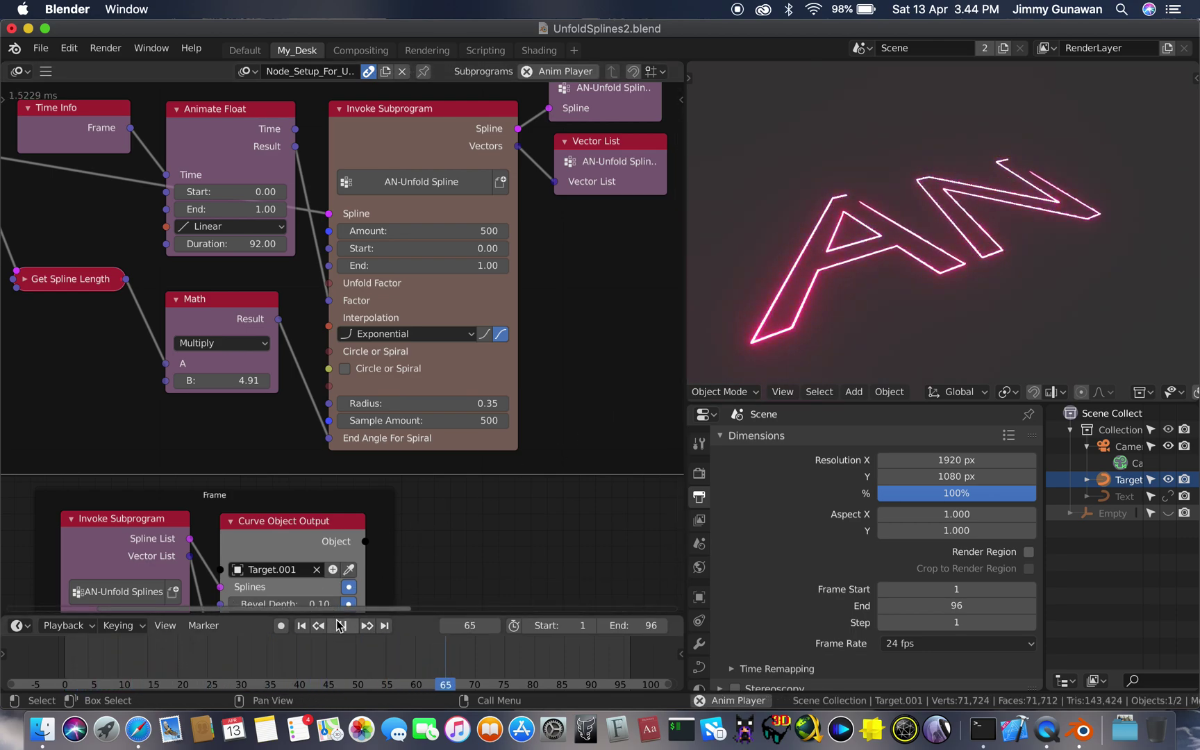
{"action": "key", "text": "space"}
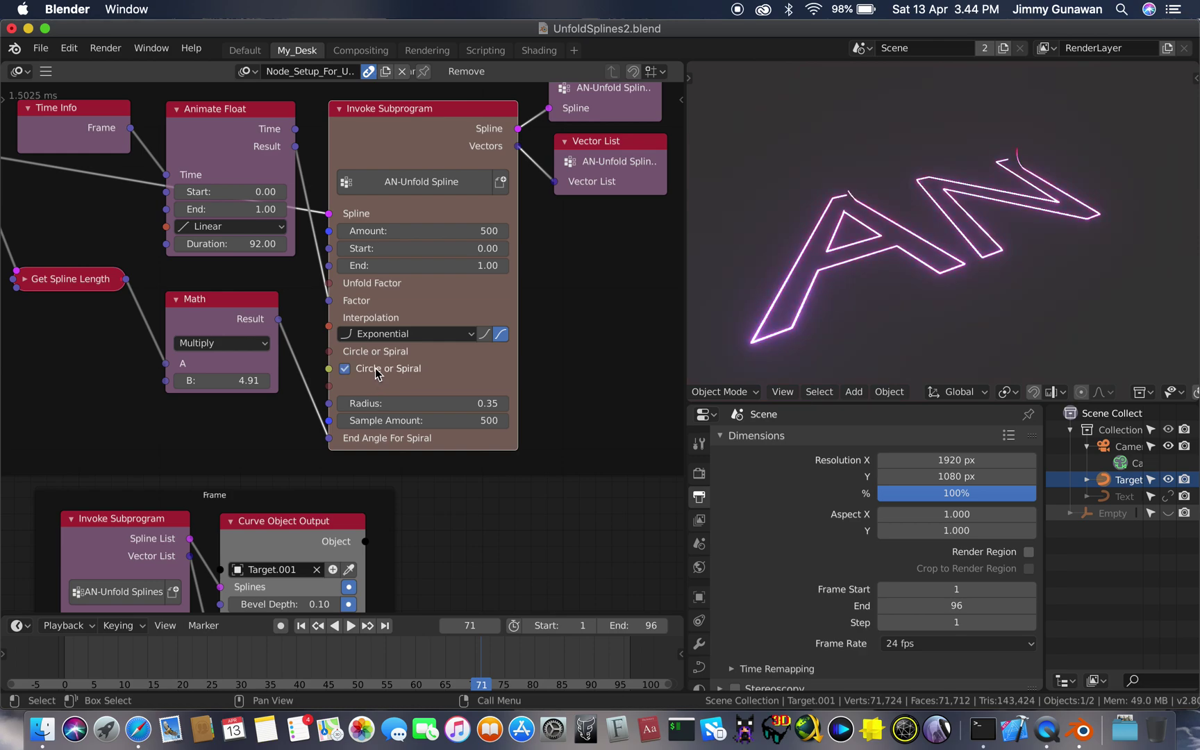
Replay the spiral unfolding from the first frame and stop early, while the spirals are still large.
{"action": "left_click", "coordinate": [302, 627]}
{"action": "left_click", "coordinate": [351, 626]}
{"action": "key", "text": "space"}
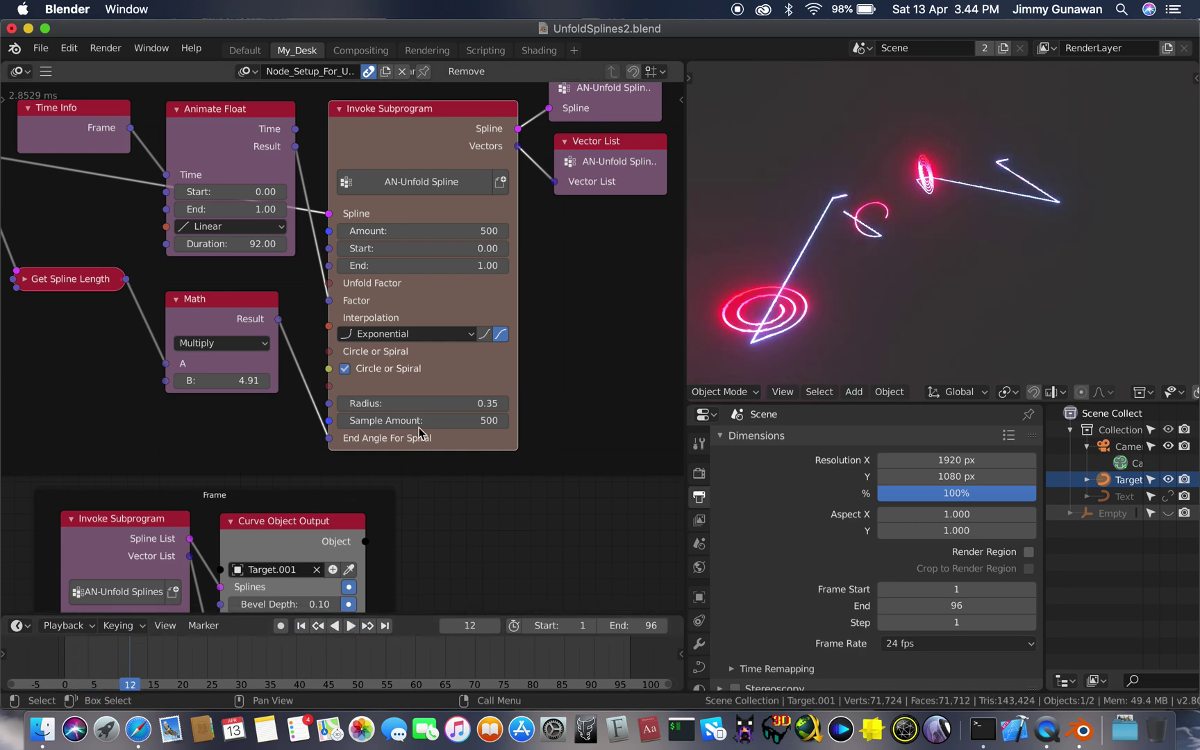
Set the AN-Unfold Spline node's Radius to 0.65 and its Sample Amount to 50.
{"action": "mouse_move", "coordinate": [429, 402]}
{"action": "left_mouse_down"}
{"action": "mouse_move", "coordinate": [486, 403]}
{"action": "mouse_move", "coordinate": [434, 403]}
{"action": "mouse_move", "coordinate": [472, 403]}
{"action": "mouse_move", "coordinate": [451, 403]}
{"action": "left_mouse_up"}
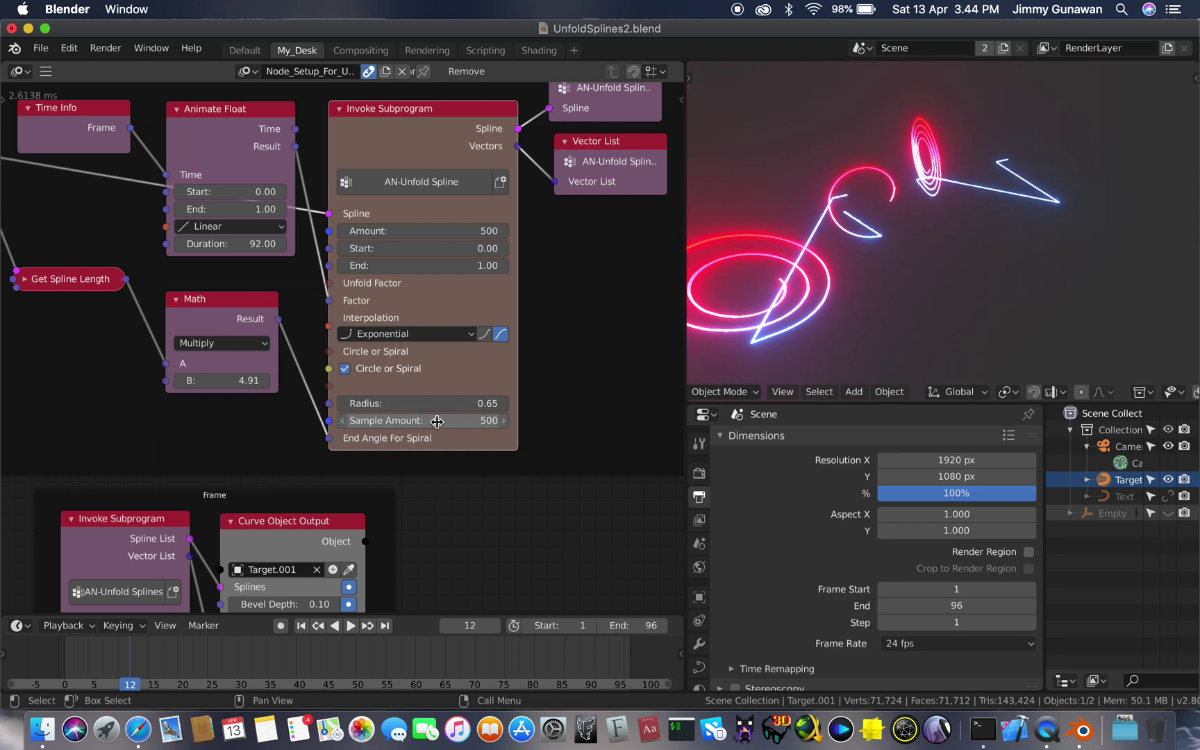
{"action": "type", "text": "50"}
{"action": "key", "text": "Return"}
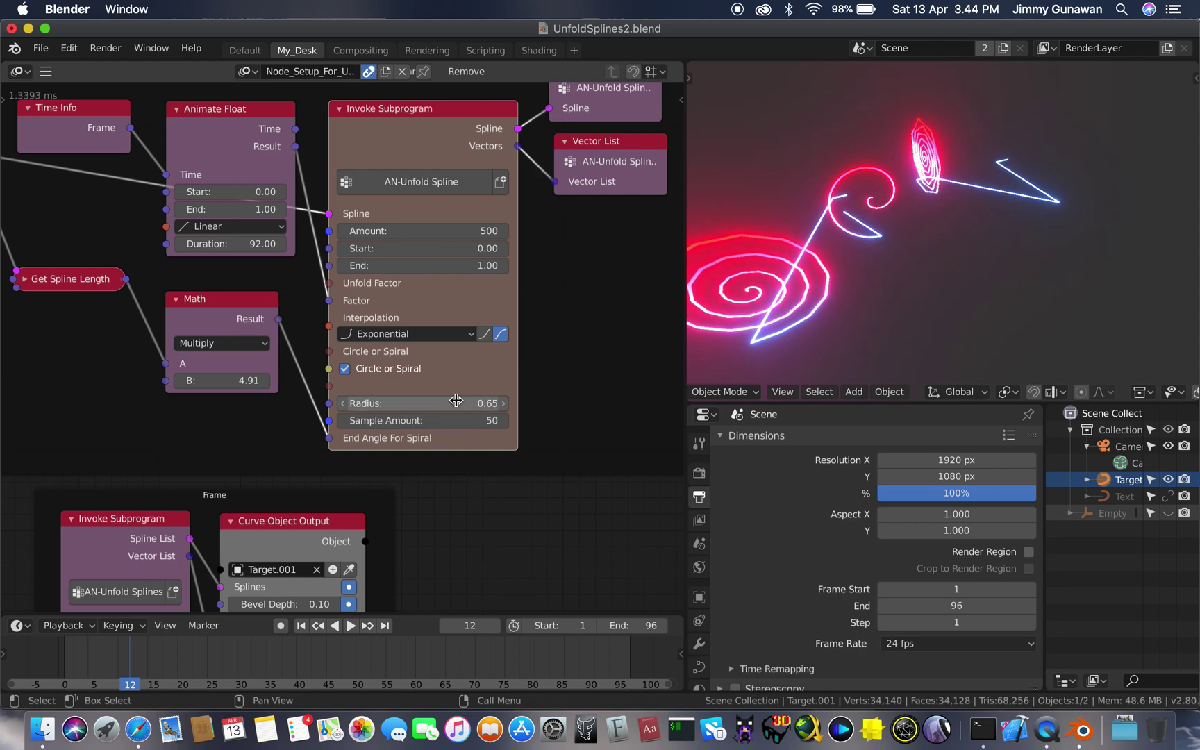
Set the AN-Unfold Spline node's Sample Amount to 25 and play the animation to judge the coarser spirals.
{"action": "scroll", "coordinate": [904, 217], "scroll_direction": "down", "scroll_amount": 5}
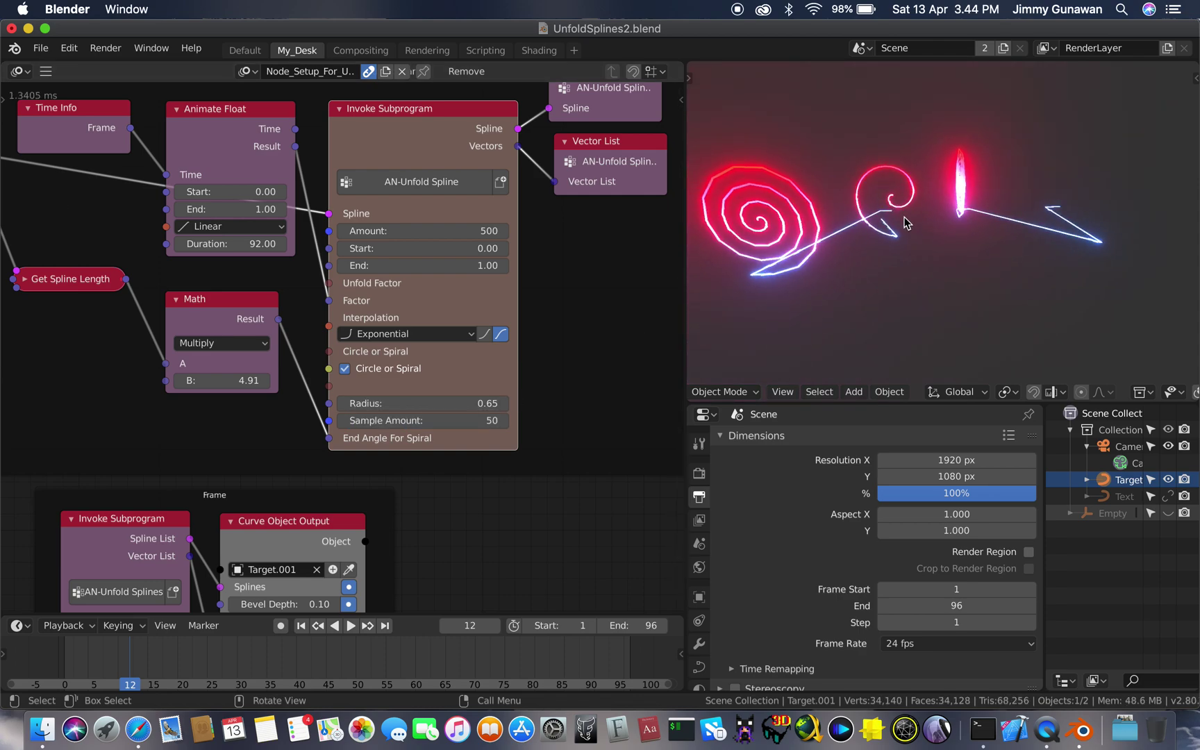
{"action": "left_click", "coordinate": [464, 419]}
{"action": "type", "text": "25"}
{"action": "key", "text": "Return"}
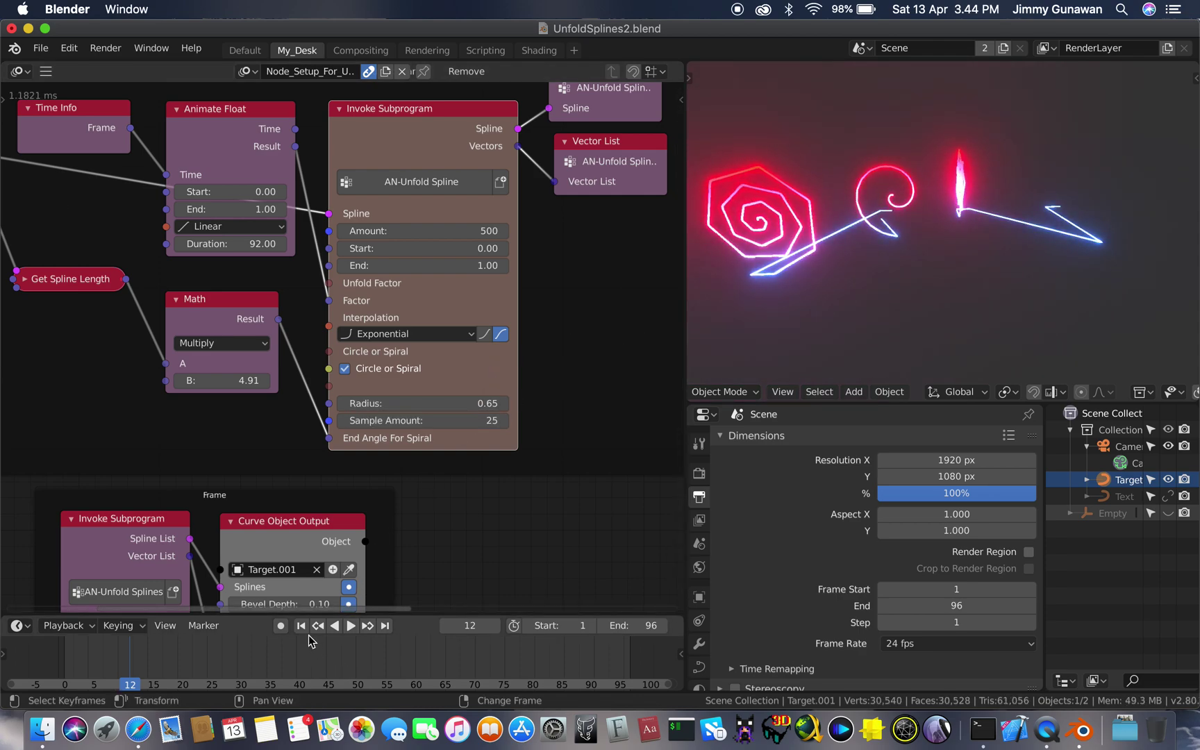
{"action": "left_click", "coordinate": [319, 626]}
{"action": "left_click", "coordinate": [351, 626]}
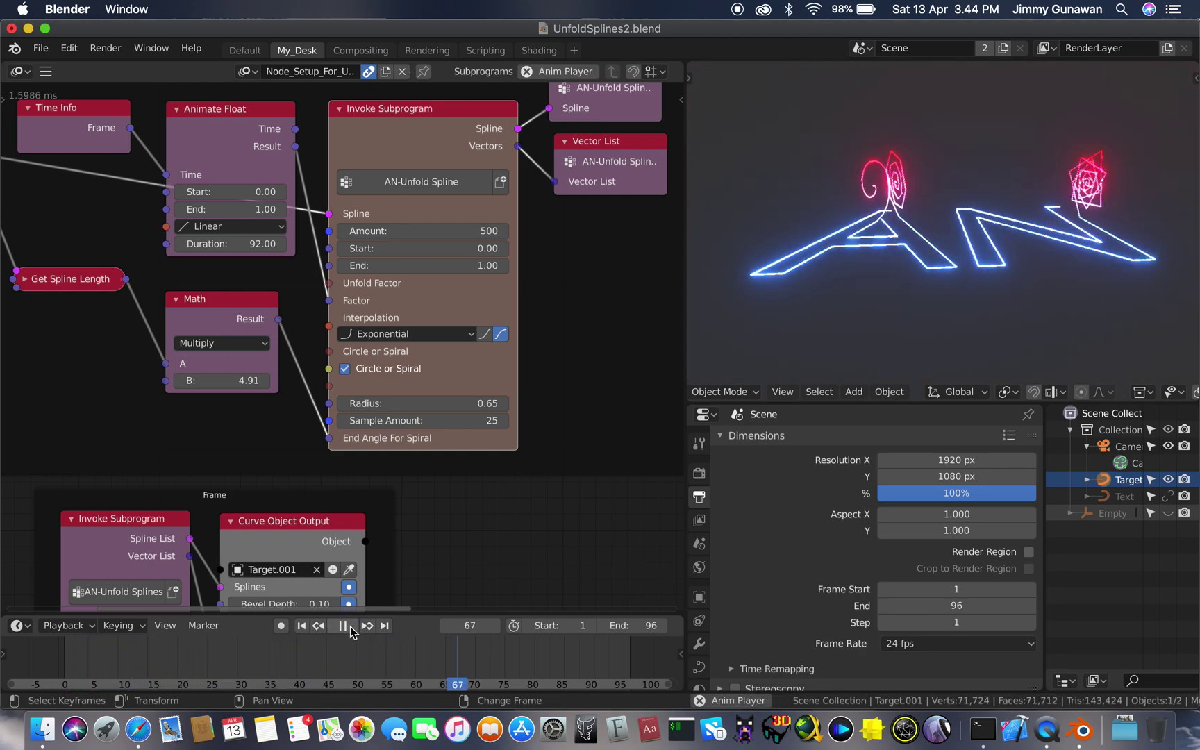
{"action": "left_click", "coordinate": [343, 626]}
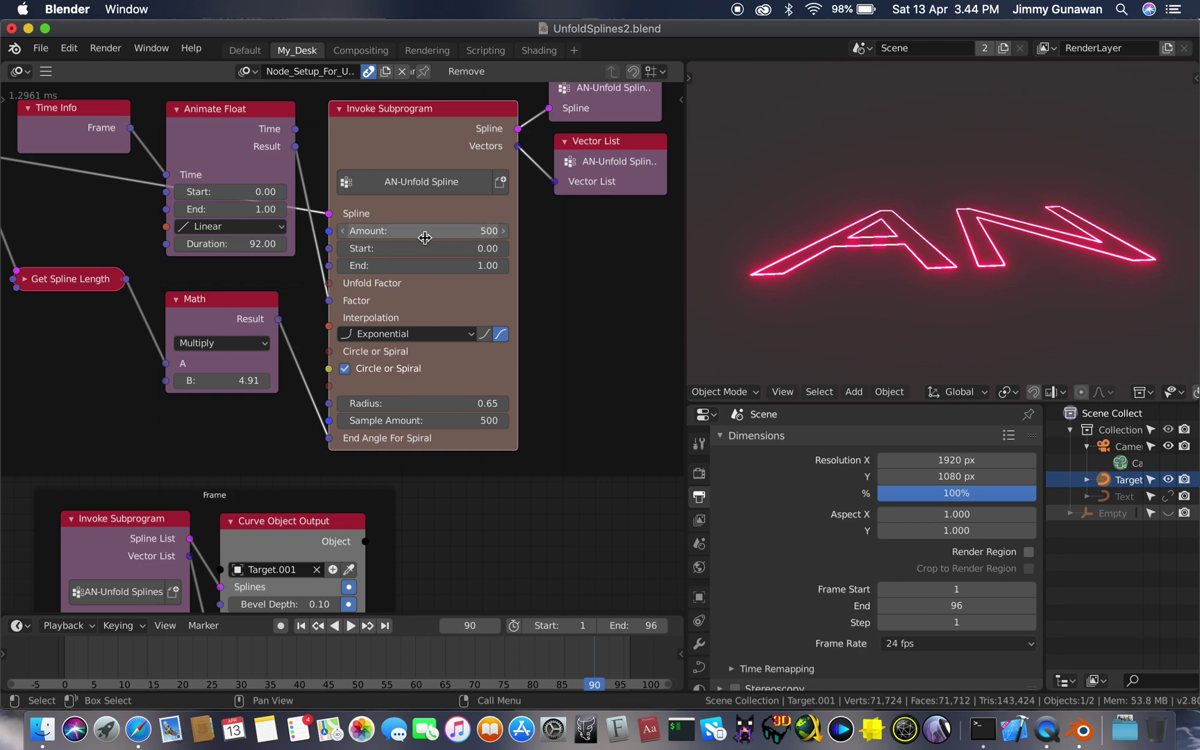
Set the Duration of the Animate Float node to 50.
{"action": "scroll", "coordinate": [401, 286], "scroll_direction": "down", "scroll_amount": 10}
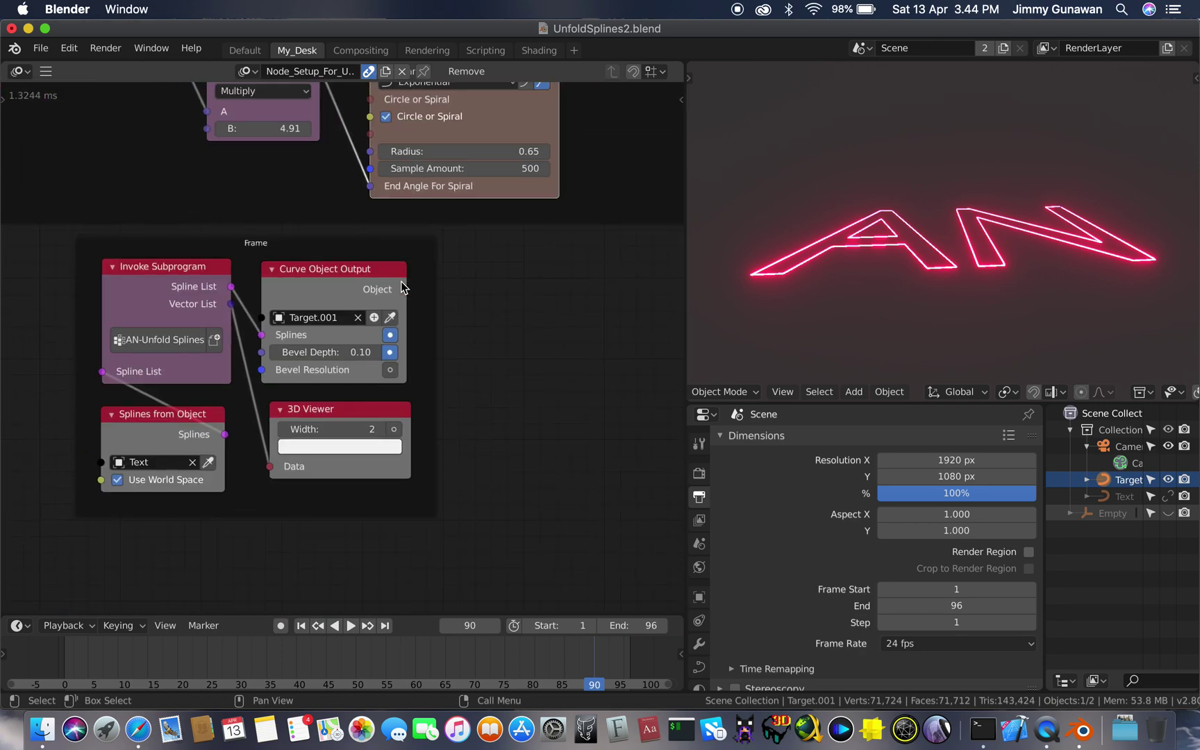
{"action": "scroll", "coordinate": [401, 286], "scroll_direction": "up", "scroll_amount": 10}
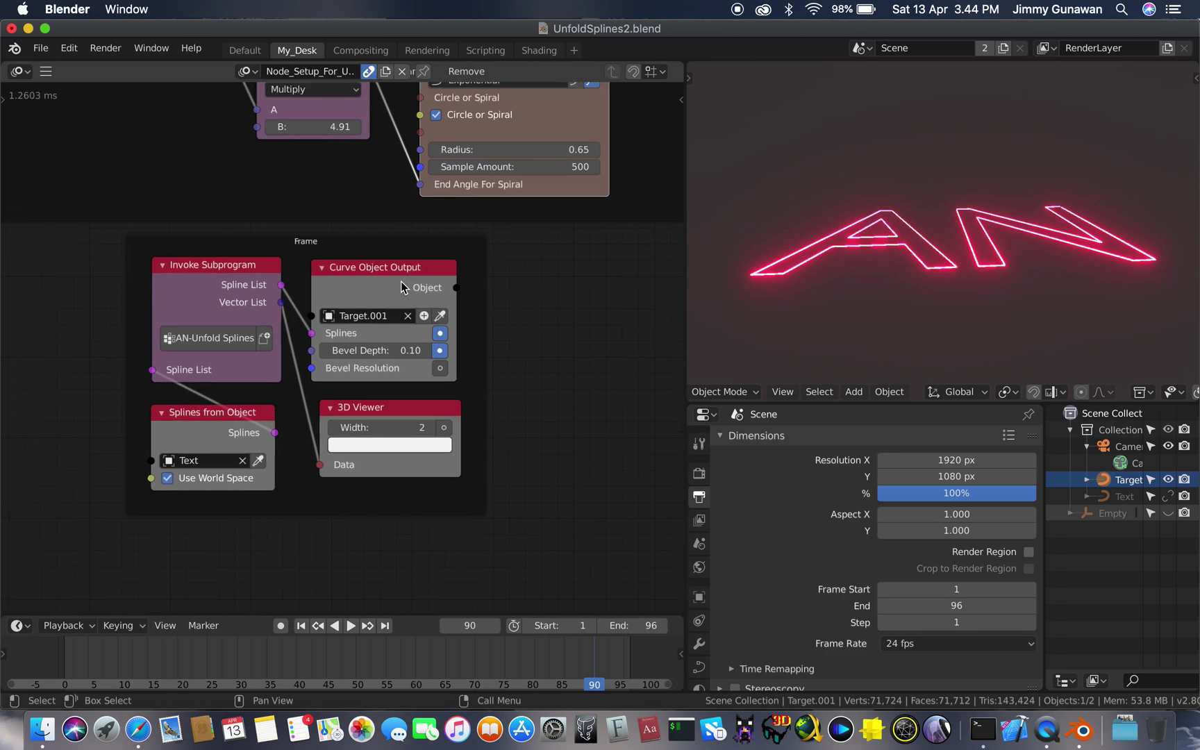
{"action": "scroll", "coordinate": [402, 286], "scroll_direction": "up", "scroll_amount": 4}
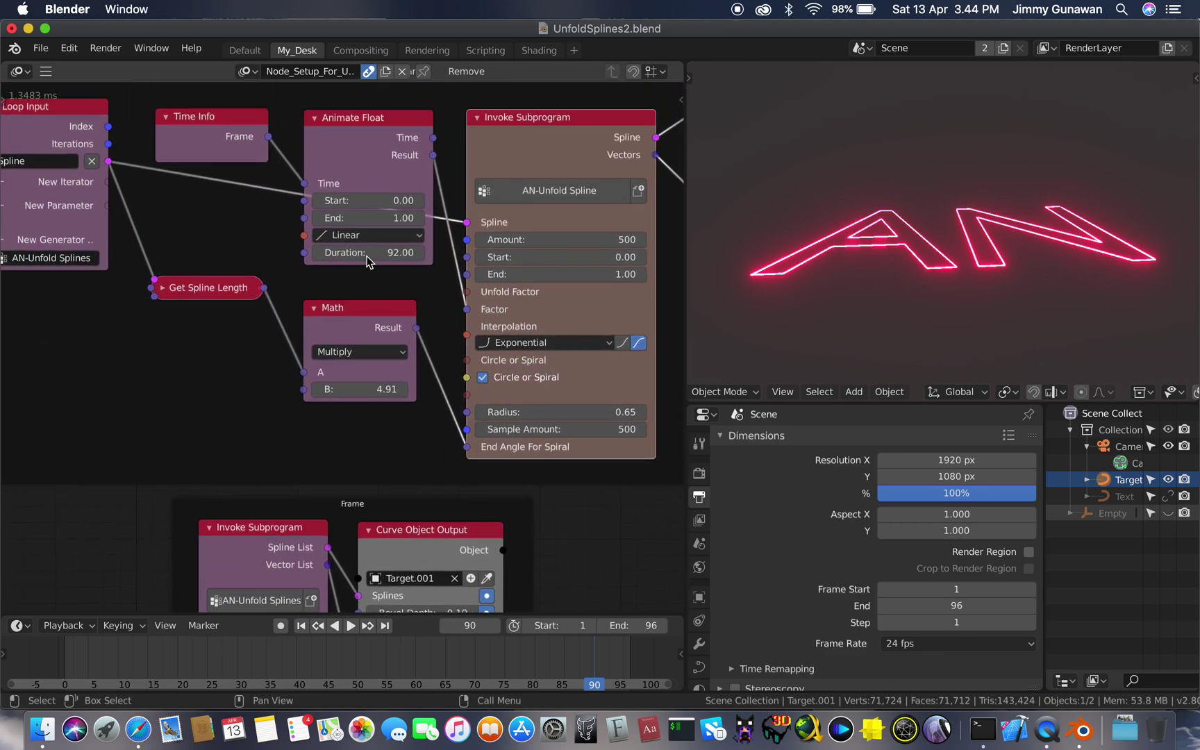
{"action": "left_click", "coordinate": [370, 255]}
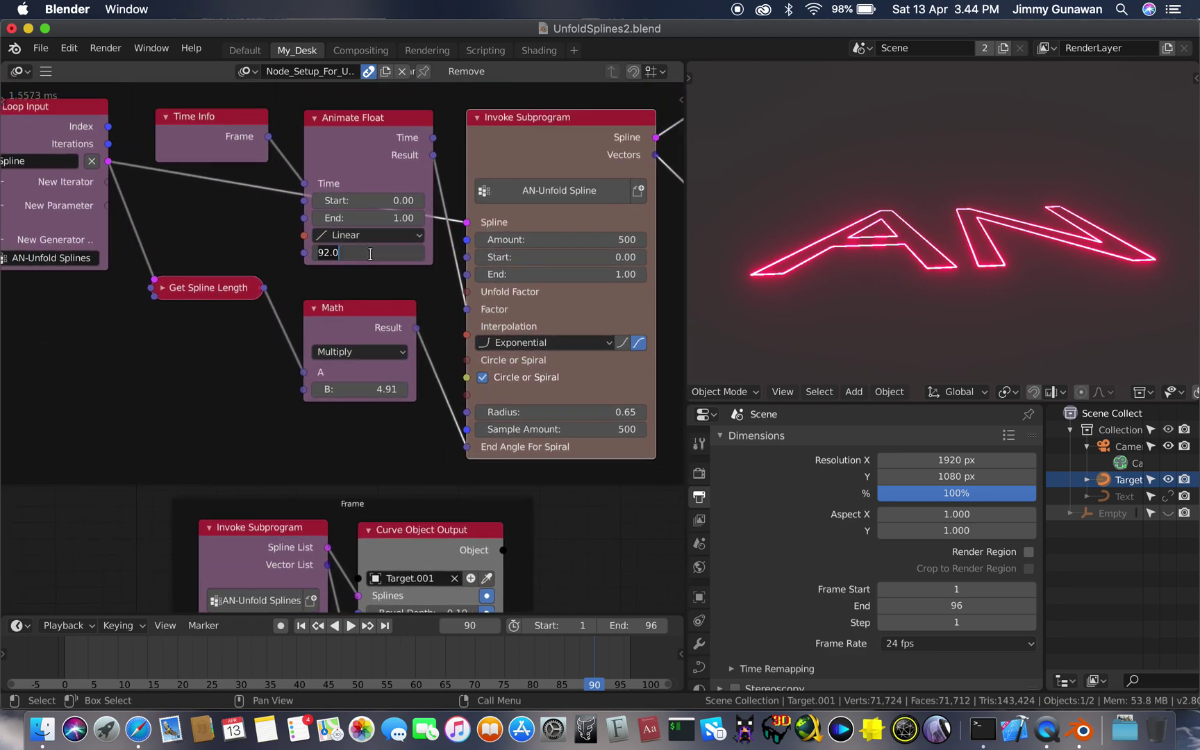
{"action": "type", "text": "50"}
{"action": "key", "text": "Return"}
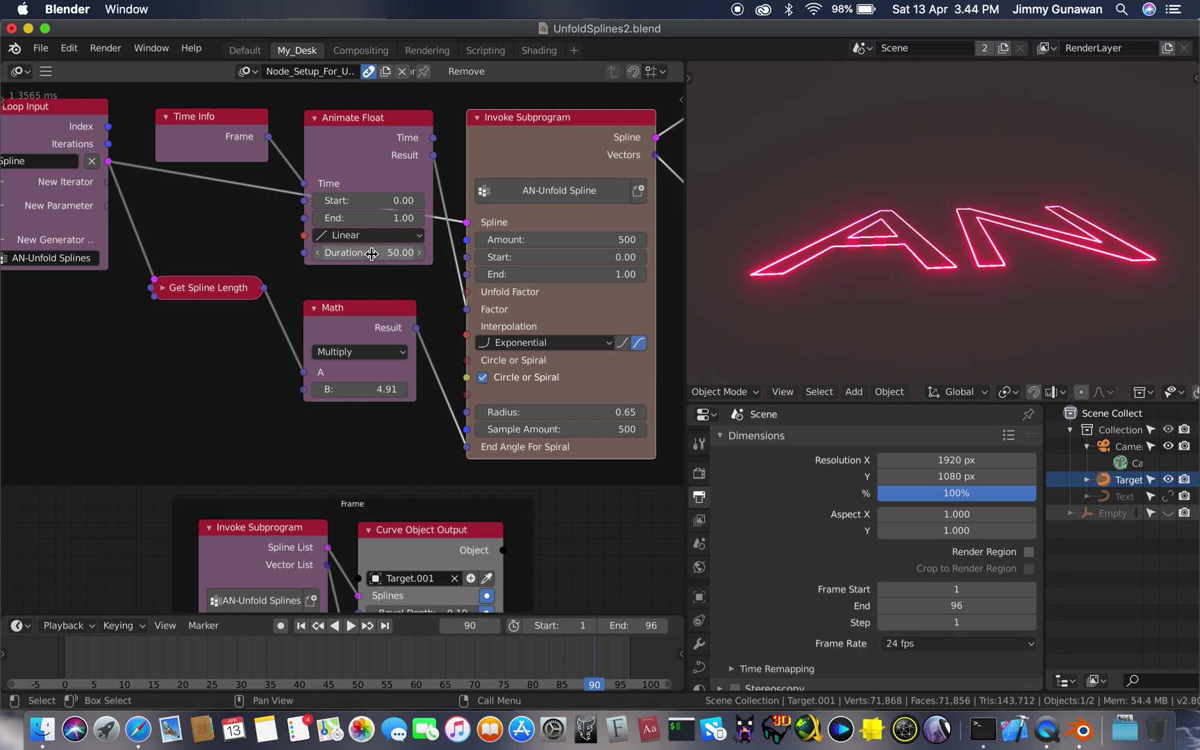
Play the shortened text animation from the first frame, stop playback, and view the AN letters more from above.
{"action": "left_click", "coordinate": [300, 626]}
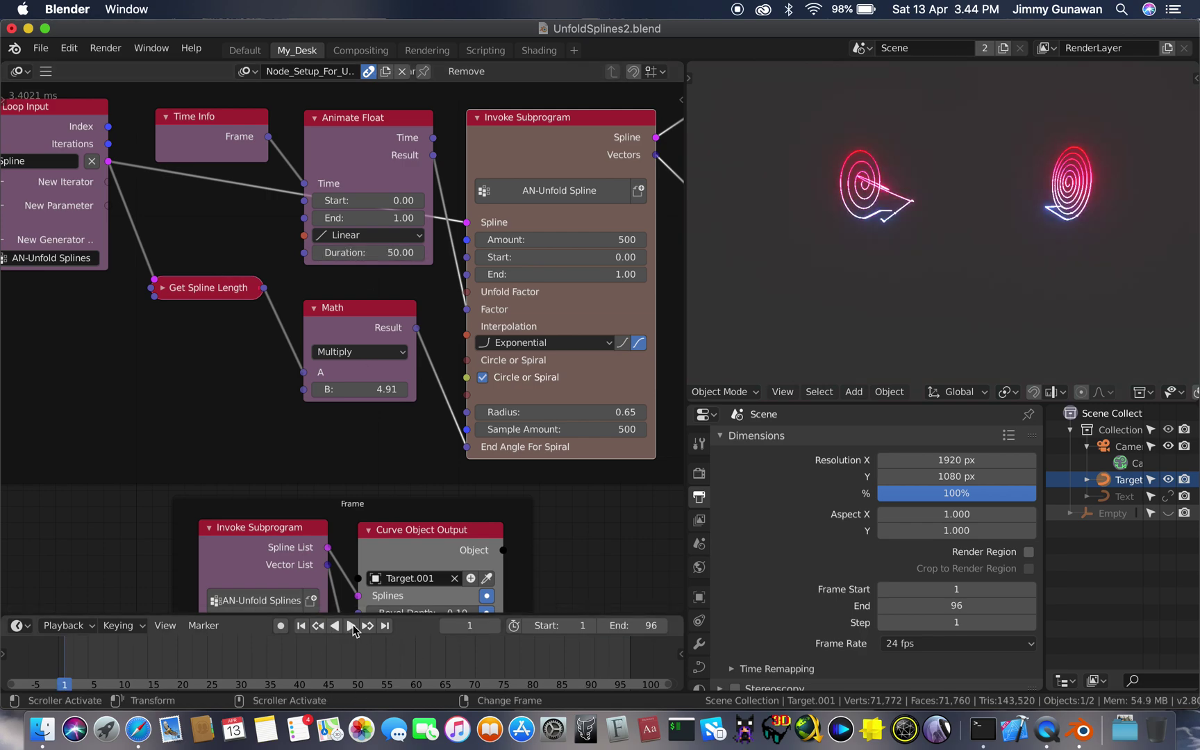
{"action": "left_click", "coordinate": [351, 626]}
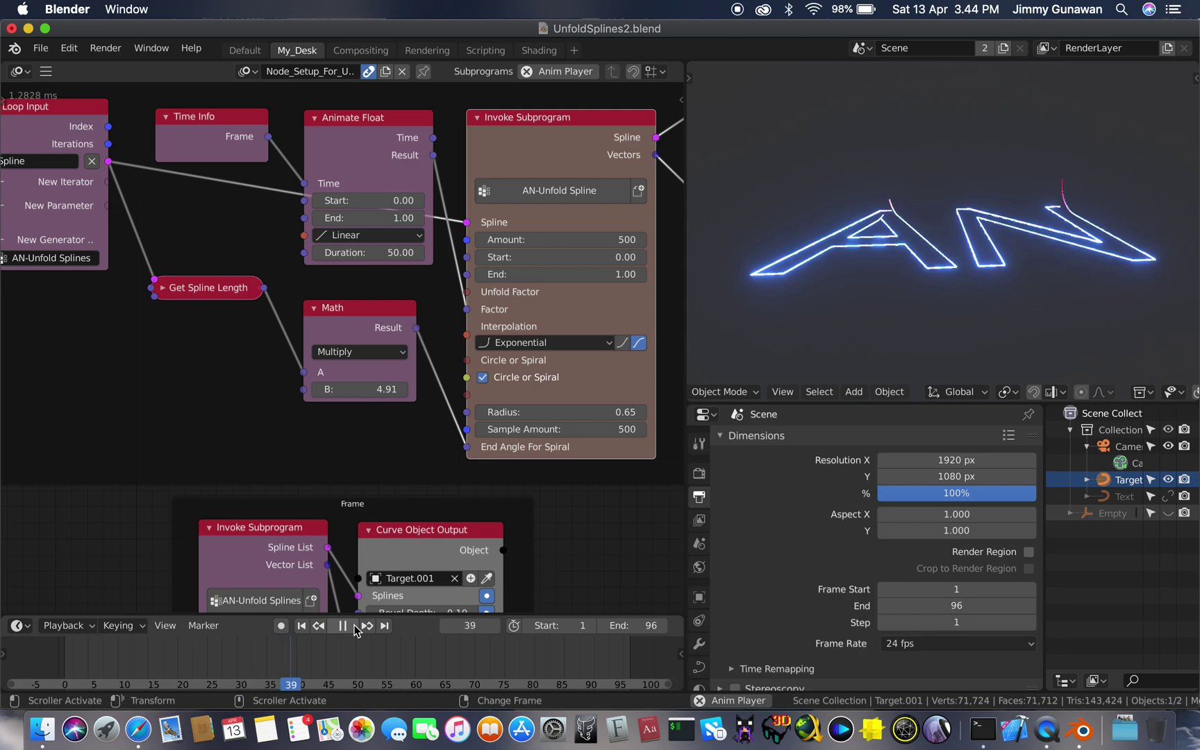
{"action": "key", "text": "space"}
{"action": "scroll", "coordinate": [905, 290], "scroll_direction": "up", "scroll_amount": 5}
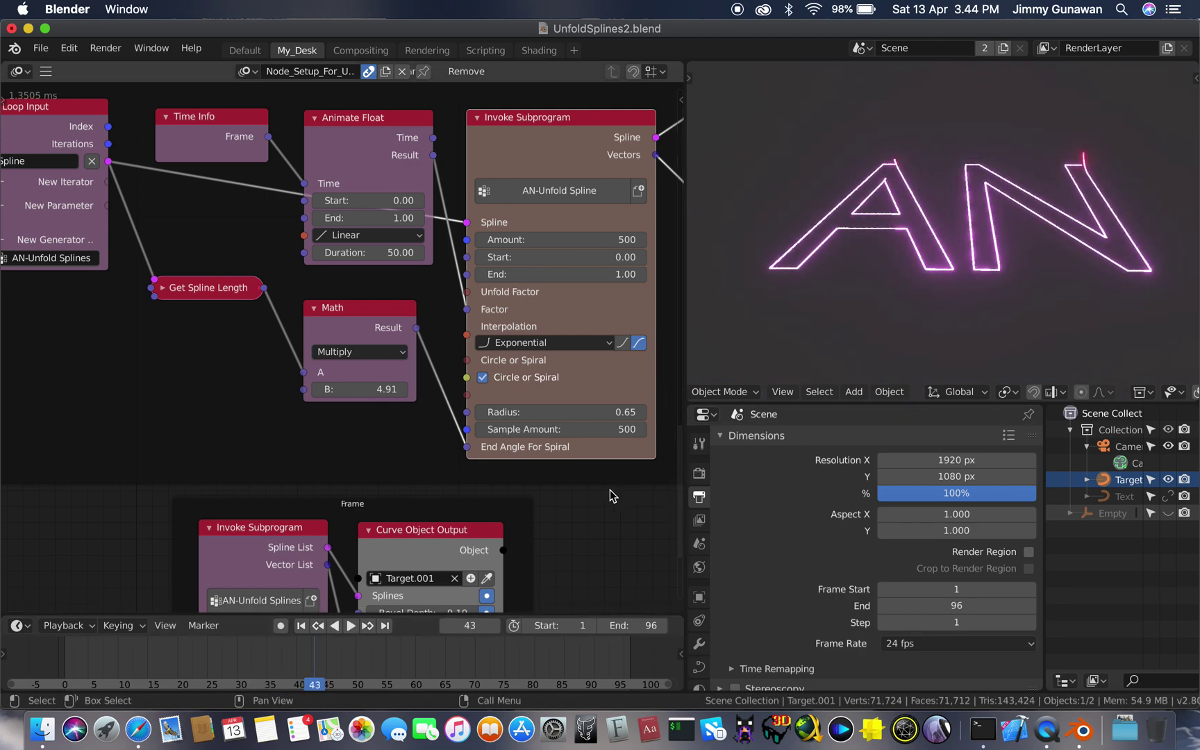
Make the Blender window full screen and switch the 3D viewport to Solid shading.
{"action": "left_click", "coordinate": [69, 50]}
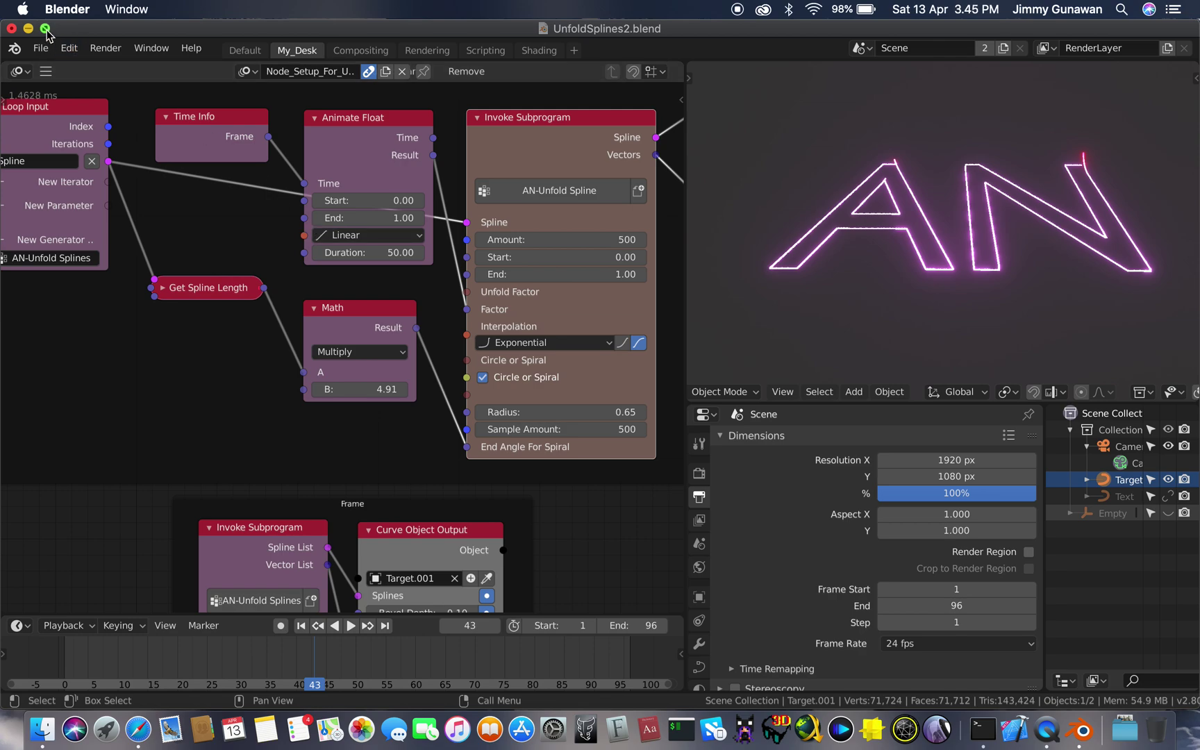
{"action": "left_click", "coordinate": [46, 29]}
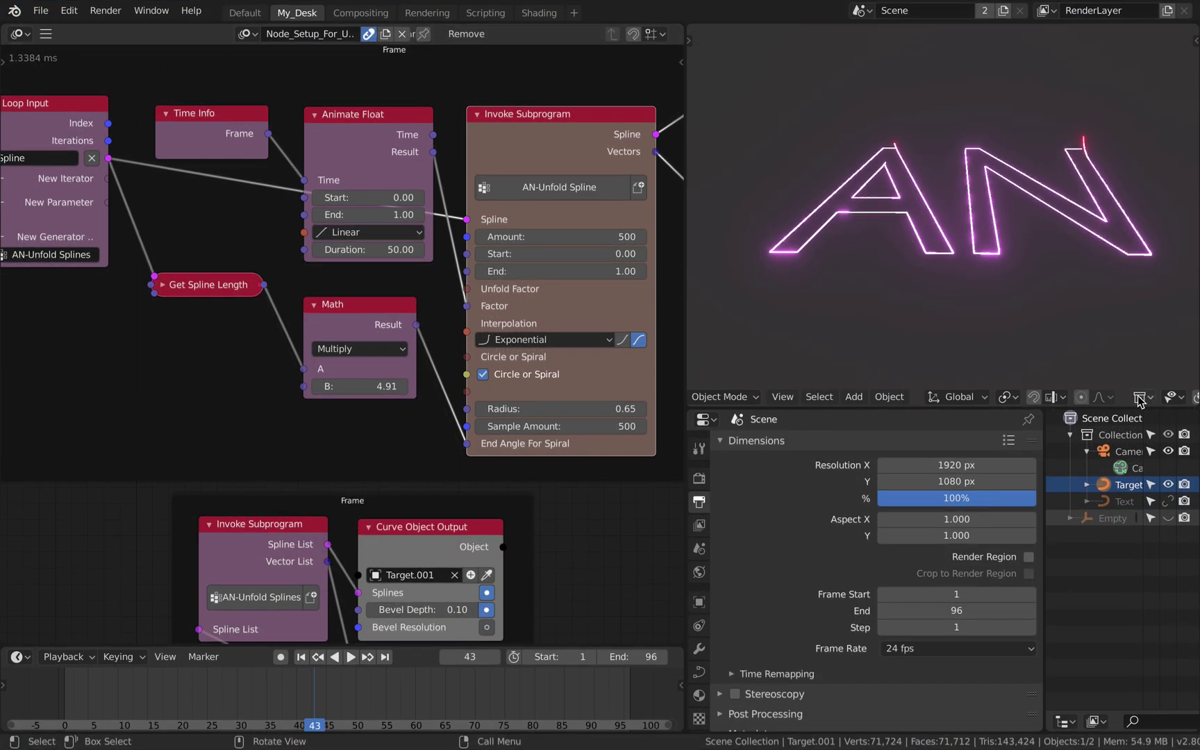
{"action": "scroll", "coordinate": [1140, 400], "scroll_direction": "down", "scroll_amount": 8}
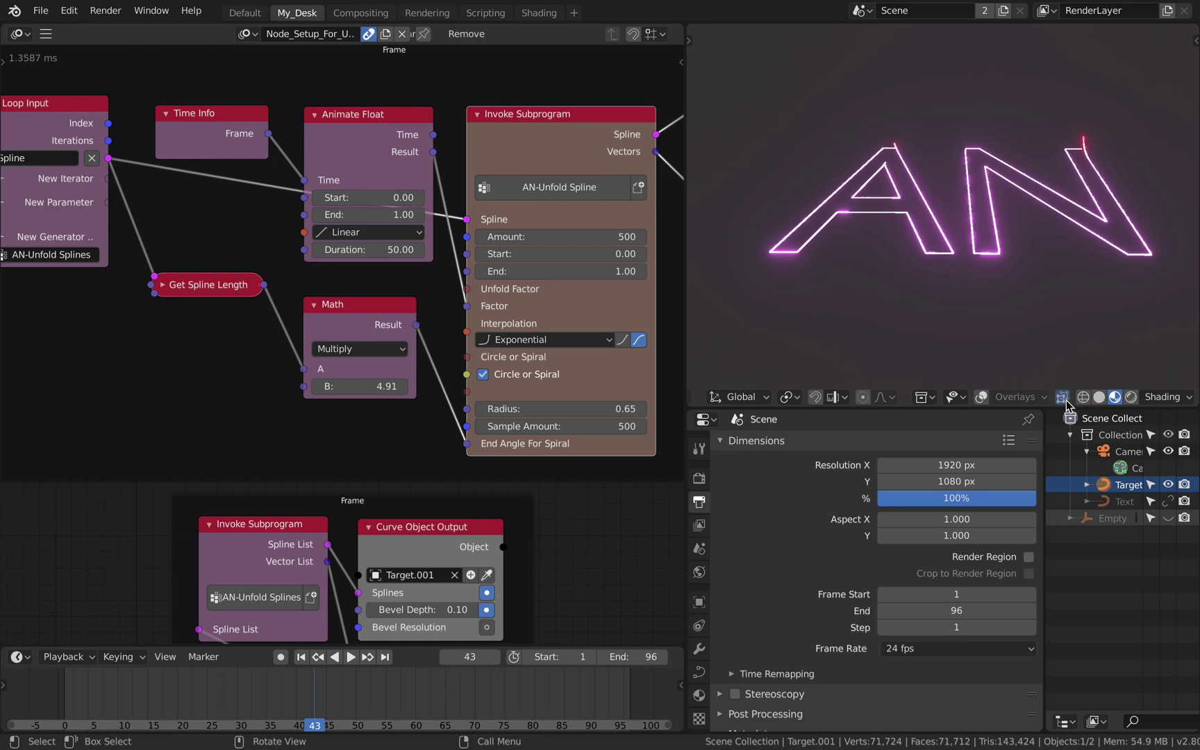
{"action": "left_click", "coordinate": [1098, 397]}
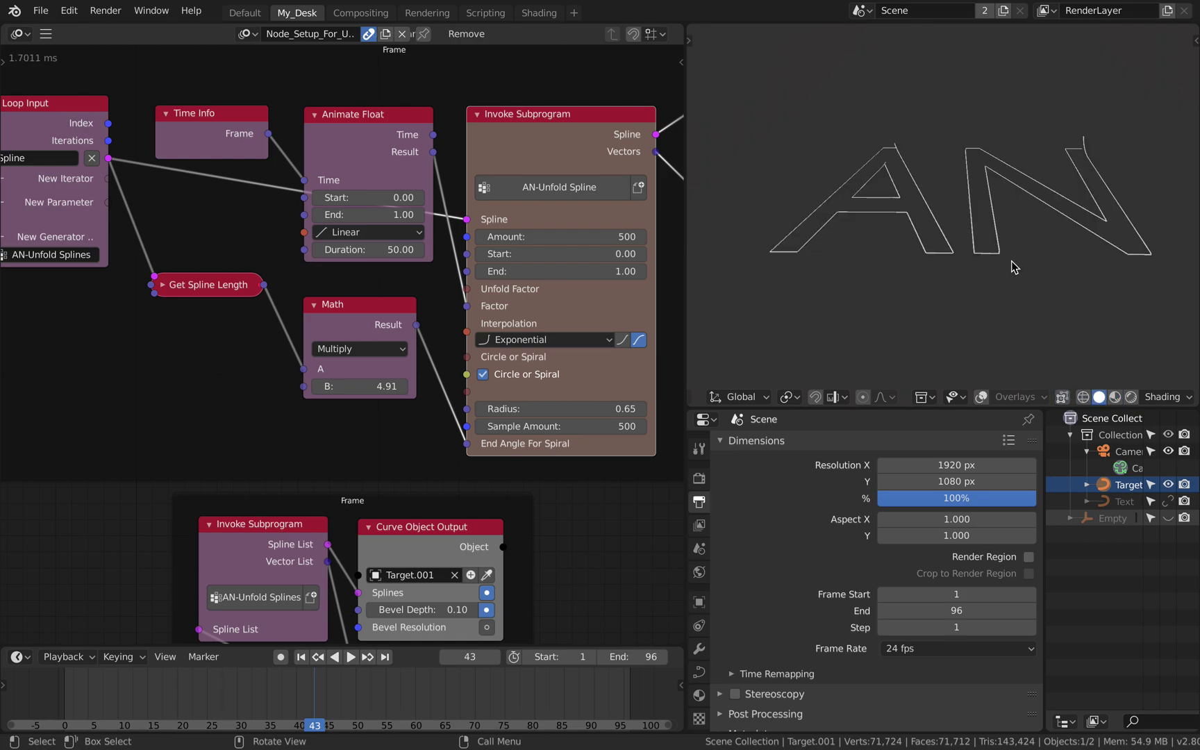
Turn on the 3D viewport overlays and widen the viewport by narrowing the node editor.
{"action": "middle_click_drag", "start_coordinate": [1010, 265], "coordinate": [1013, 267]}
{"action": "scroll", "coordinate": [844, 403], "scroll_direction": "up", "scroll_amount": 8}
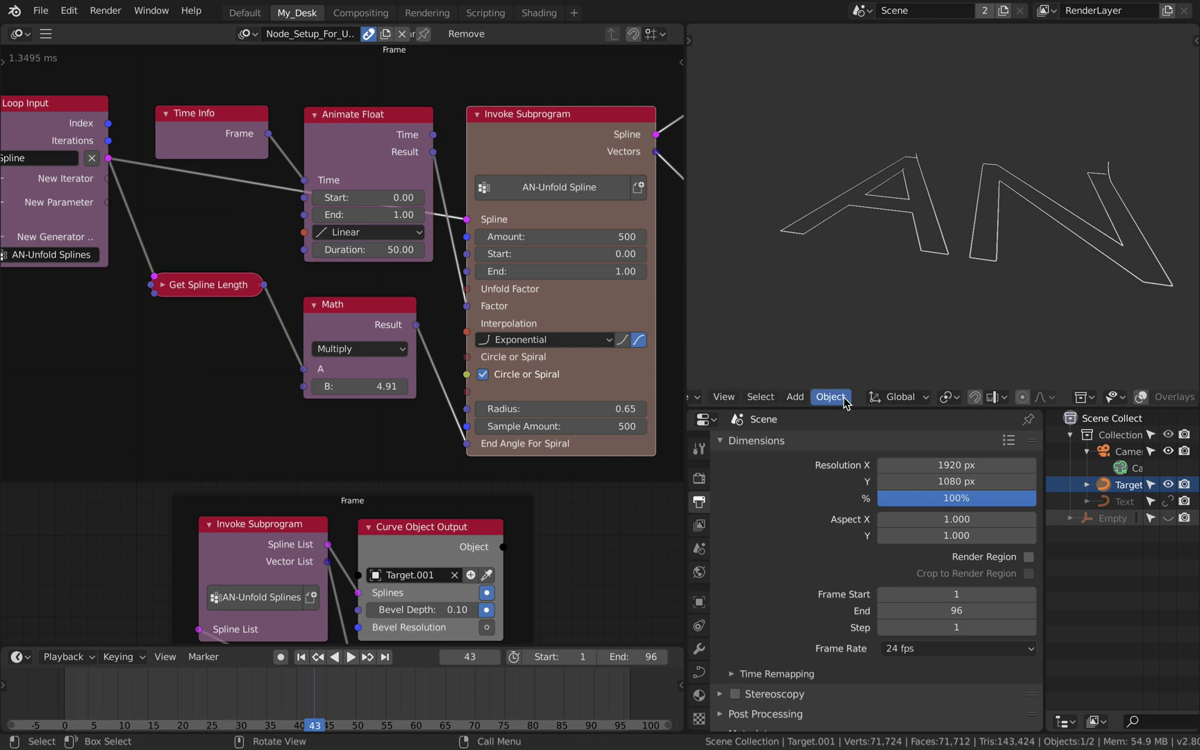
{"action": "scroll", "coordinate": [845, 403], "scroll_direction": "down", "scroll_amount": 8}
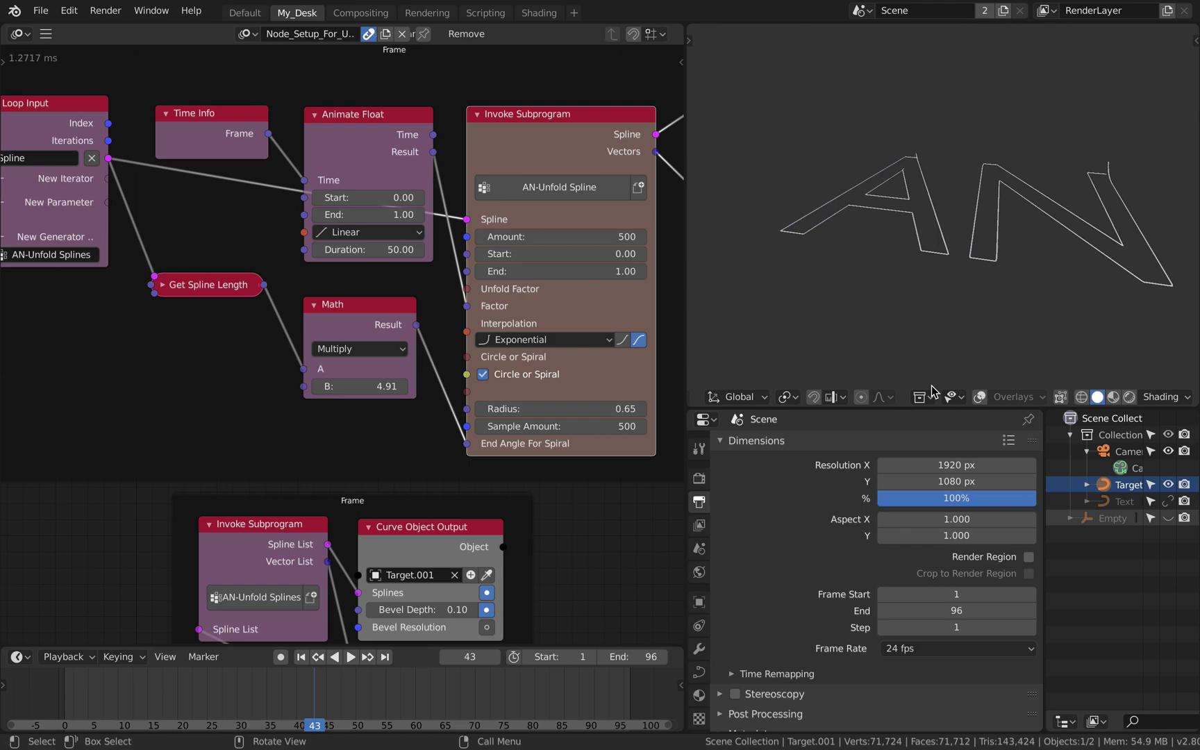
{"action": "left_click", "coordinate": [980, 398]}
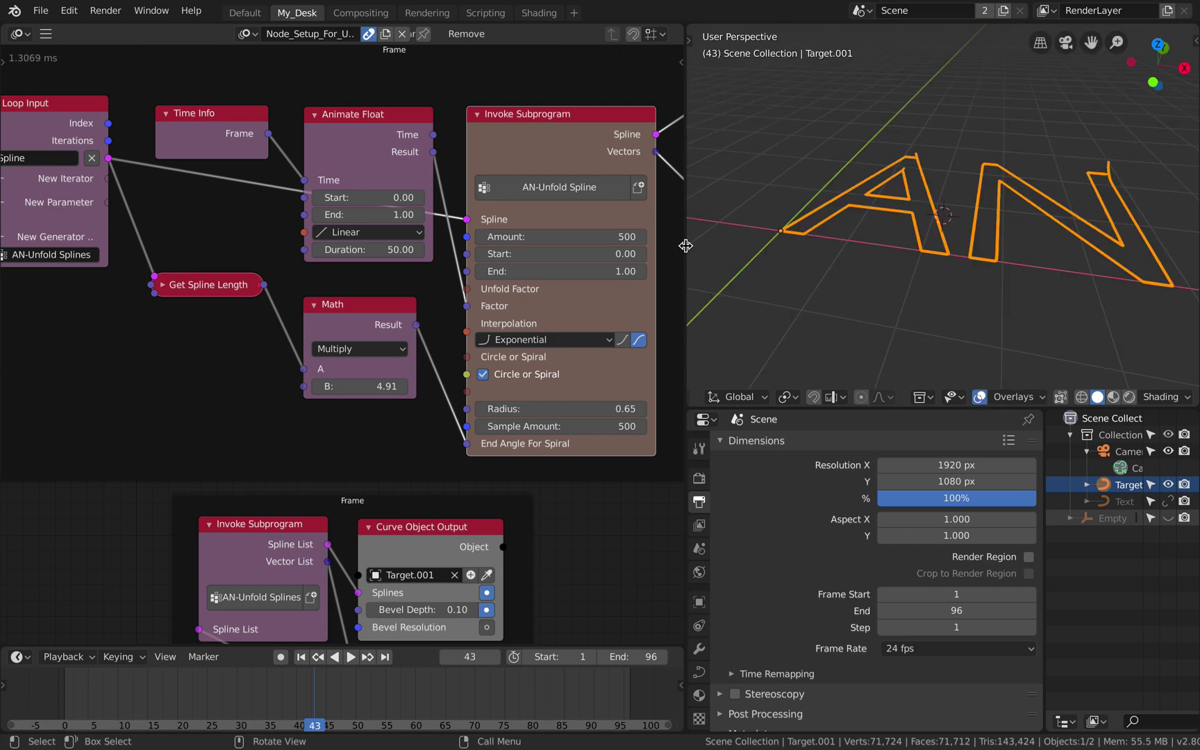
{"action": "left_click_drag", "start_coordinate": [686, 246], "coordinate": [479, 246]}
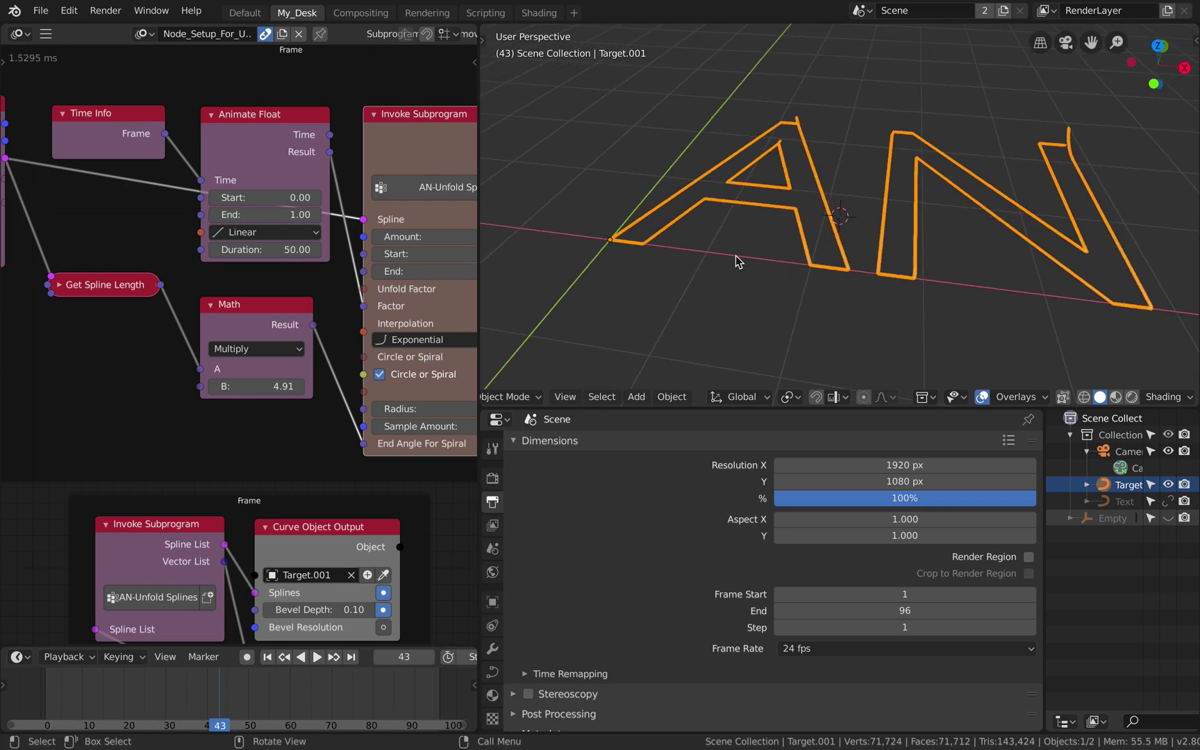
Widen the Outliner and save the project under the new name UnfoldSplines2_me001.blend in the UnfoldSplines folder.
{"action": "left_click_drag", "start_coordinate": [1045, 460], "coordinate": [856, 460]}
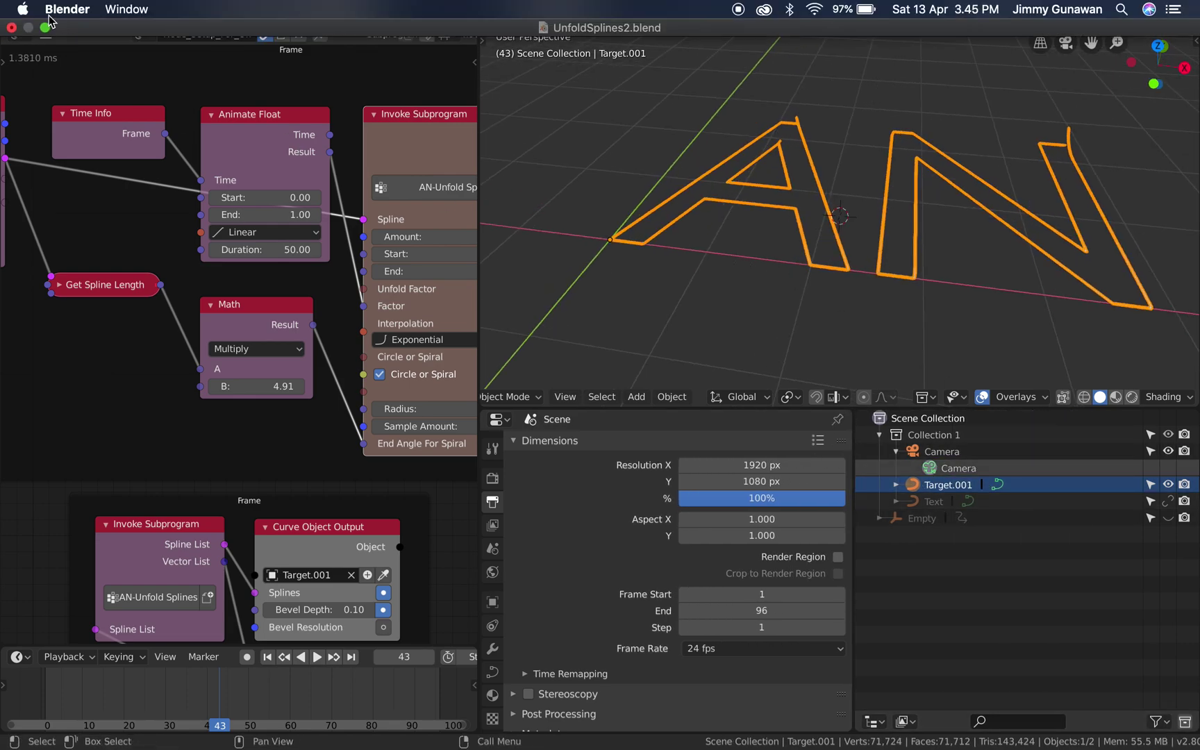
{"action": "left_click", "coordinate": [40, 10]}
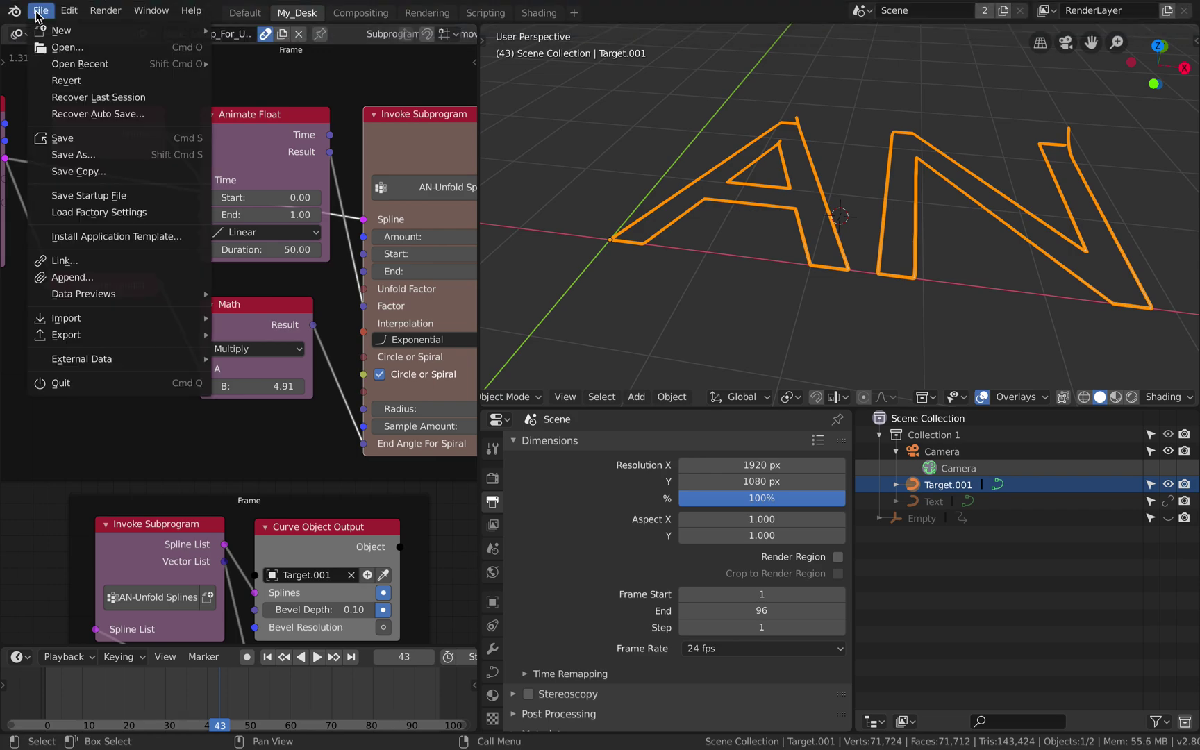
{"action": "left_click", "coordinate": [69, 154]}
{"action": "left_click", "coordinate": [274, 74]}
{"action": "left_click", "coordinate": [273, 75]}
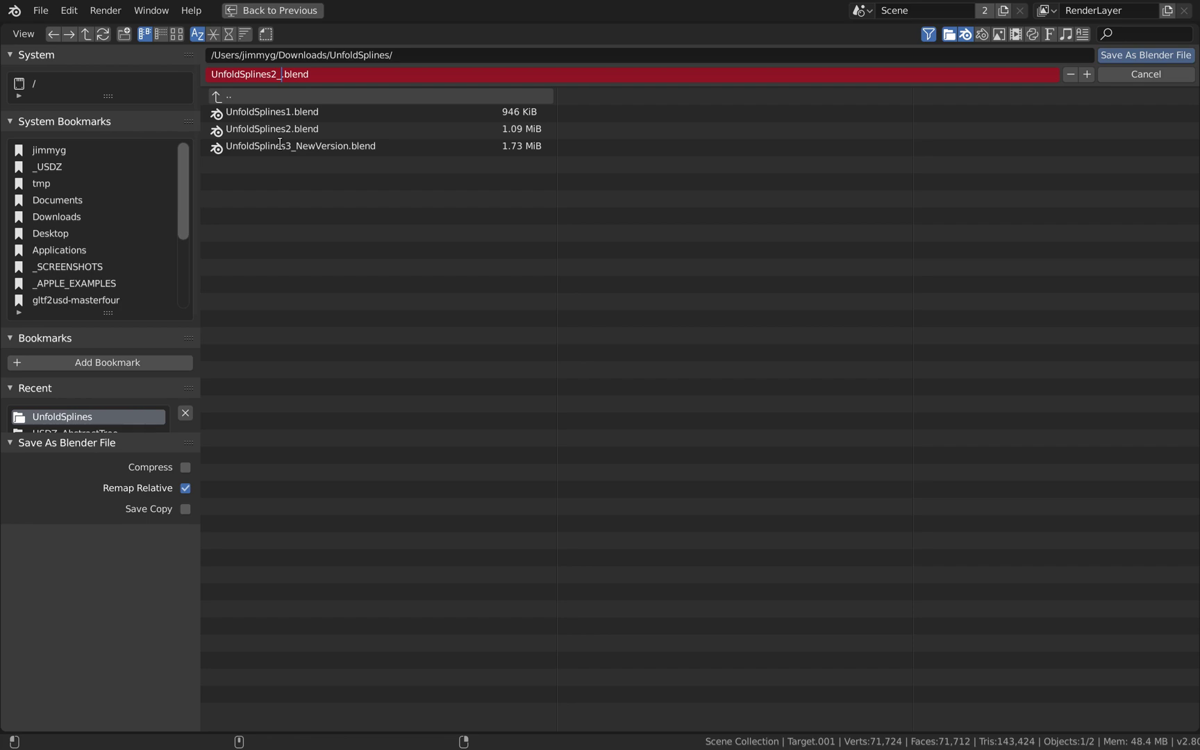
{"action": "type", "text": "_me"}
{"action": "key", "text": "Return"}
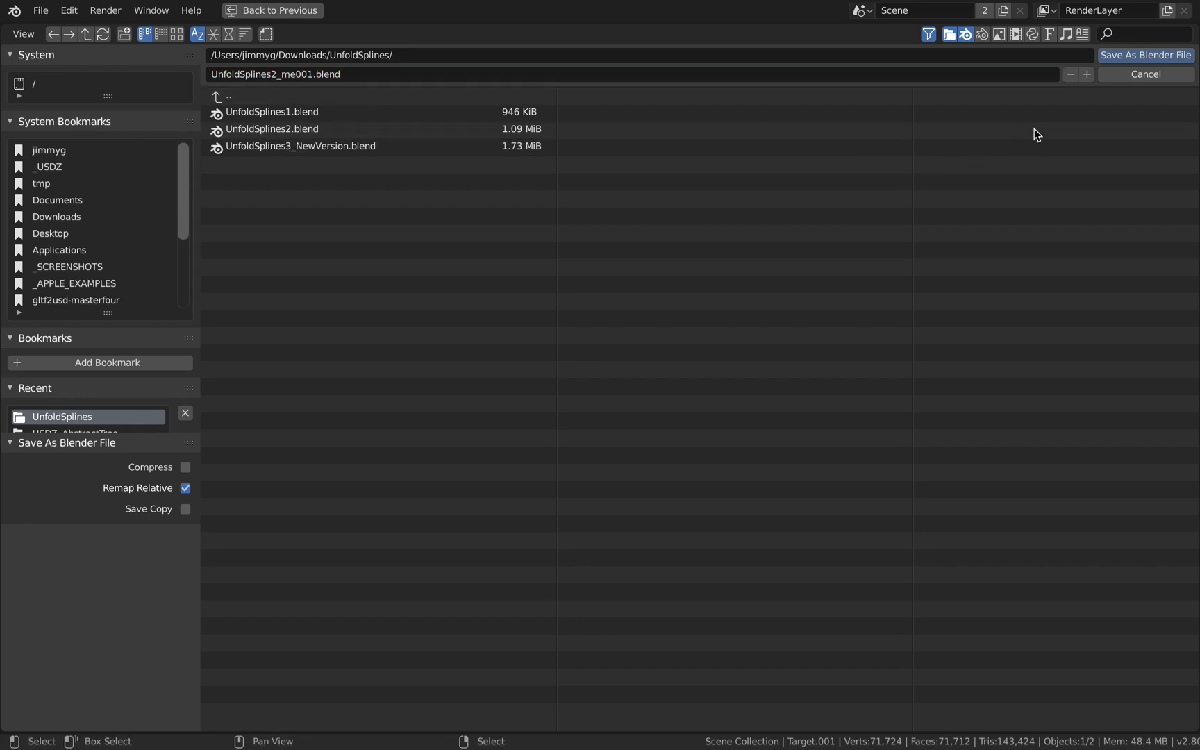
{"action": "left_click", "coordinate": [1140, 55]}
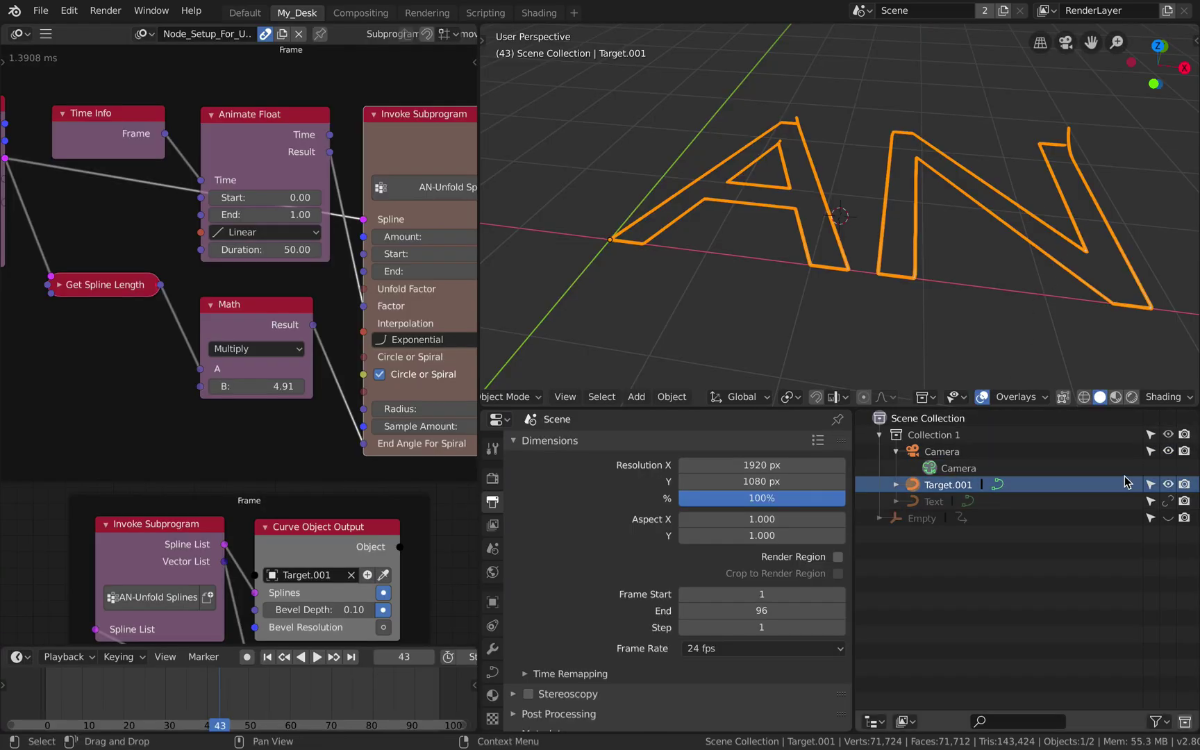
Hide and show Target.001 again to check what it displays, and delete the Text object from the scene.
{"action": "left_click", "coordinate": [1152, 487]}
{"action": "left_click", "coordinate": [1168, 485]}
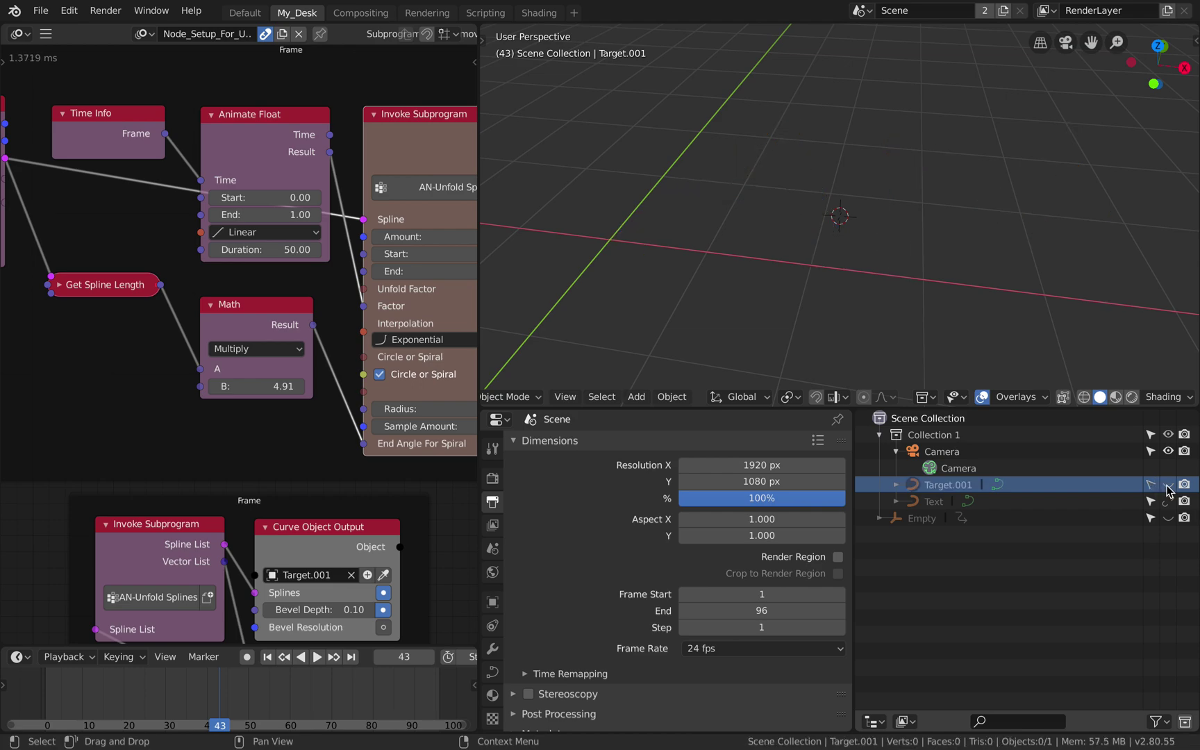
{"action": "left_click", "coordinate": [1168, 484]}
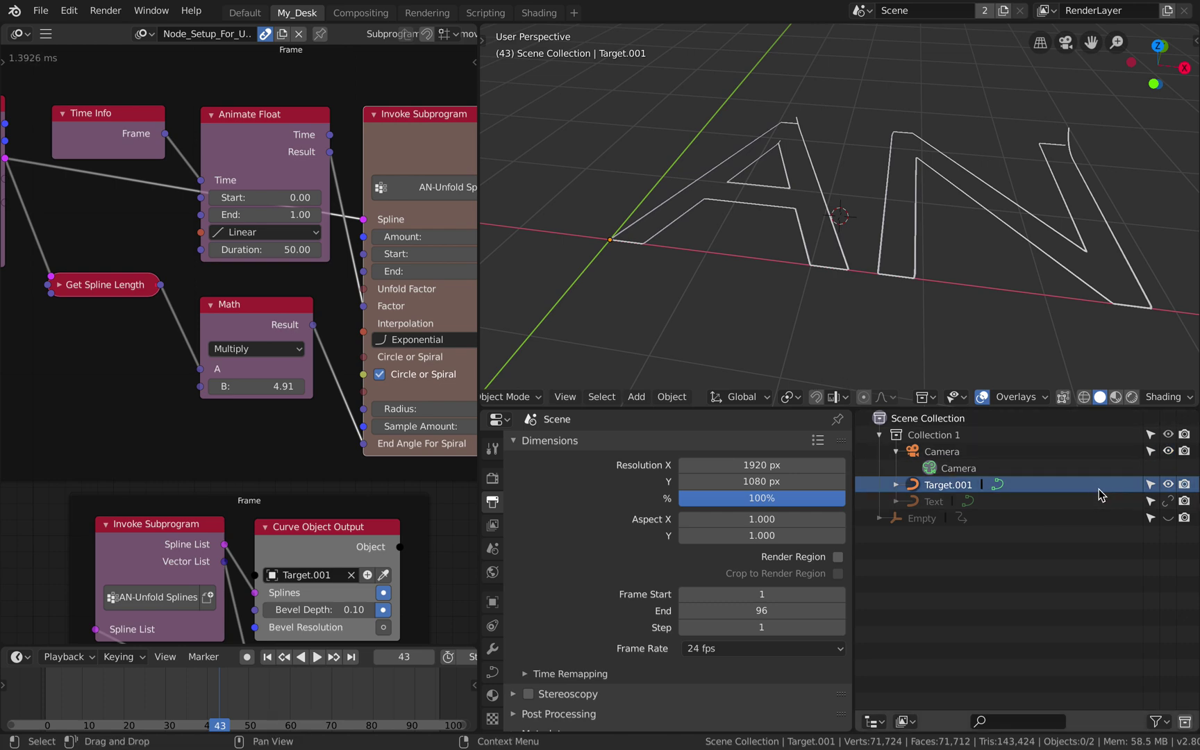
{"action": "left_click", "coordinate": [937, 501]}
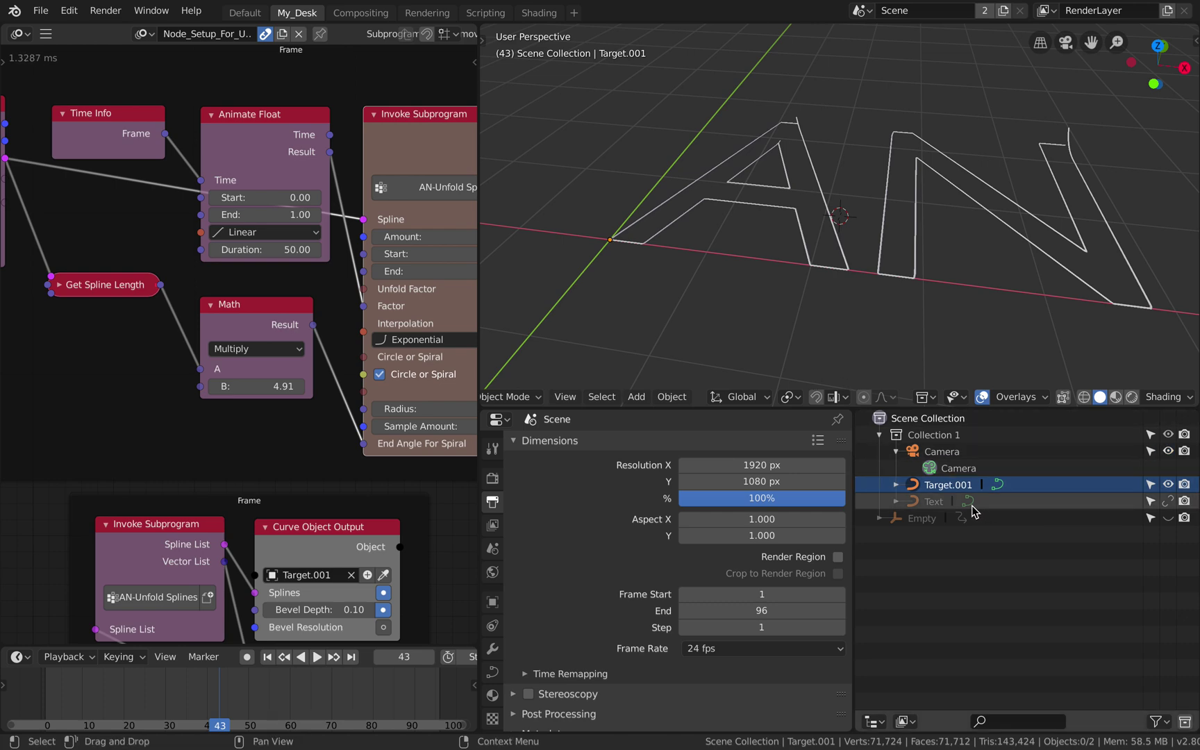
{"action": "right_click", "coordinate": [936, 501]}
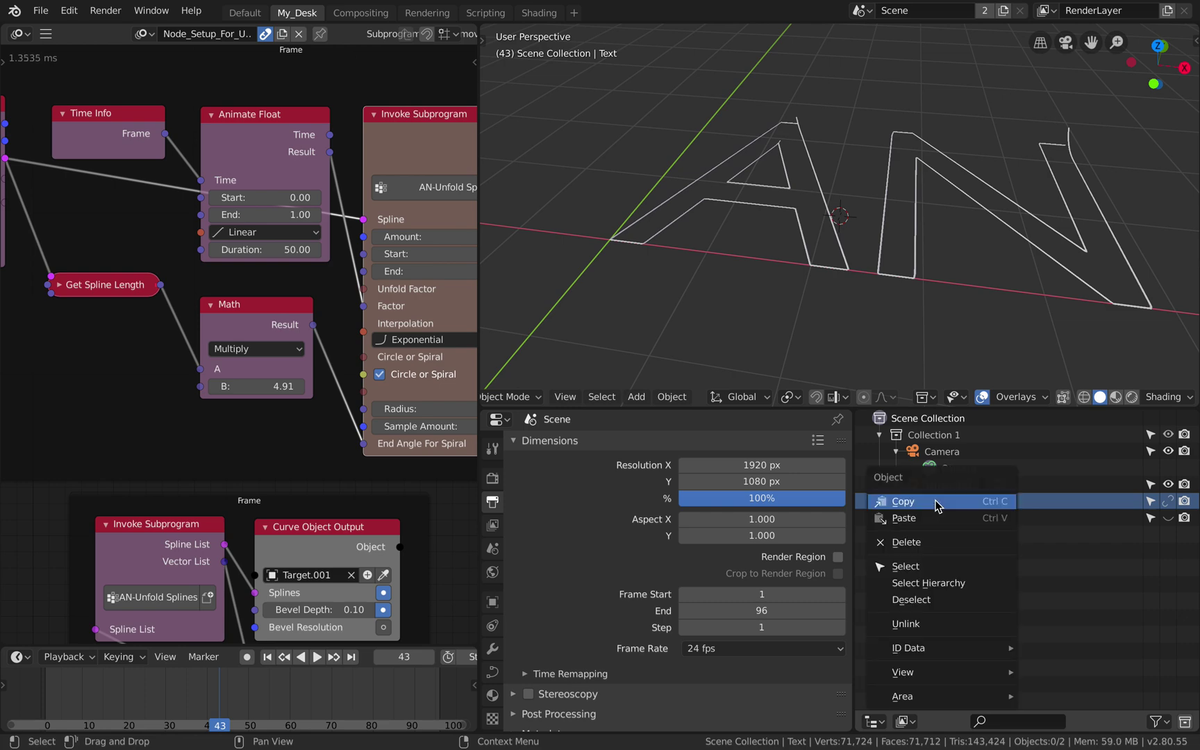
{"action": "left_click", "coordinate": [939, 543]}
Add a Bezier circle, place it around the letter A, and scale it up to about twice its size.
{"action": "middle_click_drag", "start_coordinate": [760, 207], "coordinate": [708, 171]}
{"action": "key", "text": "shift+a"}
{"action": "mouse_move", "coordinate": [710, 183]}
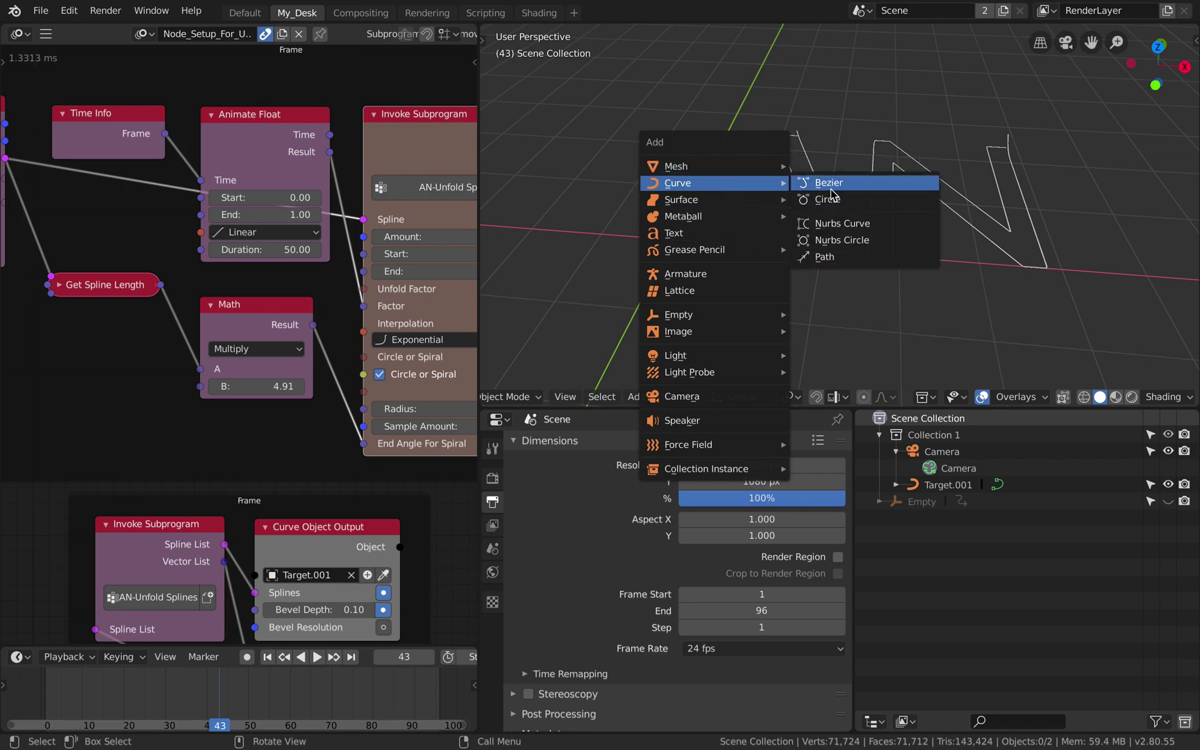
{"action": "left_click", "coordinate": [835, 201]}
{"action": "key", "text": "g"}
{"action": "left_click", "coordinate": [775, 213]}
{"action": "key", "text": "s"}
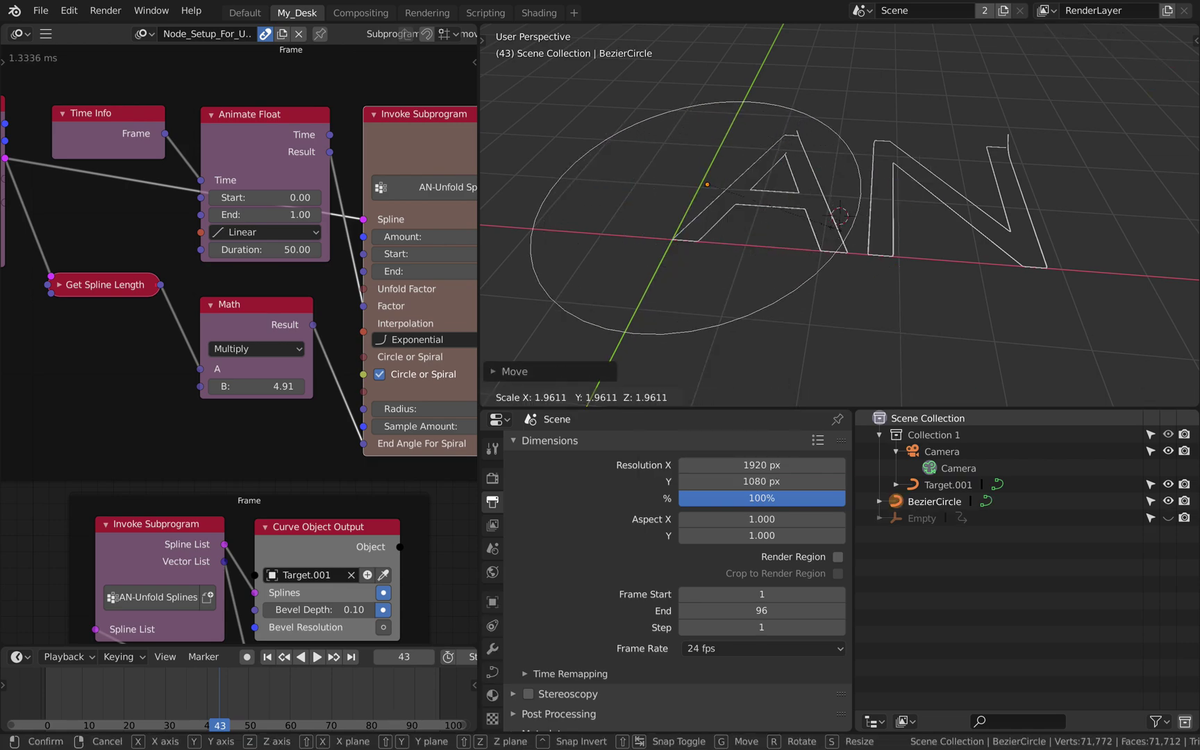
{"action": "left_click", "coordinate": [838, 232]}
{"action": "middle_click_drag", "start_coordinate": [659, 183], "coordinate": [725, 148]}
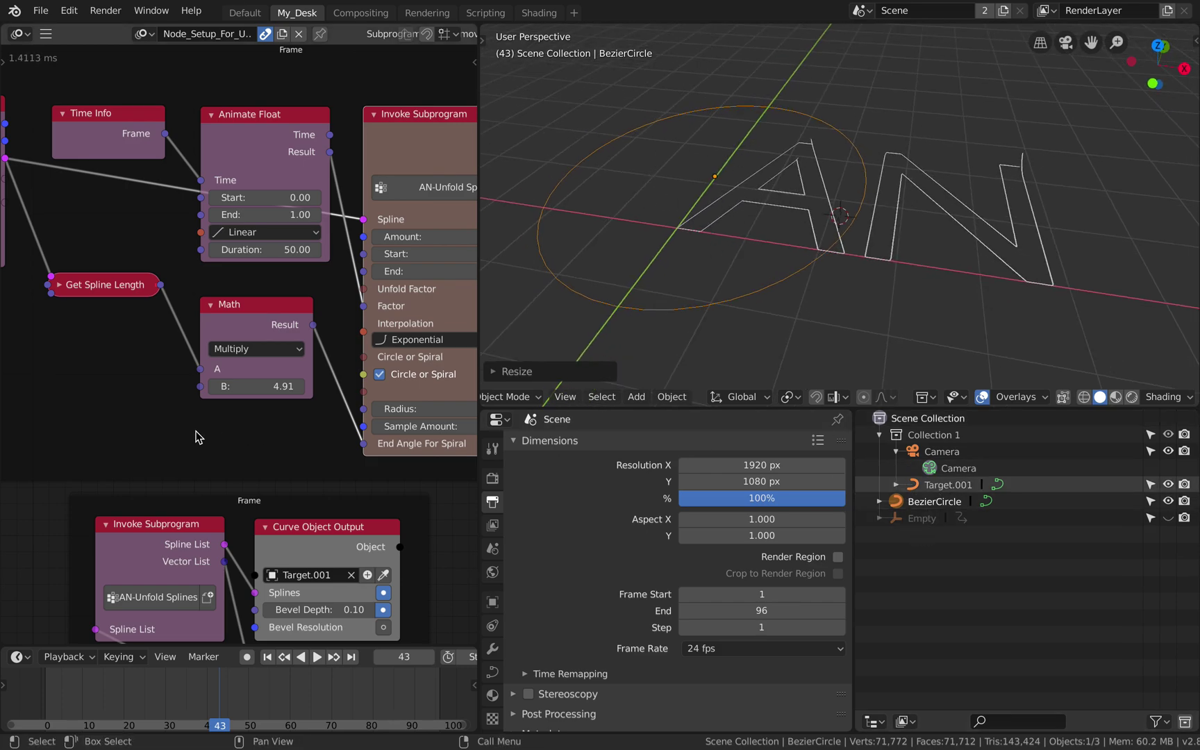
Set BezierCircle as the source of the Splines from Object node and play the animation from the first frame, stopping it partway.
{"action": "scroll", "coordinate": [196, 430], "scroll_direction": "down", "scroll_amount": 5}
{"action": "middle_click_drag", "start_coordinate": [197, 435], "coordinate": [184, 416]}
{"action": "left_click", "coordinate": [129, 529]}
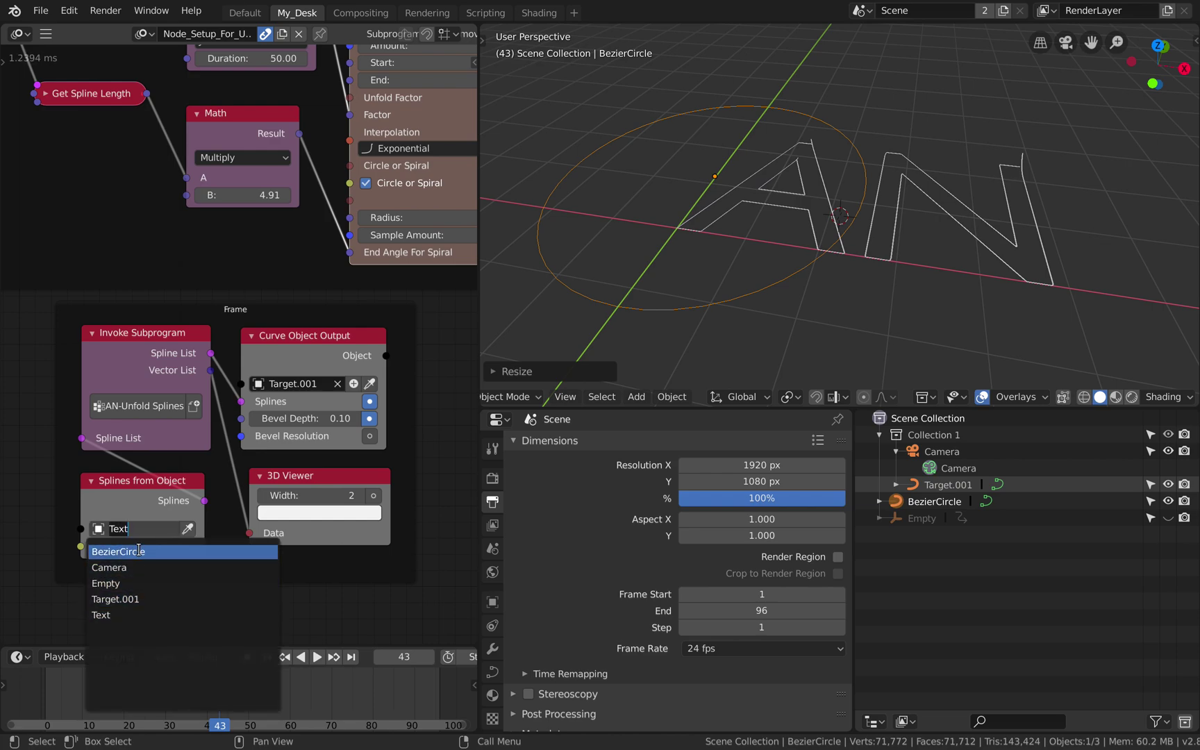
{"action": "left_click", "coordinate": [118, 552]}
{"action": "left_click", "coordinate": [268, 659]}
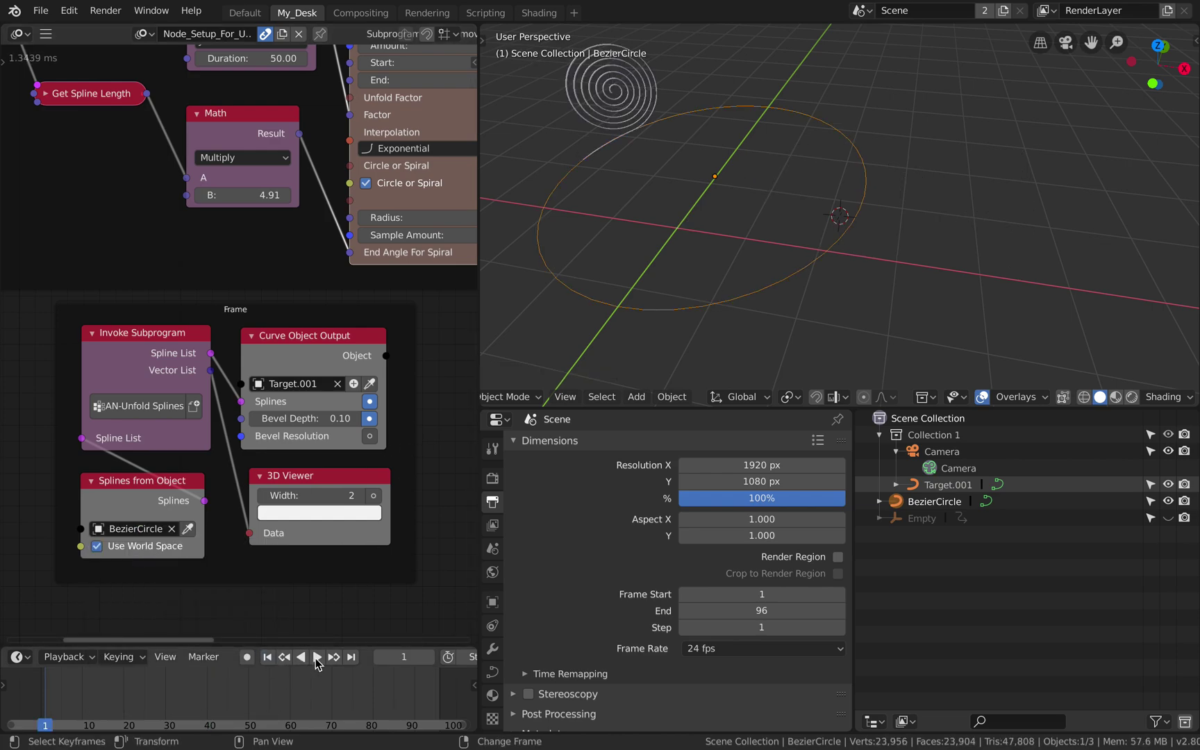
{"action": "left_click", "coordinate": [317, 658]}
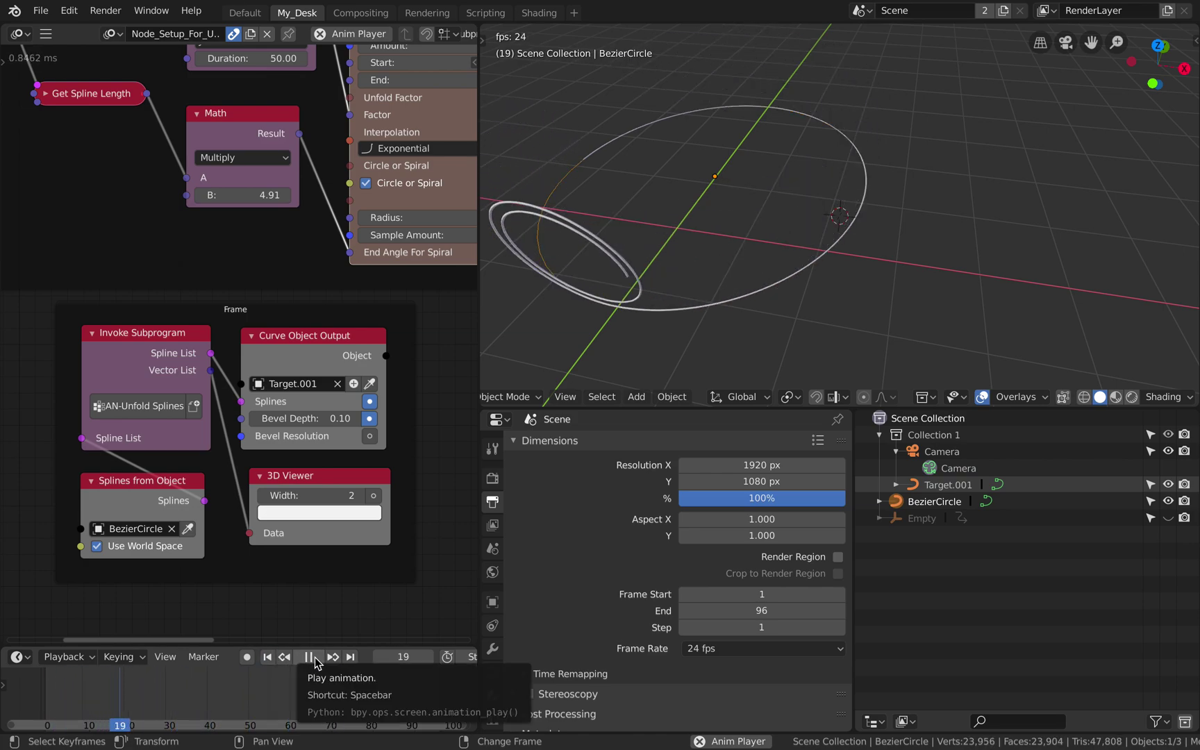
{"action": "left_click", "coordinate": [311, 657]}
Set the Duration of the Animate Float node to 88 and save the file.
{"action": "middle_click_drag", "start_coordinate": [283, 95], "coordinate": [300, 248]}
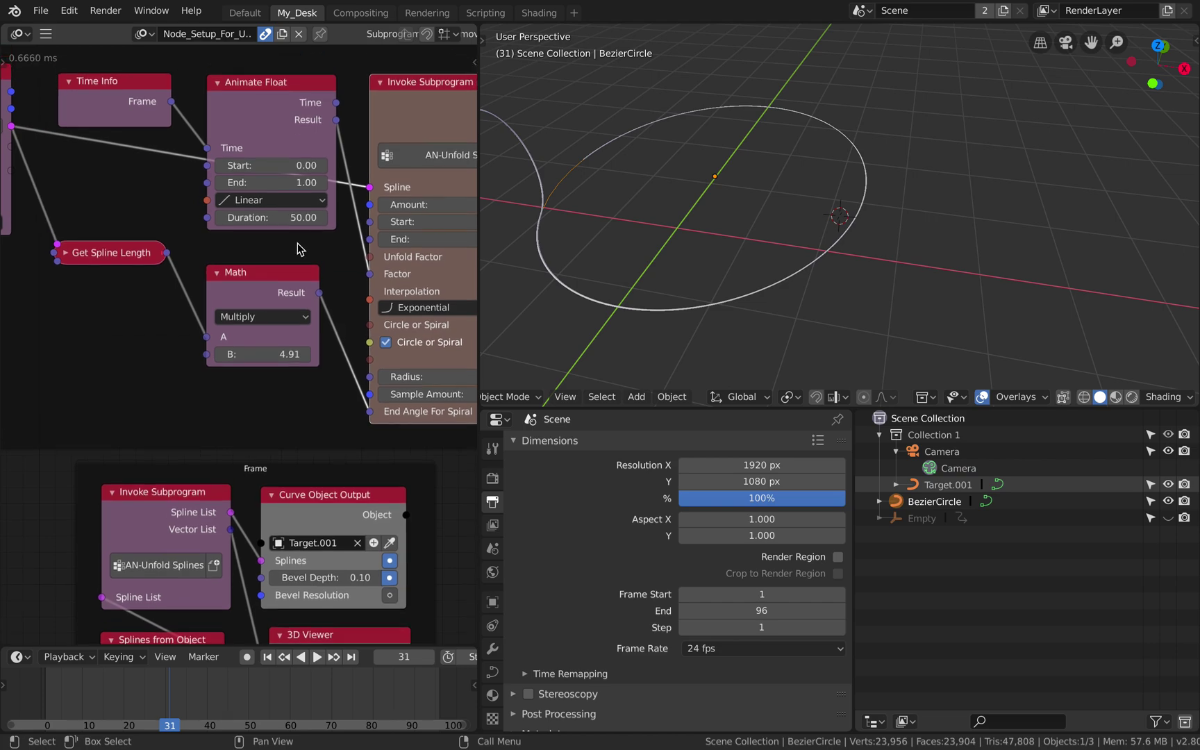
{"action": "left_click", "coordinate": [289, 218]}
{"action": "type", "text": "88"}
{"action": "key", "text": "Return"}
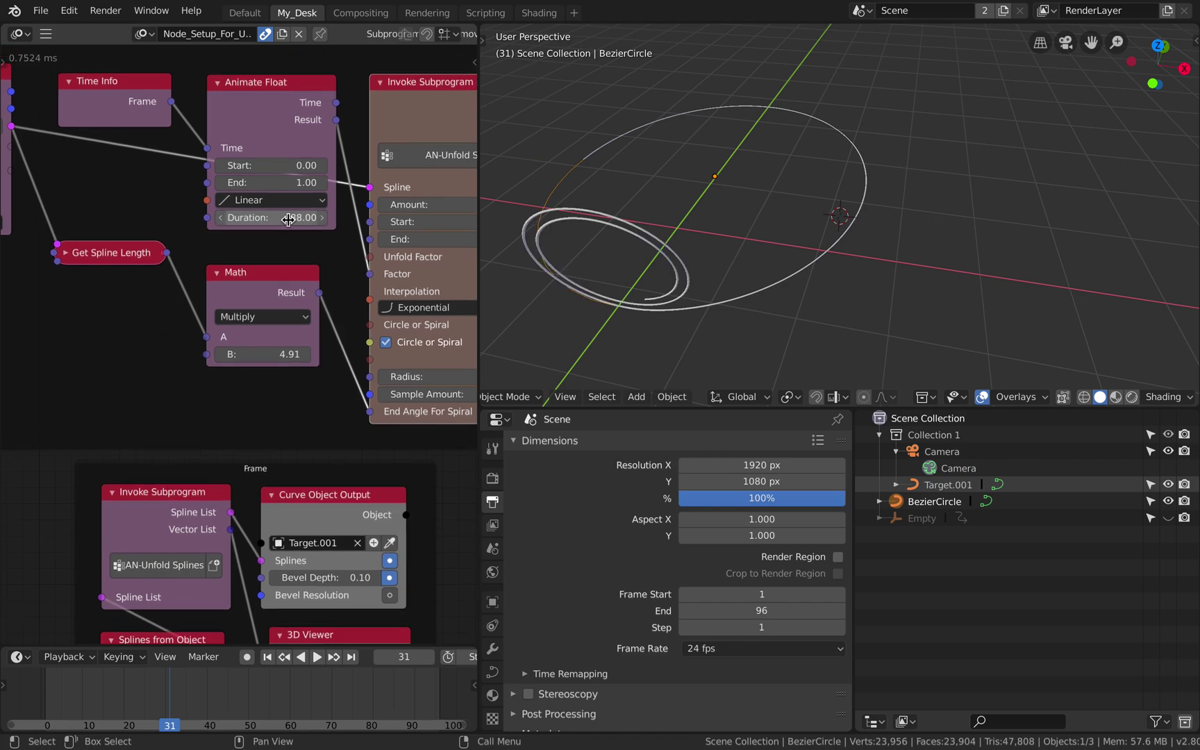
{"action": "middle_click_drag", "start_coordinate": [679, 223], "coordinate": [659, 208]}
{"action": "left_click", "coordinate": [660, 211]}
{"action": "key", "text": "ctrl+s"}
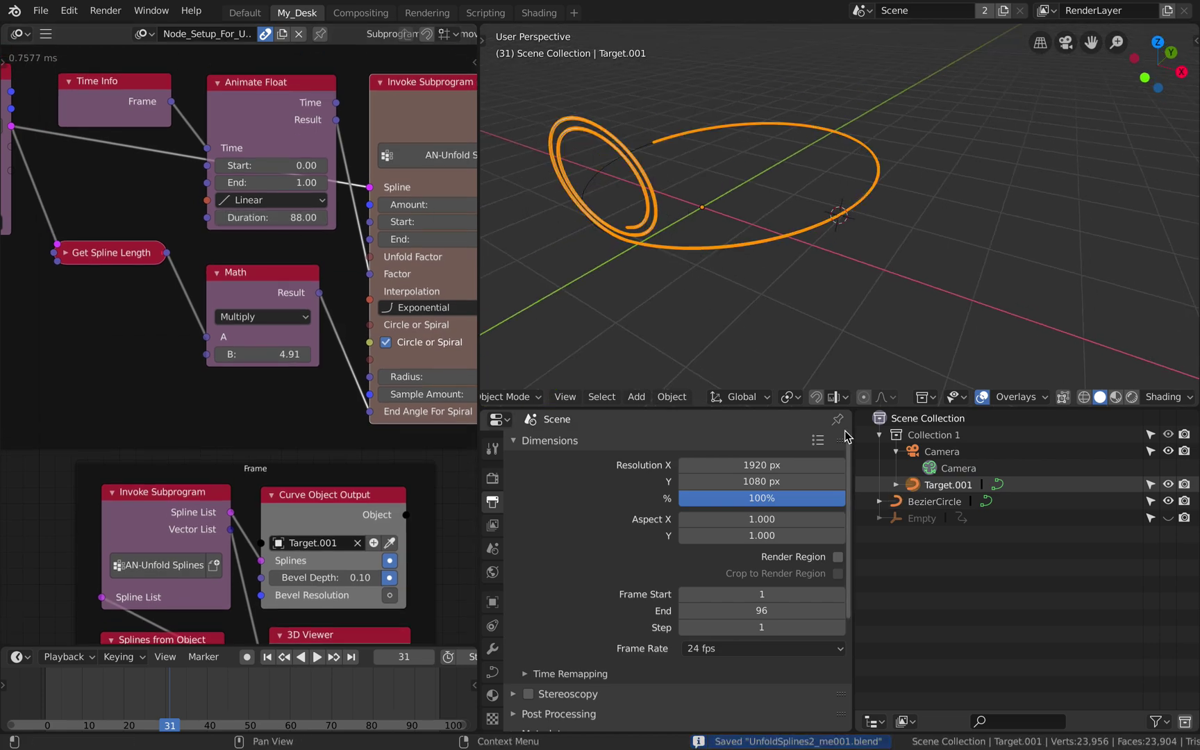
Duplicate BezierCircle twice with each copy offset along the red axis, and join all three circles into one curve object.
{"action": "left_click", "coordinate": [935, 501]}
{"action": "middle_click_drag", "start_coordinate": [799, 236], "coordinate": [826, 257]}
{"action": "key", "text": "shift+d"}
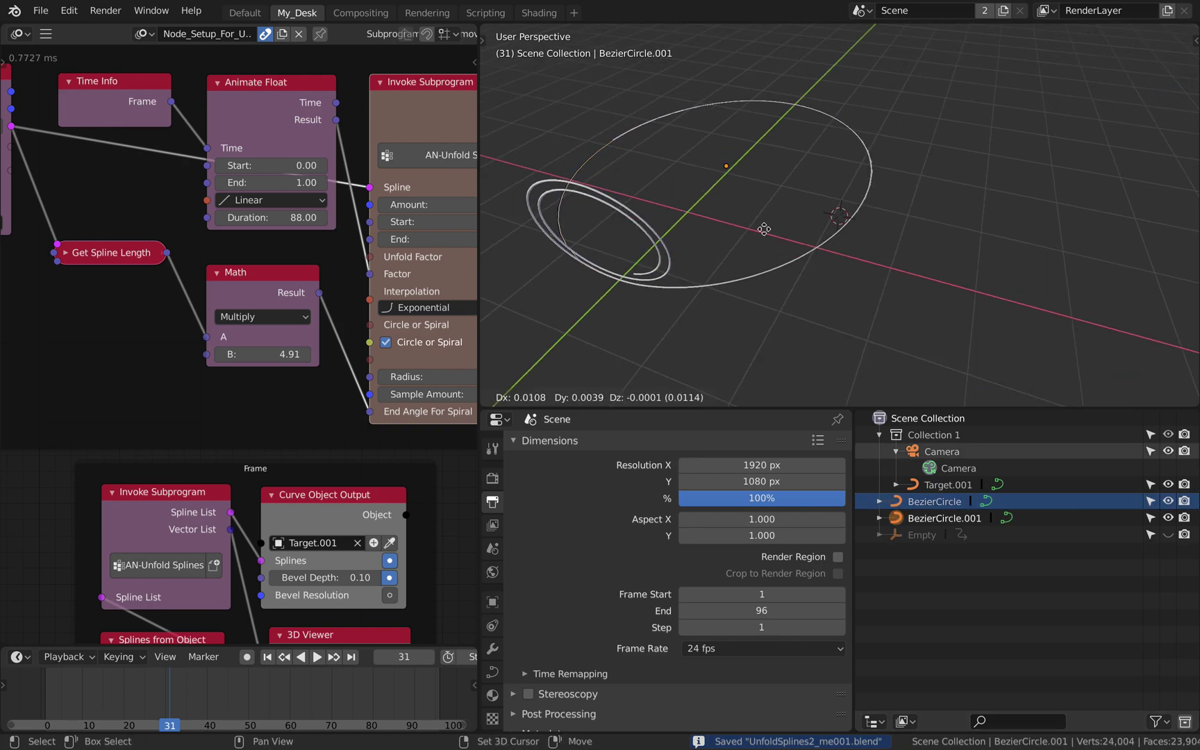
{"action": "left_click", "coordinate": [822, 262]}
{"action": "key", "text": "shift+d"}
{"action": "left_click", "coordinate": [924, 276]}
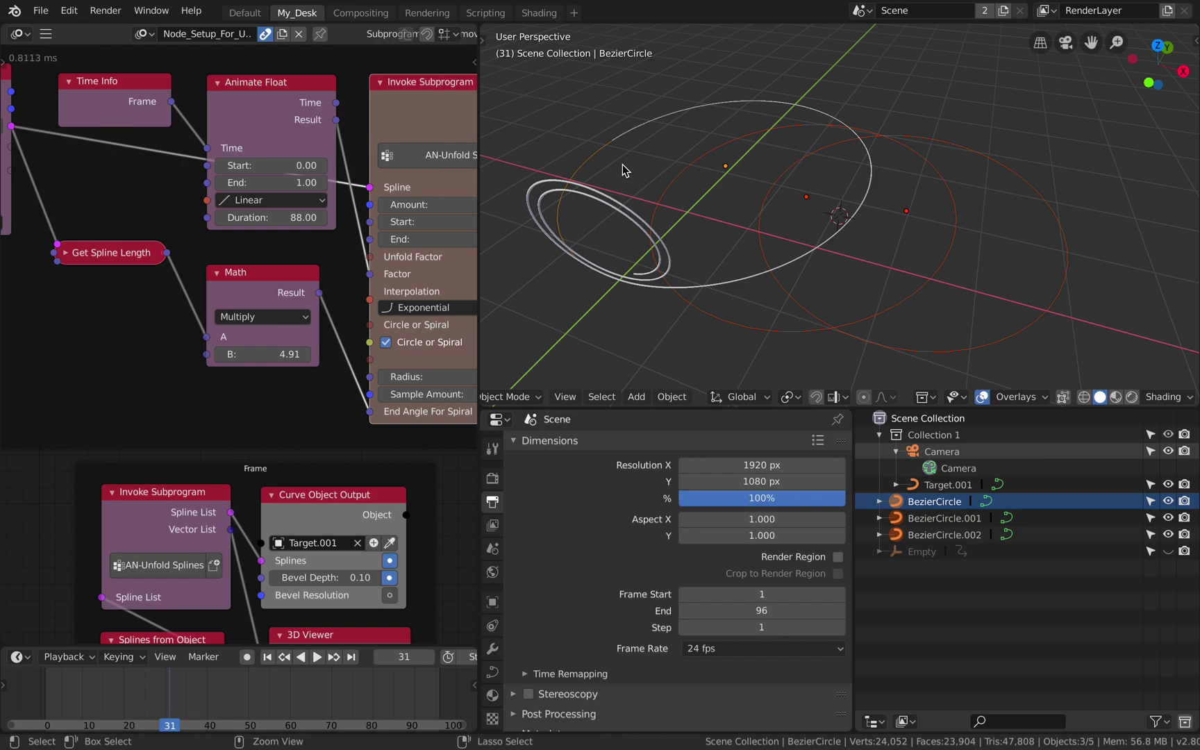
{"action": "key", "text": "ctrl+j"}
{"action": "middle_click_drag", "start_coordinate": [725, 215], "coordinate": [753, 216]}
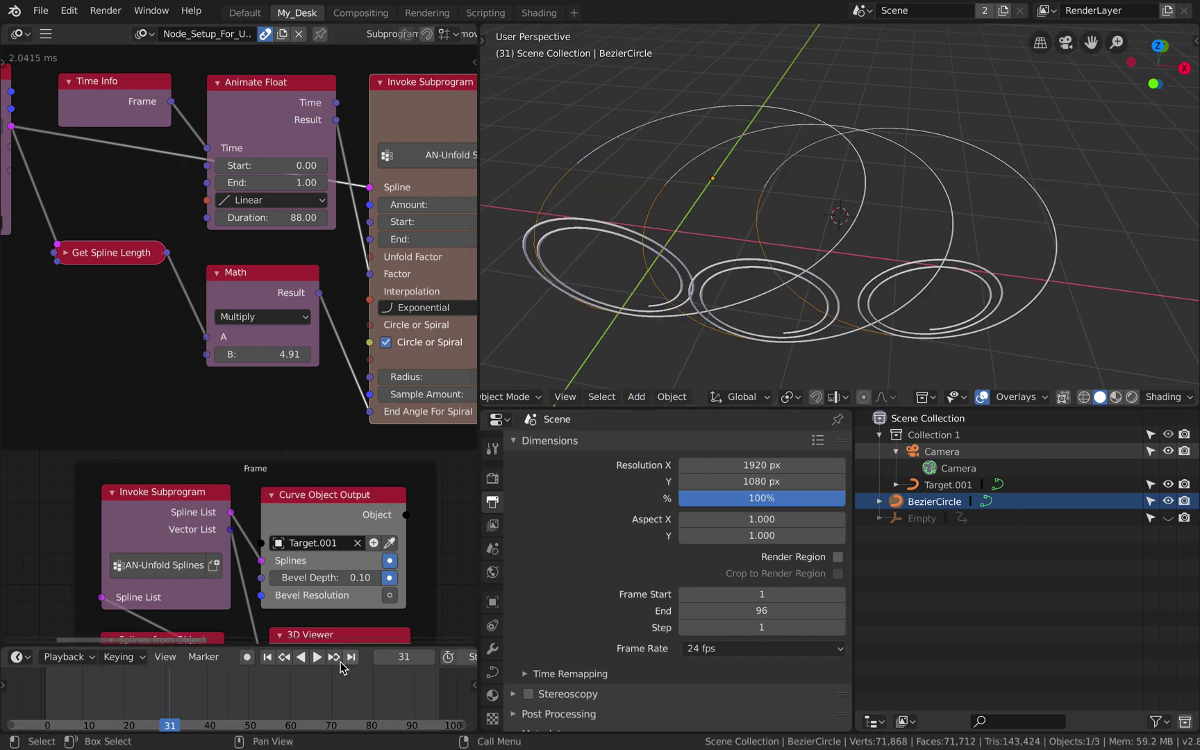
Play the three-circle unfolding animation from the first frame and stop it near the end.
{"action": "left_click", "coordinate": [266, 657]}
{"action": "left_click", "coordinate": [317, 657]}
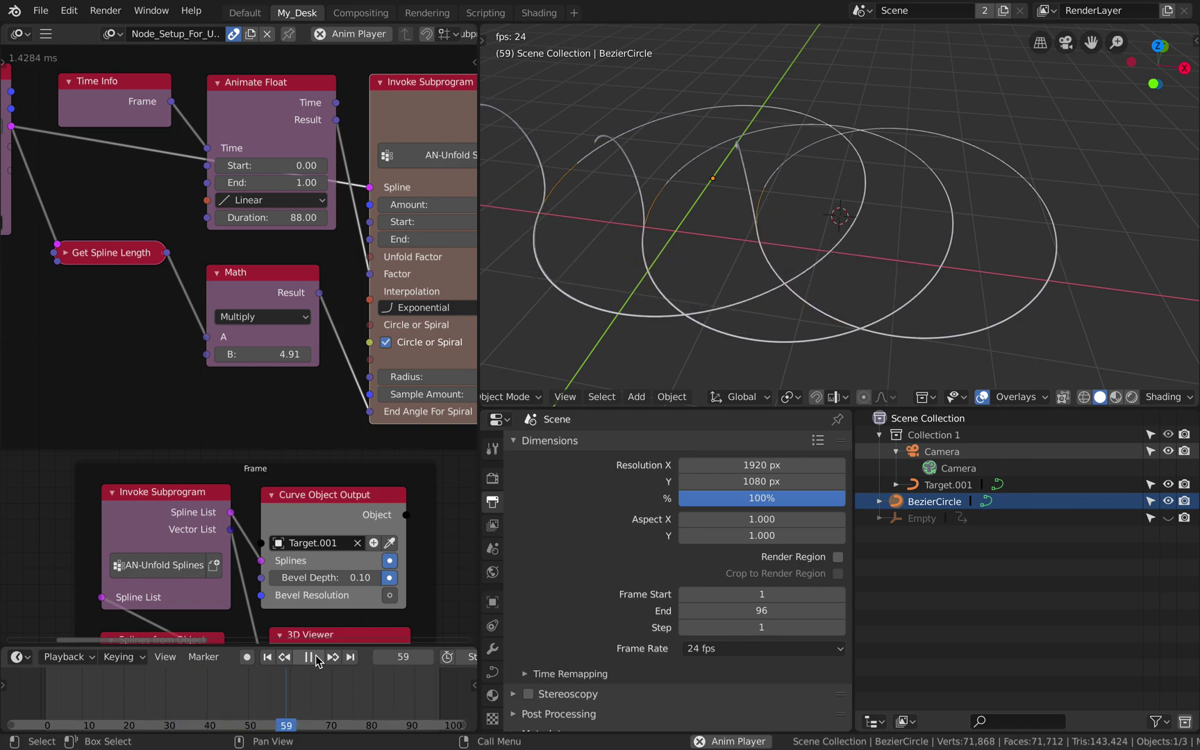
{"action": "left_click", "coordinate": [317, 661]}
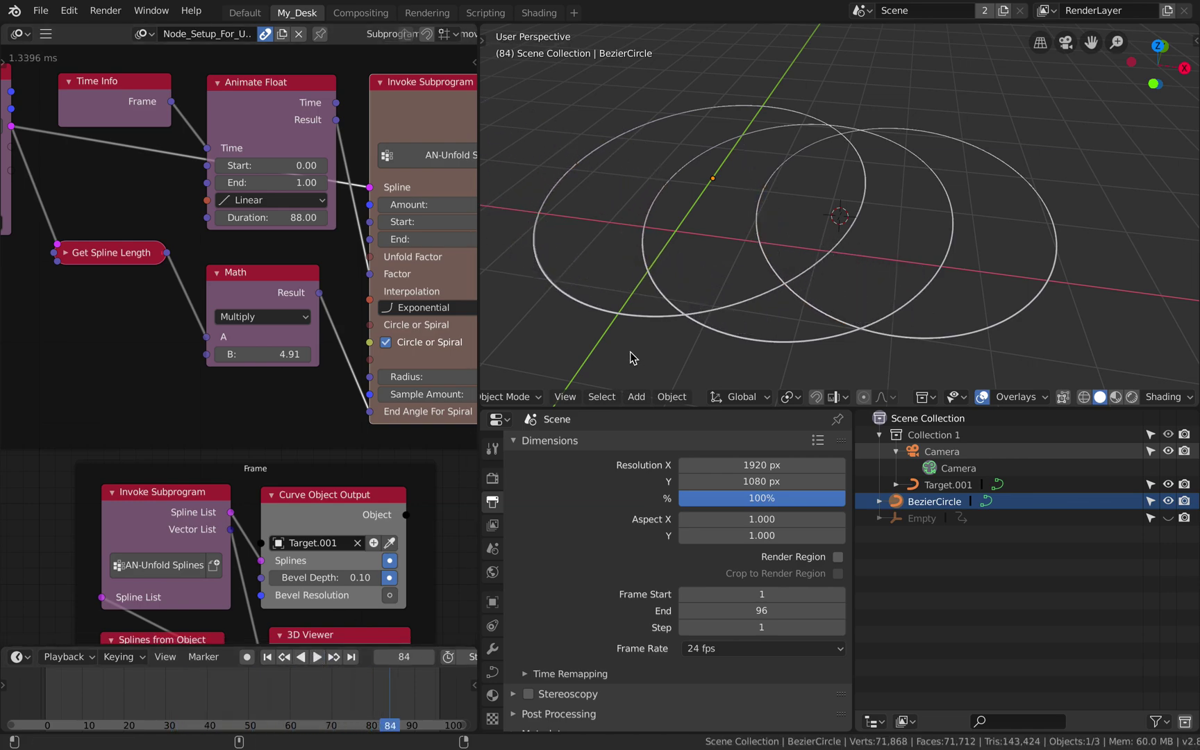
Switch to a new Blender 2.79 session and delete all the default scene objects.
{"action": "key", "text": "ctrl+Left"}
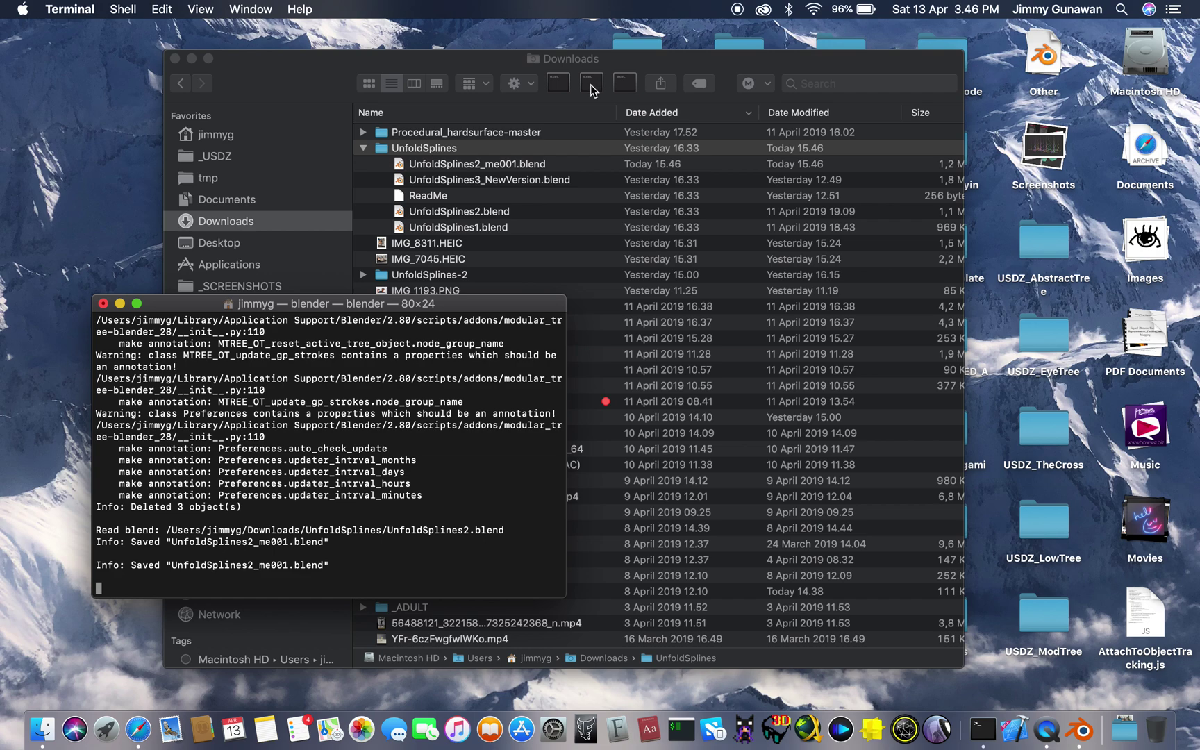
{"action": "left_click", "coordinate": [591, 85]}
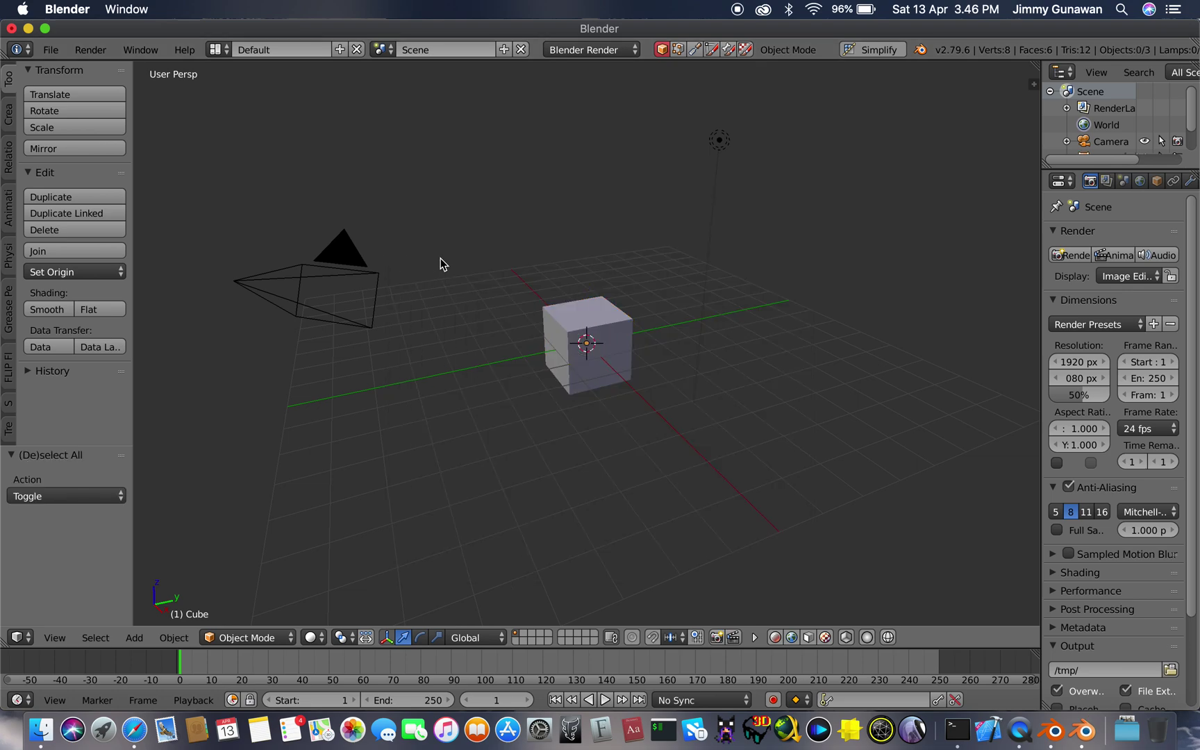
{"action": "key", "text": "a"}
{"action": "key", "text": "x"}
{"action": "left_click", "coordinate": [442, 262]}
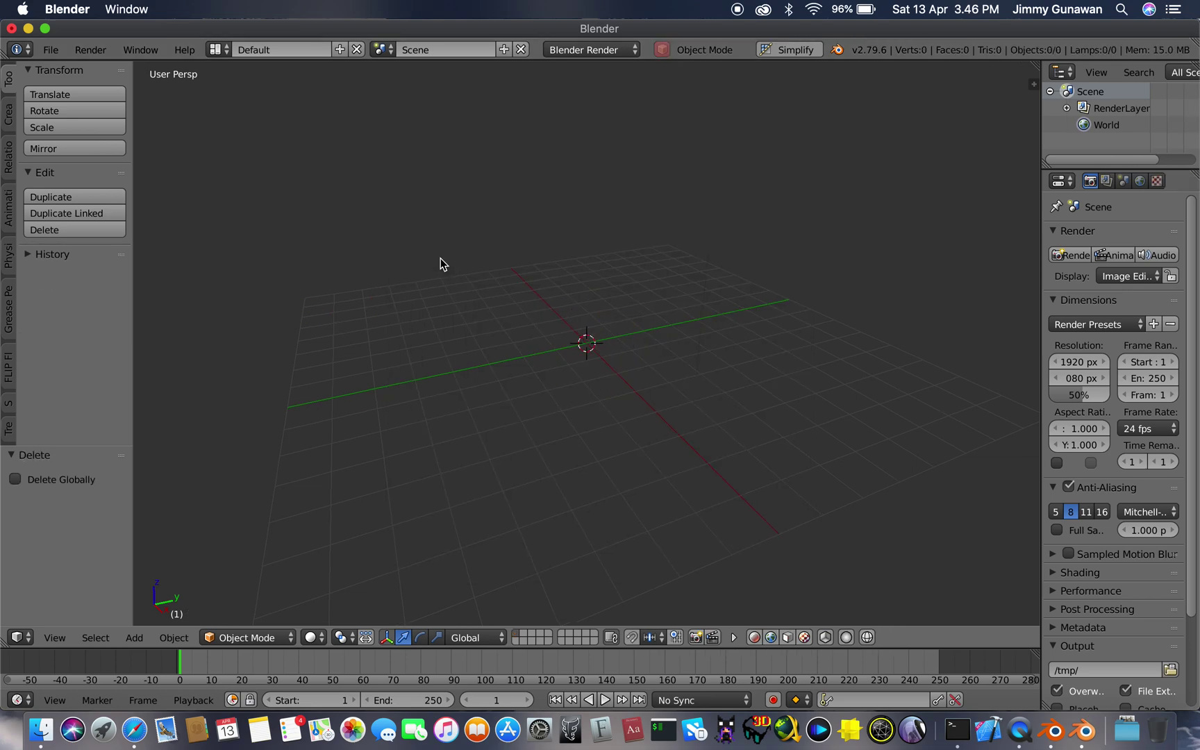
Save the empty scene on the Desktop as greaseOut.blend.
{"action": "left_click", "coordinate": [51, 50]}
{"action": "left_click", "coordinate": [76, 193]}
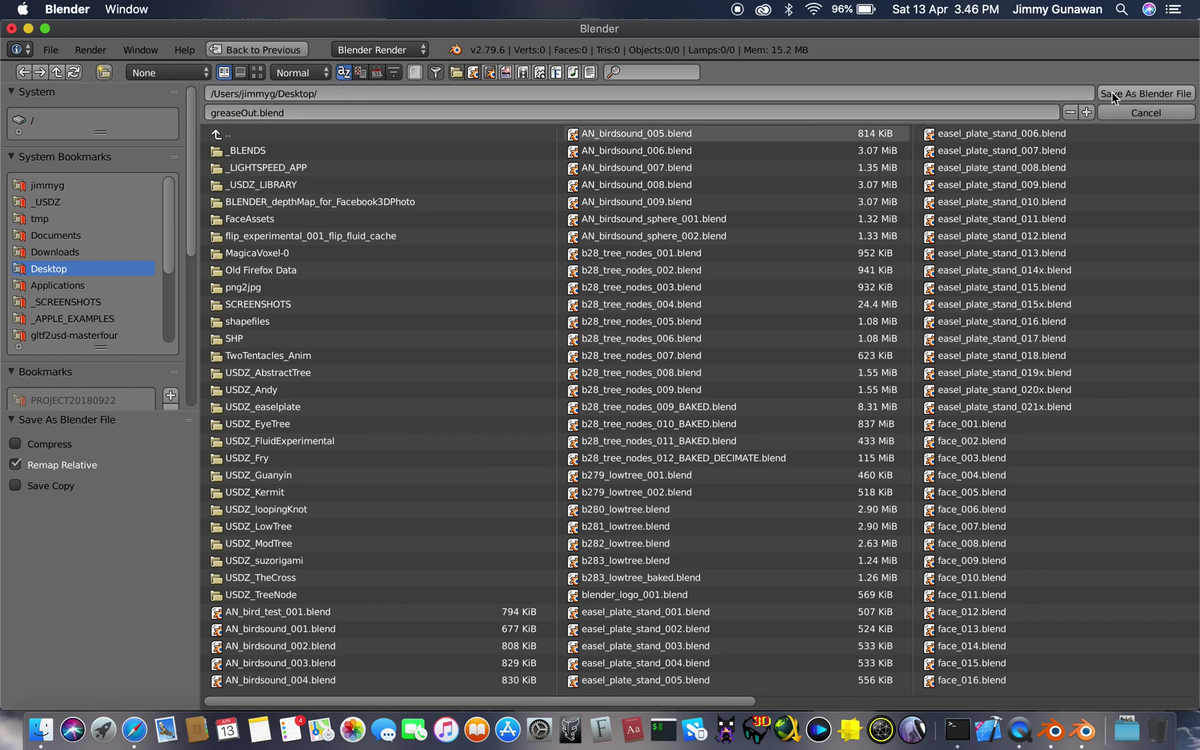
{"action": "left_click", "coordinate": [1146, 93]}
Draw four separate curved and spiral Grease Pencil strokes side by side, viewed from near the top, and hide the viewport grid.
{"action": "scroll", "coordinate": [405, 325], "scroll_direction": "up", "scroll_amount": 5}
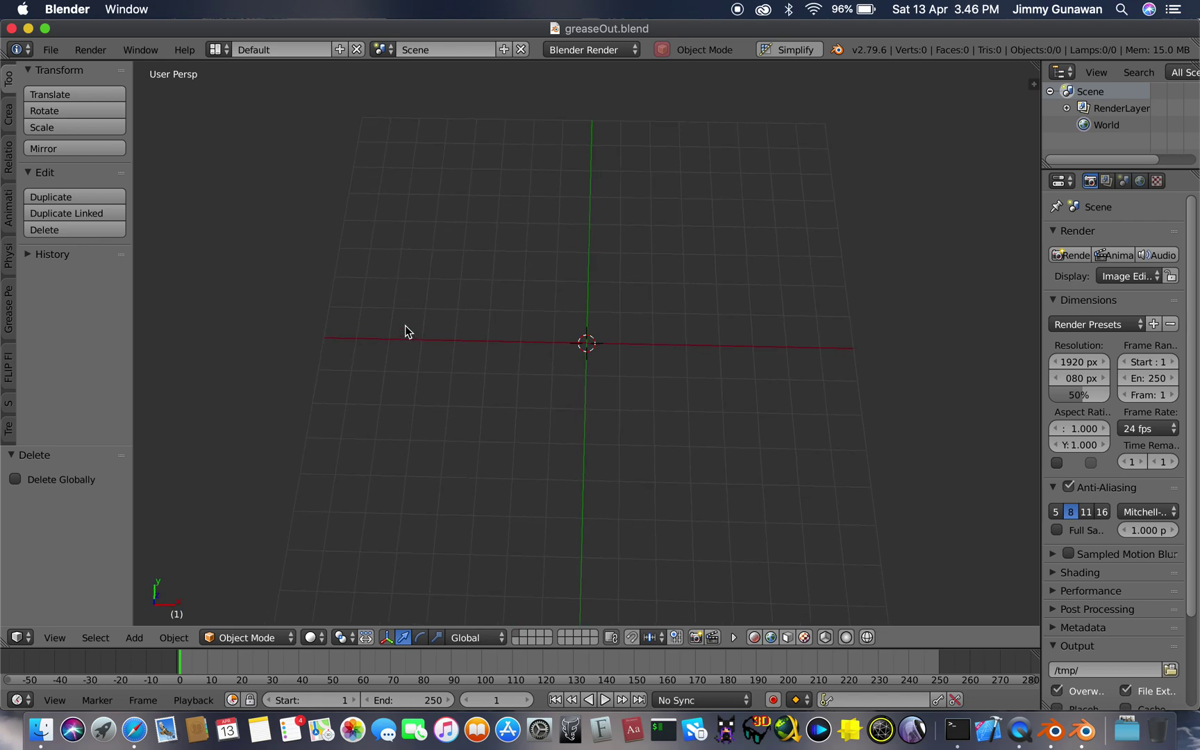
{"action": "key", "text": "d"}
{"action": "left_click_drag", "start_coordinate": [377, 229], "coordinate": [481, 373]}
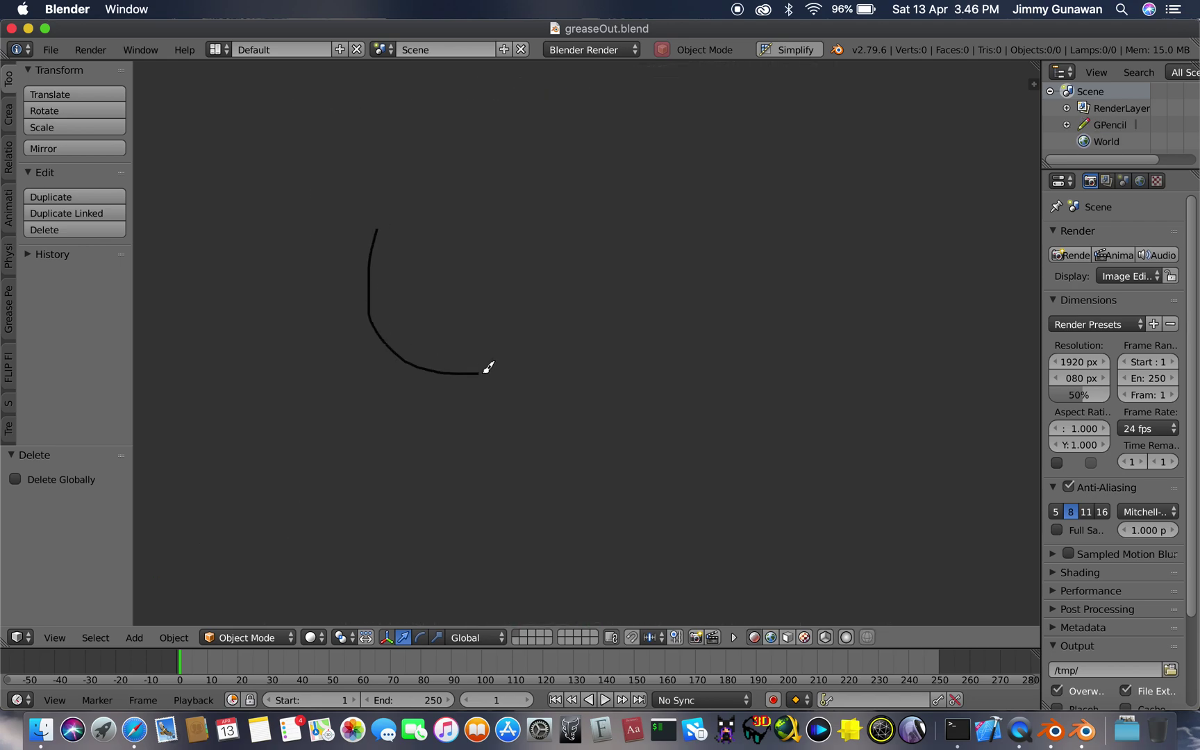
{"action": "left_click_drag", "start_coordinate": [491, 276], "coordinate": [544, 480]}
{"action": "left_click_drag", "start_coordinate": [611, 346], "coordinate": [712, 397]}
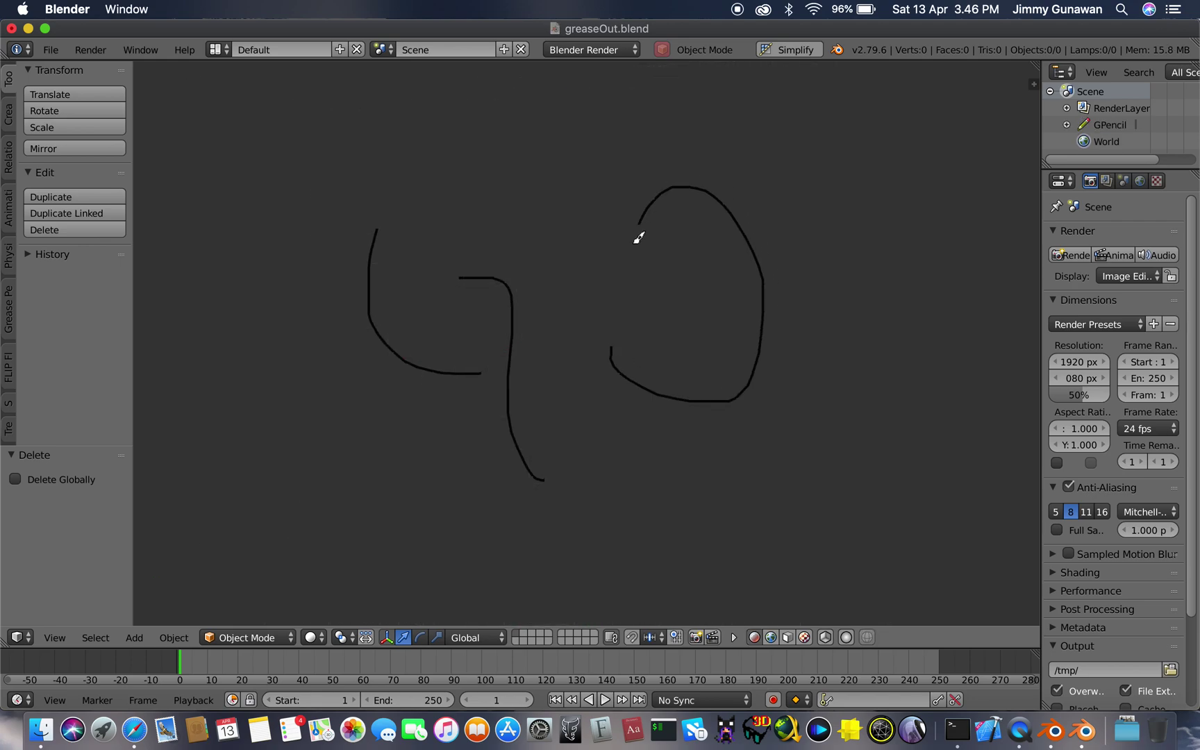
{"action": "left_click_drag", "start_coordinate": [677, 290], "coordinate": [677, 290]}
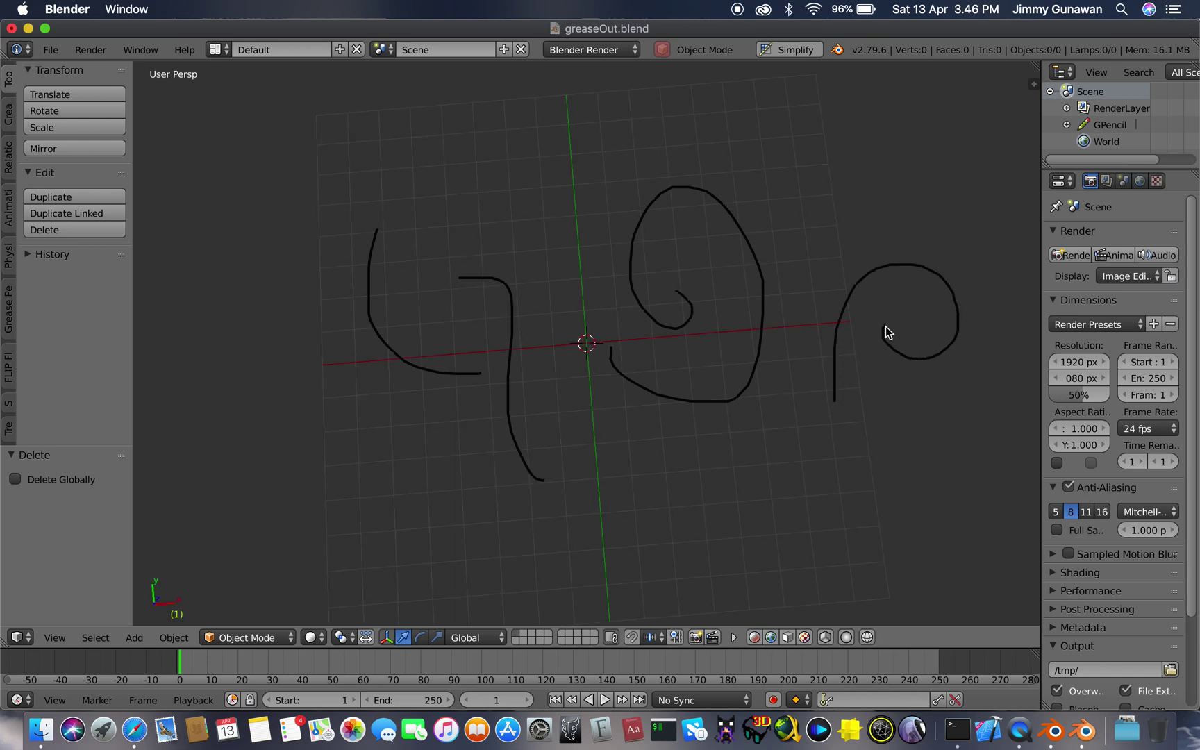
{"action": "key", "text": "alt+shift+z"}
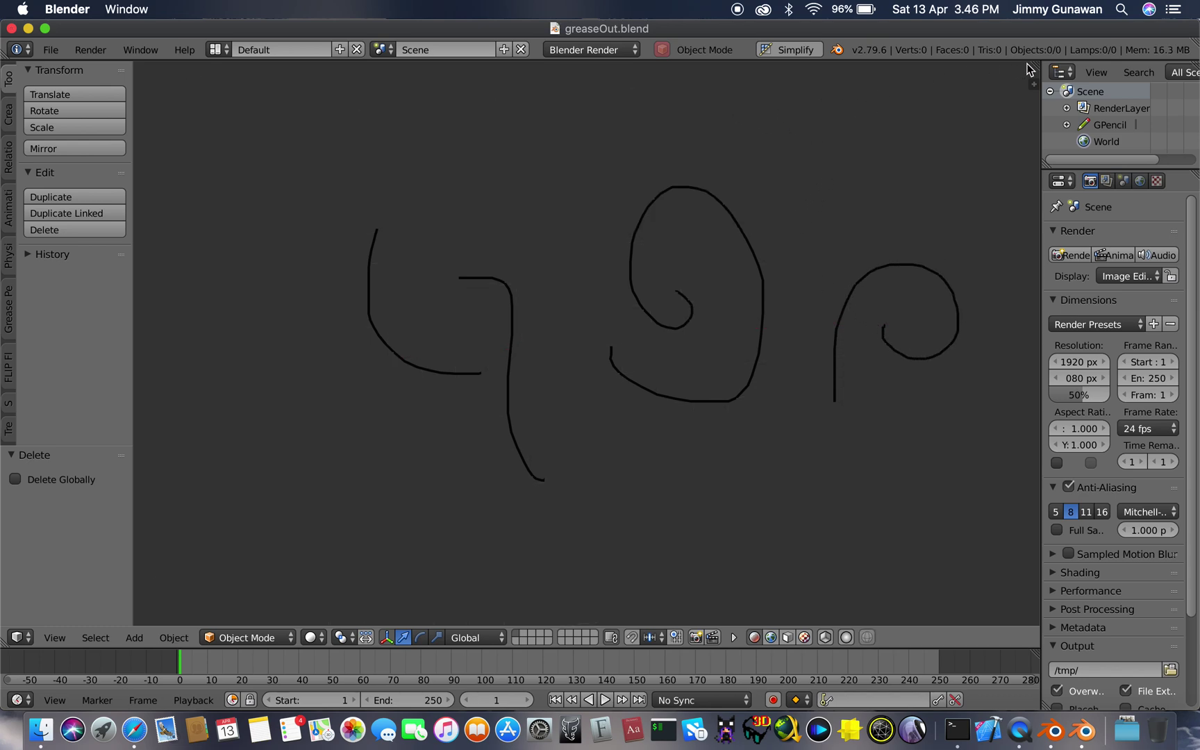
Split the 3D view horizontally, turn the upper area into a Node Editor, and create a new Sverchok node tree.
{"action": "left_click_drag", "start_coordinate": [1033, 82], "coordinate": [1040, 272]}
{"action": "left_click", "coordinate": [15, 272]}
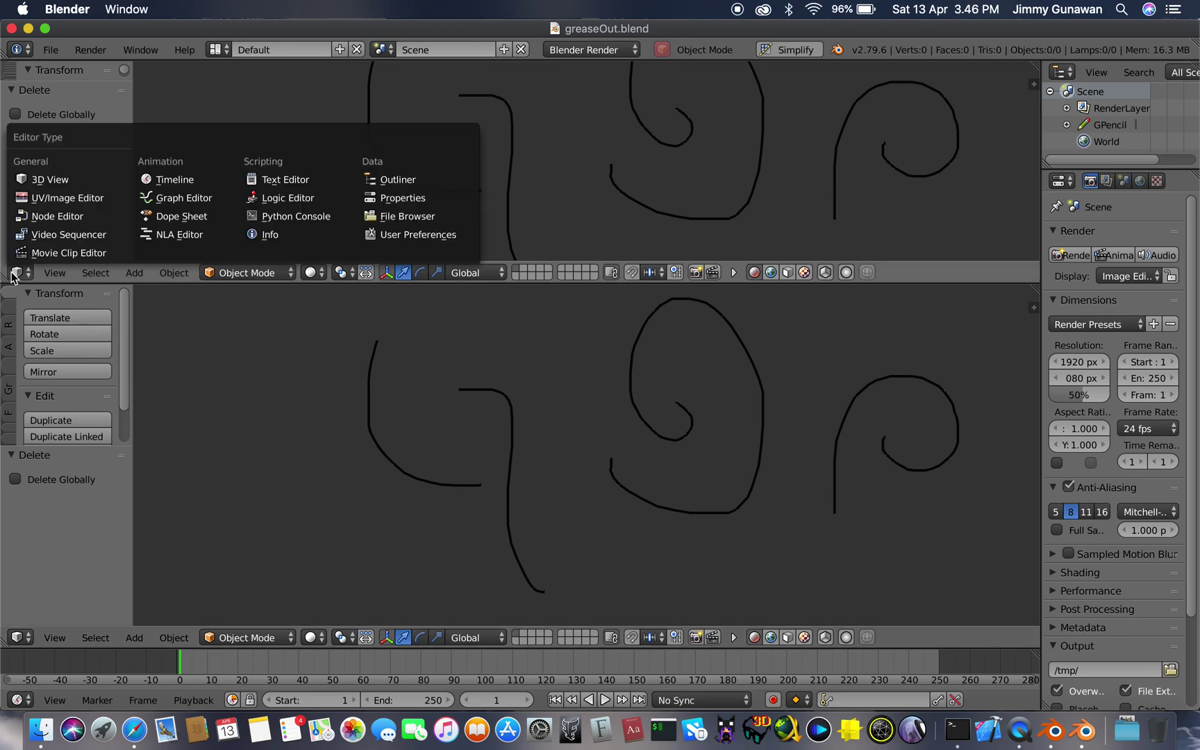
{"action": "left_click", "coordinate": [57, 216]}
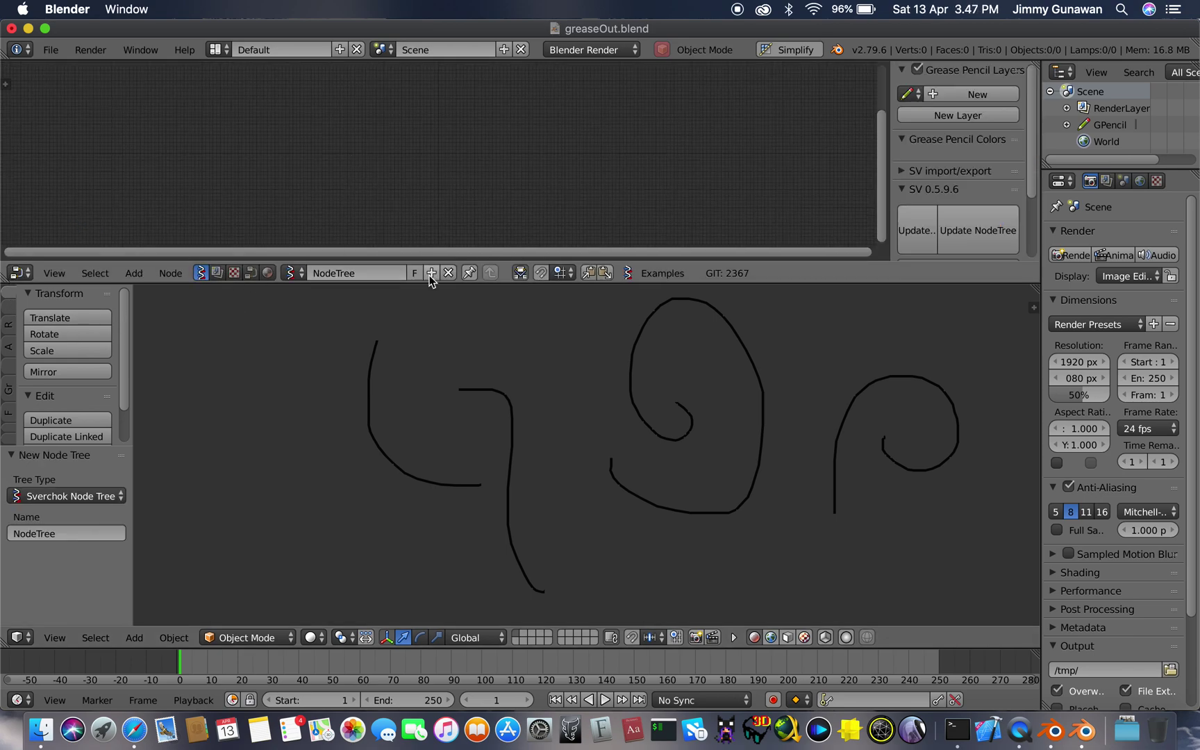
Add the Grease Pencil node preset to the Sverchok tree by searching for "gp", and frame its nodes.
{"action": "key", "text": "alt+space"}
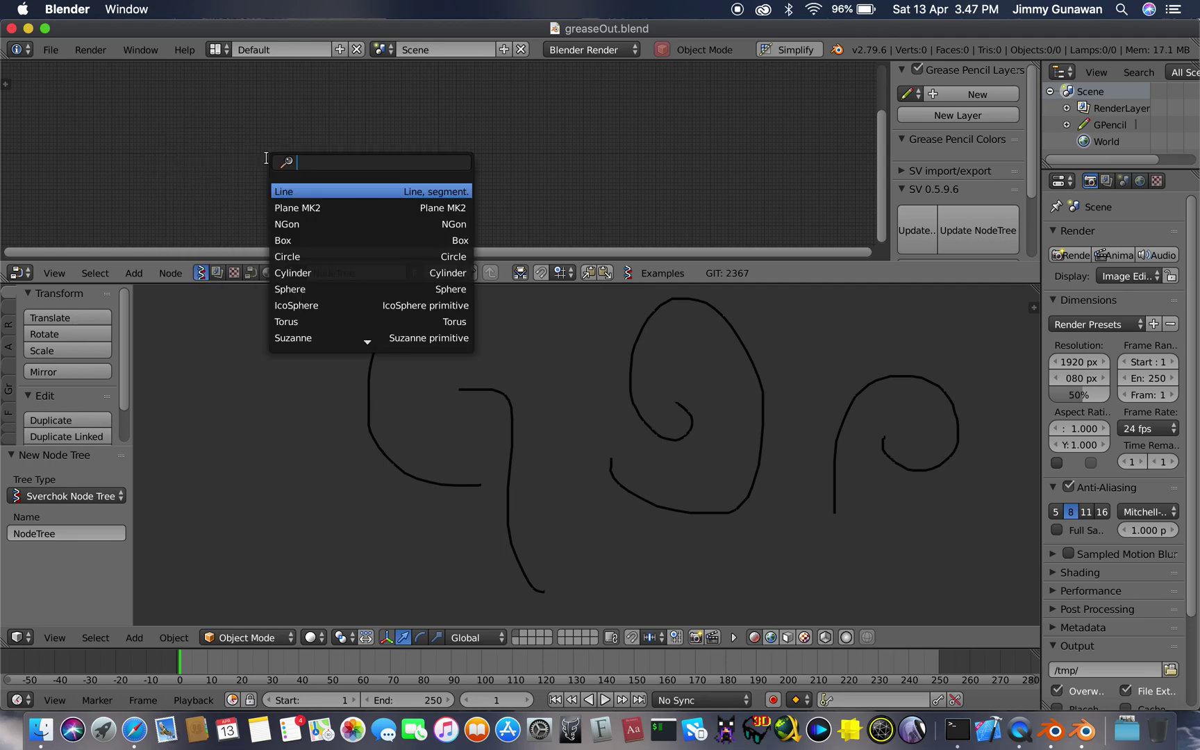
{"action": "type", "text": "gp"}
{"action": "key", "text": "Return"}
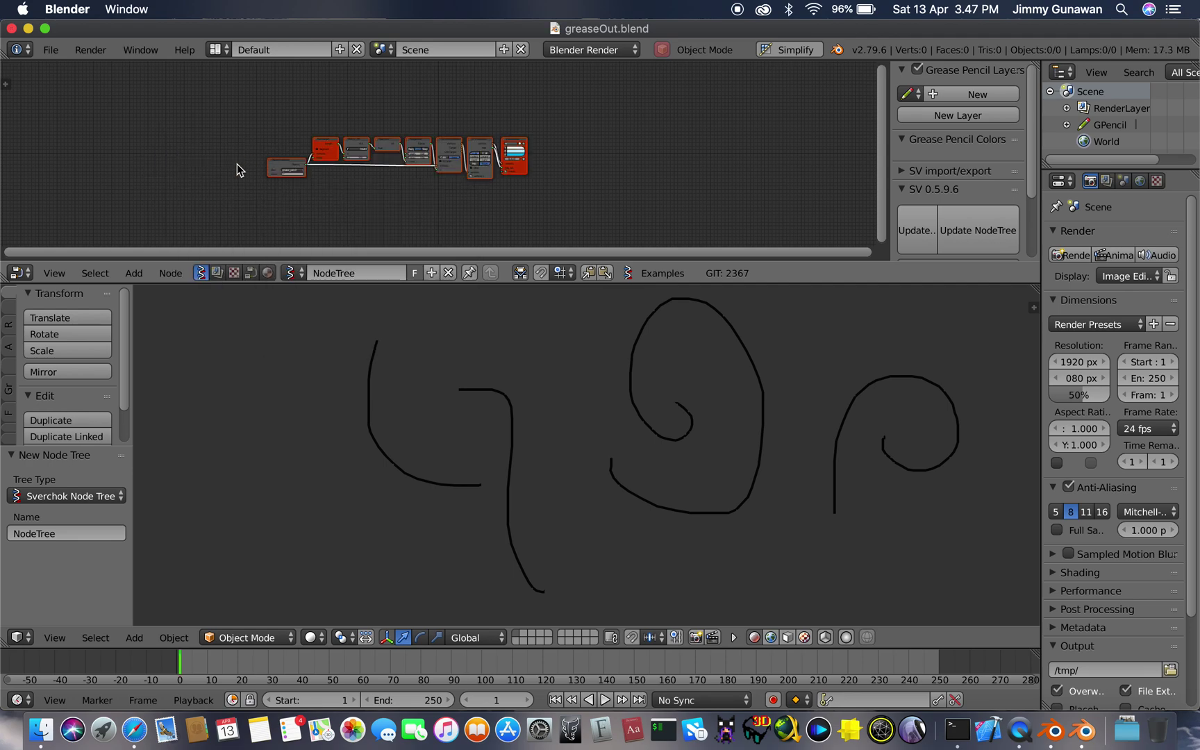
{"action": "scroll", "coordinate": [237, 169], "scroll_direction": "up", "scroll_amount": 10}
{"action": "key", "text": "Home"}
Set the Object ID Selector node's source to GPencil and its layer to GP_Layer.
{"action": "left_click", "coordinate": [146, 194]}
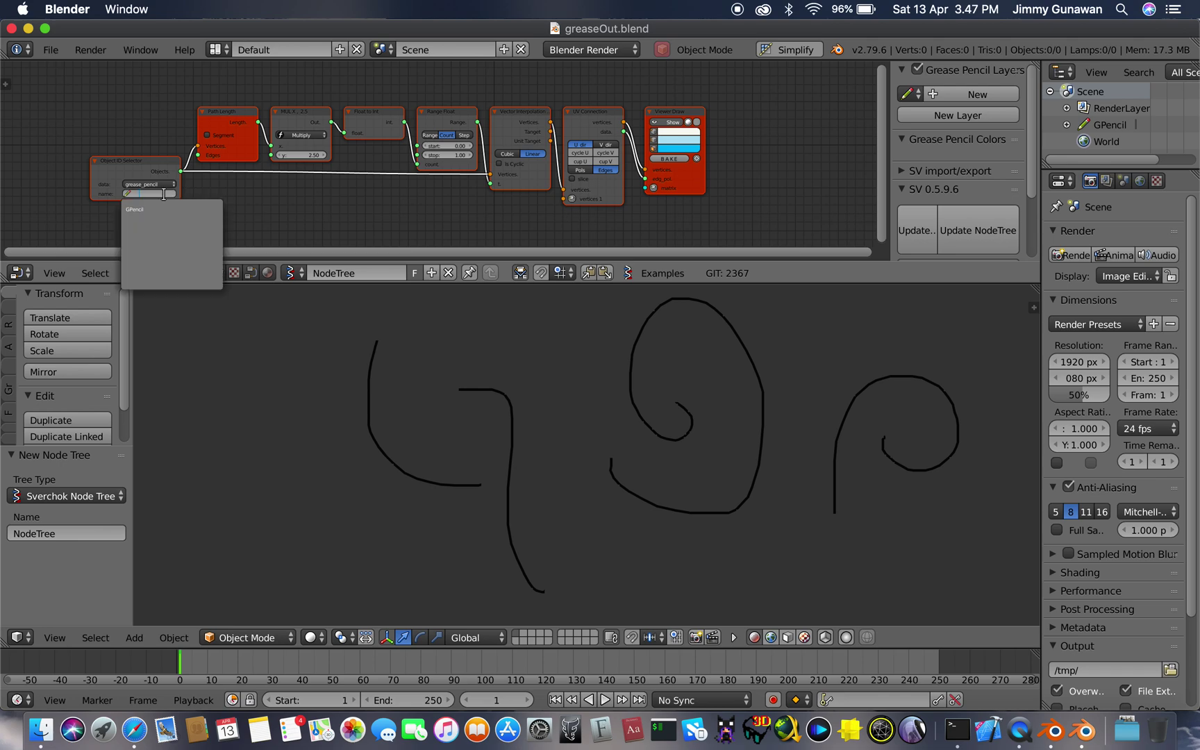
{"action": "left_click", "coordinate": [157, 213]}
{"action": "left_click", "coordinate": [156, 203]}
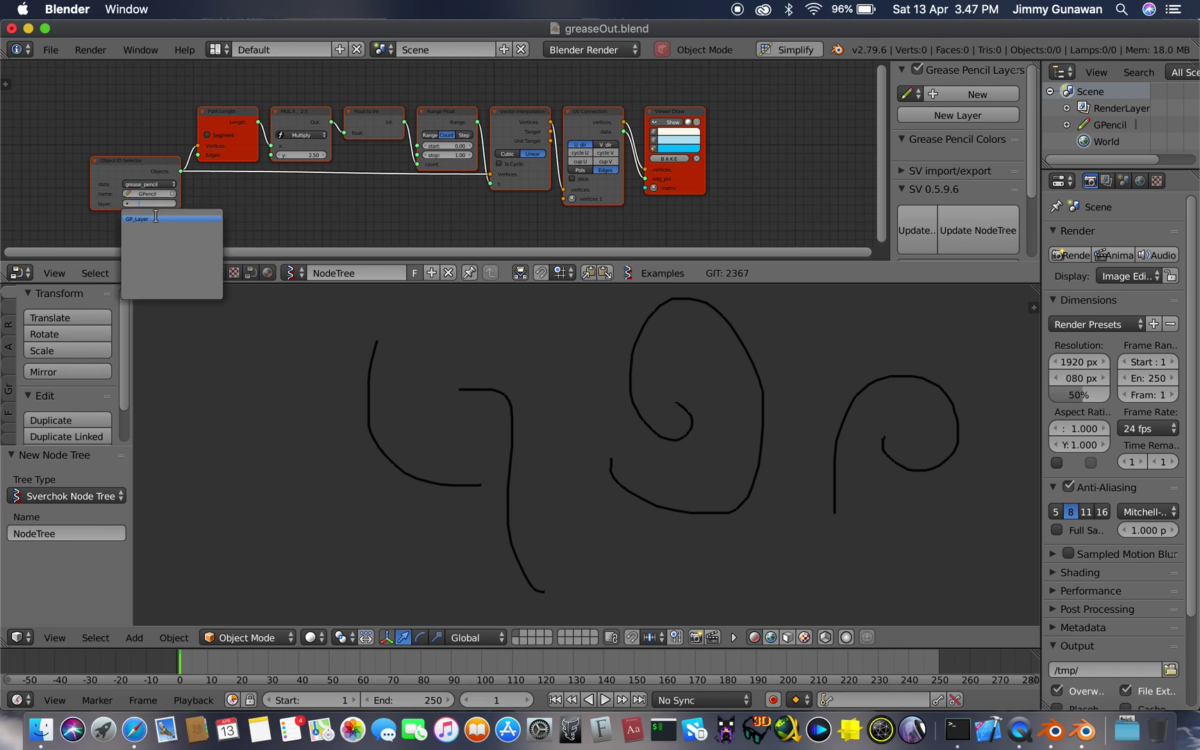
{"action": "left_click", "coordinate": [156, 218]}
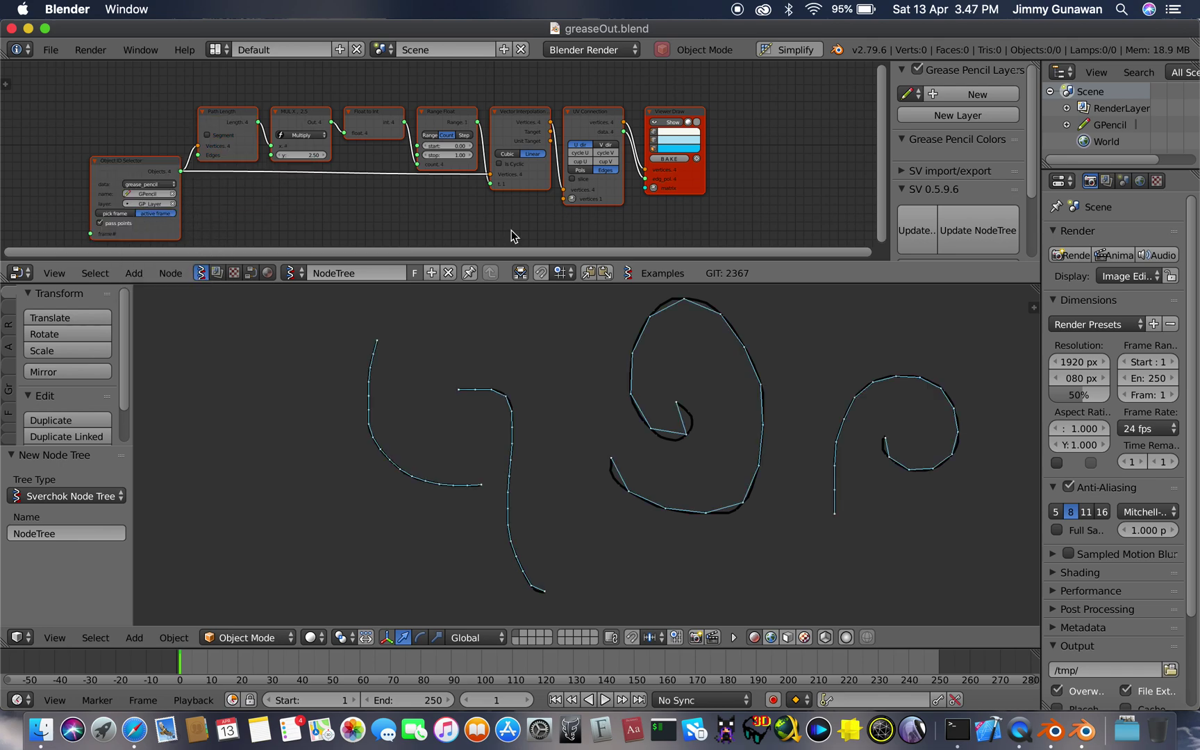
Add a Polyline Viewer node beyond the Viewer Draw node and link the UV Connection vertices into its vertices input.
{"action": "left_click_drag", "start_coordinate": [692, 175], "coordinate": [726, 175]}
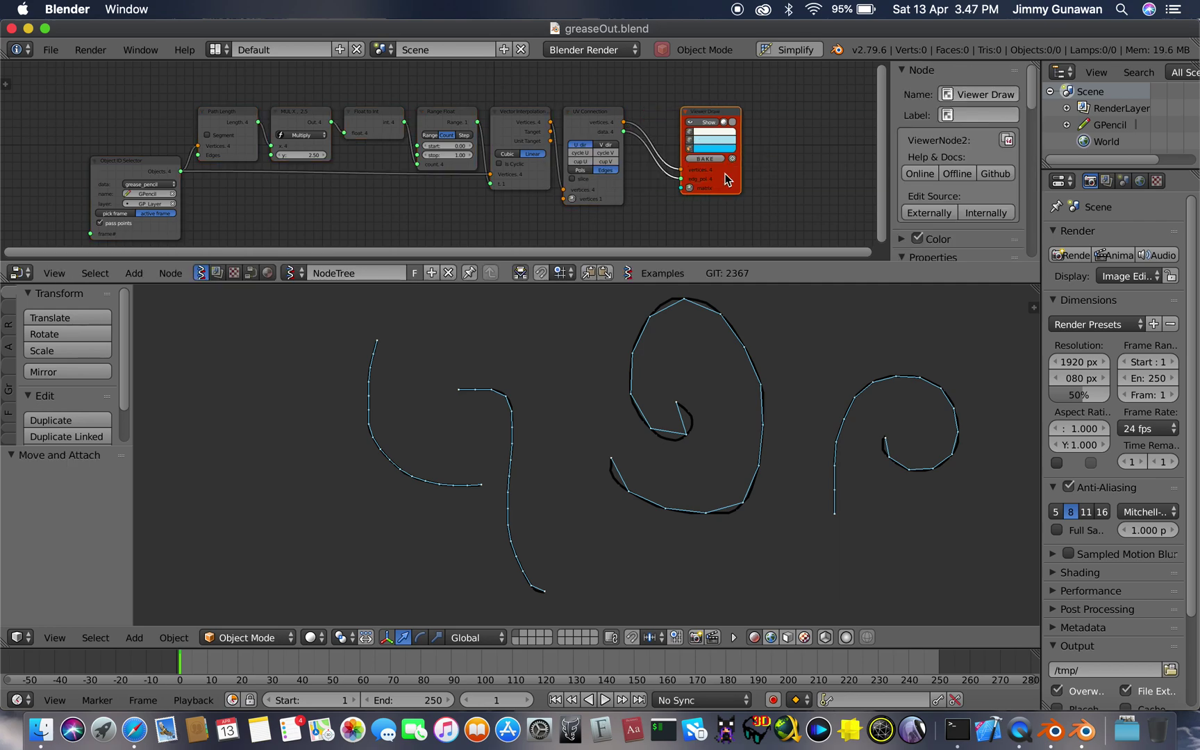
{"action": "key", "text": "alt+space"}
{"action": "type", "text": "polul"}
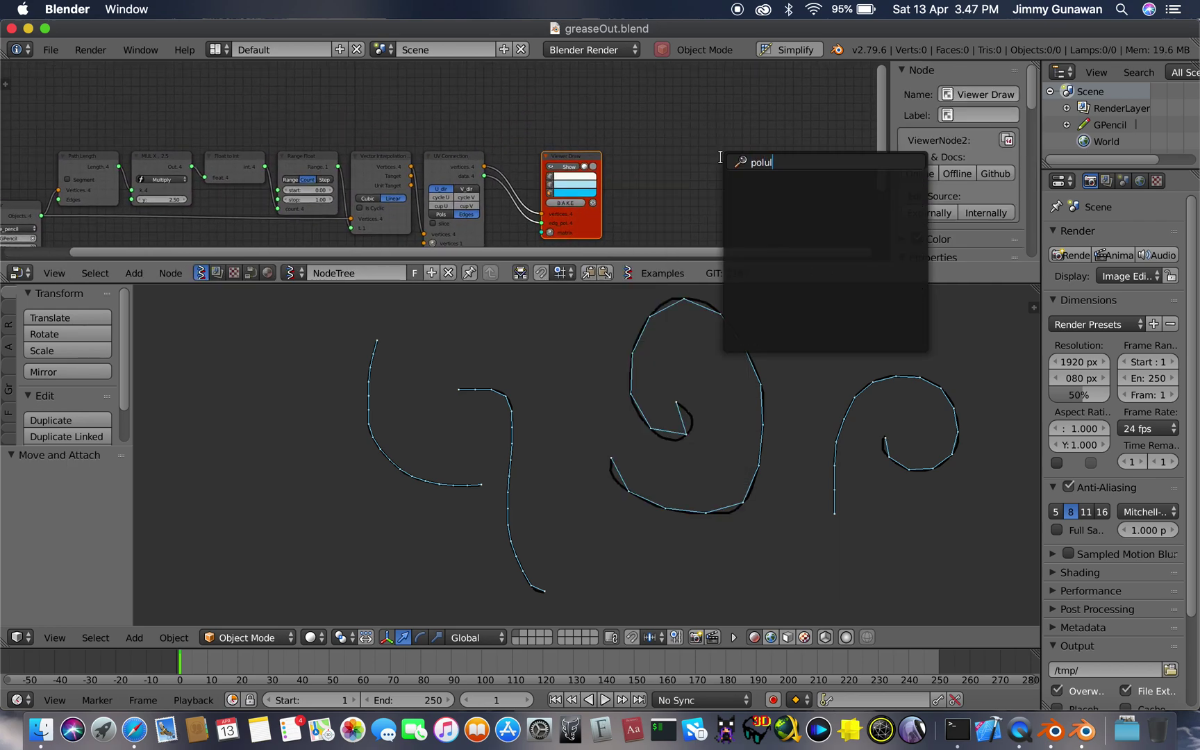
{"action": "key", "text": "BackSpace"}
{"action": "key", "text": "BackSpace"}
{"action": "type", "text": "yl"}
{"action": "key", "text": "Return"}
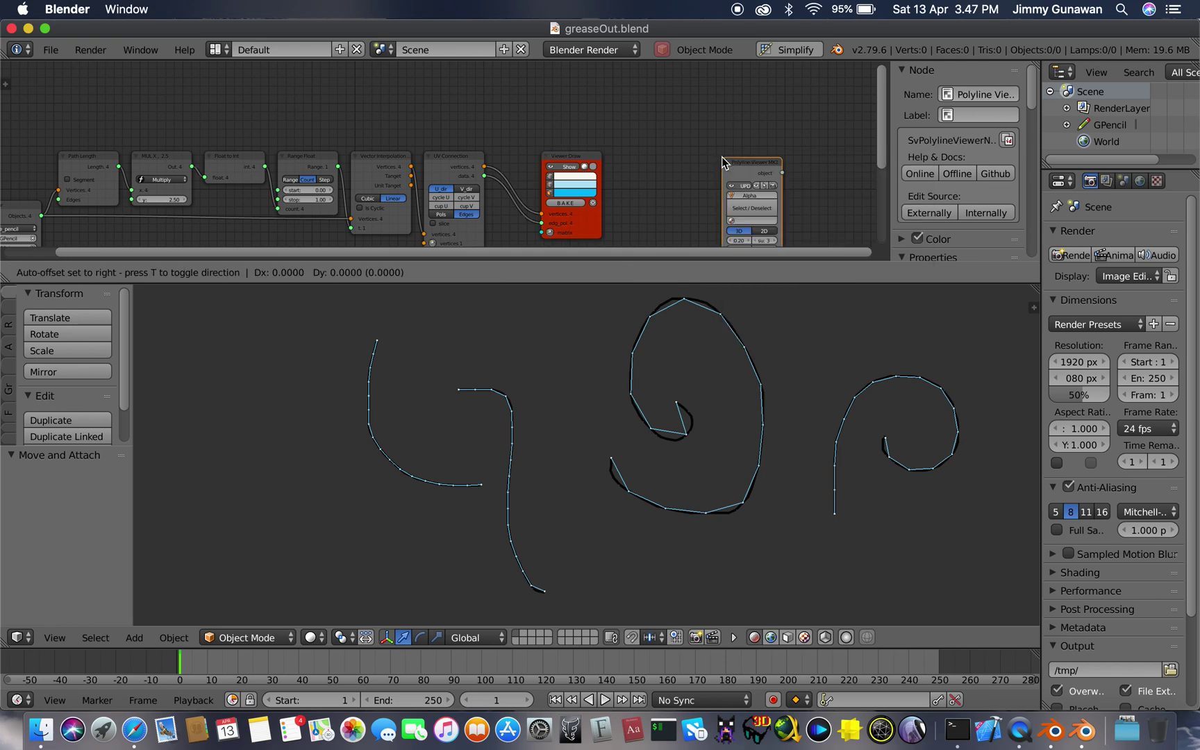
{"action": "left_click", "coordinate": [694, 137]}
{"action": "scroll", "coordinate": [582, 148], "scroll_direction": "down", "scroll_amount": 4}
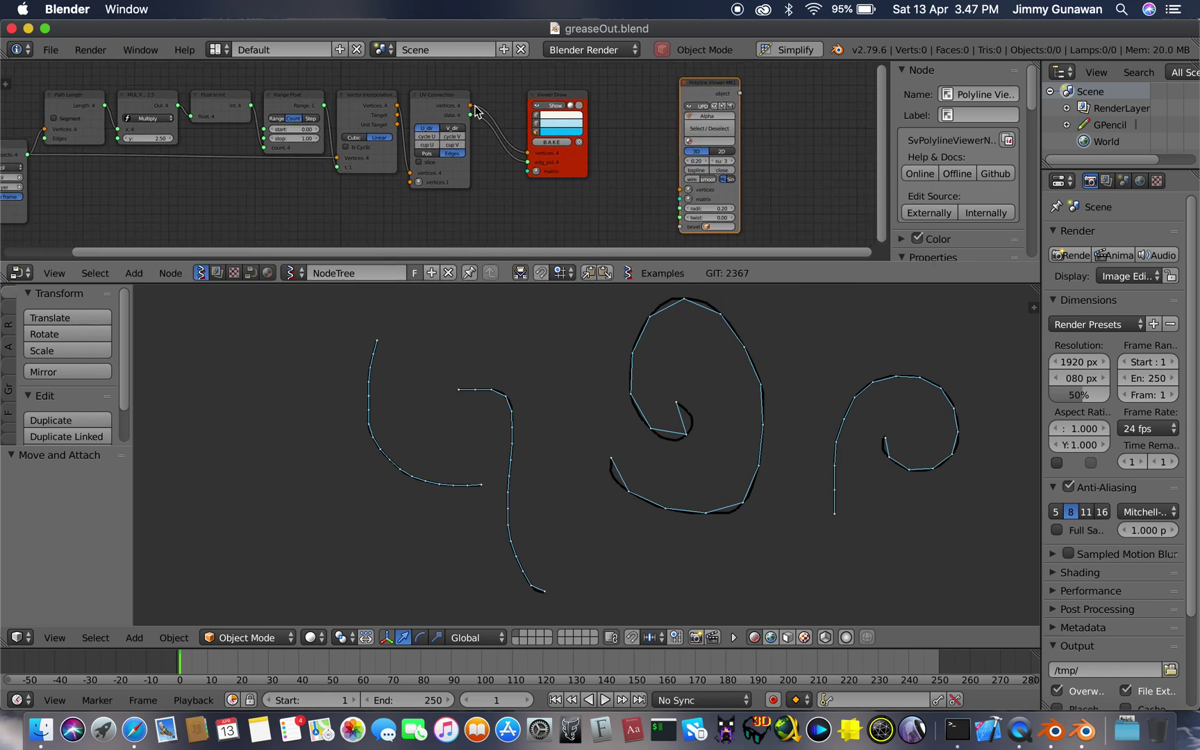
{"action": "mouse_move", "coordinate": [472, 105]}
{"action": "left_mouse_down"}
{"action": "mouse_move", "coordinate": [643, 188]}
{"action": "mouse_move", "coordinate": [680, 188]}
{"action": "left_mouse_up"}
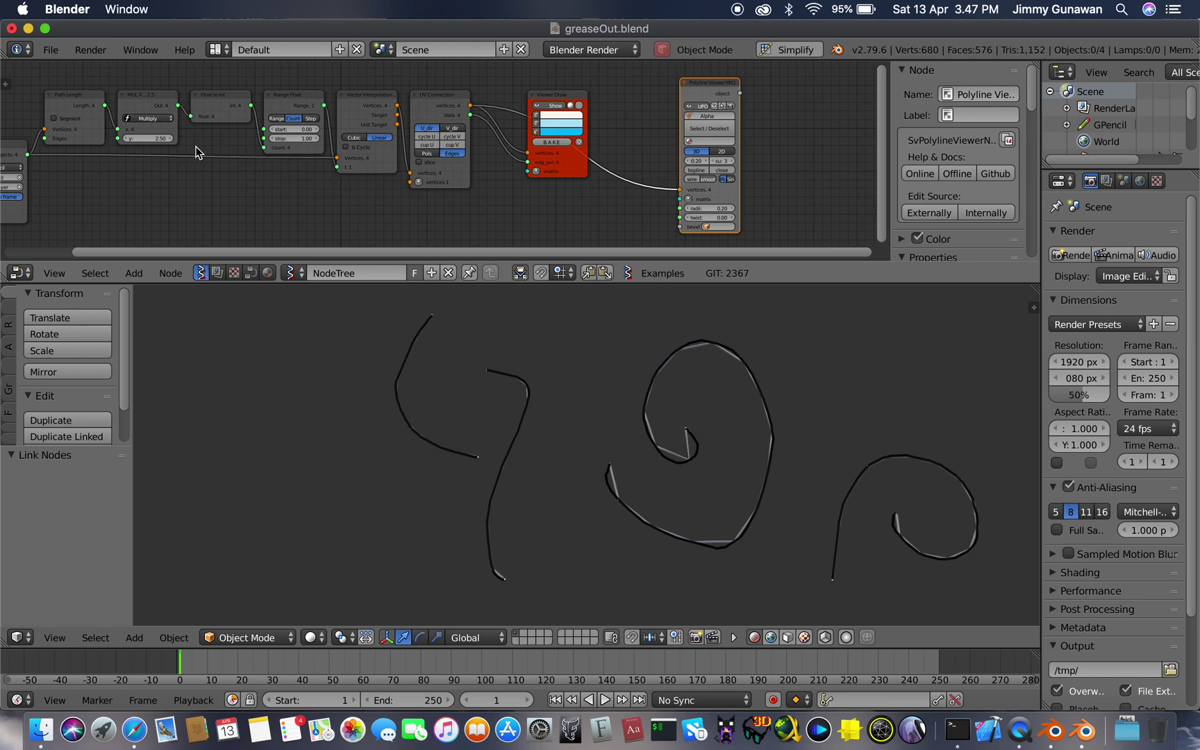
Try the Multiply node's y value at 1.78 and toggle the Polyline Viewer's bspline option on and off.
{"action": "mouse_move", "coordinate": [159, 141]}
{"action": "left_mouse_down"}
{"action": "mouse_move", "coordinate": [185, 141]}
{"action": "mouse_move", "coordinate": [131, 141]}
{"action": "left_mouse_up"}
{"action": "scroll", "coordinate": [637, 153], "scroll_direction": "up", "scroll_amount": 2}
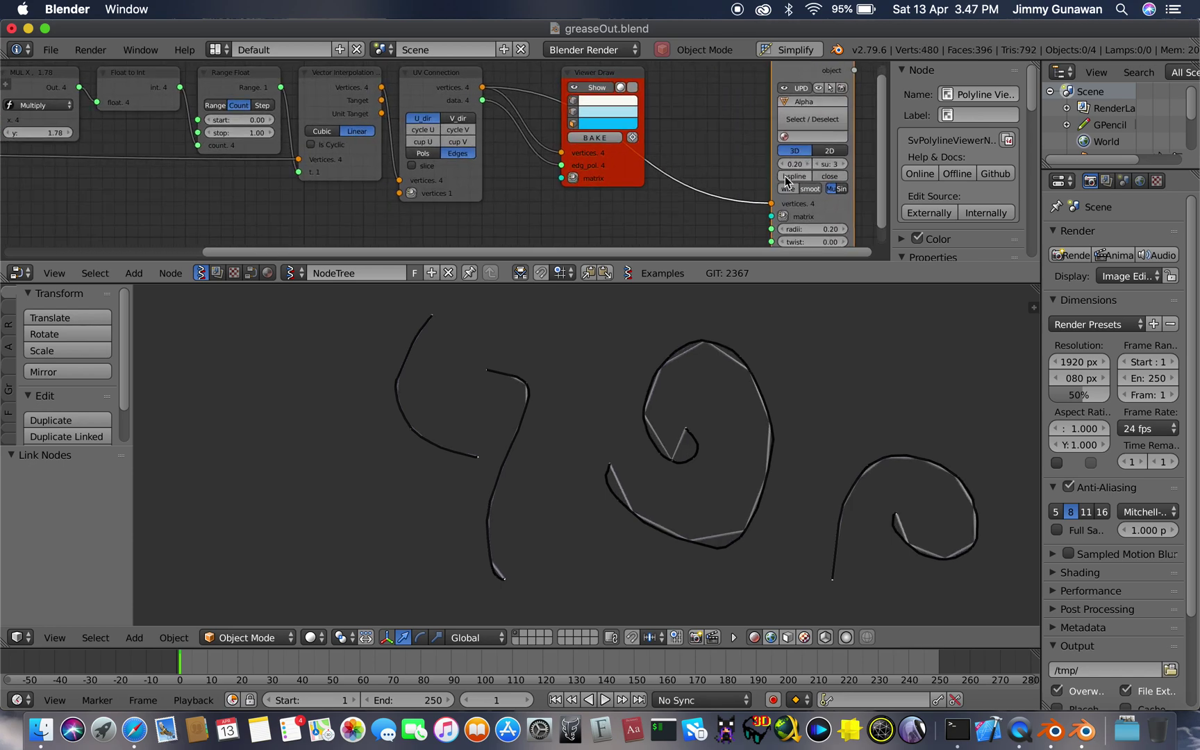
{"action": "left_click", "coordinate": [787, 182]}
{"action": "scroll", "coordinate": [677, 179], "scroll_direction": "right", "scroll_amount": 4, "text": "ctrl"}
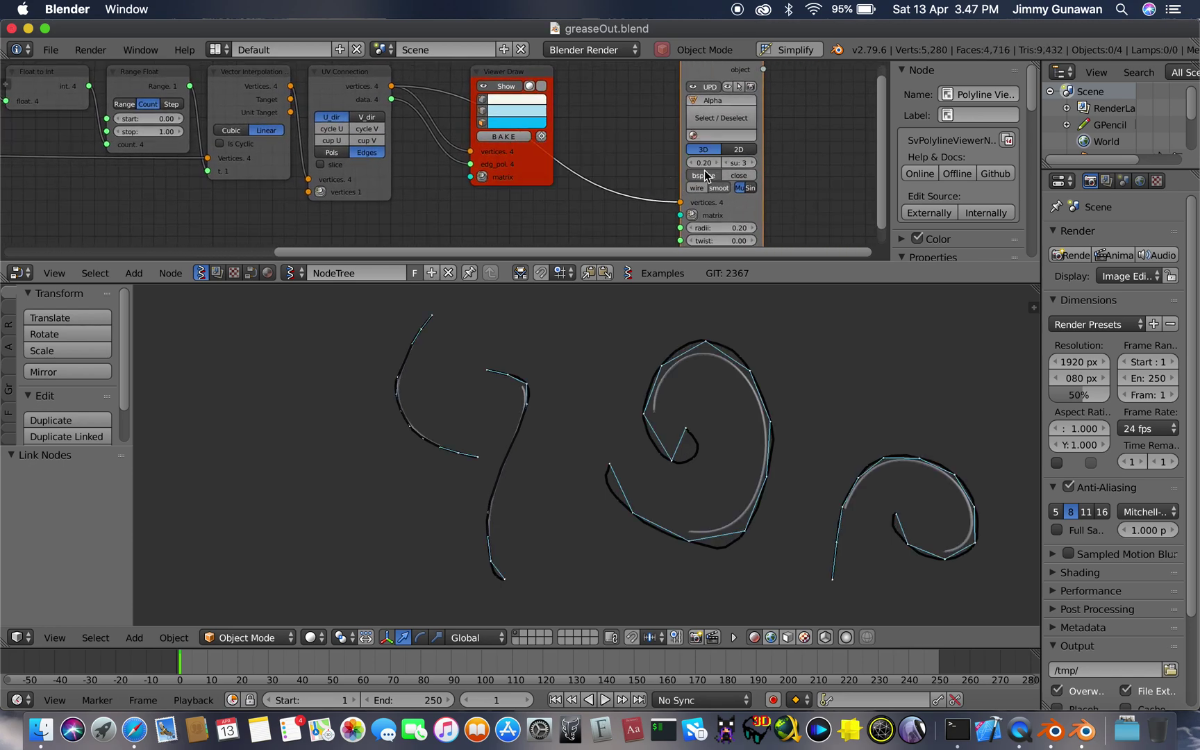
{"action": "left_click", "coordinate": [705, 175]}
Set the Polyline Viewer's radii to 0.38 and the Multiply node's y value to 2.74.
{"action": "left_click_drag", "start_coordinate": [731, 235], "coordinate": [771, 235]}
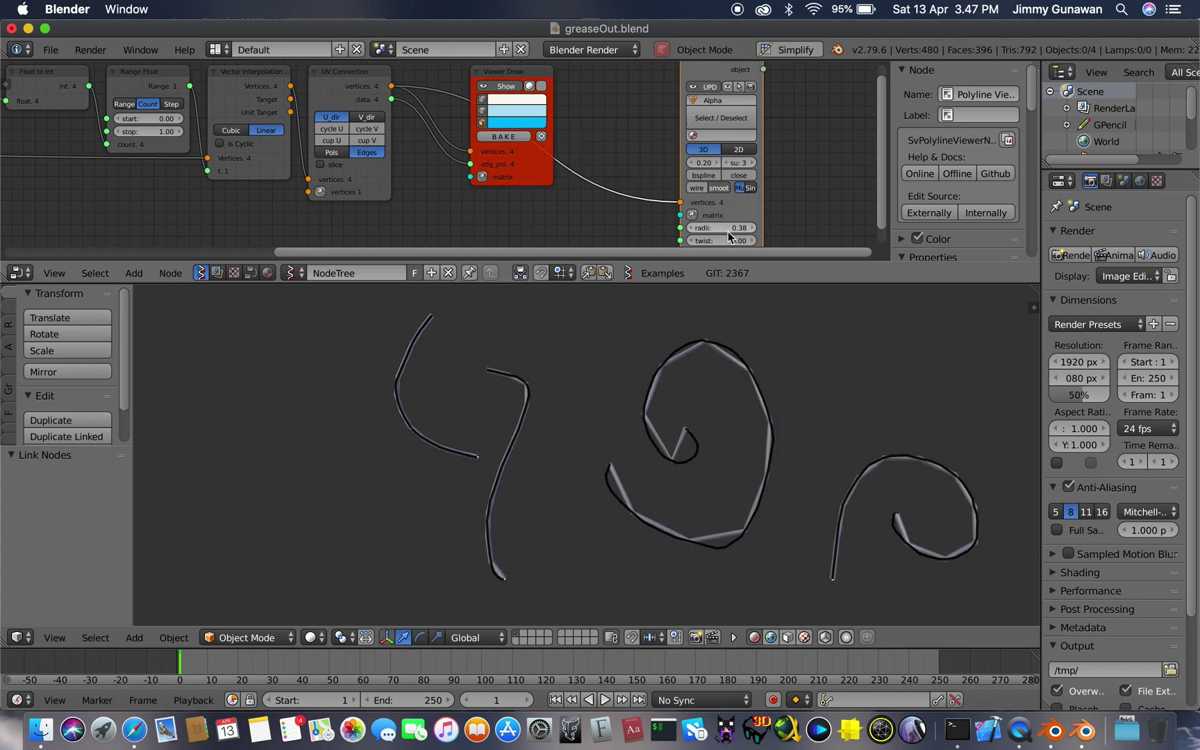
{"action": "scroll", "coordinate": [91, 104], "scroll_direction": "left", "scroll_amount": 10}
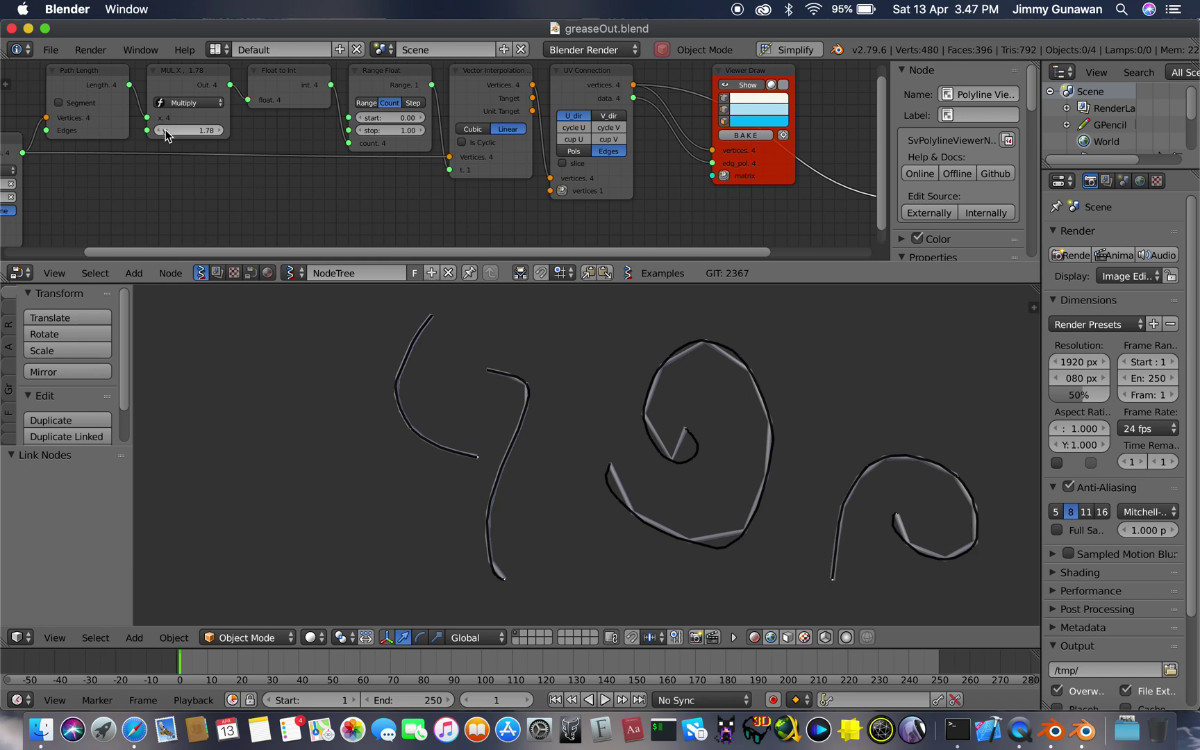
{"action": "mouse_move", "coordinate": [166, 131]}
{"action": "left_mouse_down"}
{"action": "mouse_move", "coordinate": [198, 130]}
{"action": "mouse_move", "coordinate": [187, 130]}
{"action": "left_mouse_up"}
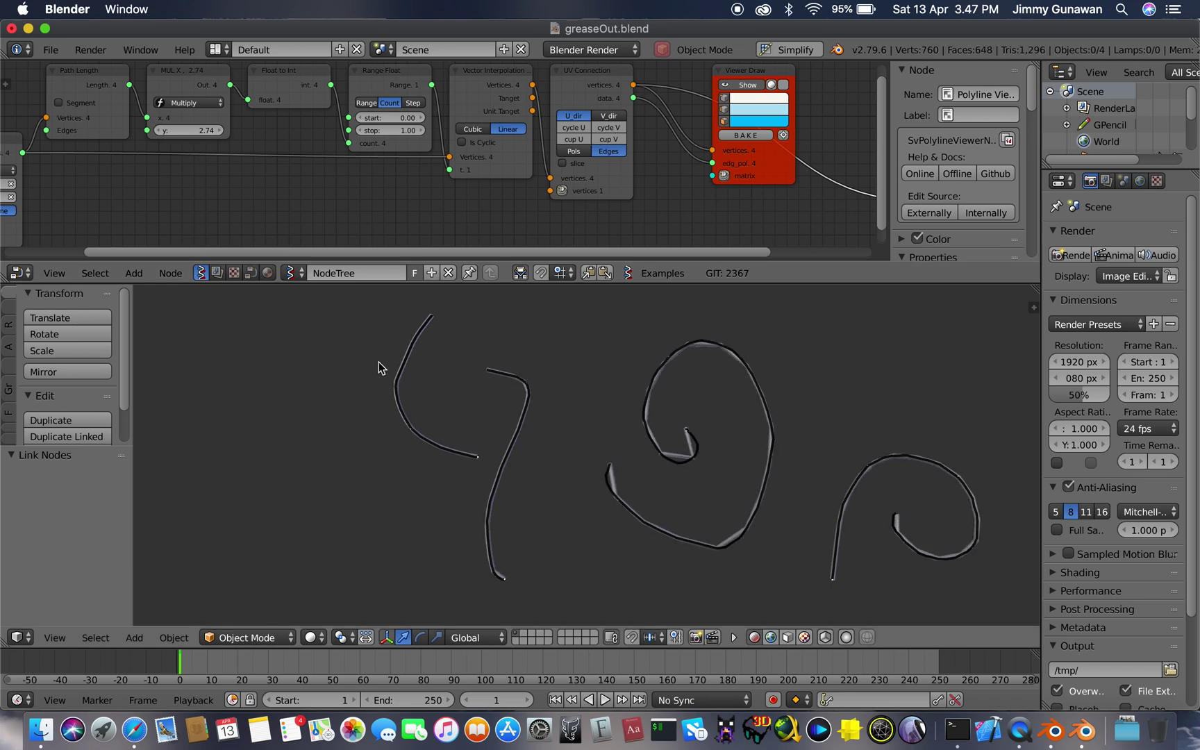
{"action": "scroll", "coordinate": [381, 367], "scroll_direction": "down", "scroll_amount": 5}
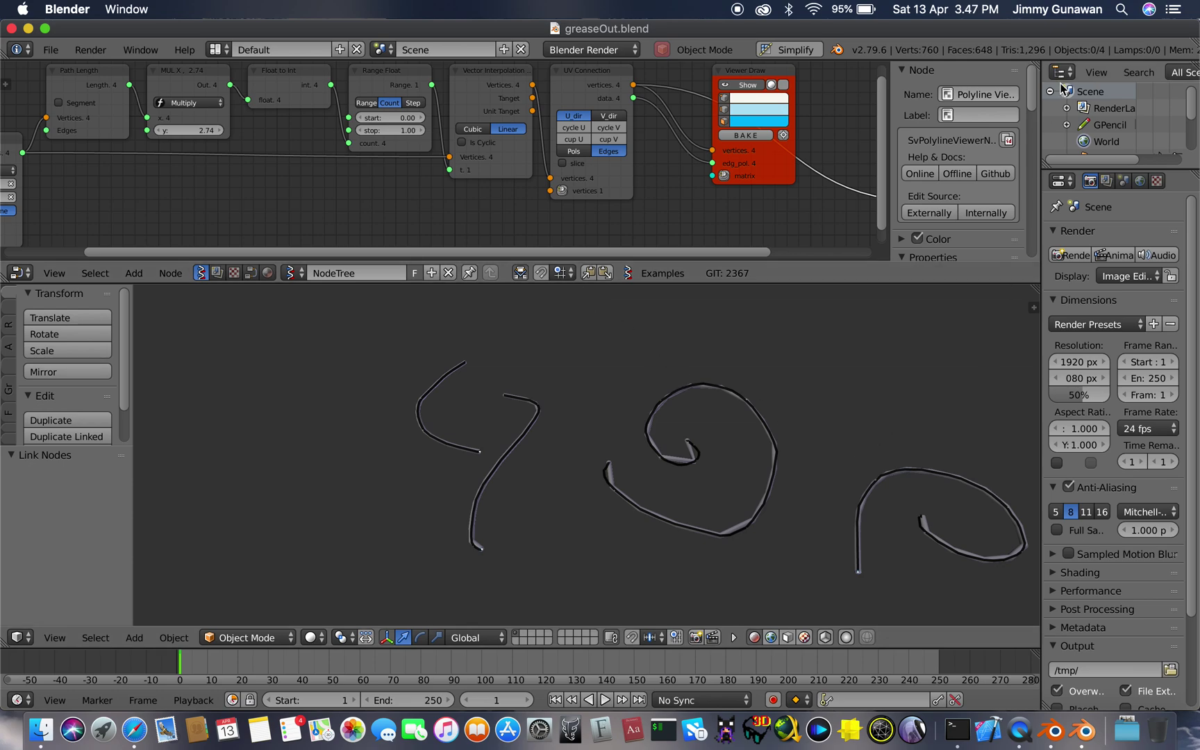
Enlarge the Outliner and switch the Polyline Viewer node to Single object output with 2D curves.
{"action": "left_click_drag", "start_coordinate": [1091, 171], "coordinate": [1098, 286]}
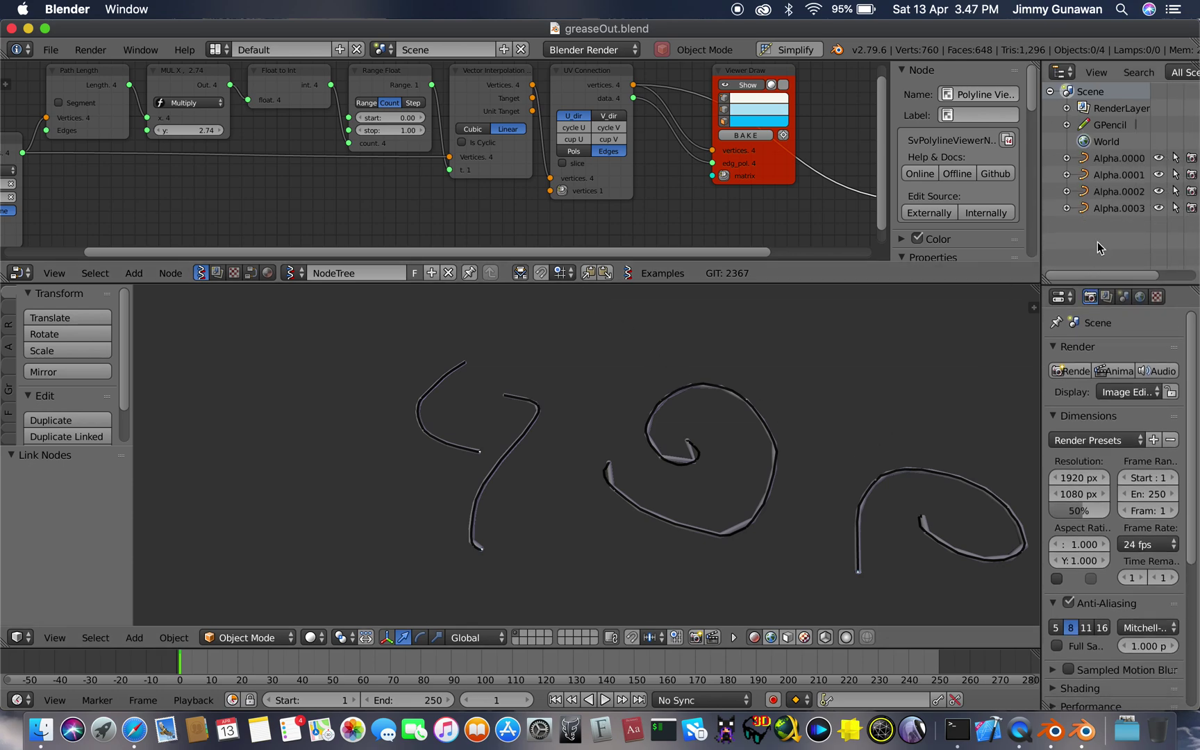
{"action": "scroll", "coordinate": [684, 180], "scroll_direction": "right", "scroll_amount": 10, "text": "ctrl"}
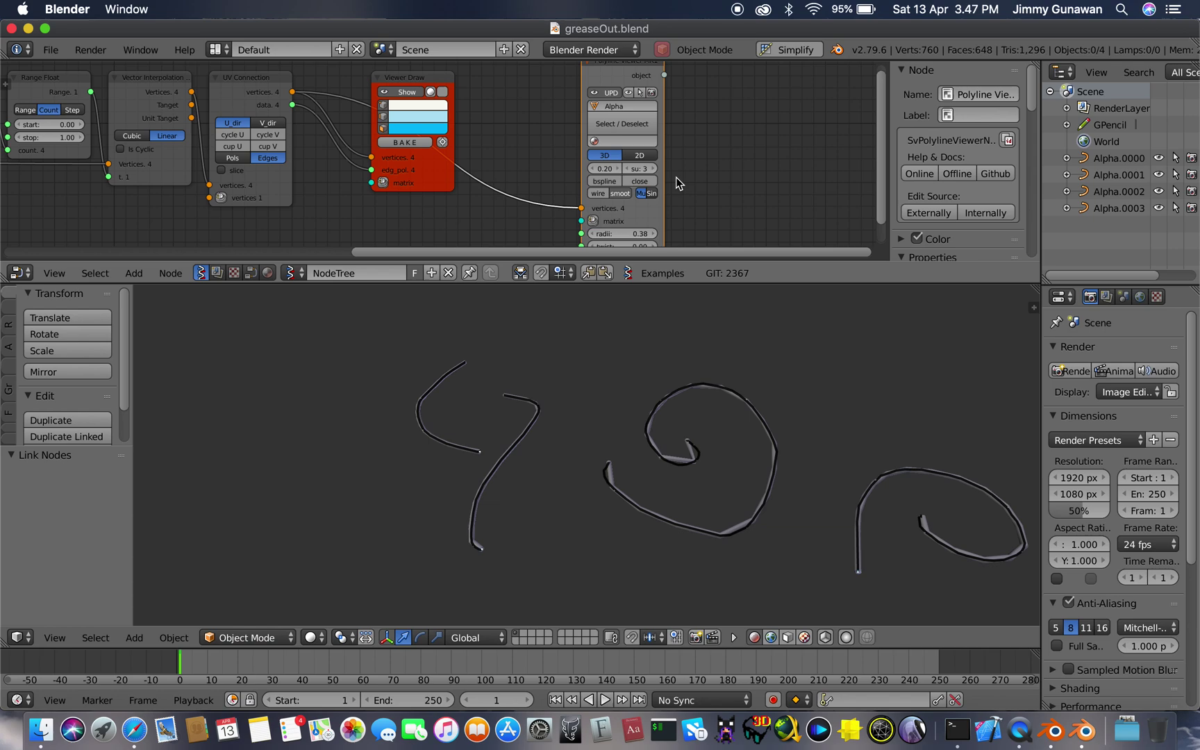
{"action": "left_click", "coordinate": [648, 195]}
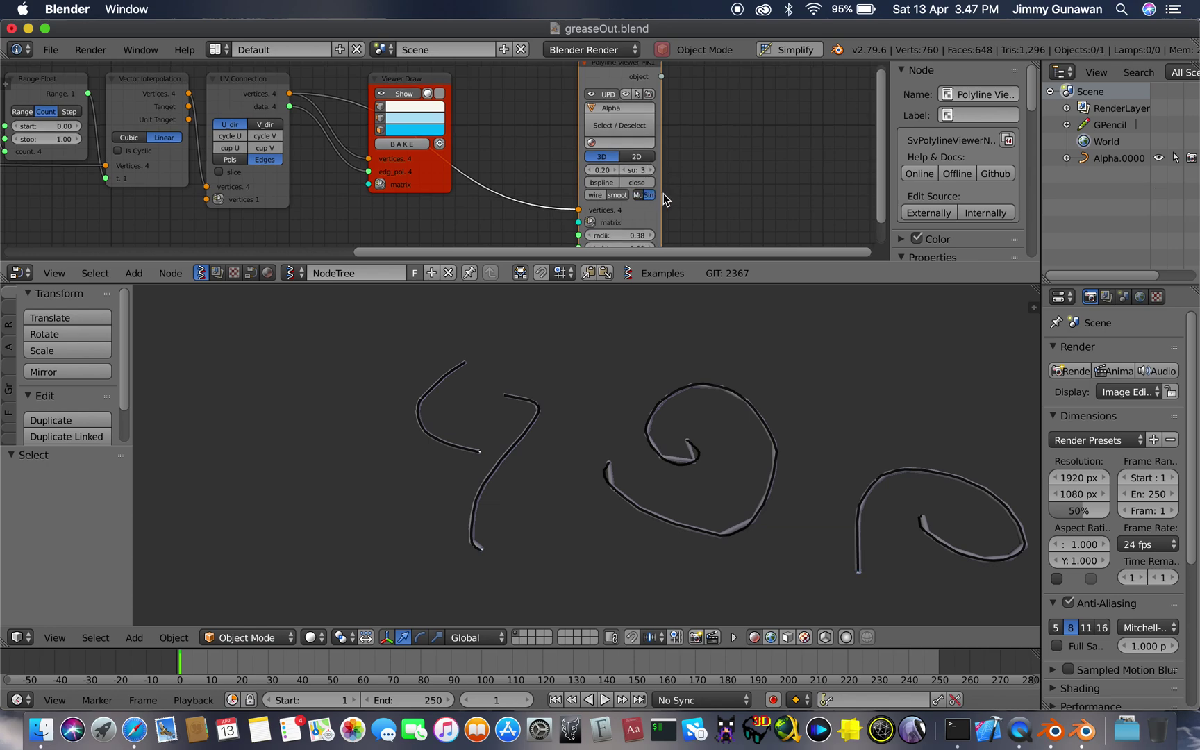
{"action": "left_click_drag", "start_coordinate": [662, 196], "coordinate": [730, 191]}
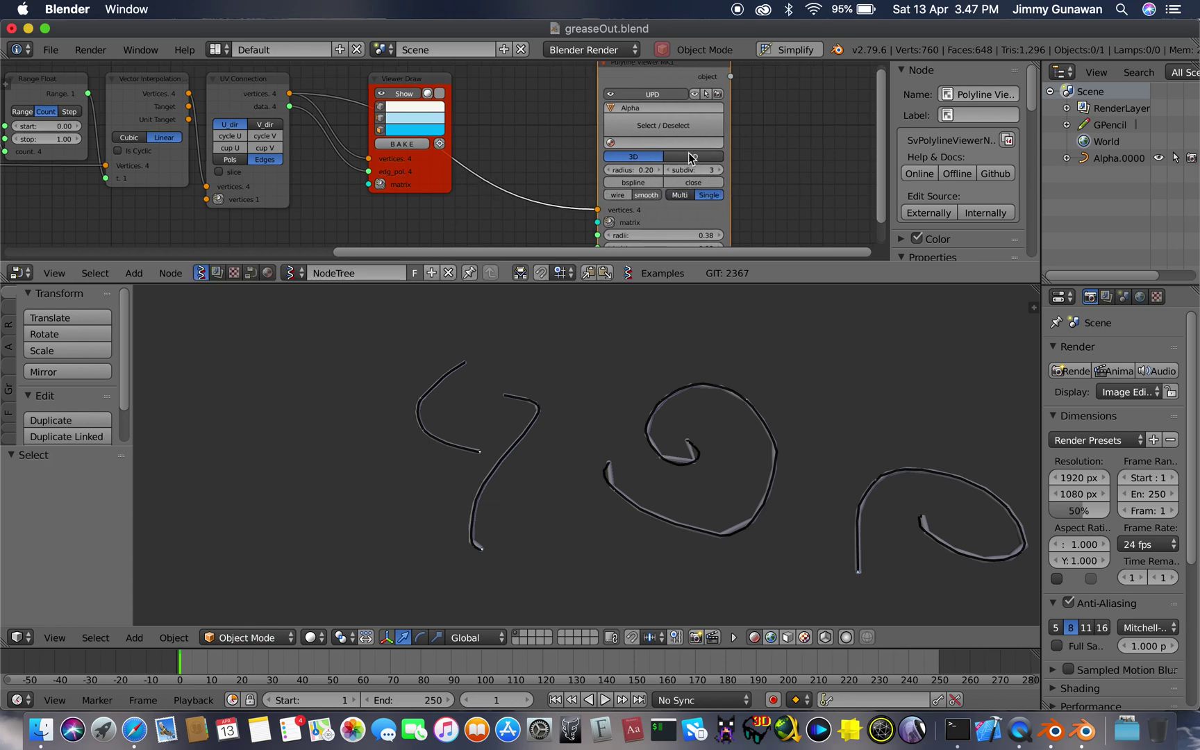
{"action": "left_click", "coordinate": [692, 157]}
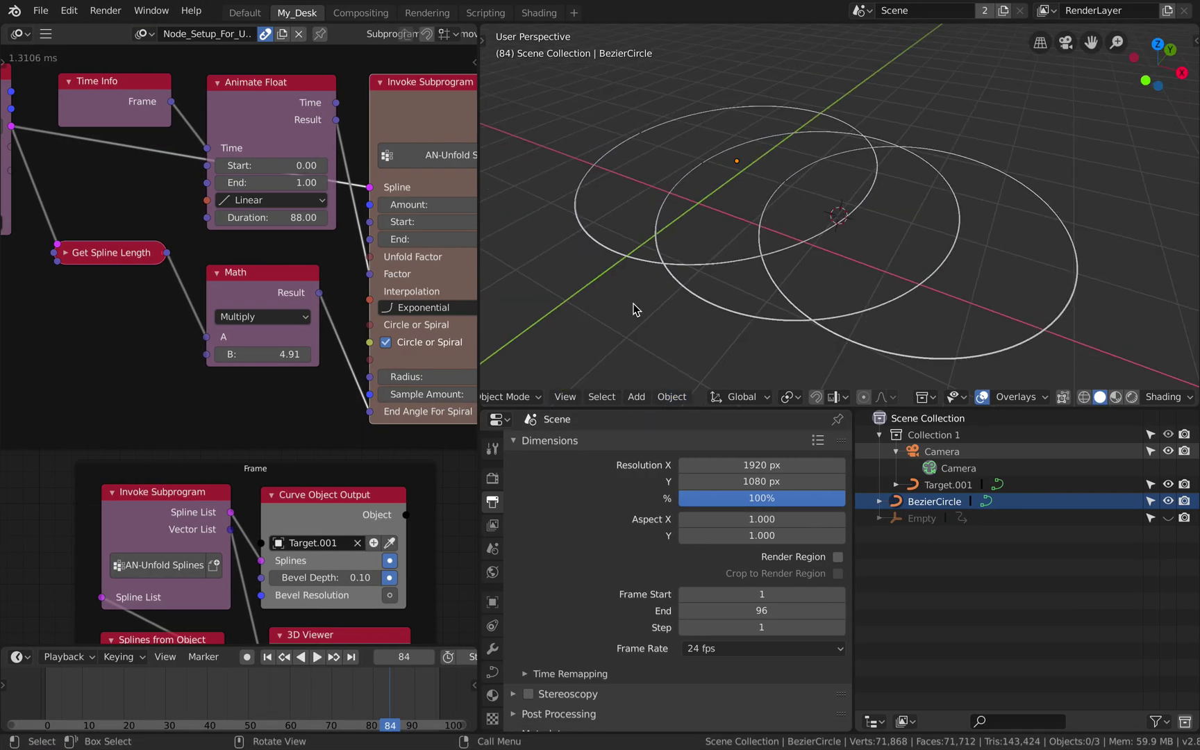
Switch to the Blender 2.80 session and delete the Target.001 curve.
{"action": "left_click", "coordinate": [678, 246]}
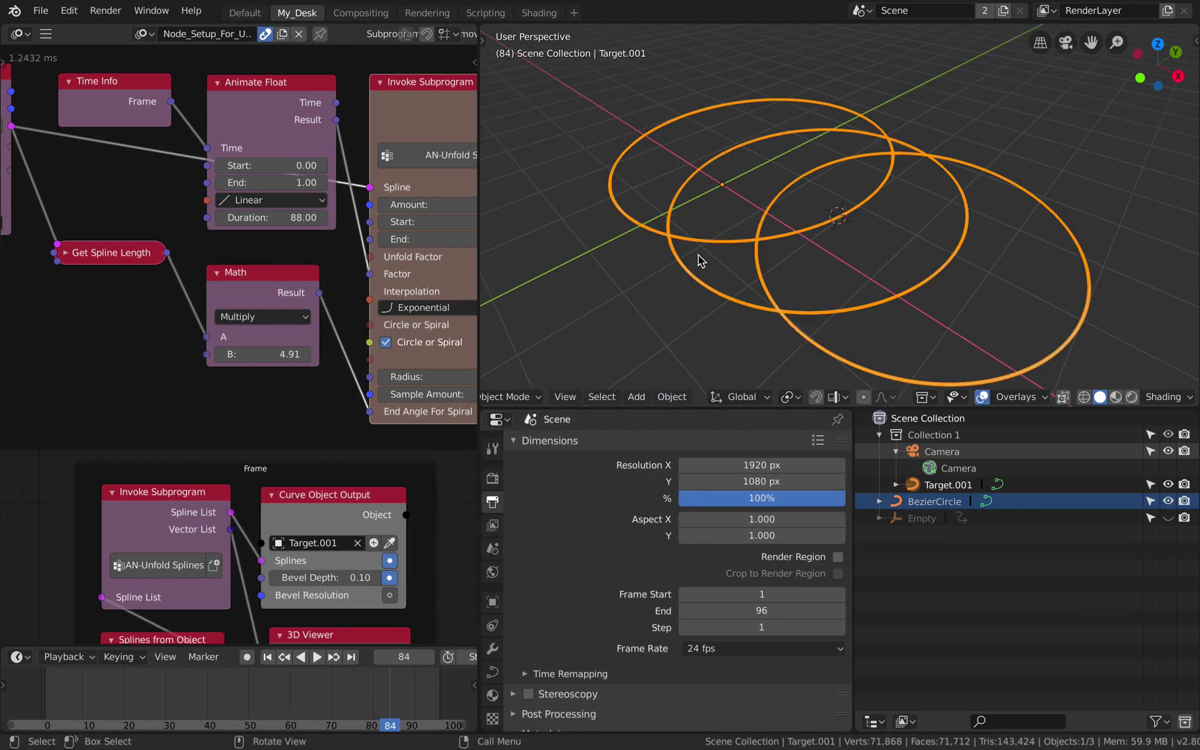
{"action": "key", "text": "Delete"}
Append the Alpha.0000 object from greaseOut.blend on the Desktop, sorting the files by modification date to find it.
{"action": "left_click", "coordinate": [41, 11]}
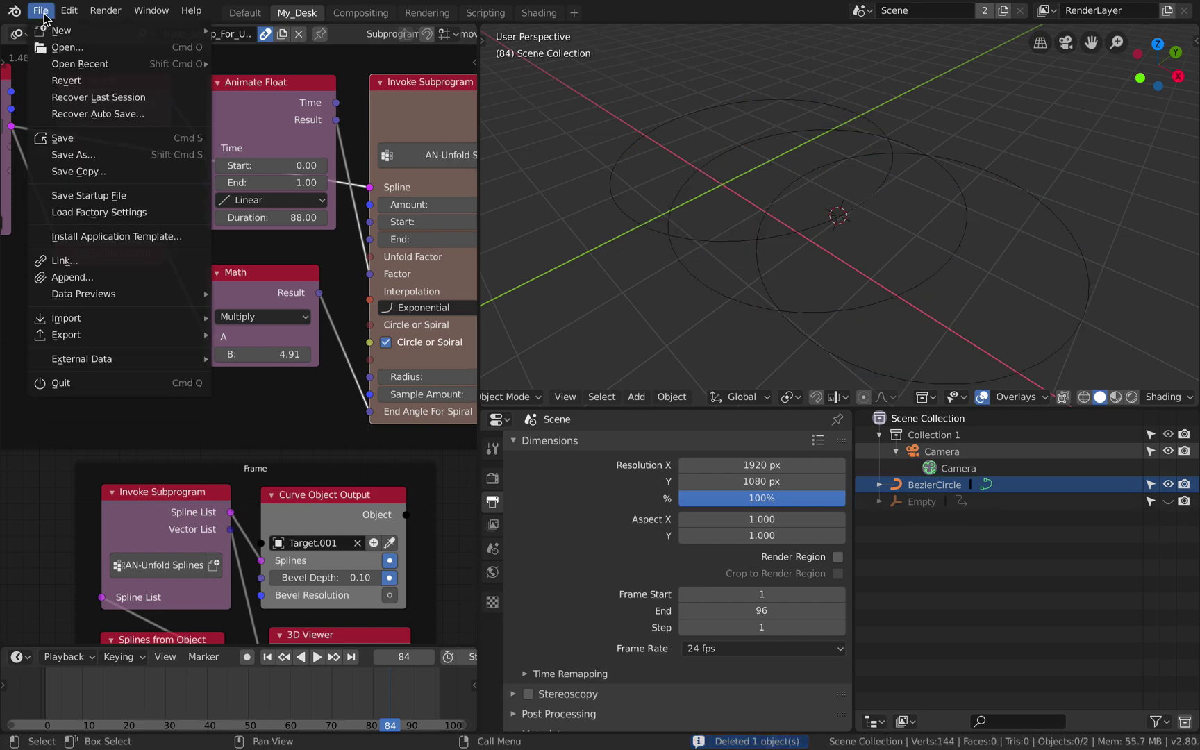
{"action": "left_click", "coordinate": [94, 276]}
{"action": "left_click", "coordinate": [97, 229]}
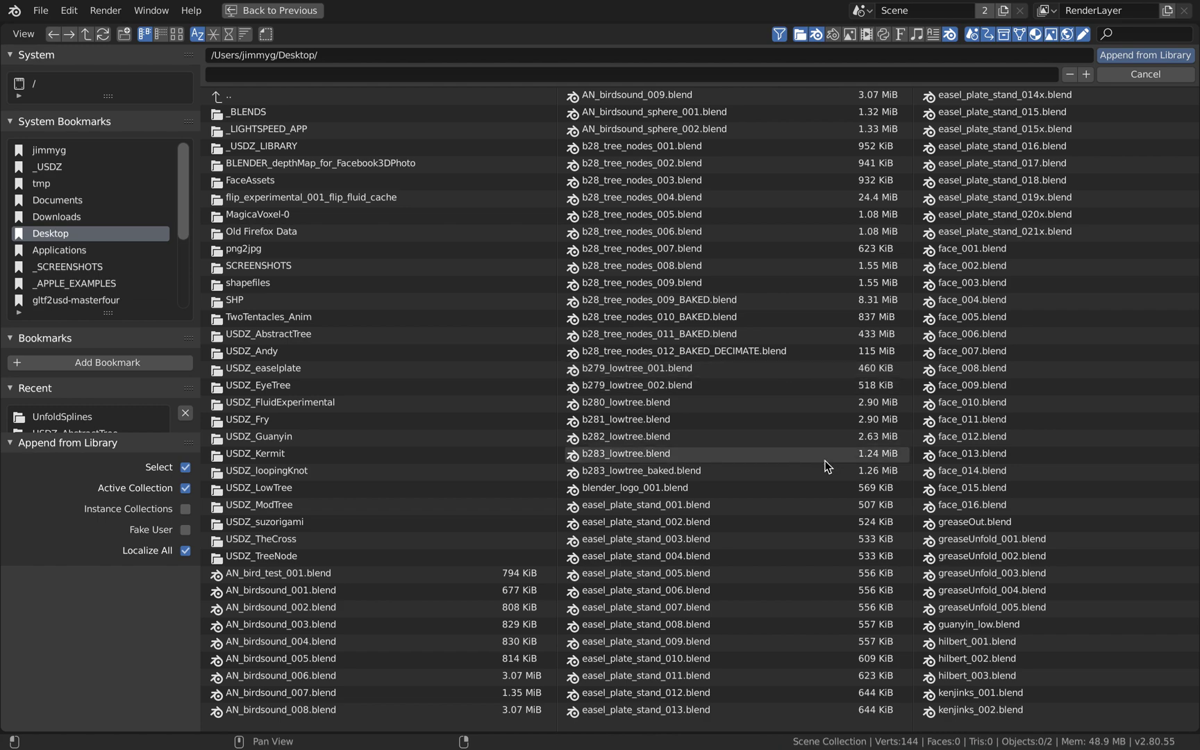
{"action": "left_click", "coordinate": [230, 35]}
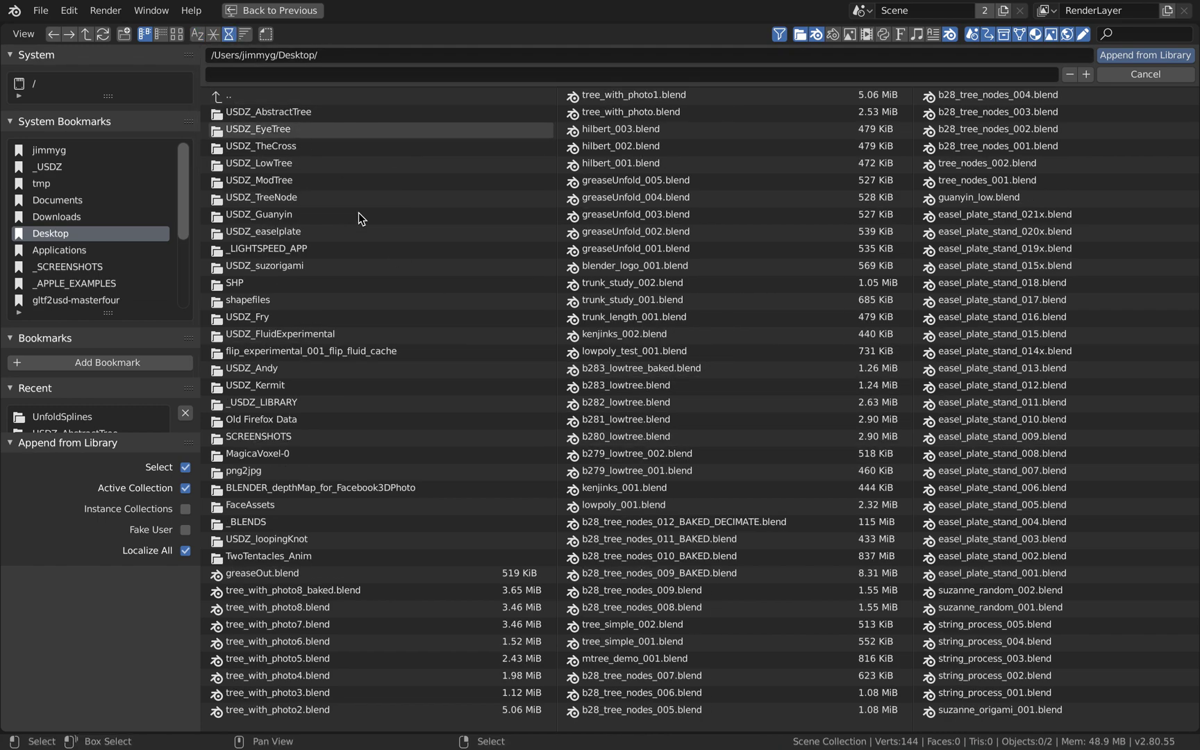
{"action": "left_click", "coordinate": [288, 571]}
{"action": "left_click", "coordinate": [259, 214]}
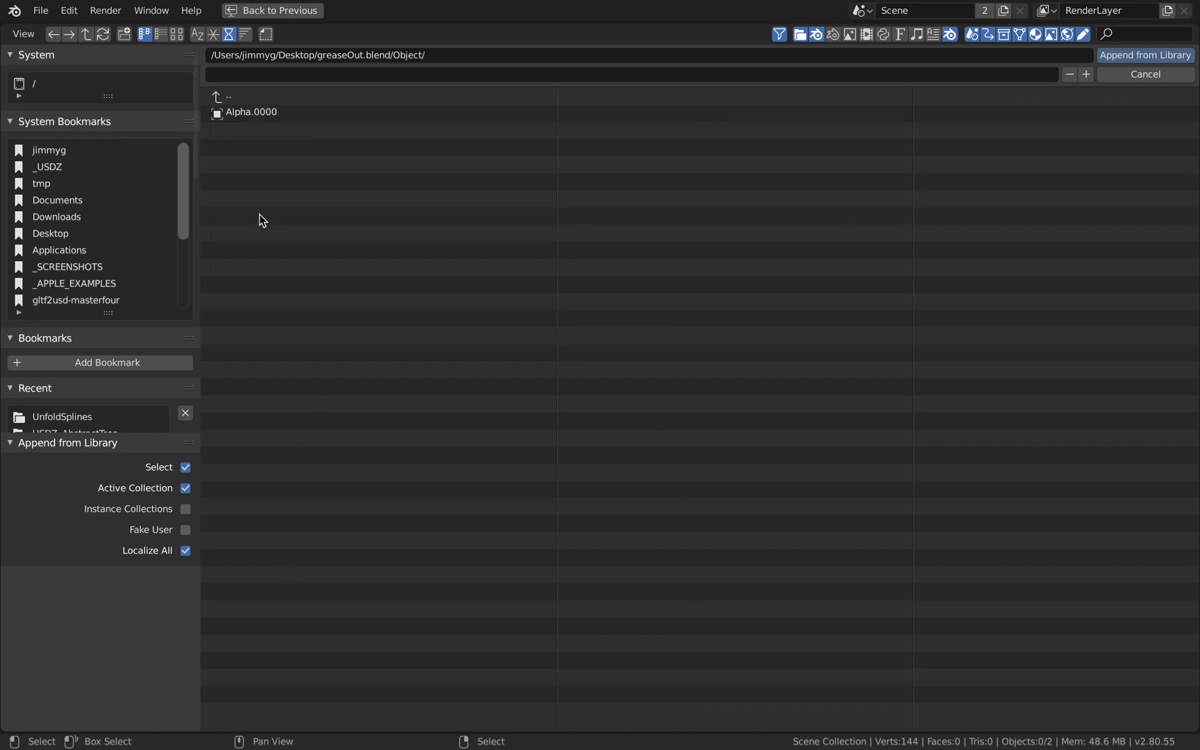
{"action": "left_click", "coordinate": [267, 121]}
{"action": "left_click", "coordinate": [1137, 57]}
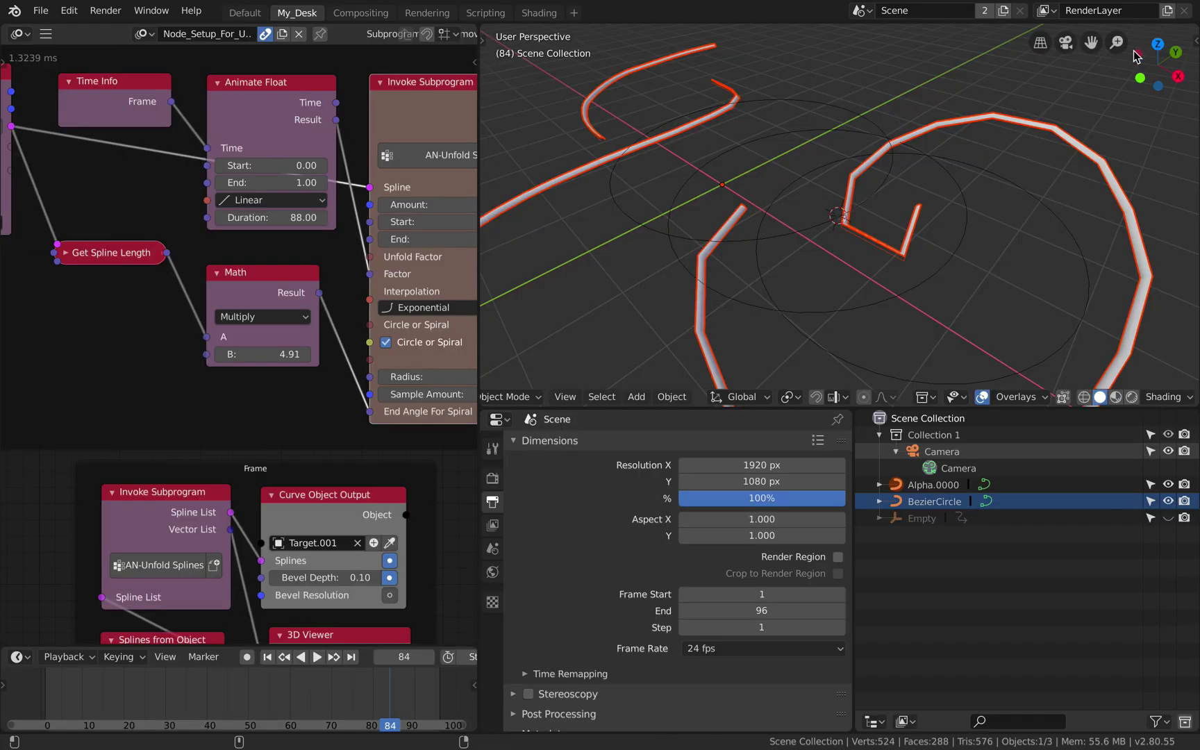
Delete the BezierCircle curve object from the scene, leaving the appended strokes in place.
{"action": "middle_click_drag", "start_coordinate": [763, 245], "coordinate": [825, 173]}
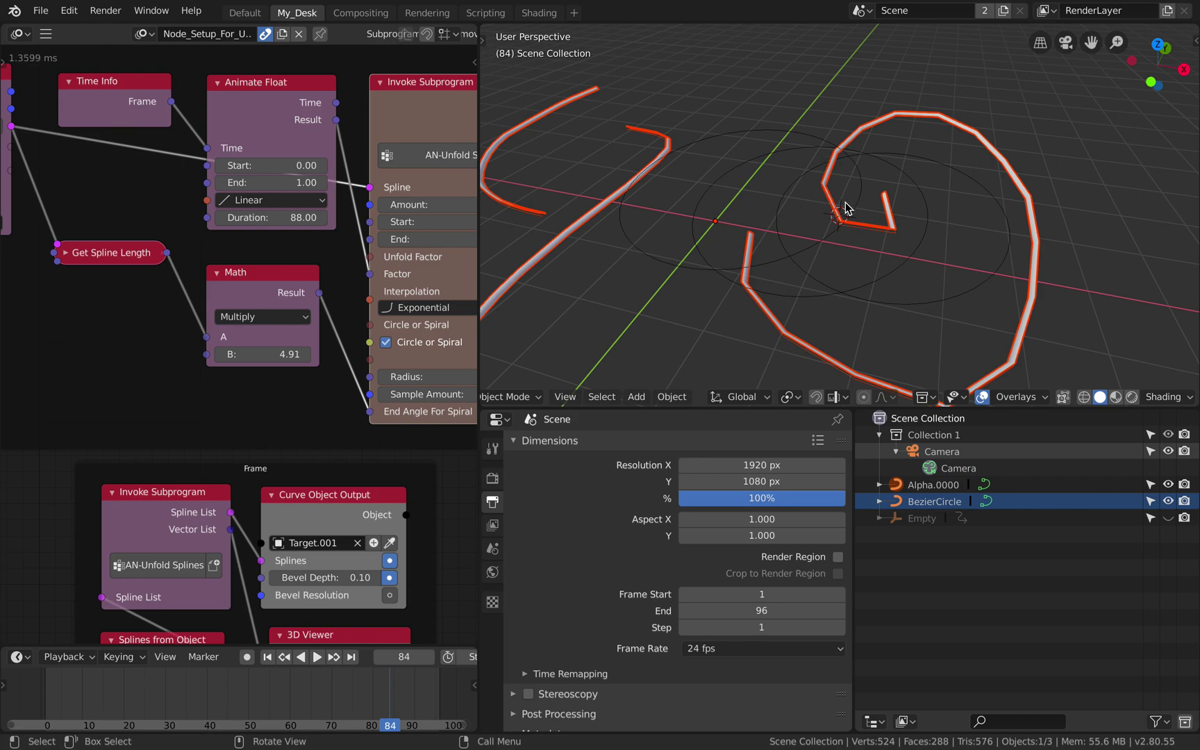
{"action": "left_click", "coordinate": [785, 255]}
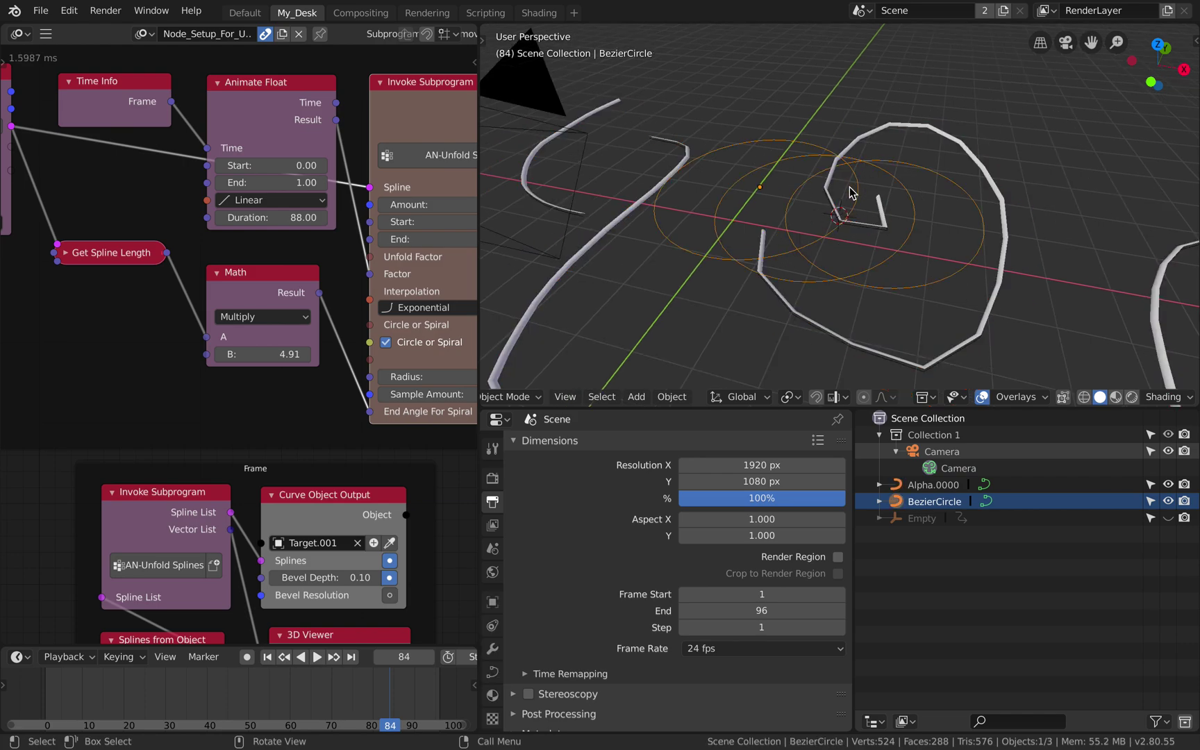
{"action": "middle_click_drag", "start_coordinate": [839, 193], "coordinate": [824, 155]}
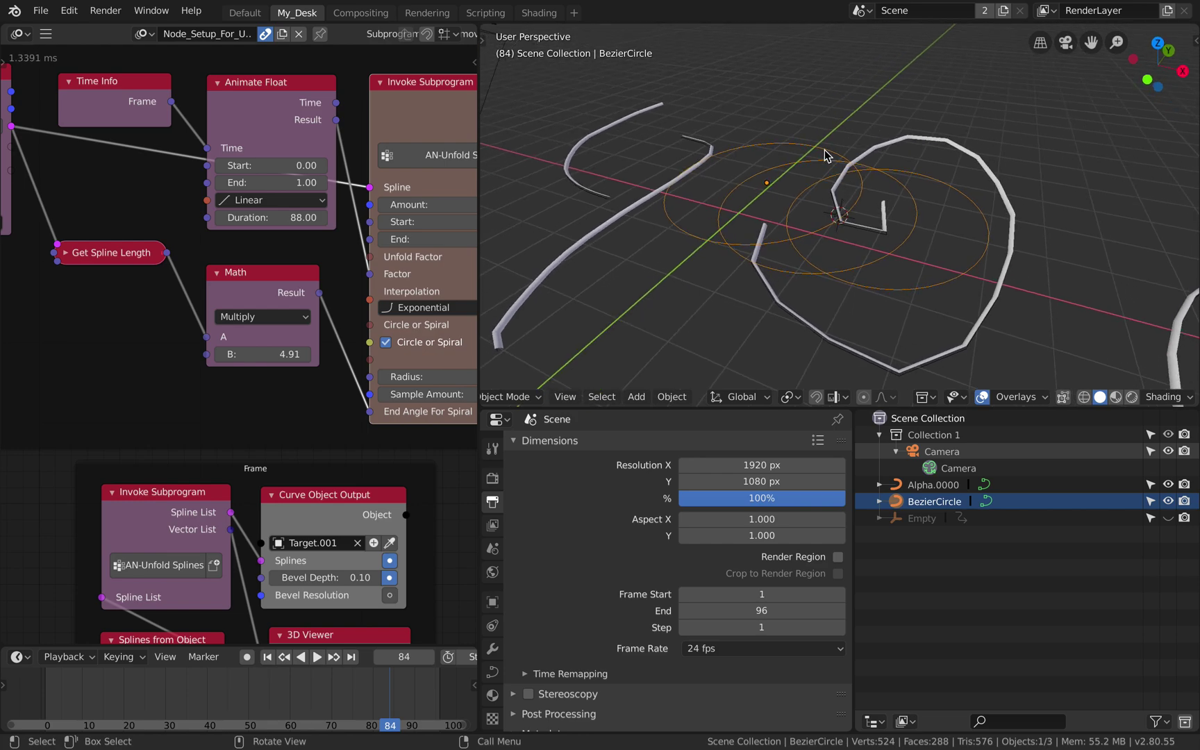
{"action": "key", "text": "Delete"}
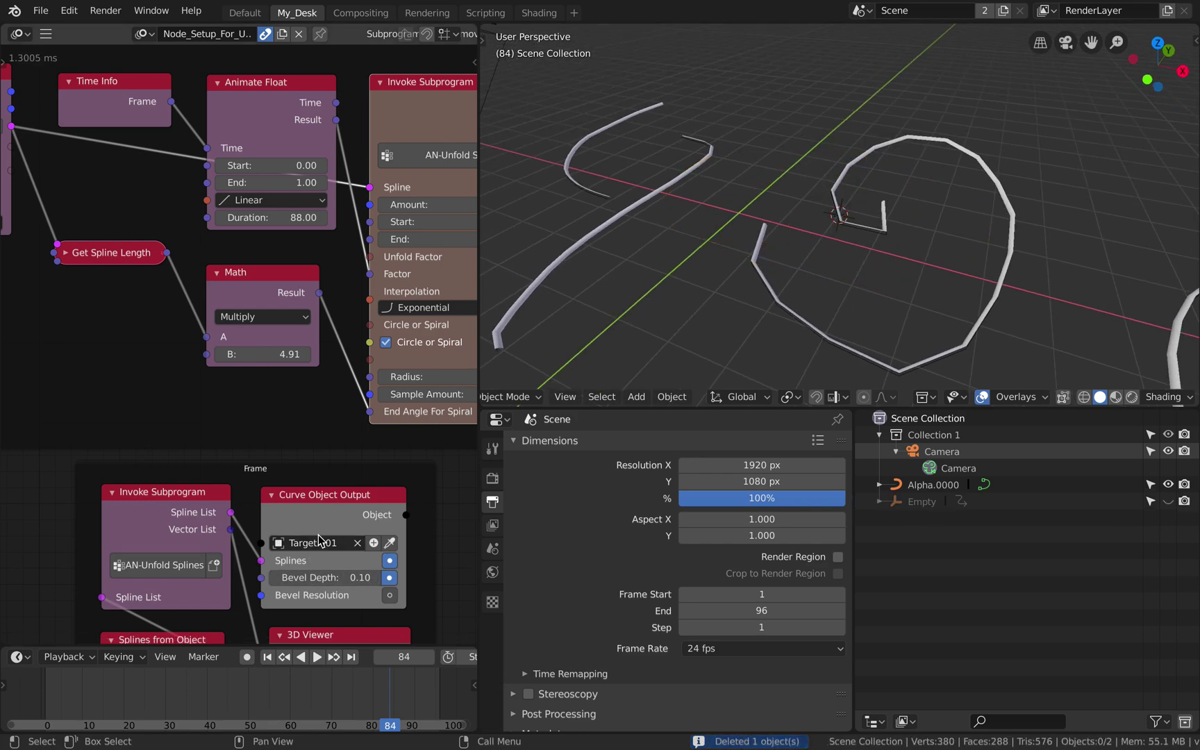
Create a new target object in the Curve Object Output node and set the Splines from Object source to Alpha.0000.
{"action": "left_click", "coordinate": [373, 542]}
{"action": "middle_click_drag", "start_coordinate": [712, 295], "coordinate": [797, 299]}
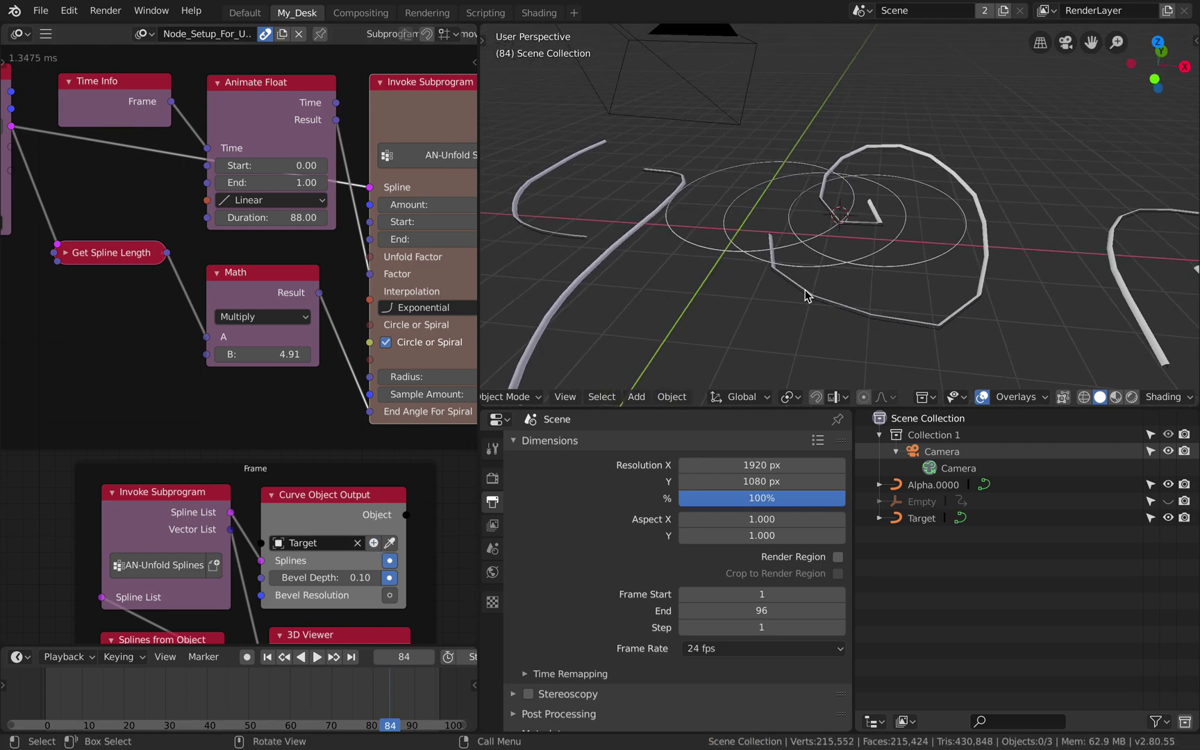
{"action": "left_click", "coordinate": [805, 290]}
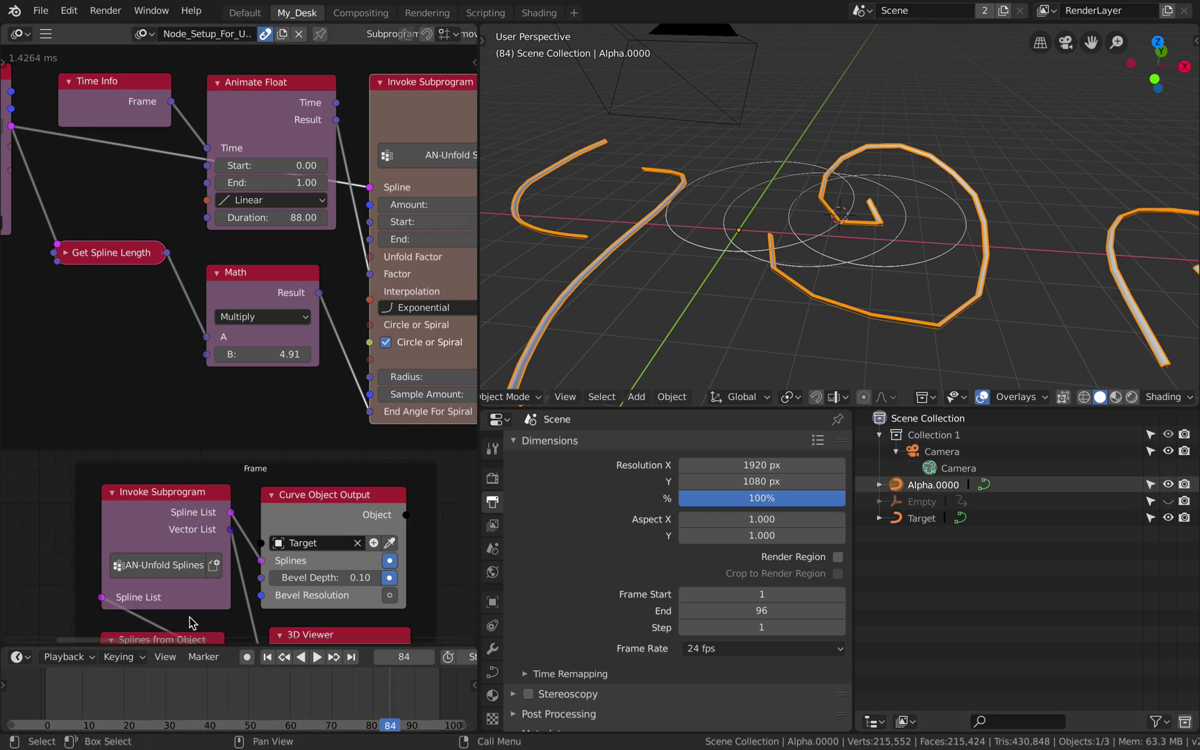
{"action": "scroll", "coordinate": [191, 618], "scroll_direction": "down", "scroll_amount": 5, "text": "shift"}
{"action": "left_click", "coordinate": [161, 555]}
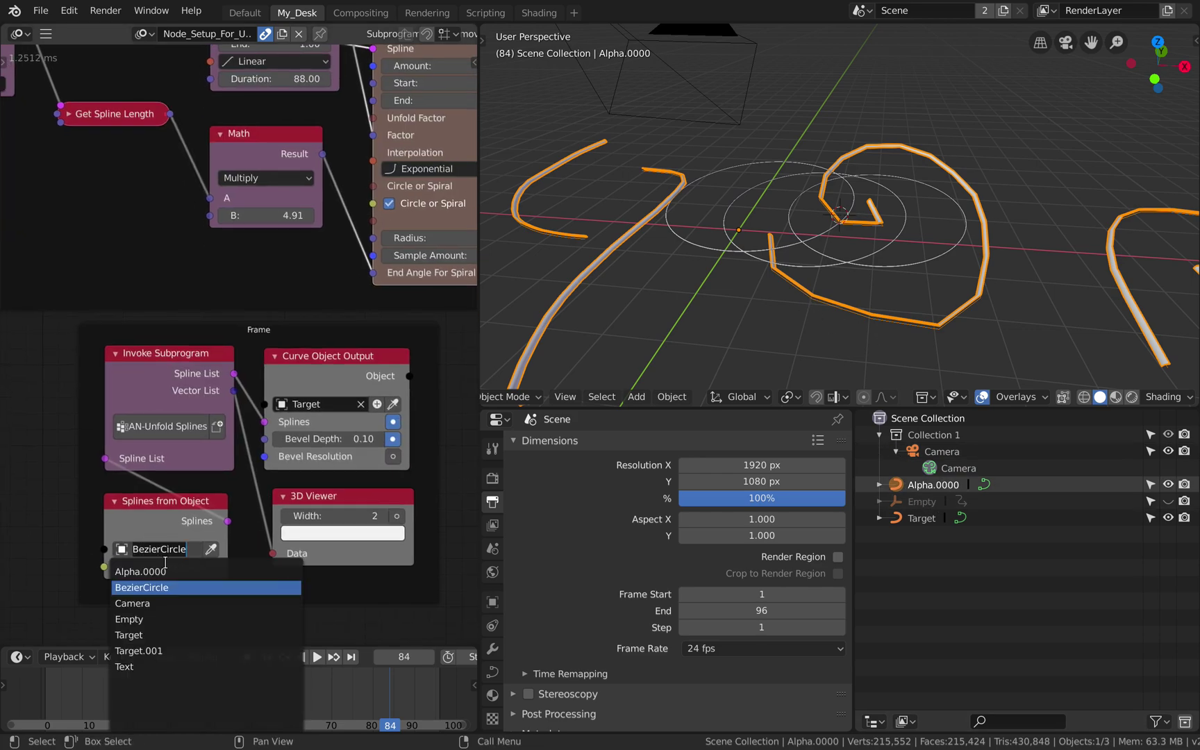
{"action": "left_click", "coordinate": [163, 569]}
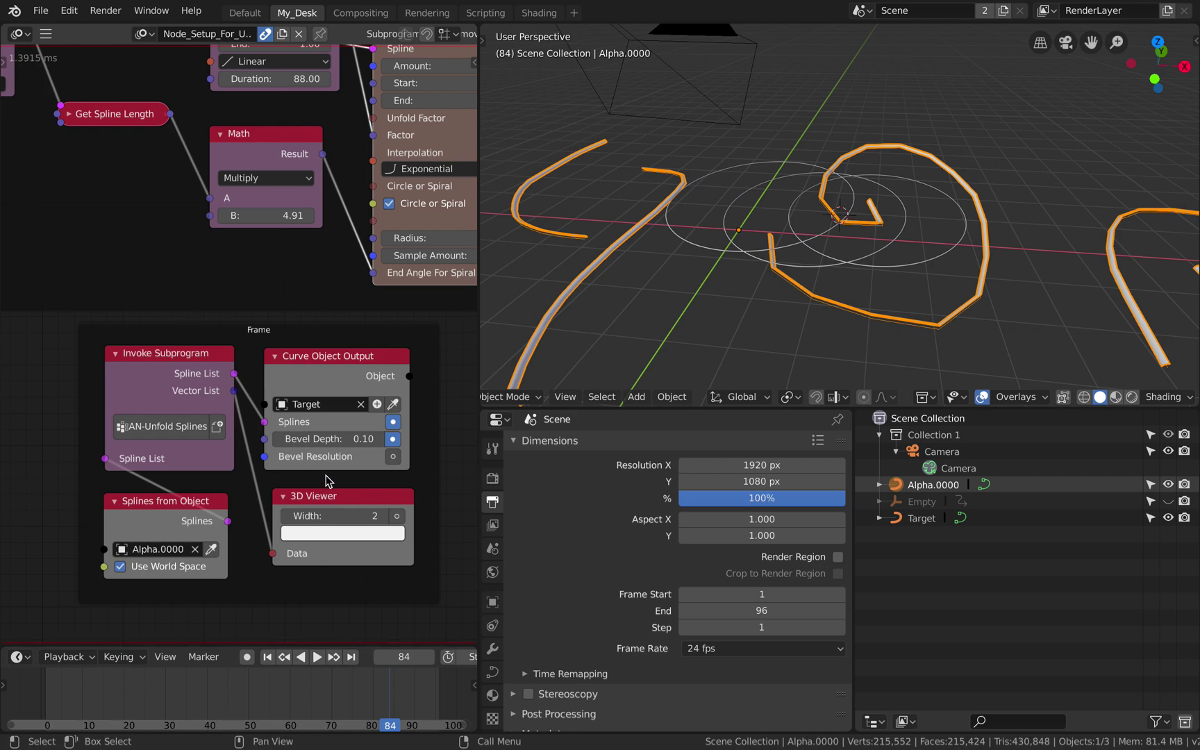
Play the animation from the first frame twice to check the unfolding splines, and return to frame 1.
{"action": "left_click", "coordinate": [285, 658]}
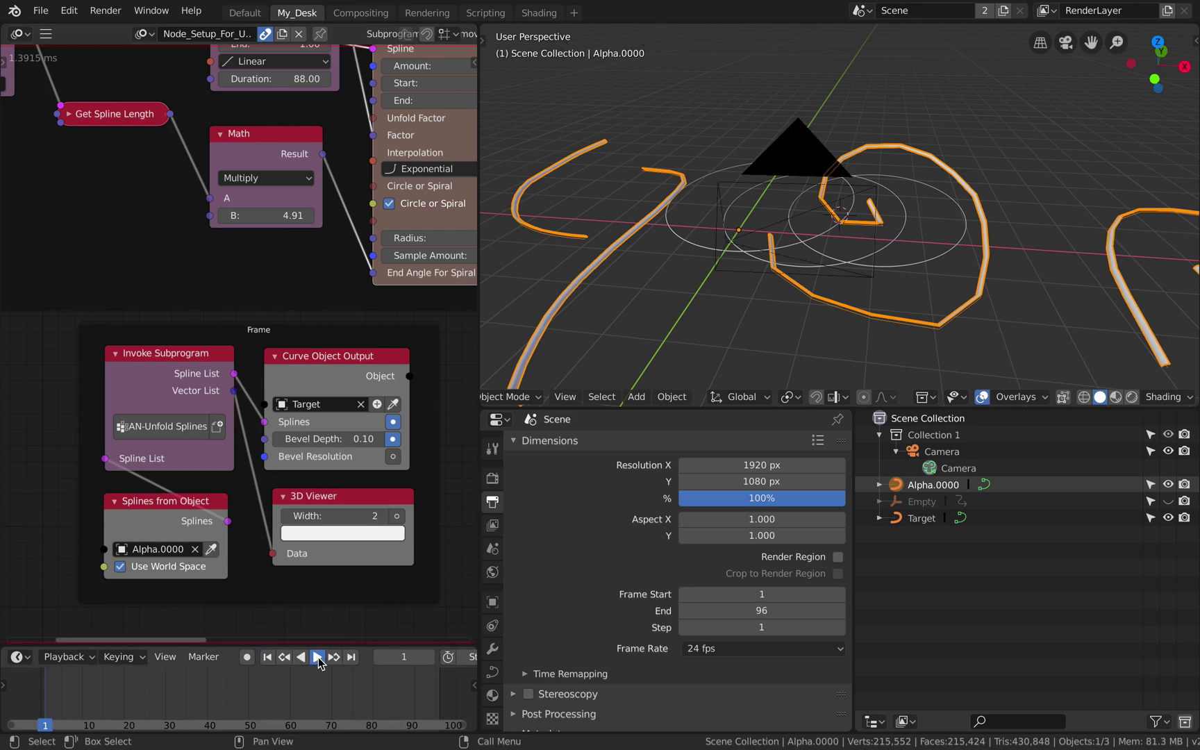
{"action": "left_click", "coordinate": [318, 657]}
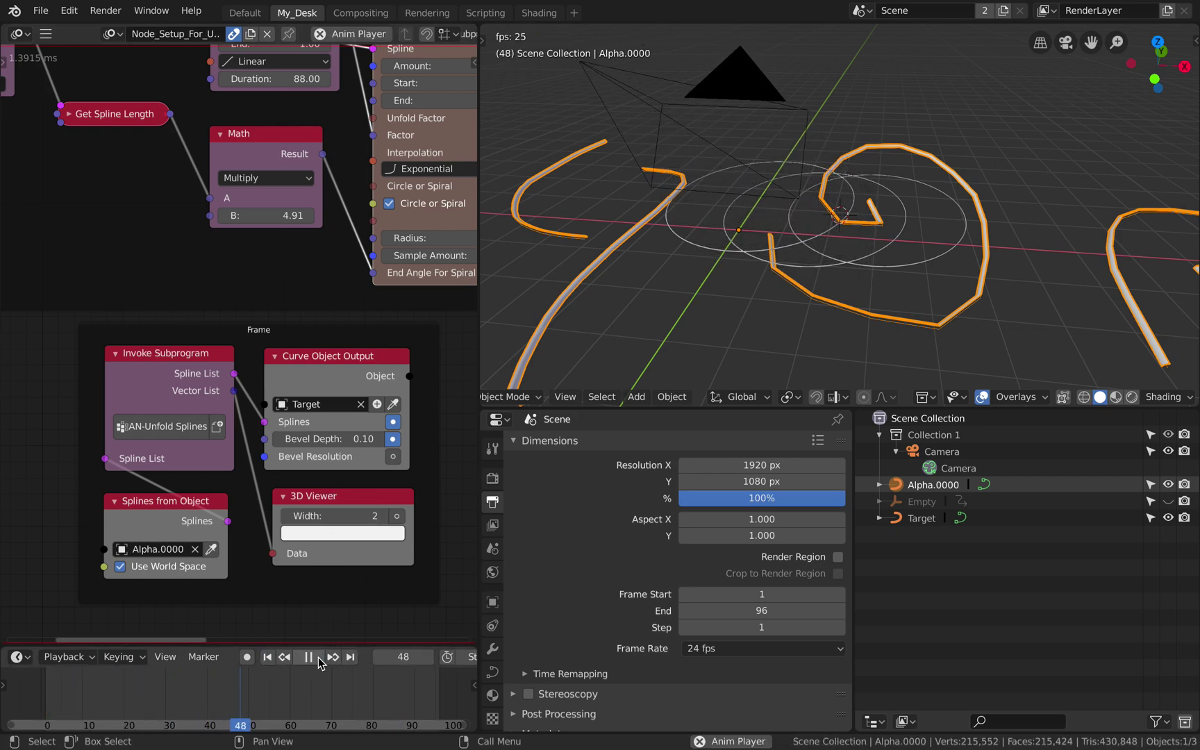
{"action": "left_click", "coordinate": [318, 657]}
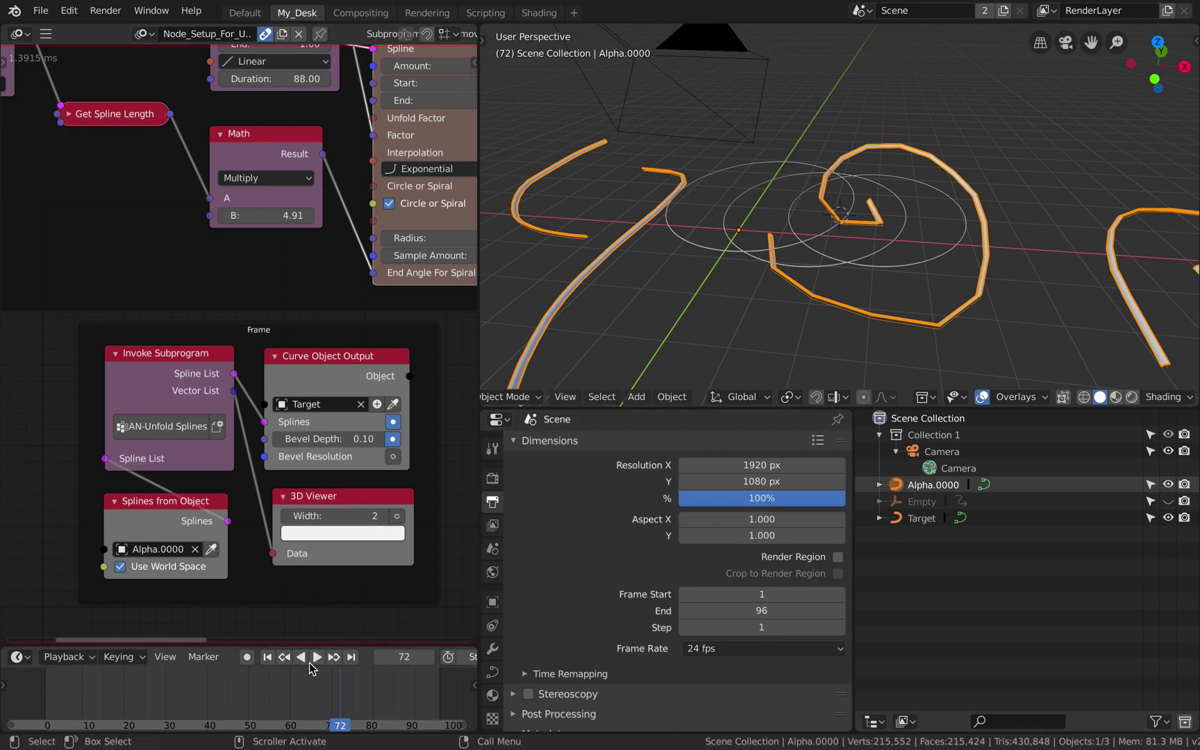
{"action": "left_click", "coordinate": [265, 657]}
{"action": "left_click", "coordinate": [317, 657]}
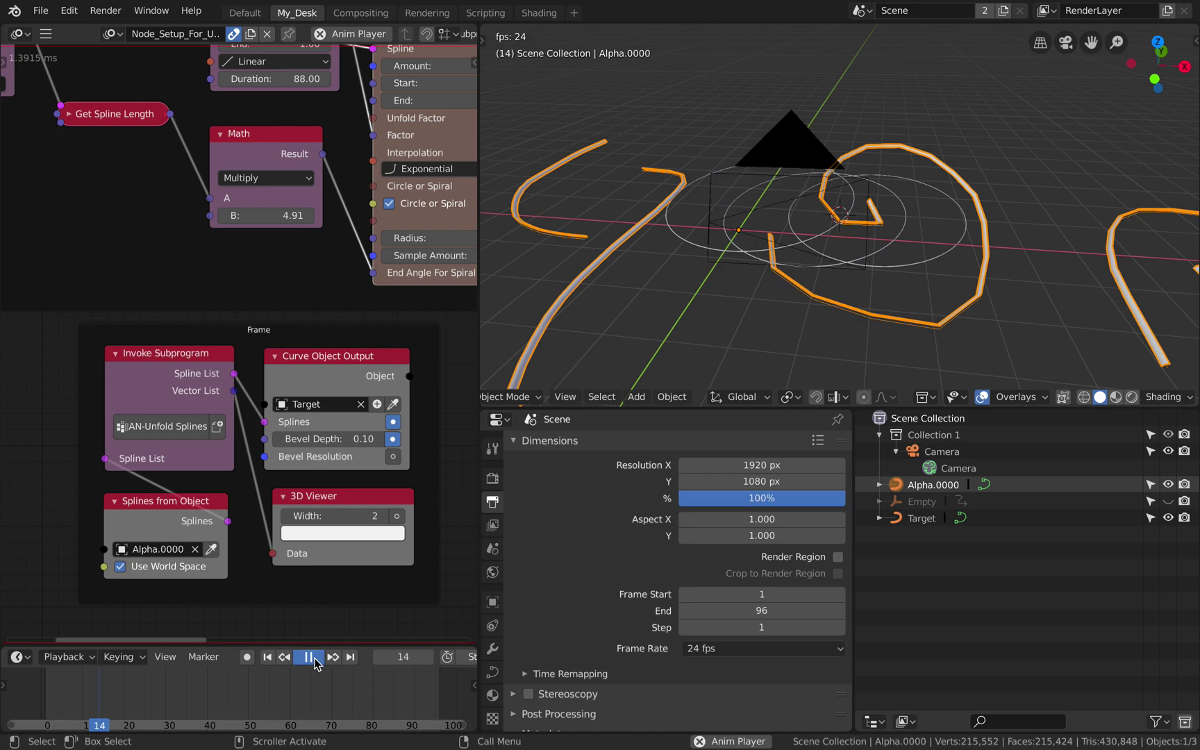
{"action": "left_click", "coordinate": [316, 657]}
{"action": "left_click", "coordinate": [280, 658]}
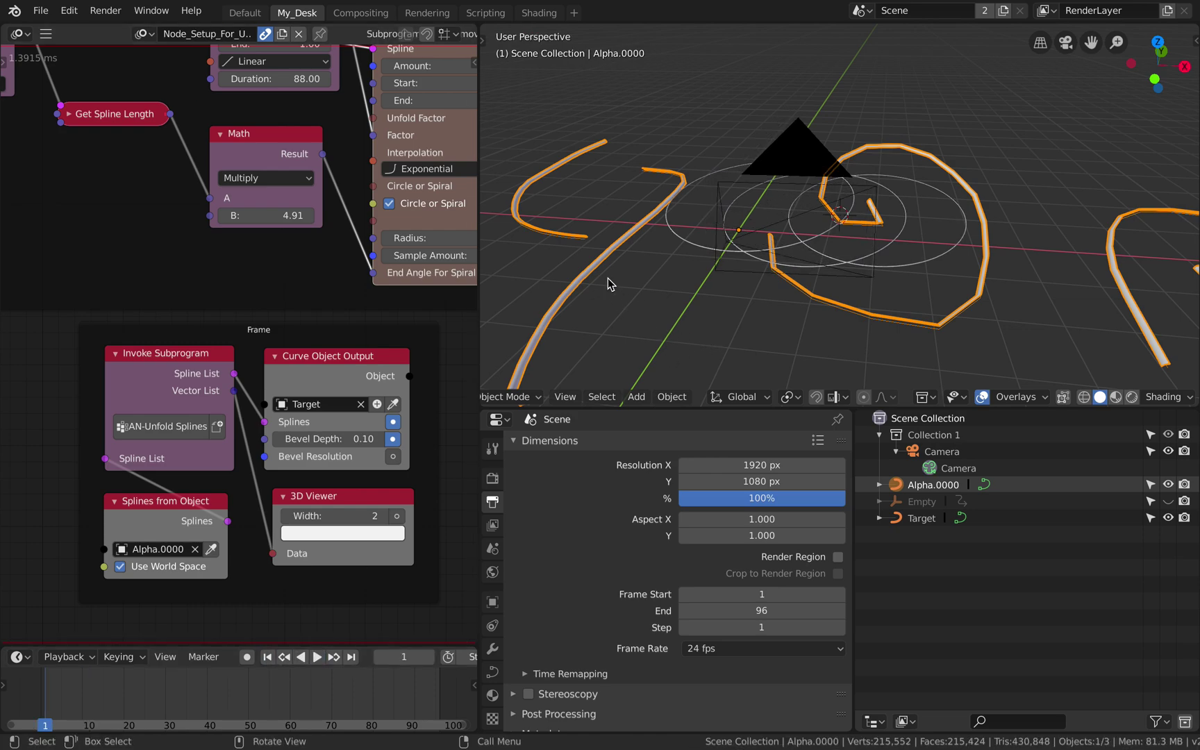
Convert all splines of the Alpha.0000 curve to the Bezier type in Edit Mode and return to Object Mode.
{"action": "key", "text": "Tab"}
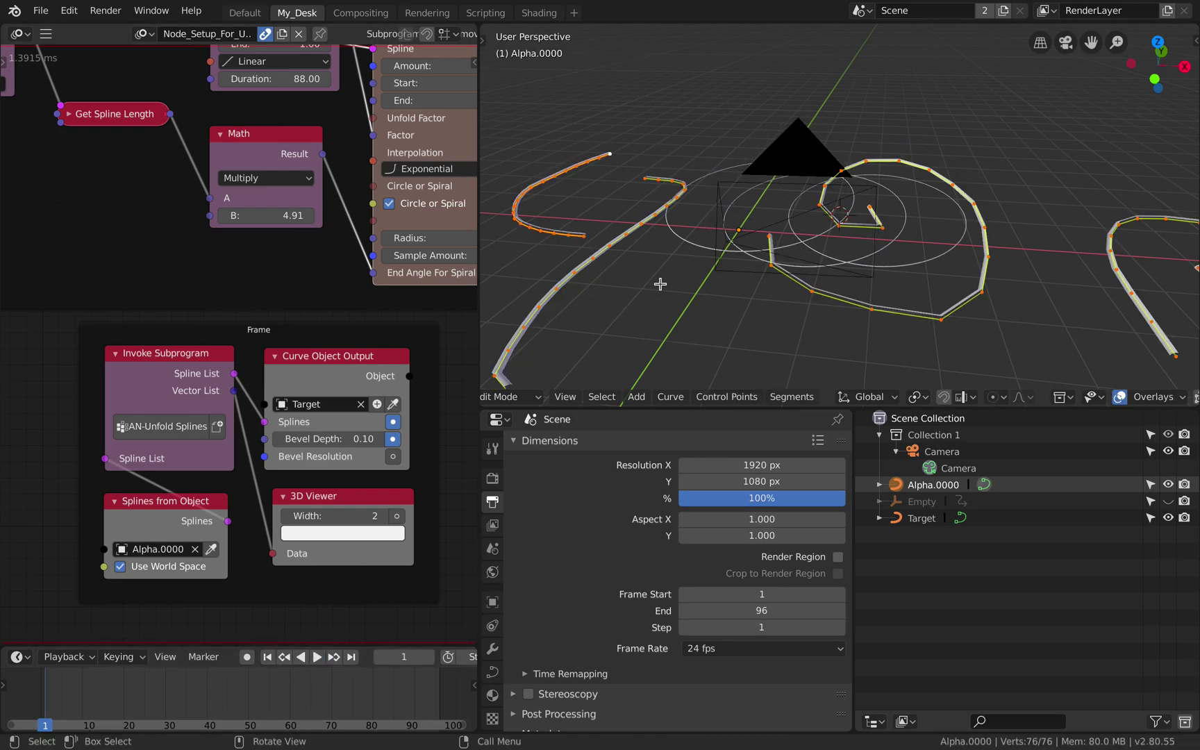
{"action": "key", "text": "alt+a"}
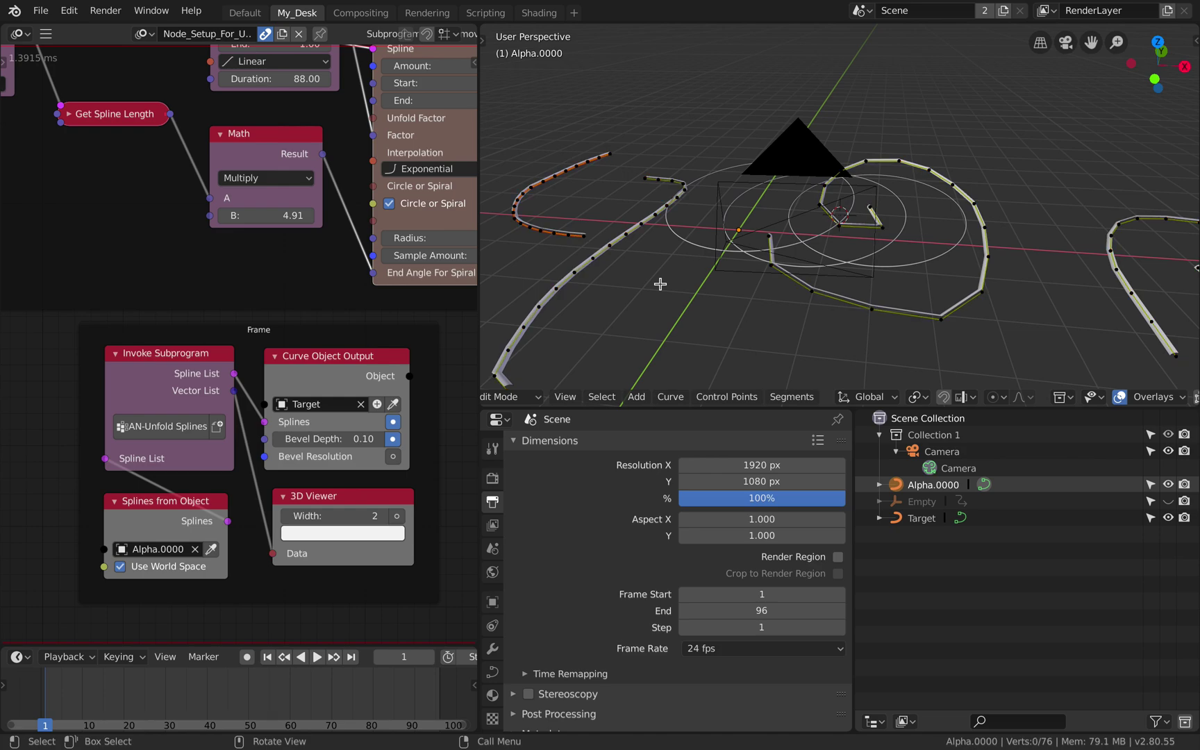
{"action": "left_click", "coordinate": [684, 404]}
{"action": "key", "text": "a"}
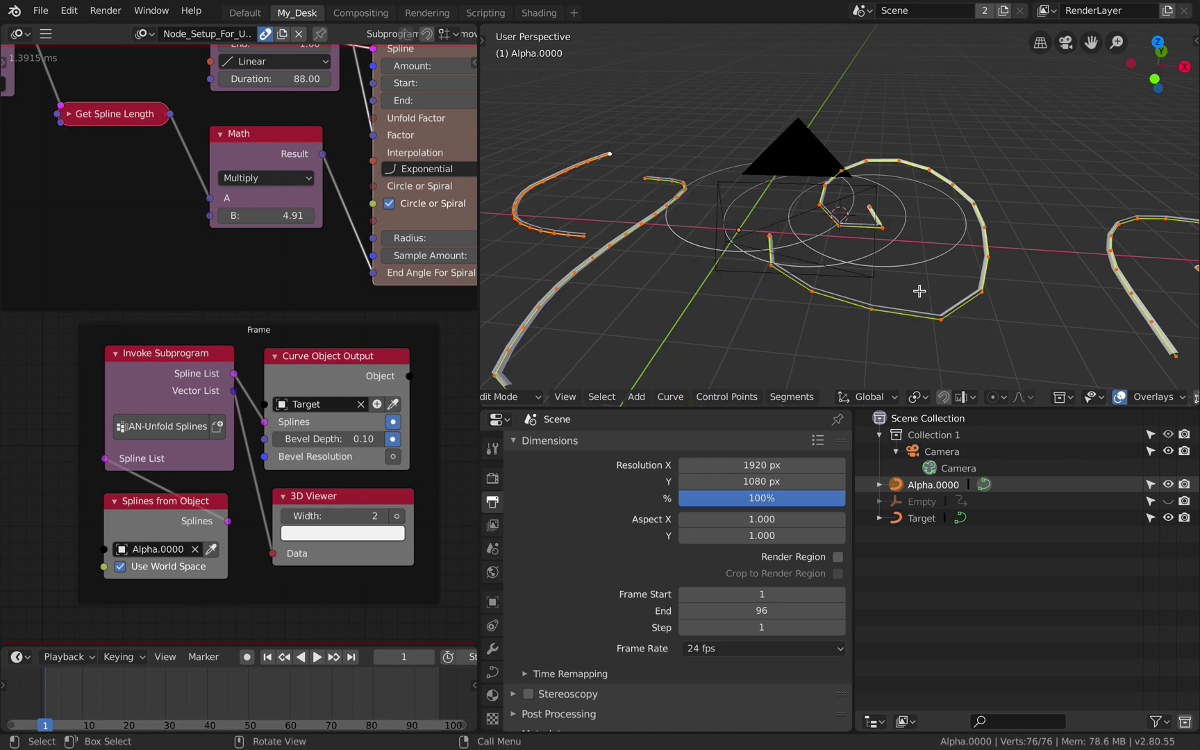
{"action": "left_click", "coordinate": [677, 403]}
{"action": "mouse_move", "coordinate": [755, 234]}
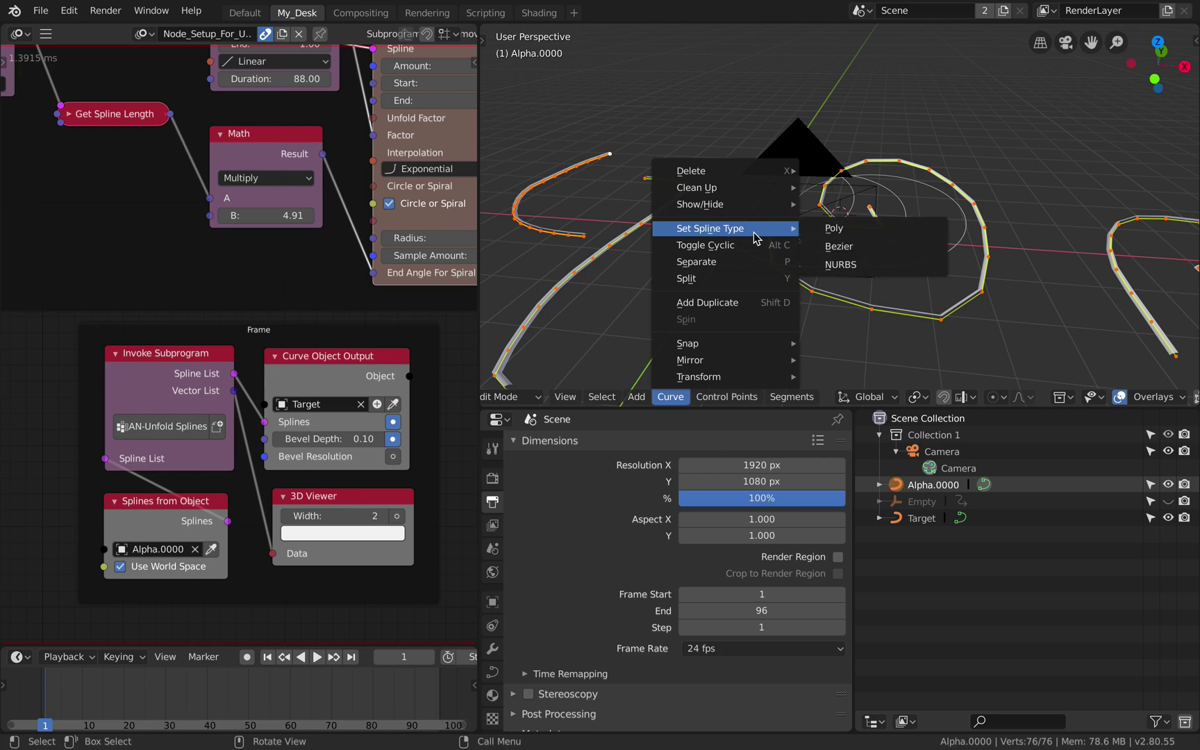
{"action": "left_click", "coordinate": [850, 247]}
{"action": "key", "text": "Tab"}
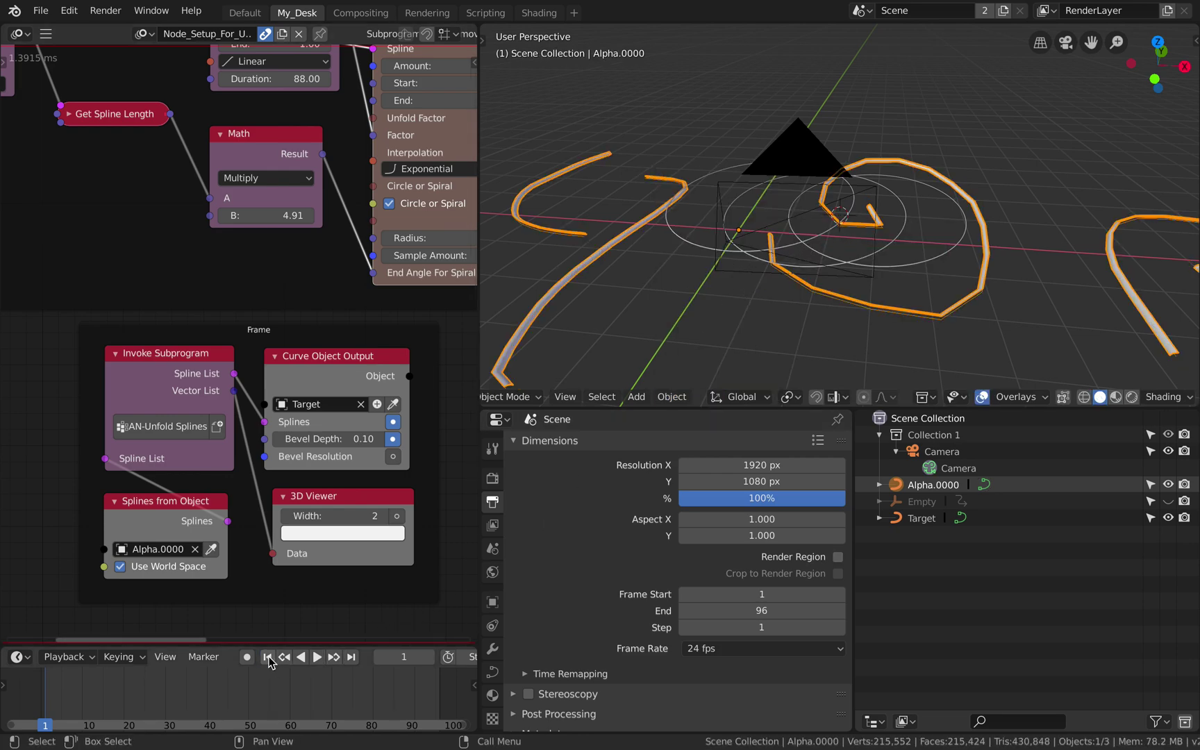
Play the animation, and show the node editor's tool shelf narrowed to a slim column.
{"action": "left_click", "coordinate": [316, 657]}
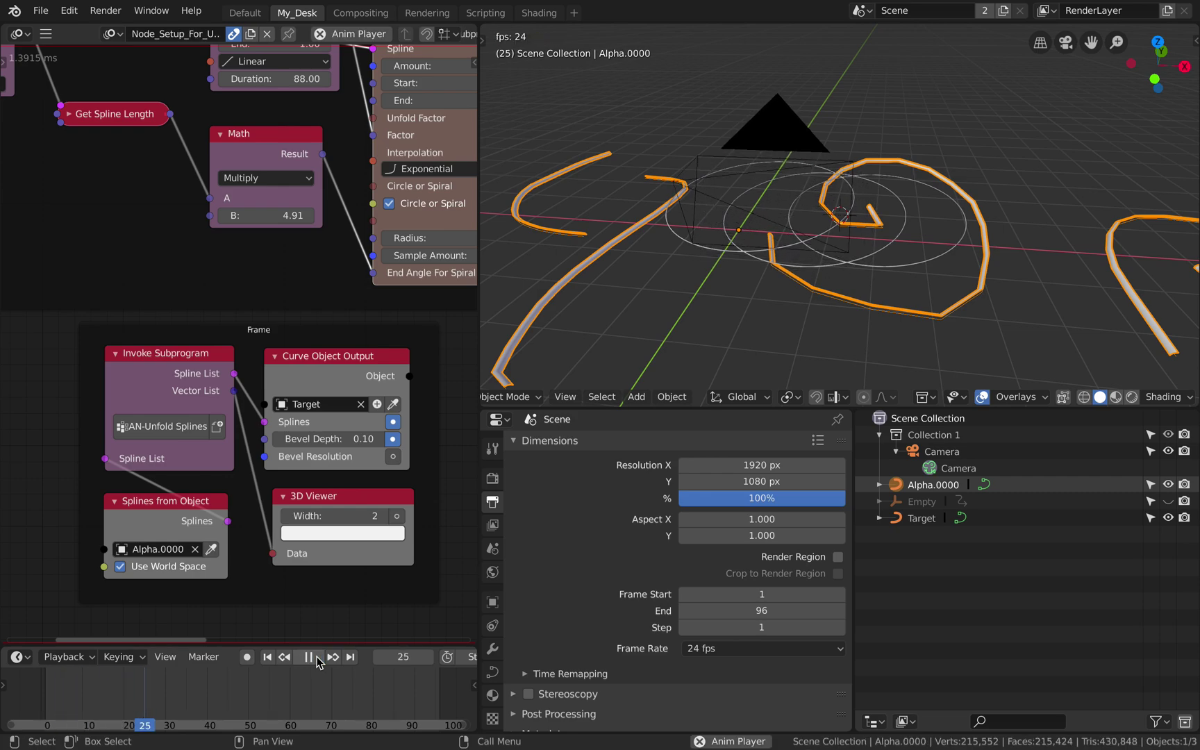
{"action": "left_click", "coordinate": [5, 65]}
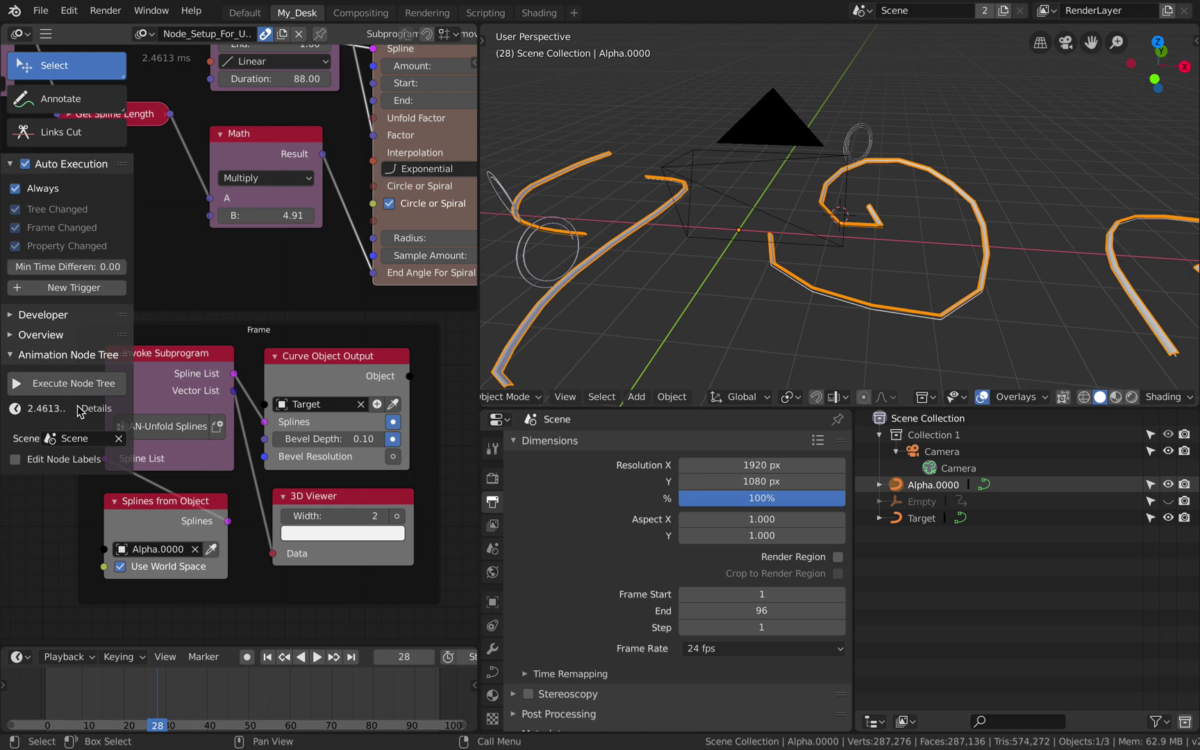
{"action": "left_click_drag", "start_coordinate": [132, 274], "coordinate": [48, 274]}
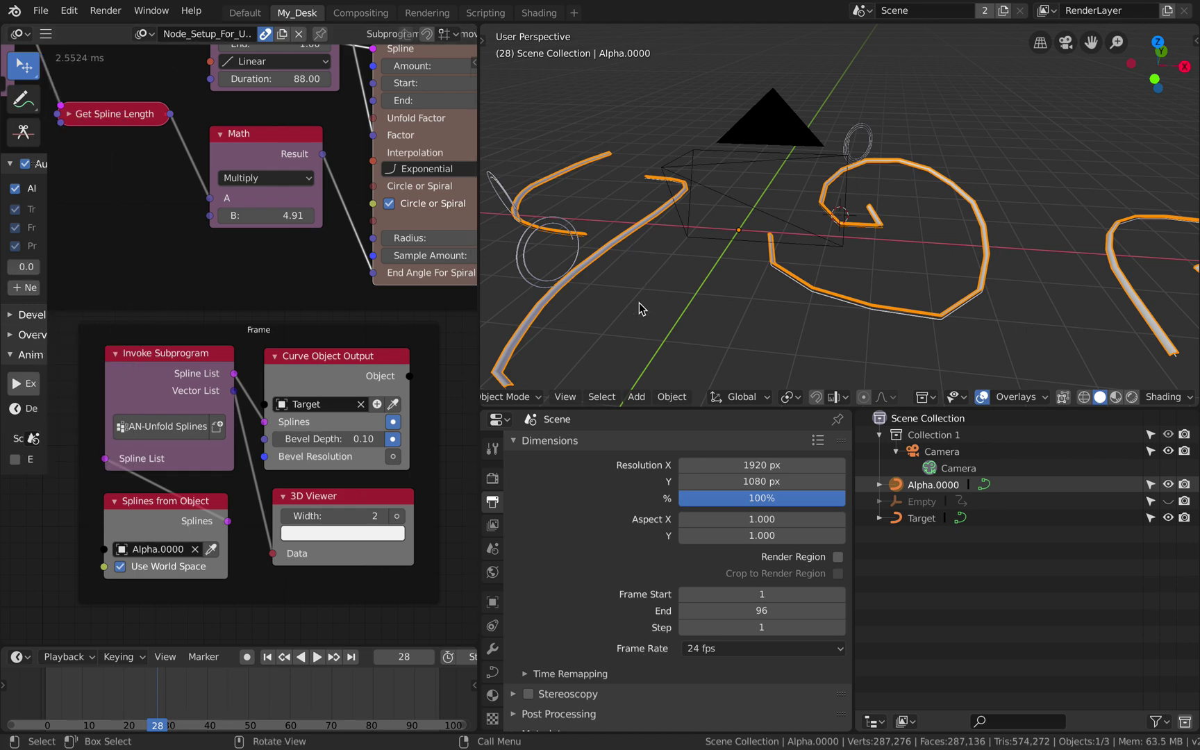
Play the unfolding animation from the first frame and stop it at frame 12.
{"action": "left_click", "coordinate": [267, 657]}
{"action": "left_click", "coordinate": [317, 657]}
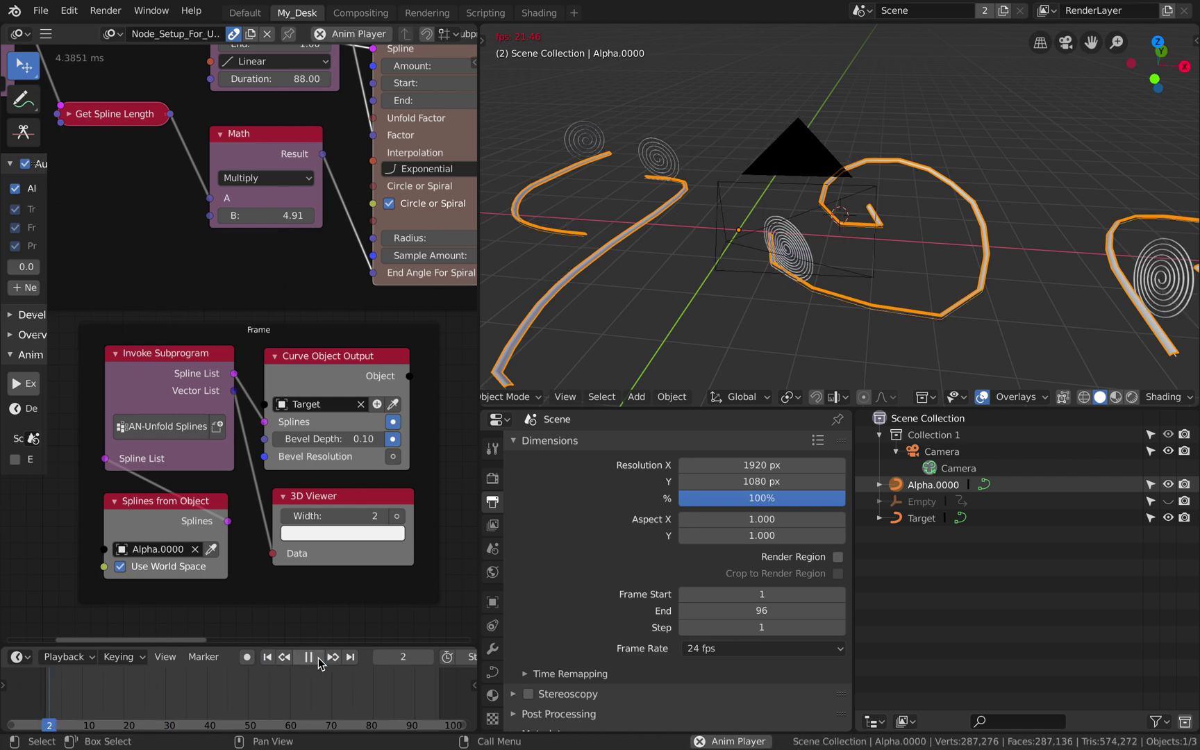
{"action": "left_click", "coordinate": [318, 657]}
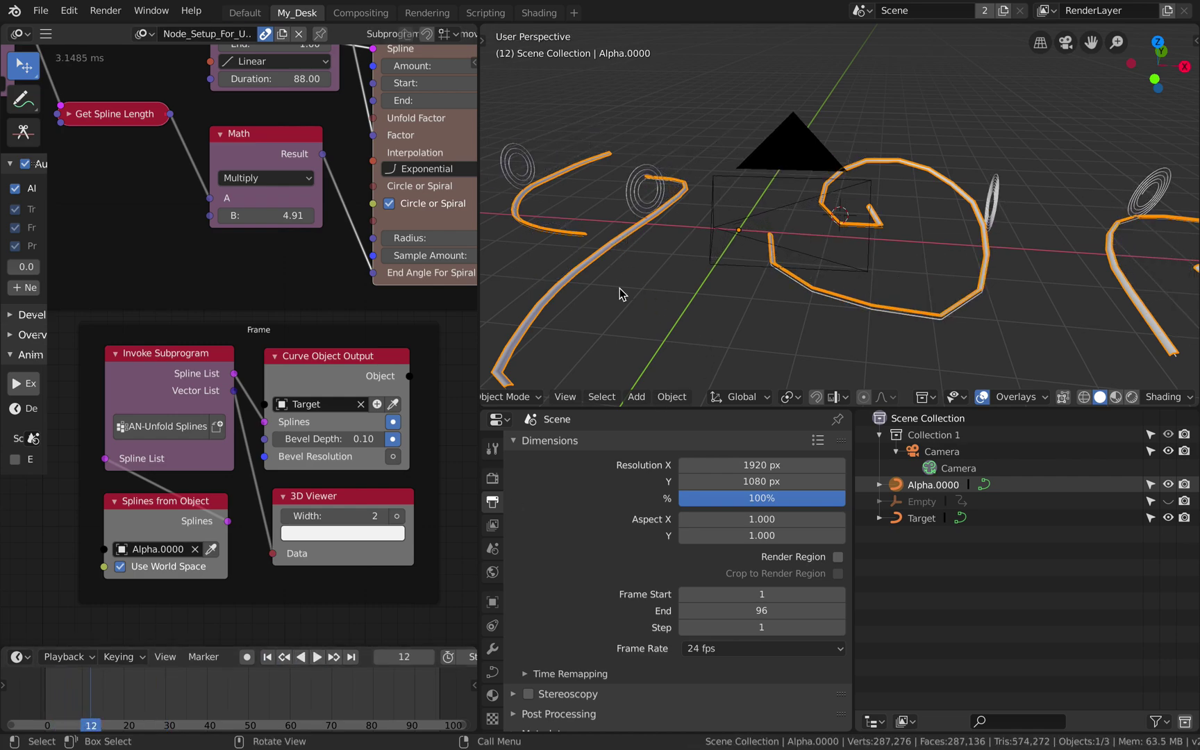
Show the Alpha.0000 curve data settings, make the object unselectable and hide it in the viewport.
{"action": "left_click", "coordinate": [493, 673]}
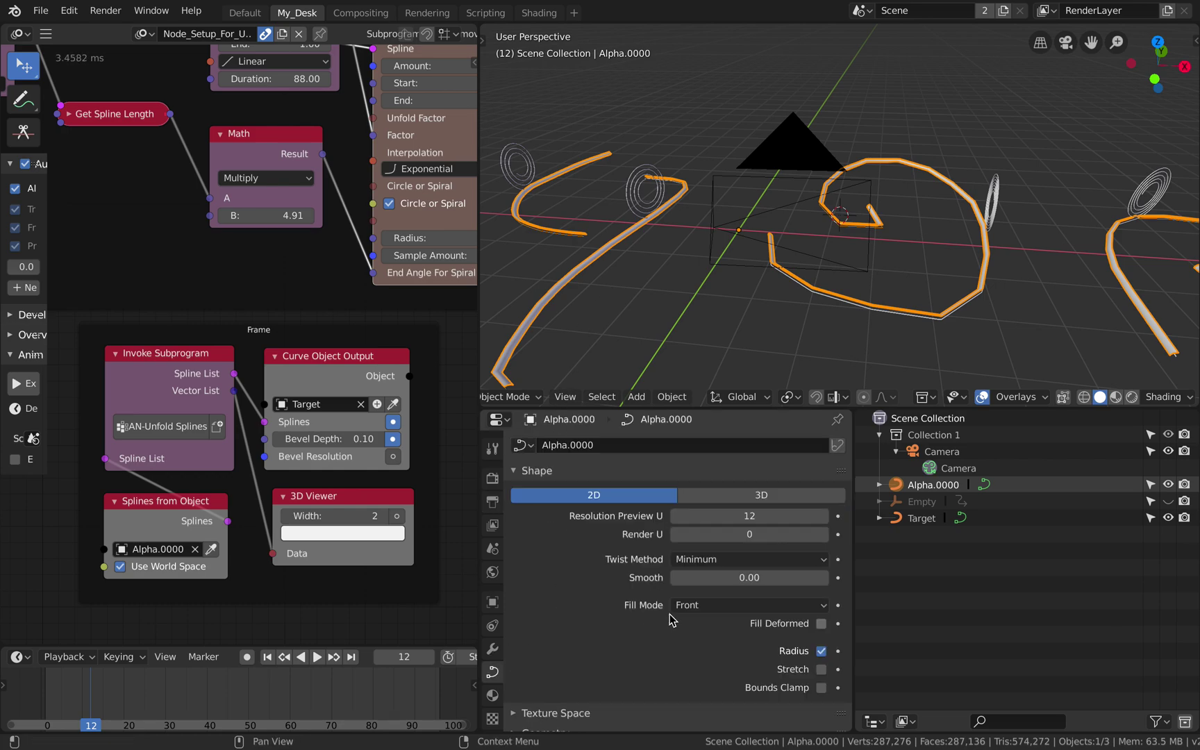
{"action": "left_click", "coordinate": [1151, 484]}
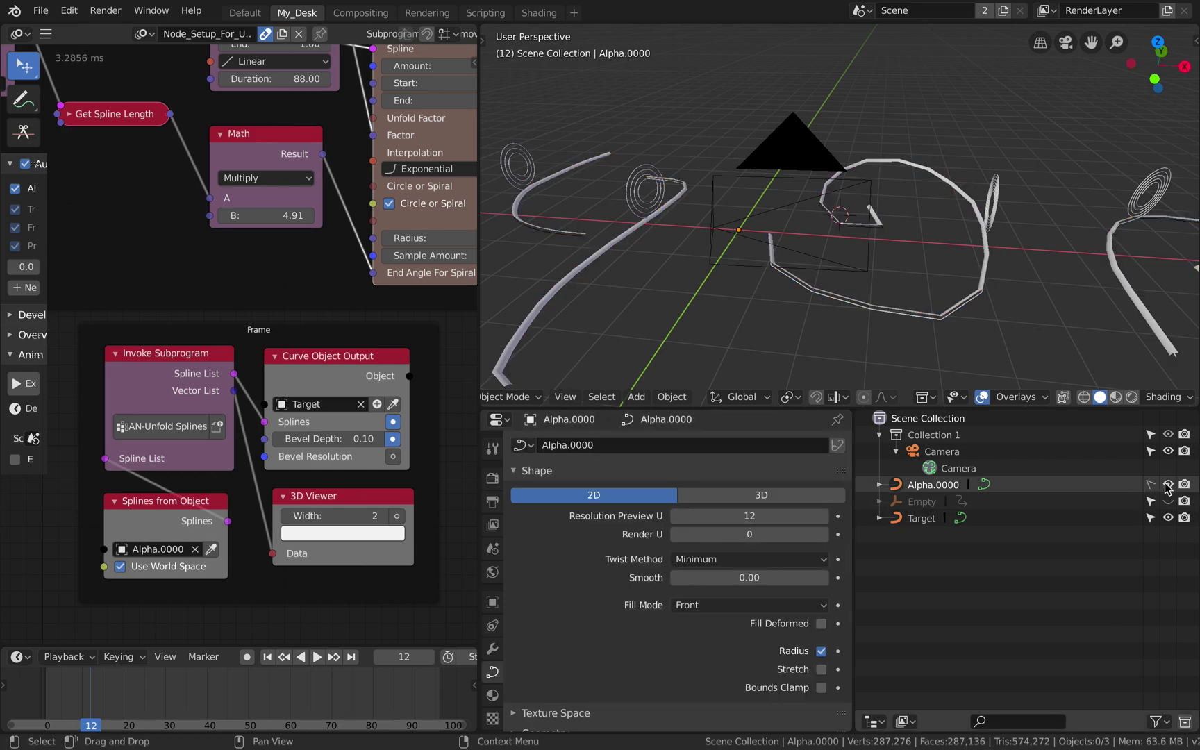
{"action": "left_click", "coordinate": [1168, 485]}
{"action": "scroll", "coordinate": [923, 236], "scroll_direction": "down", "scroll_amount": 5}
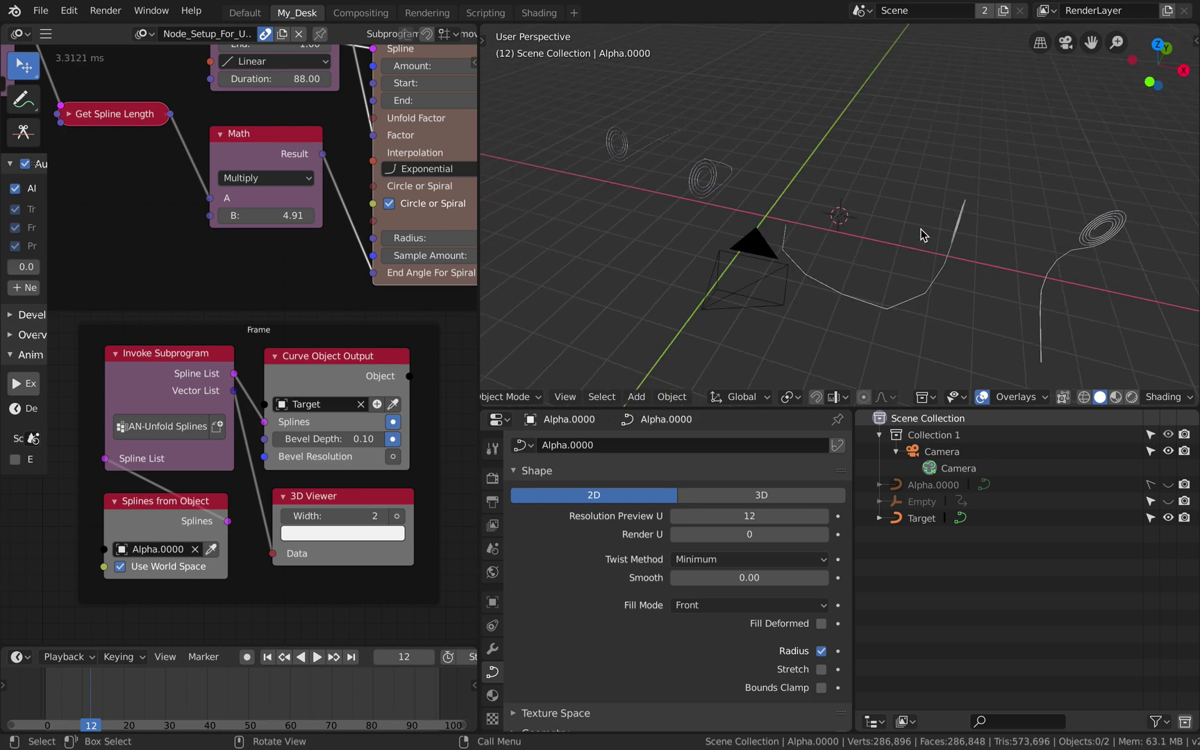
Play the unfolding from frame 1, previewing LookDev and rendered shading before returning to solid shading and stopping playback.
{"action": "left_click", "coordinate": [279, 657]}
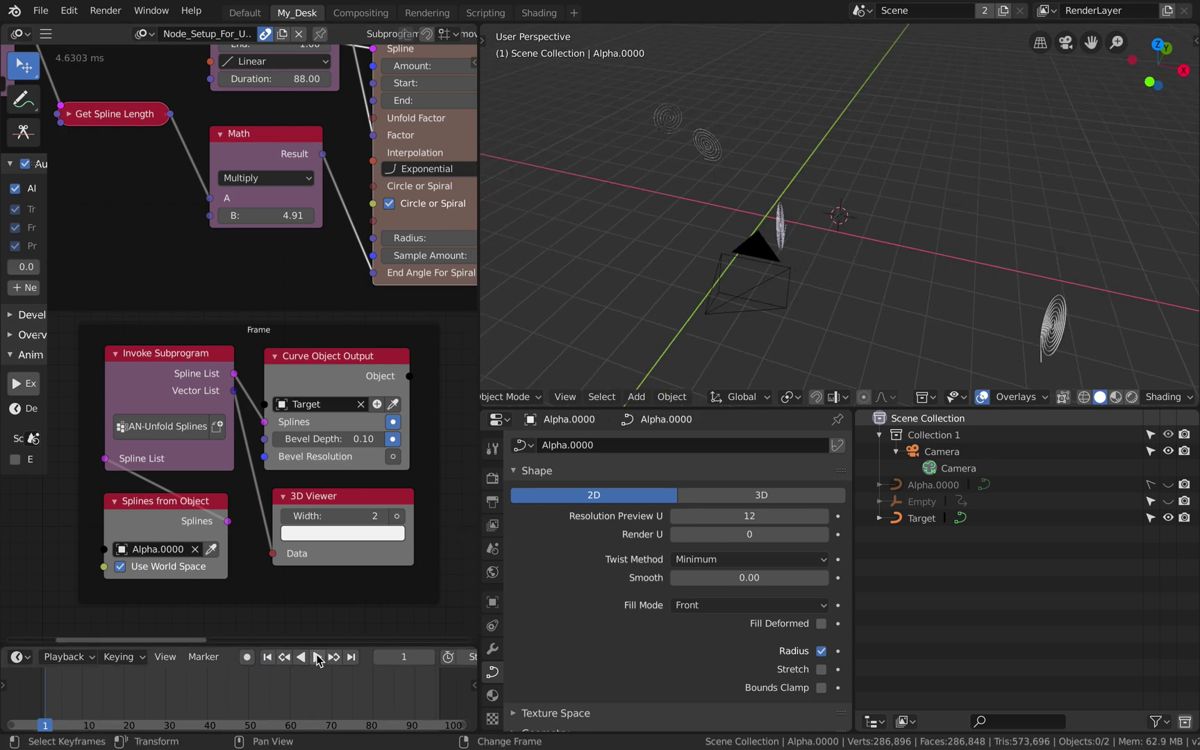
{"action": "left_click", "coordinate": [317, 657]}
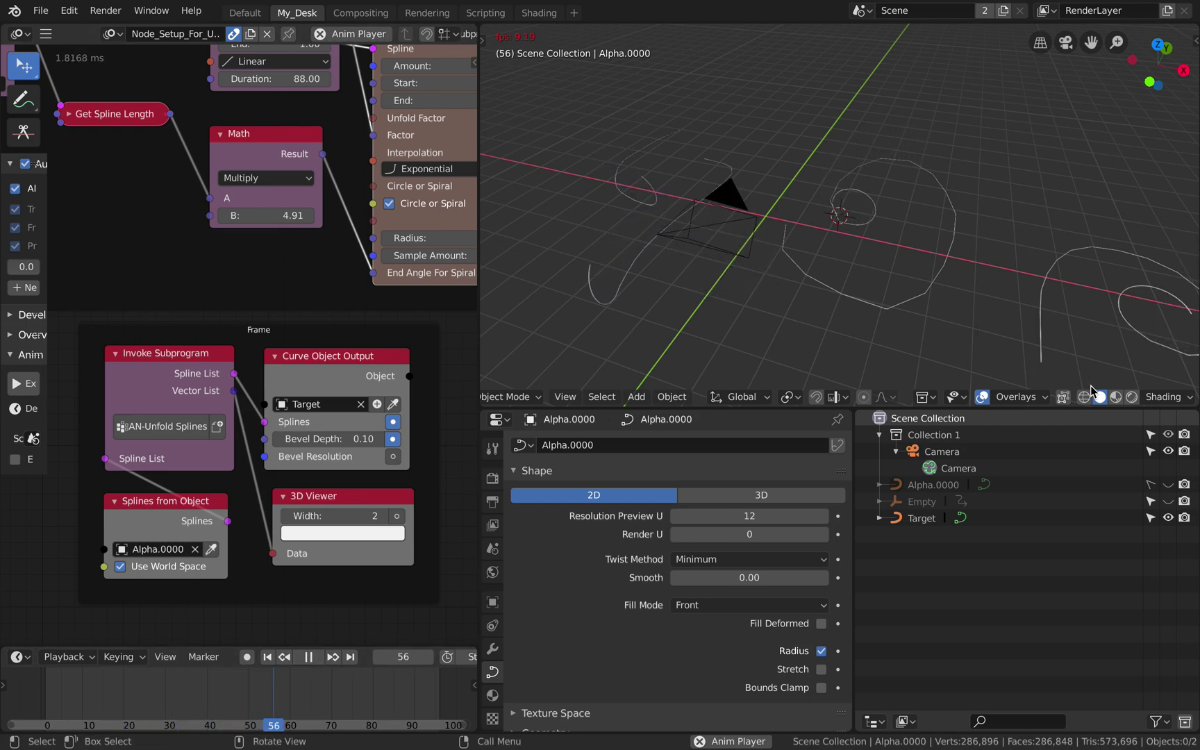
{"action": "left_click", "coordinate": [1117, 400]}
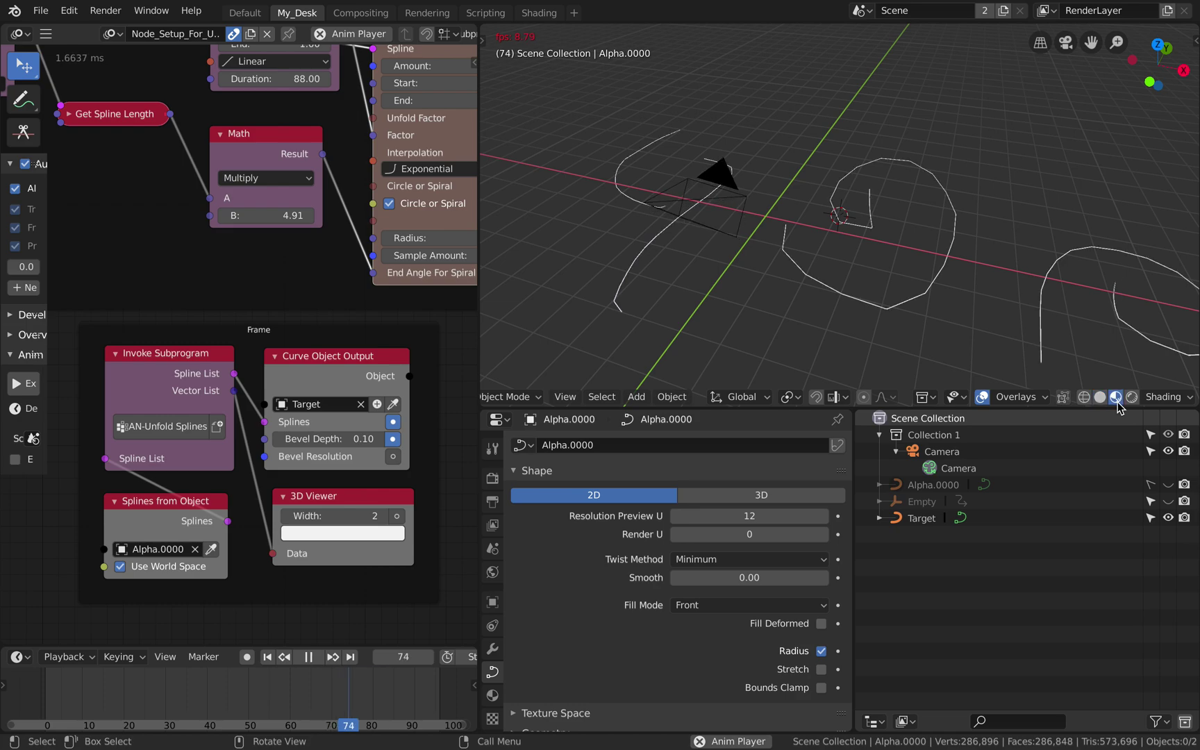
{"action": "left_click", "coordinate": [1130, 401]}
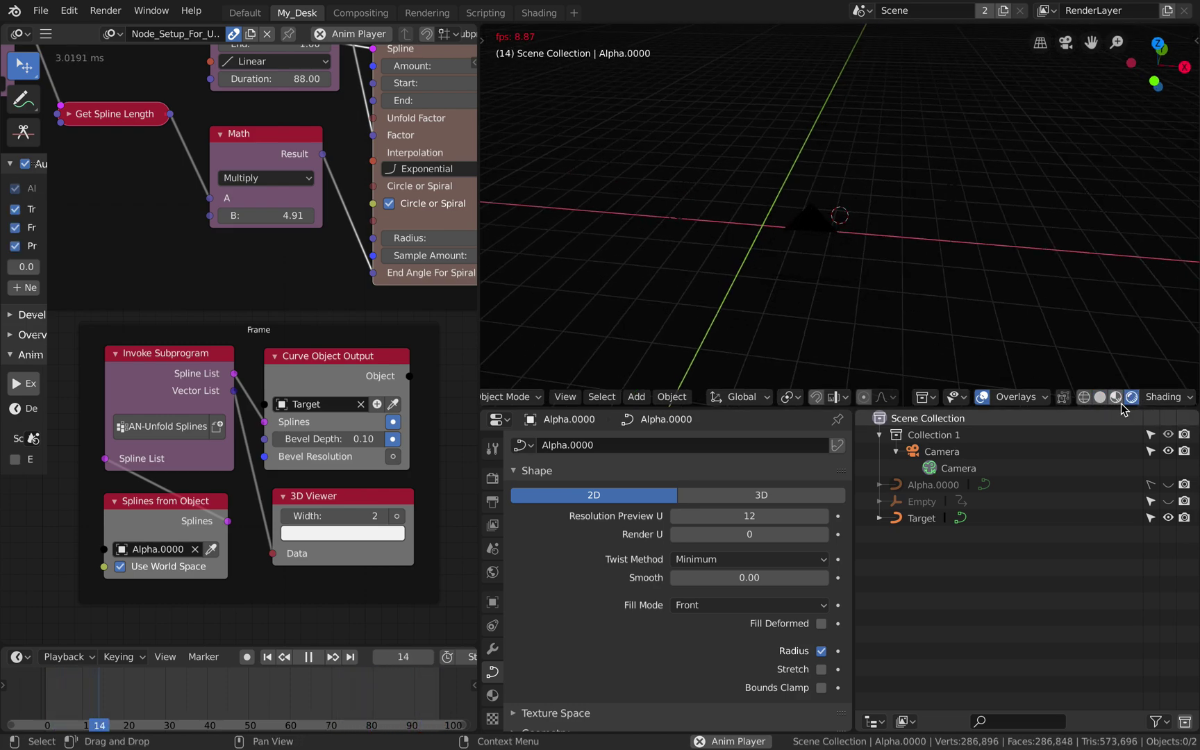
{"action": "left_click", "coordinate": [1117, 399]}
{"action": "left_click", "coordinate": [1101, 398]}
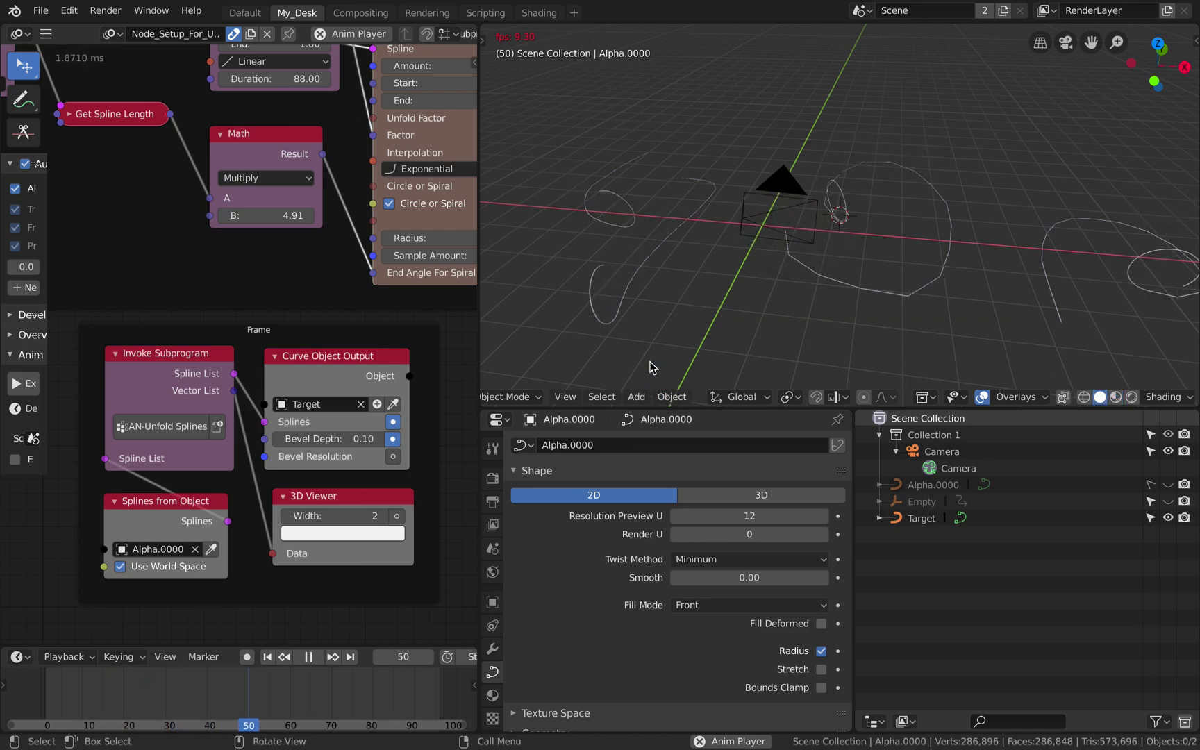
{"action": "key", "text": "space"}
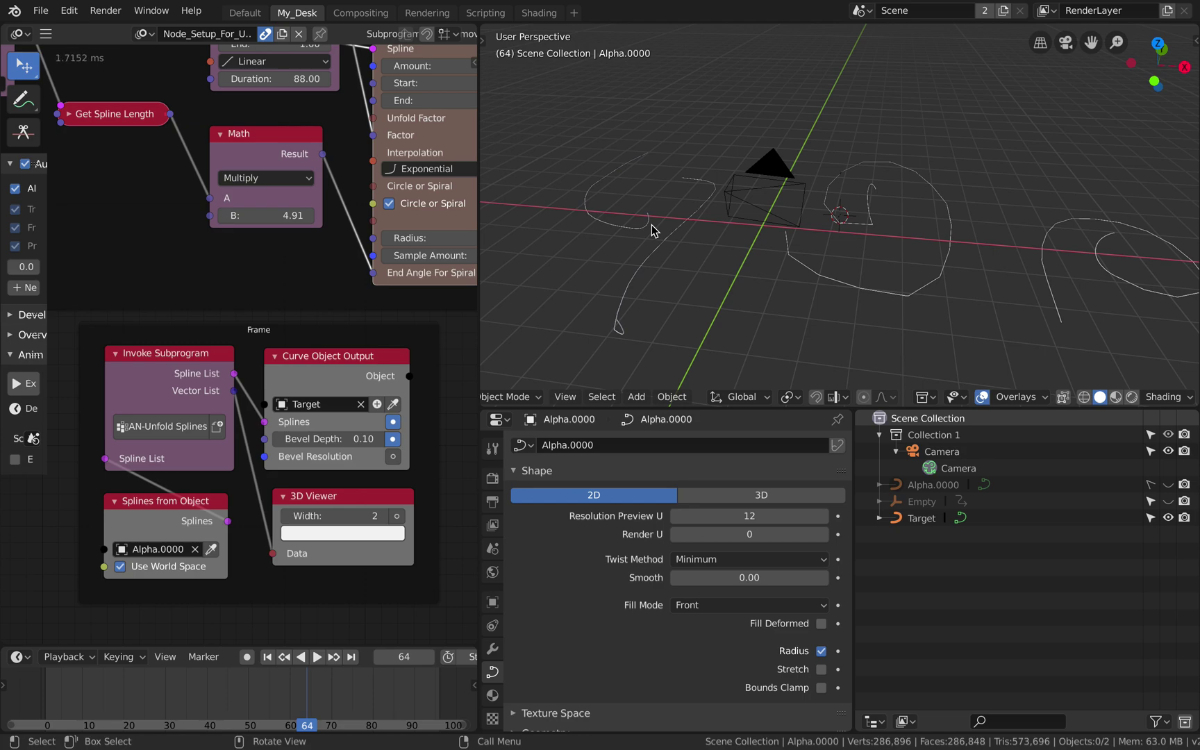
Examine the unfolded target splines up close and replay their animation from the first frame.
{"action": "scroll", "coordinate": [651, 225], "scroll_direction": "up", "scroll_amount": 3}
{"action": "scroll", "coordinate": [651, 224], "scroll_direction": "down", "scroll_amount": 2}
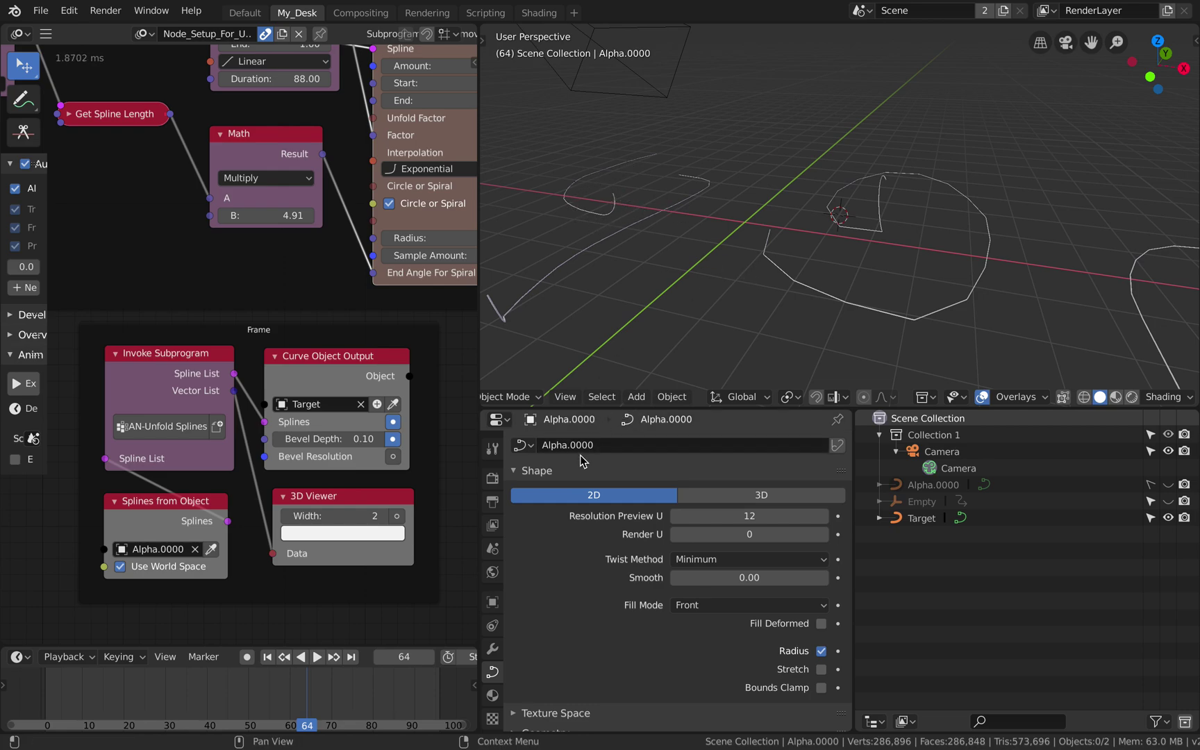
{"action": "left_click", "coordinate": [270, 657]}
{"action": "left_click", "coordinate": [318, 657]}
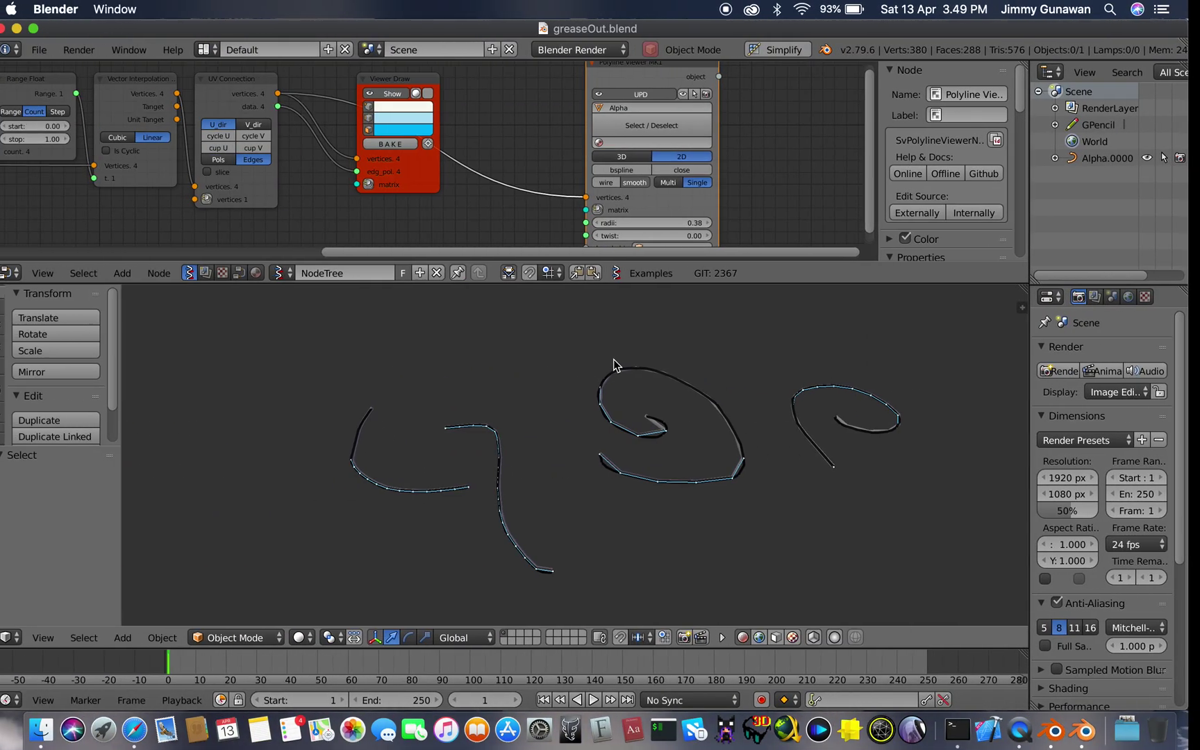
In the Blender 2.79 session with greaseOut.blend, remove the existing Grease Pencil layer and delete the Alpha.0000 curve.
{"action": "left_click", "coordinate": [1034, 312]}
{"action": "left_click", "coordinate": [1011, 377]}
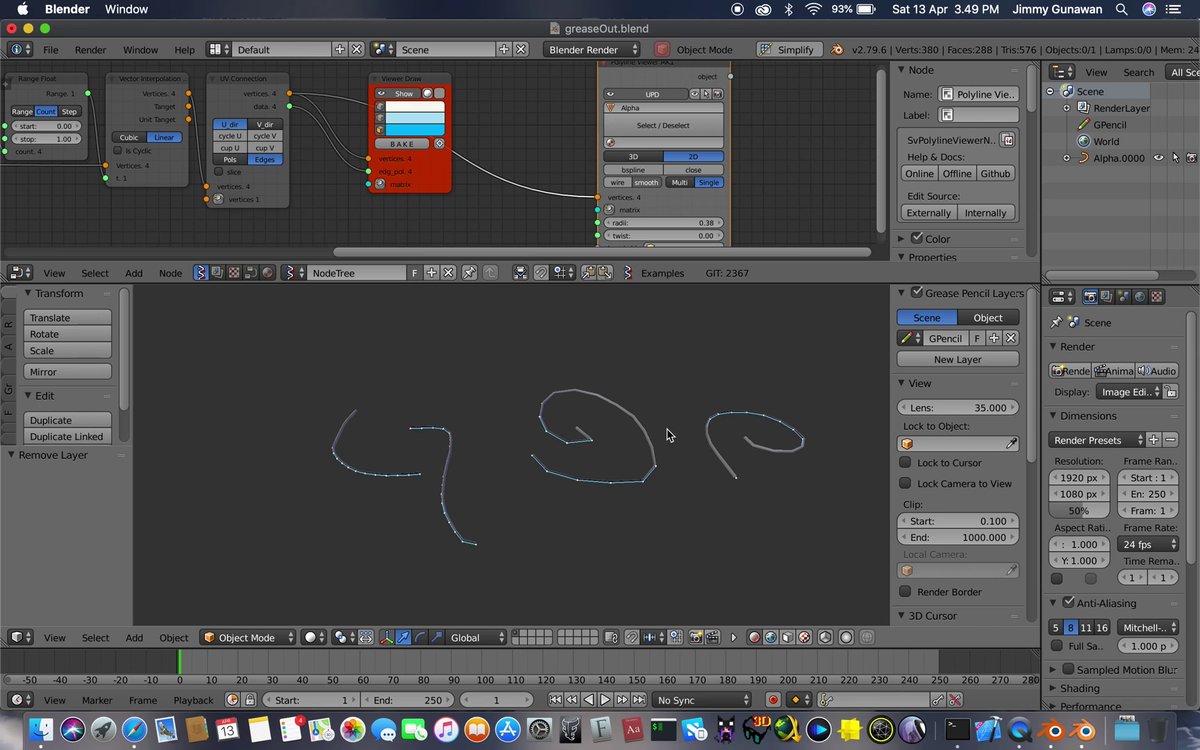
{"action": "key", "text": "a"}
{"action": "key", "text": "Delete"}
{"action": "scroll", "coordinate": [549, 434], "scroll_direction": "down", "scroll_amount": 5}
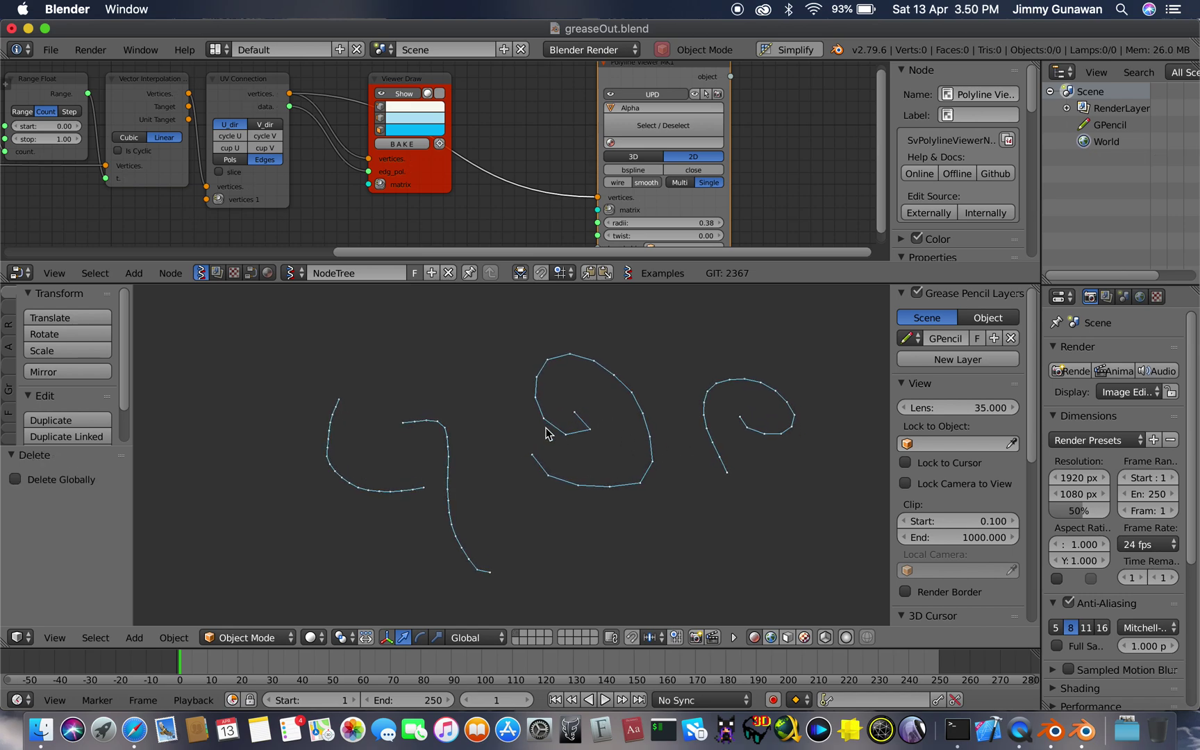
Handwrite the word "blend" with Grease Pencil strokes across the viewport in the top view.
{"action": "scroll", "coordinate": [548, 433], "scroll_direction": "left", "scroll_amount": 5}
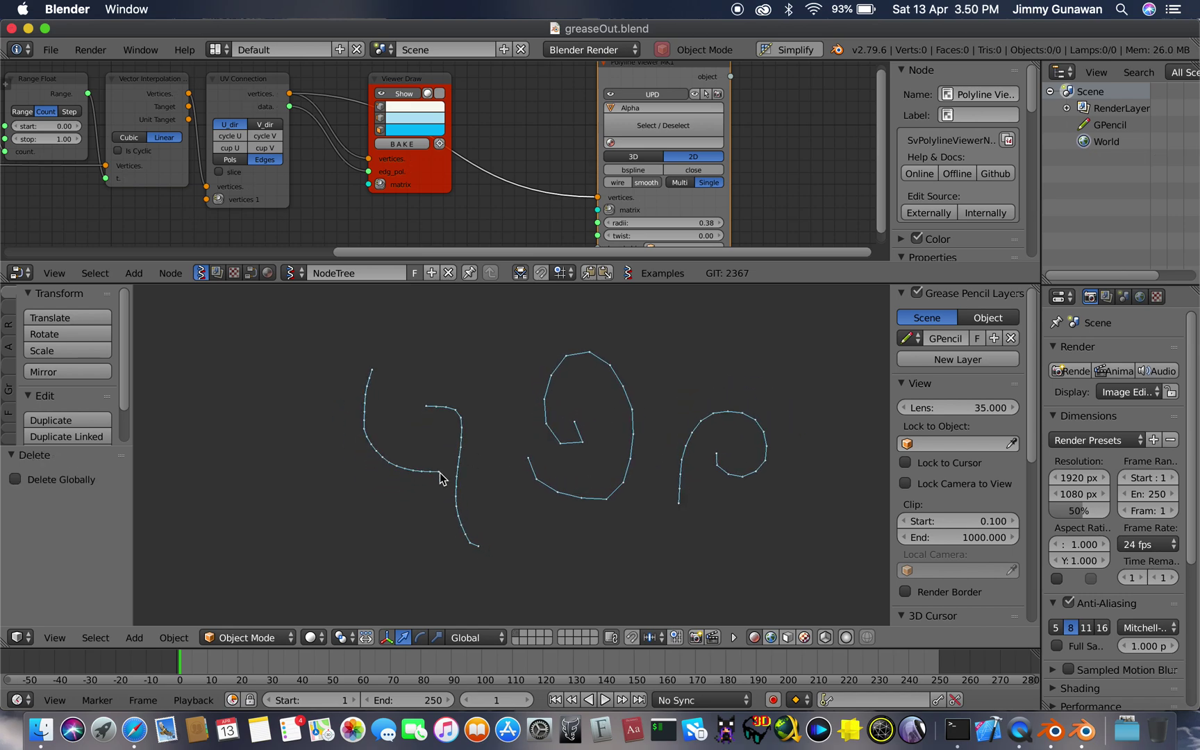
{"action": "left_click", "coordinate": [55, 638]}
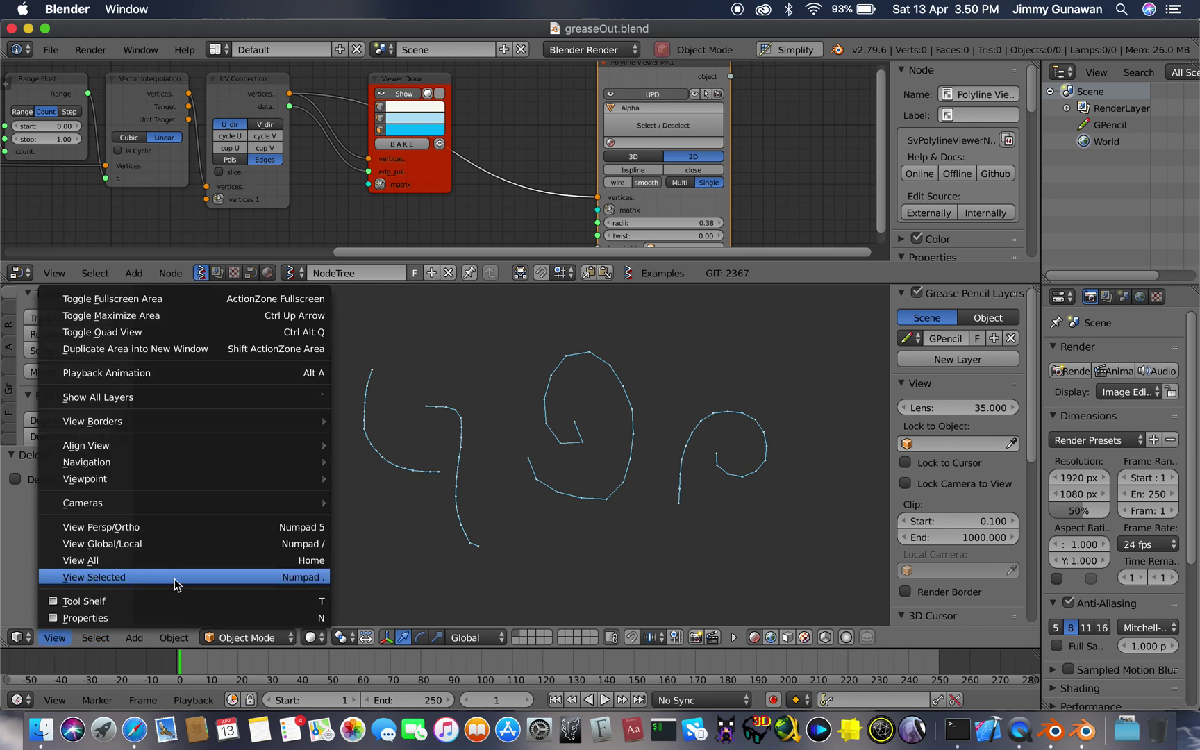
{"action": "mouse_move", "coordinate": [218, 480]}
{"action": "left_click", "coordinate": [416, 501]}
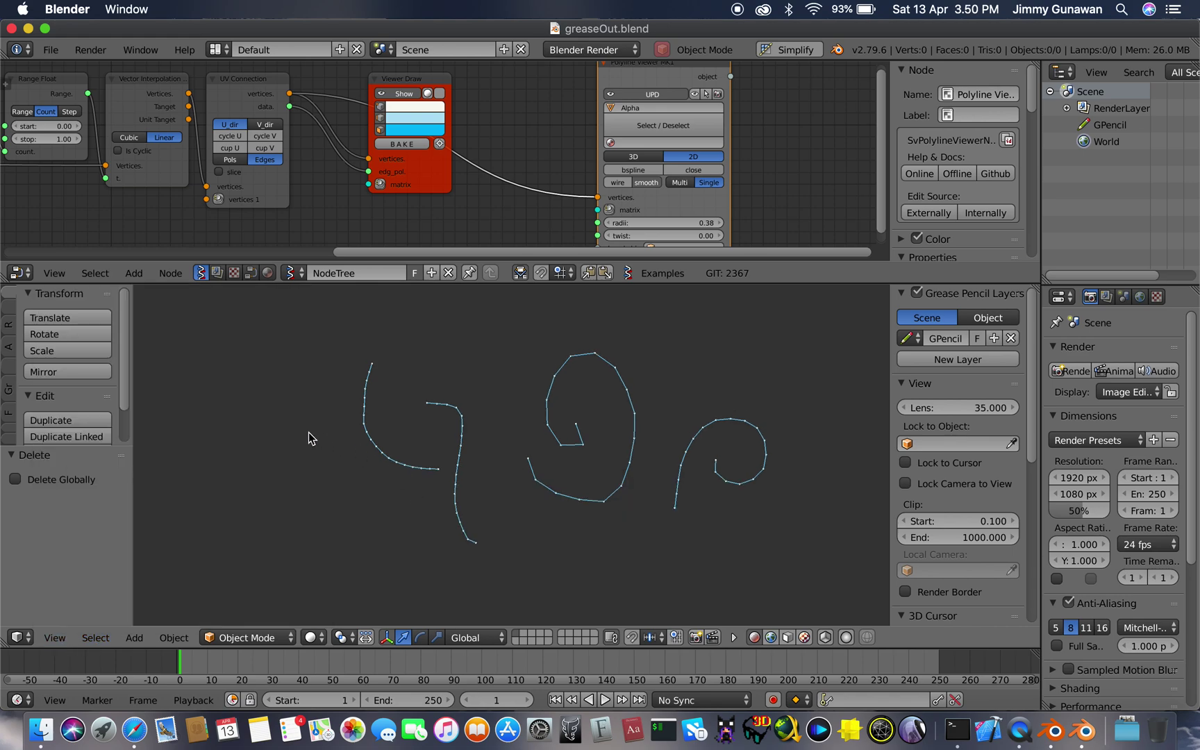
{"action": "key", "text": "alt+shift+z"}
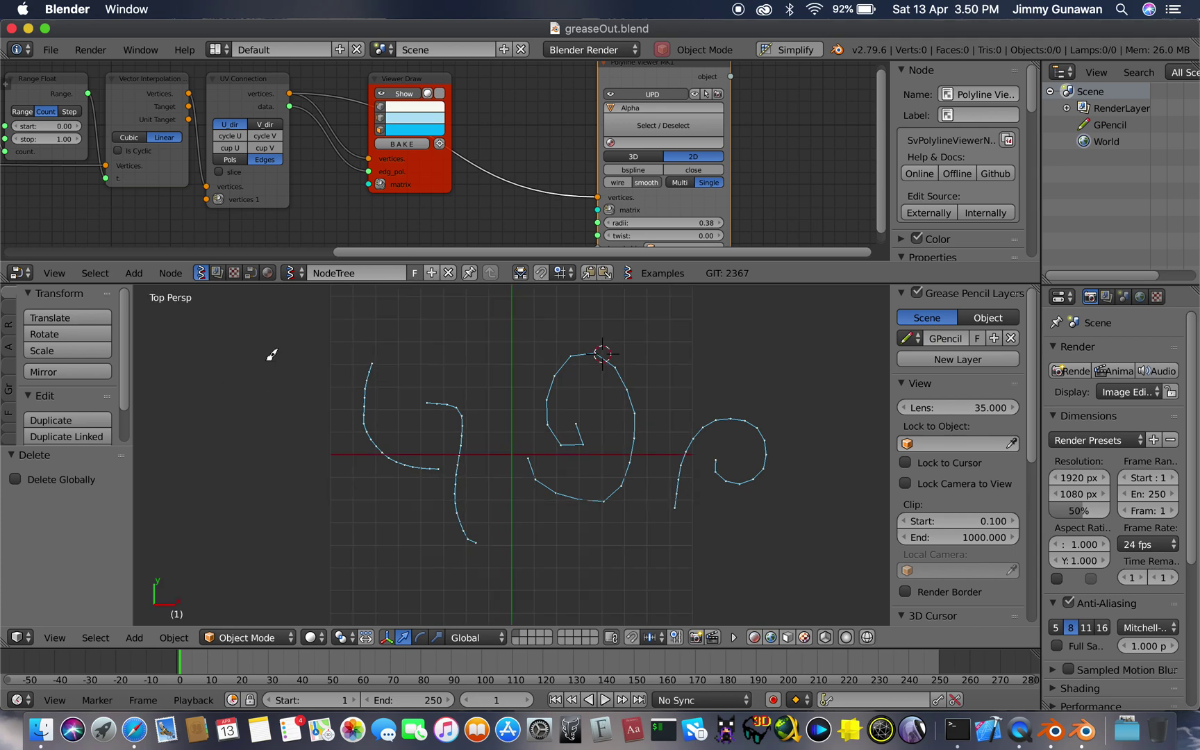
{"action": "left_click_drag", "start_coordinate": [265, 361], "coordinate": [253, 479]}
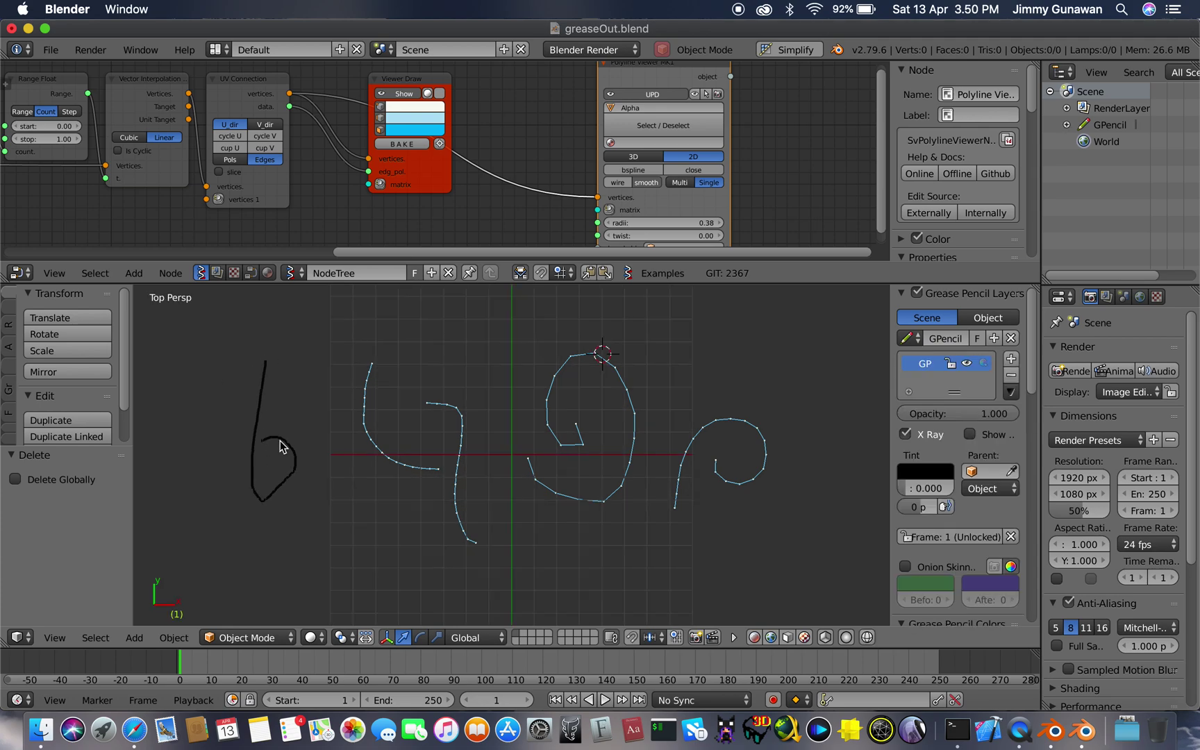
{"action": "key", "text": "alt+shift+z"}
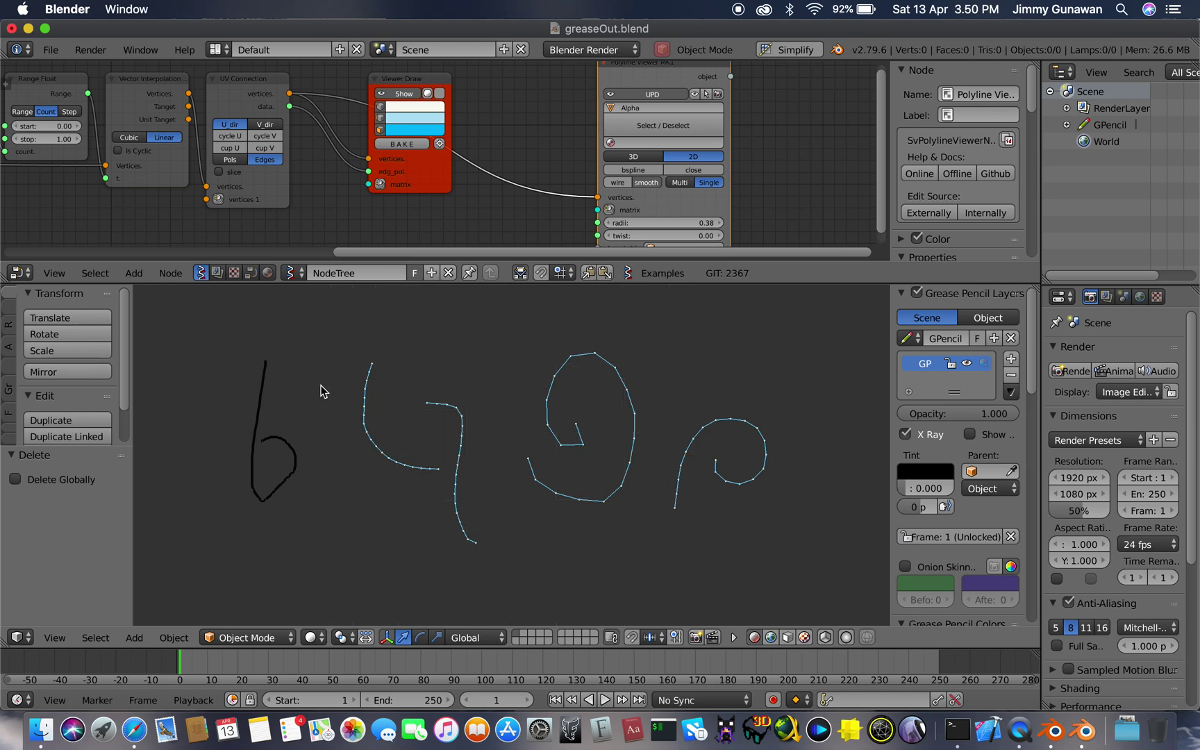
{"action": "mouse_move", "coordinate": [339, 458]}
{"action": "left_mouse_down"}
{"action": "mouse_move", "coordinate": [387, 484]}
{"action": "mouse_move", "coordinate": [439, 474]}
{"action": "left_mouse_up"}
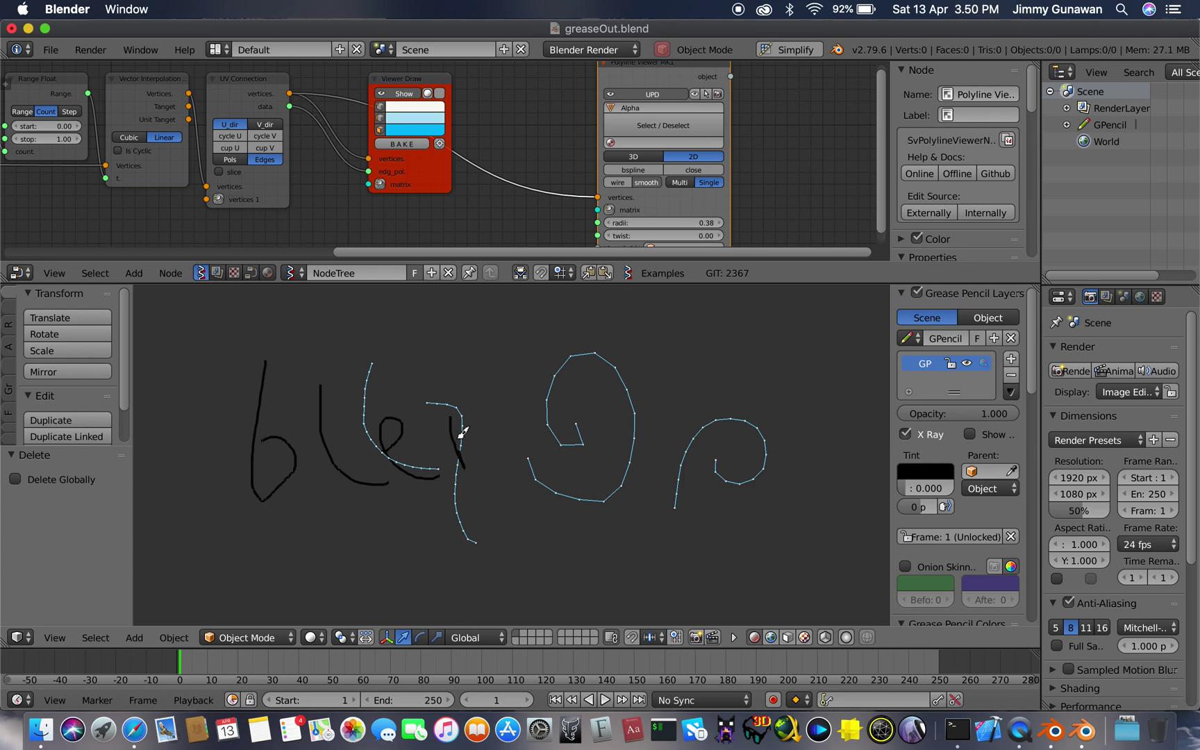
{"action": "left_click_drag", "start_coordinate": [515, 468], "coordinate": [517, 471]}
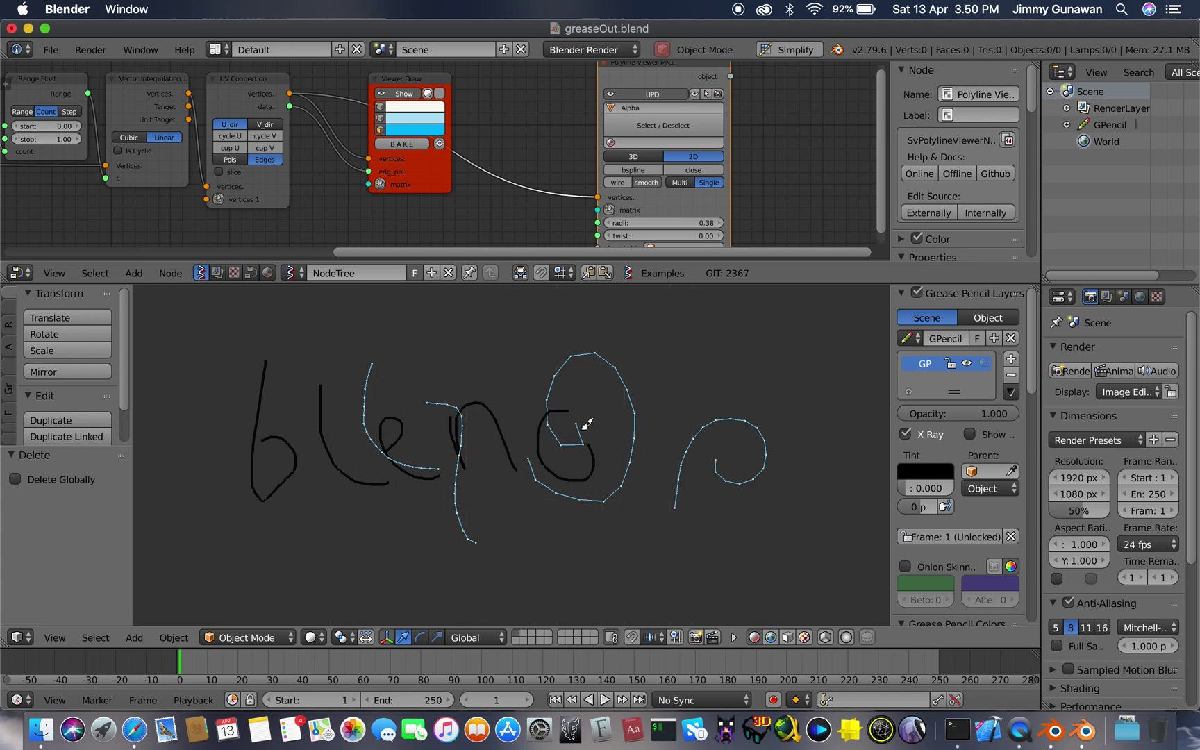
{"action": "left_click_drag", "start_coordinate": [574, 344], "coordinate": [580, 345]}
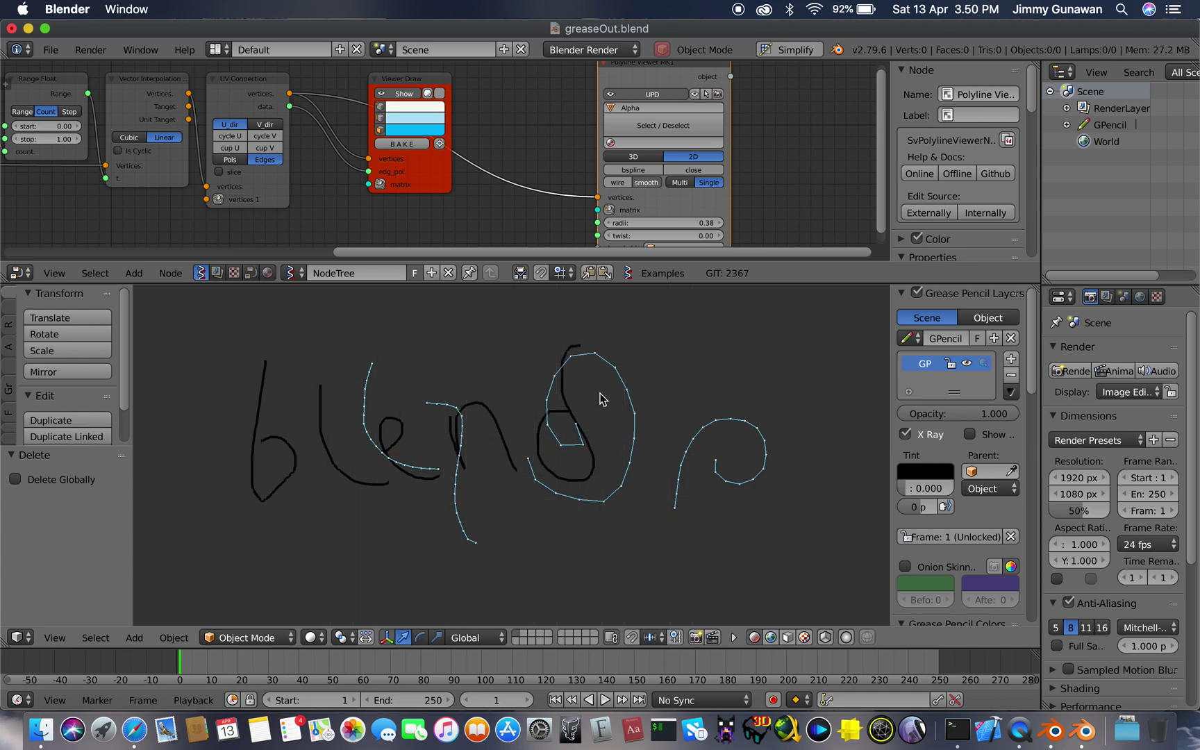
Save greaseOut.blend and run the timeline from the first frame to regenerate the Alpha curve from the new strokes.
{"action": "key", "text": "super+s"}
{"action": "left_click", "coordinate": [409, 439]}
{"action": "left_click", "coordinate": [556, 701]}
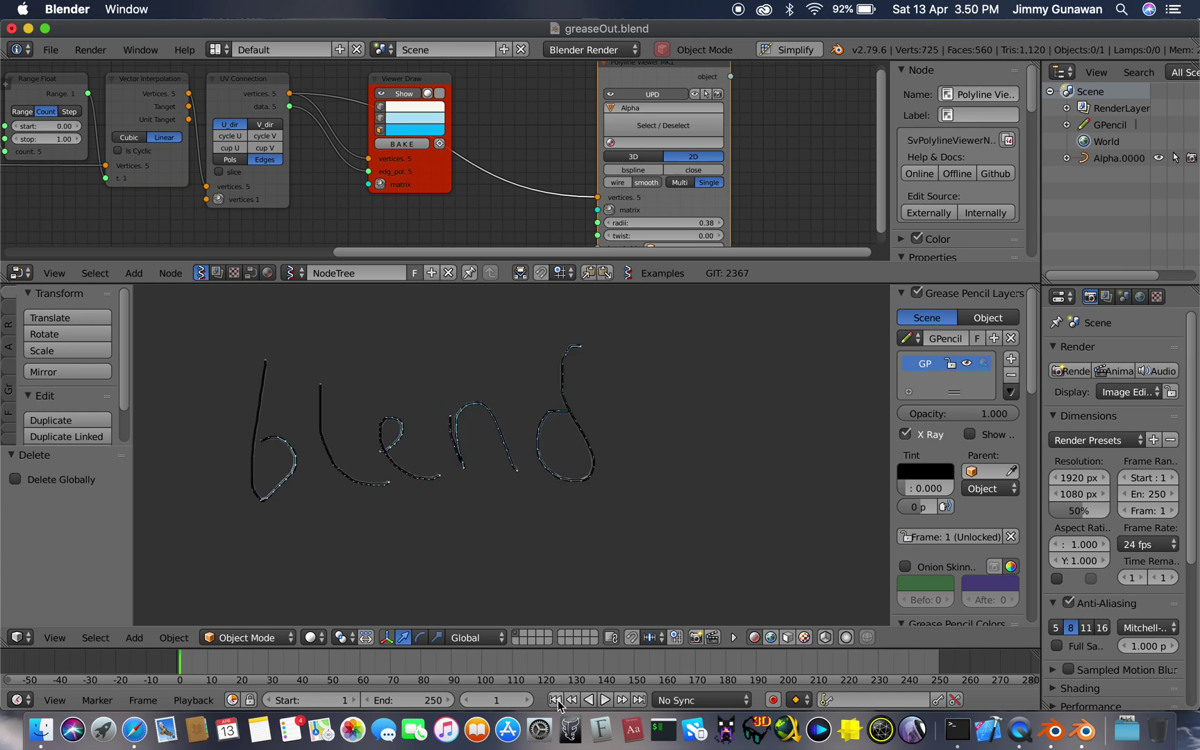
{"action": "left_click", "coordinate": [606, 700]}
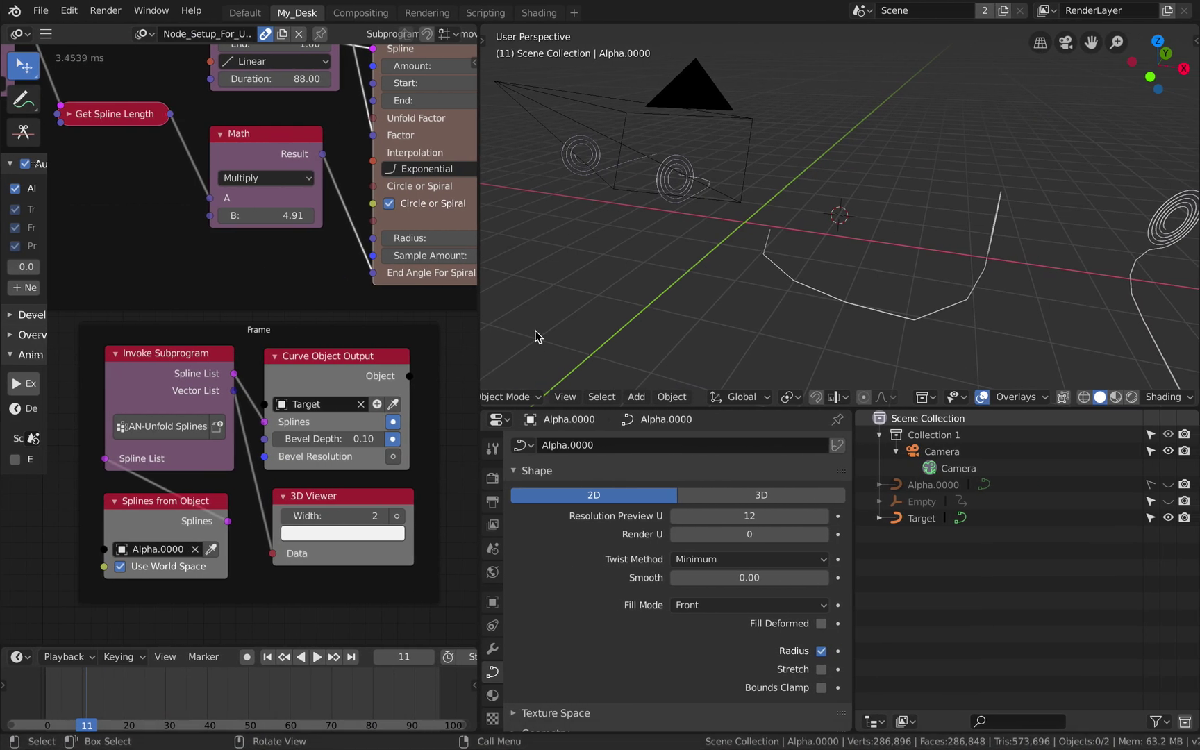
In the Blender 2.80 session, delete the old Alpha.0000 curve and append the regenerated handwriting curve from greaseOut.blend.
{"action": "middle_click_drag", "start_coordinate": [563, 224], "coordinate": [575, 238]}
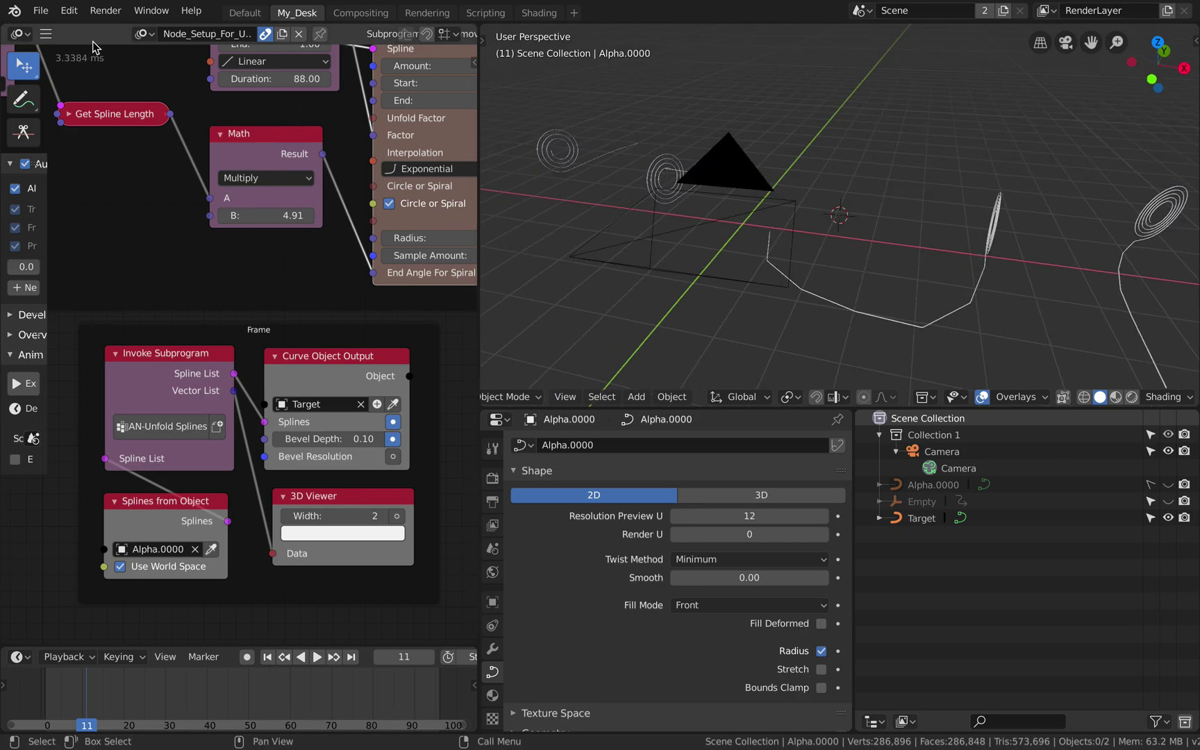
{"action": "right_click", "coordinate": [947, 484]}
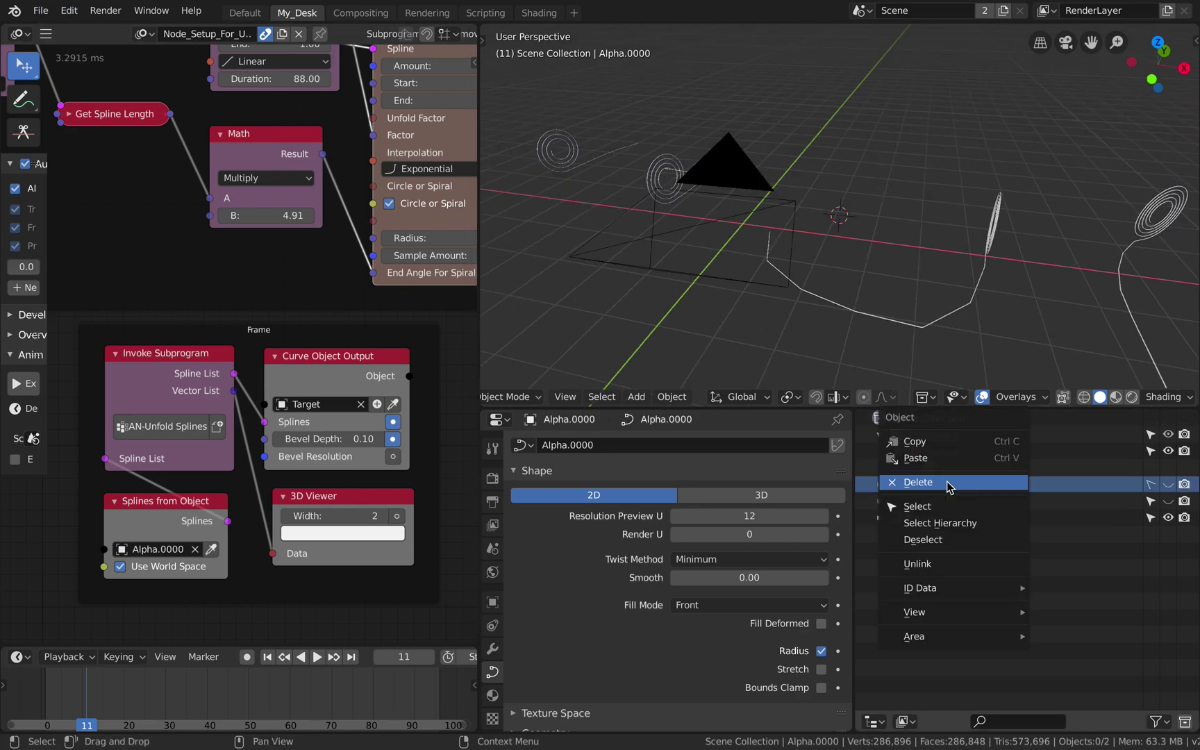
{"action": "left_click", "coordinate": [945, 485]}
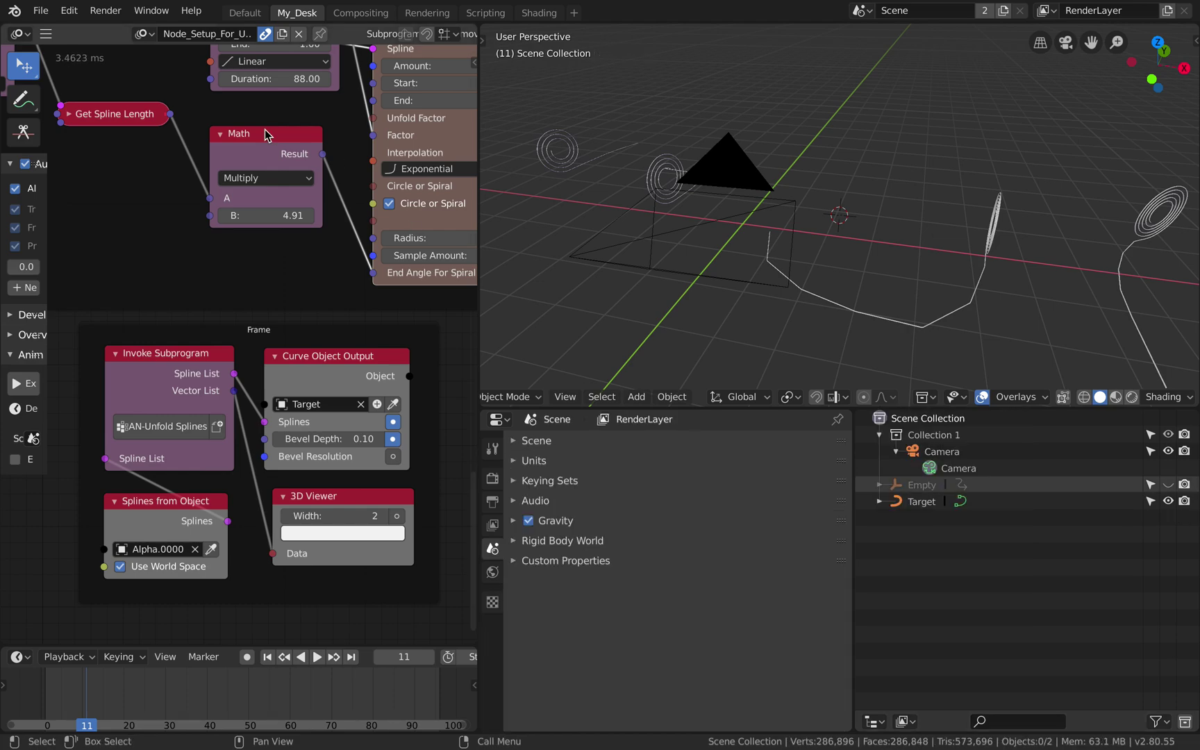
{"action": "left_click", "coordinate": [42, 11]}
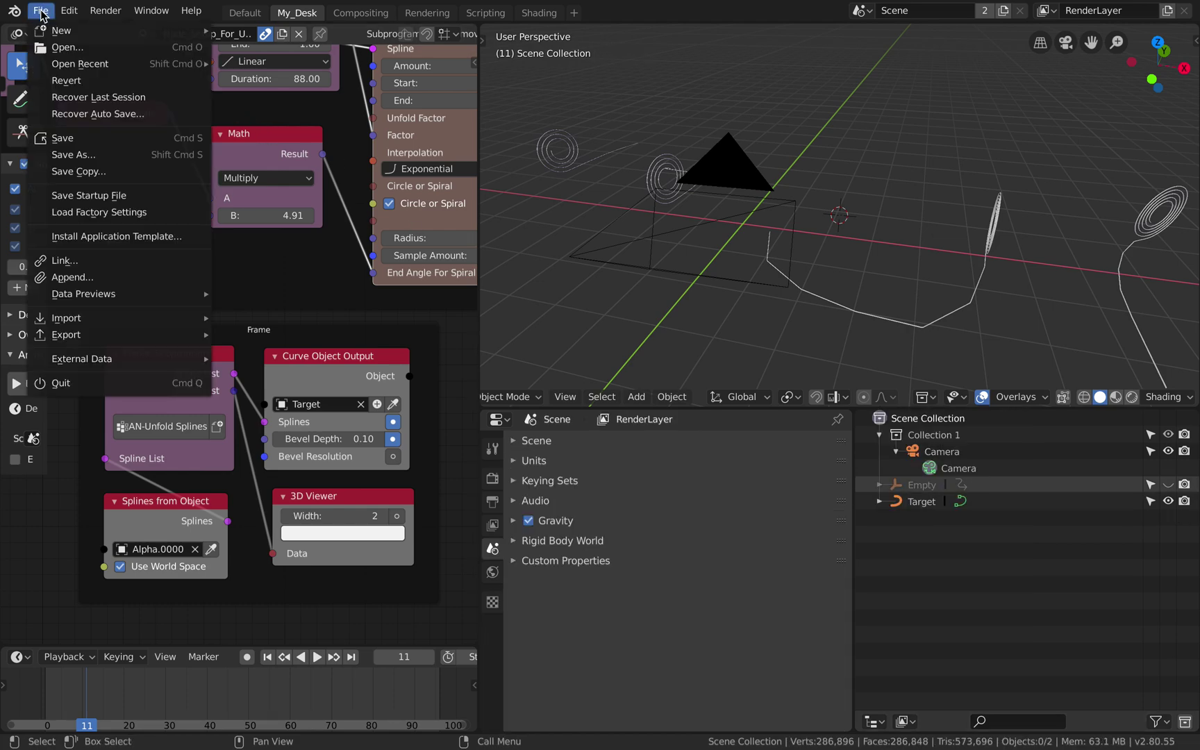
{"action": "left_click", "coordinate": [118, 277]}
{"action": "double_click", "coordinate": [251, 113]}
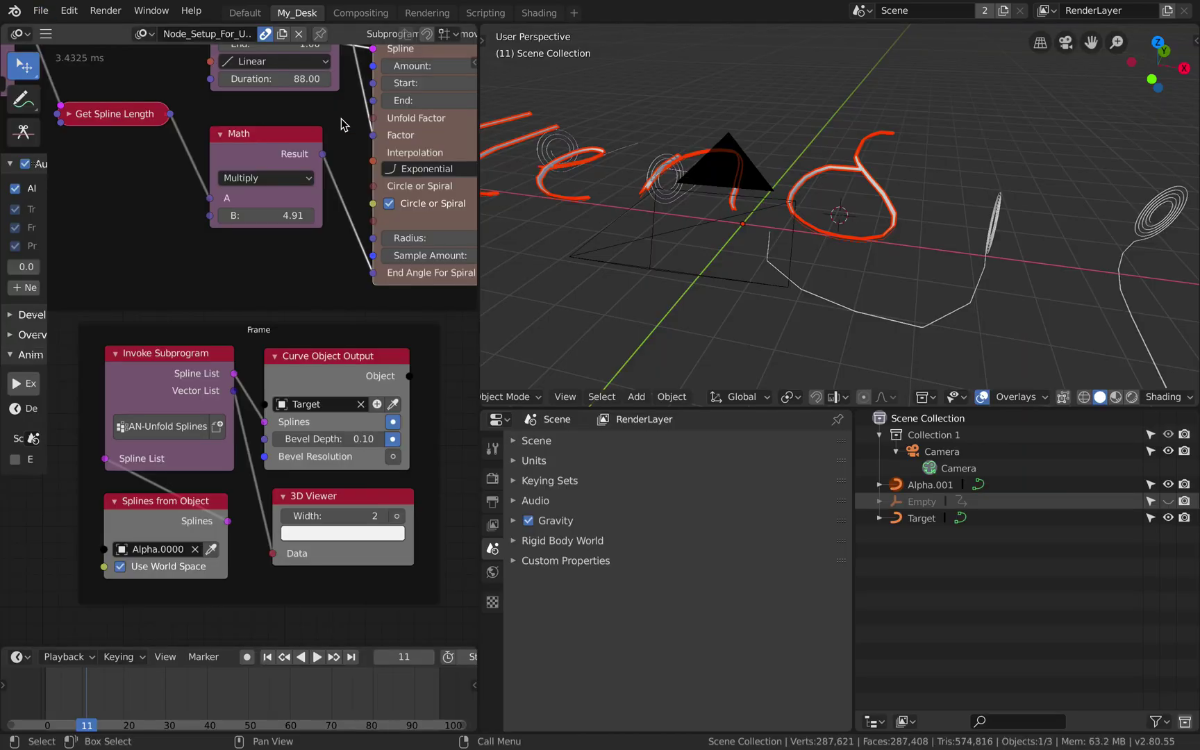
Examine the appended "blend" curve in the viewport and play the animation from the first frame, then stop it.
{"action": "scroll", "coordinate": [746, 229], "scroll_direction": "up", "scroll_amount": 10}
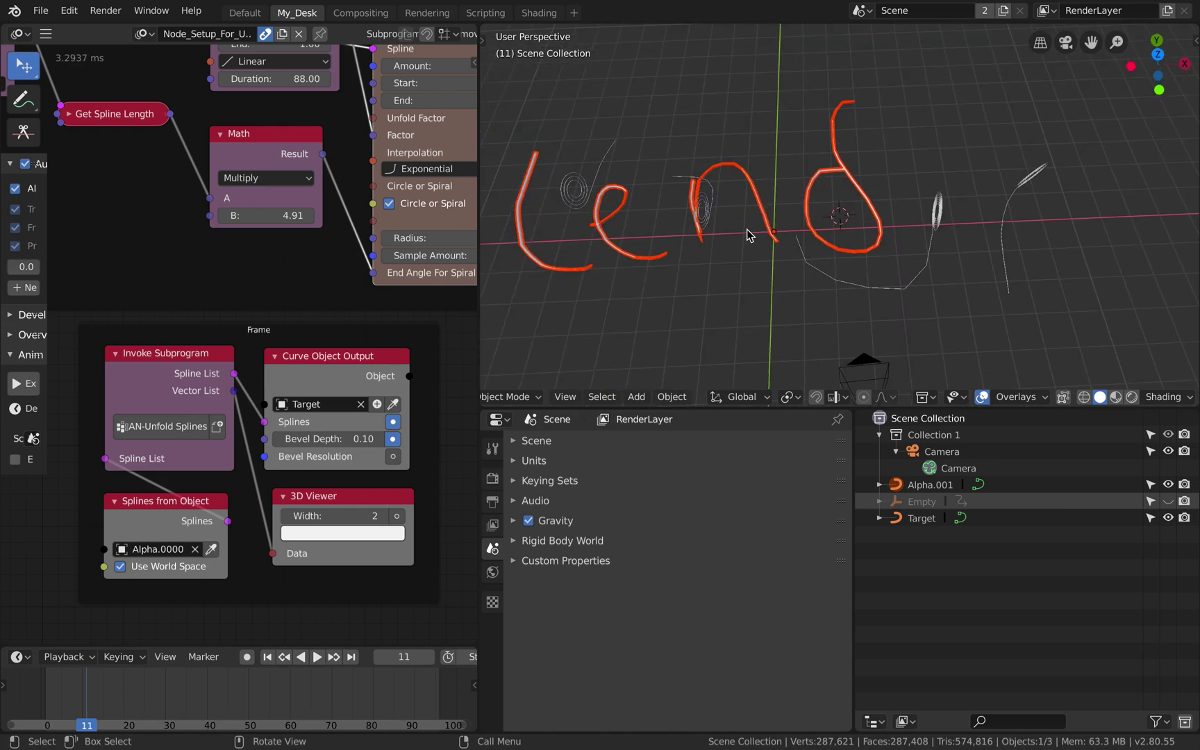
{"action": "scroll", "coordinate": [747, 228], "scroll_direction": "left", "scroll_amount": 5, "text": "shift"}
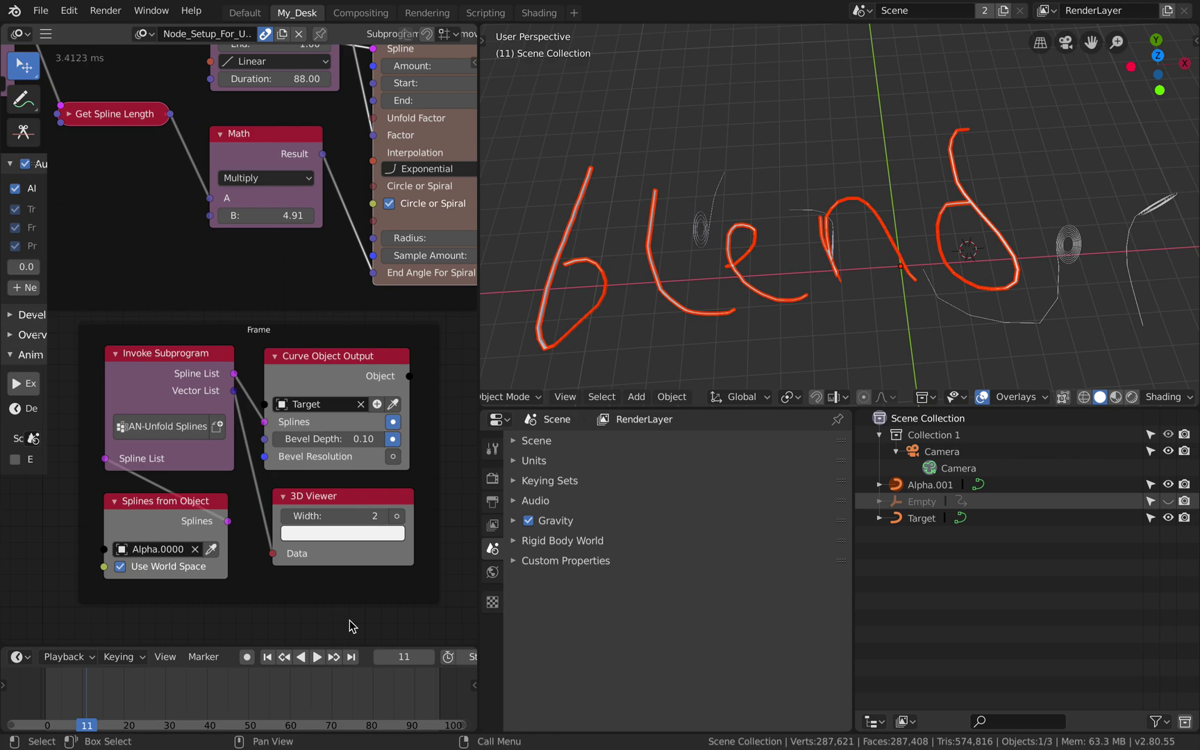
{"action": "left_click", "coordinate": [267, 657]}
{"action": "left_click", "coordinate": [317, 657]}
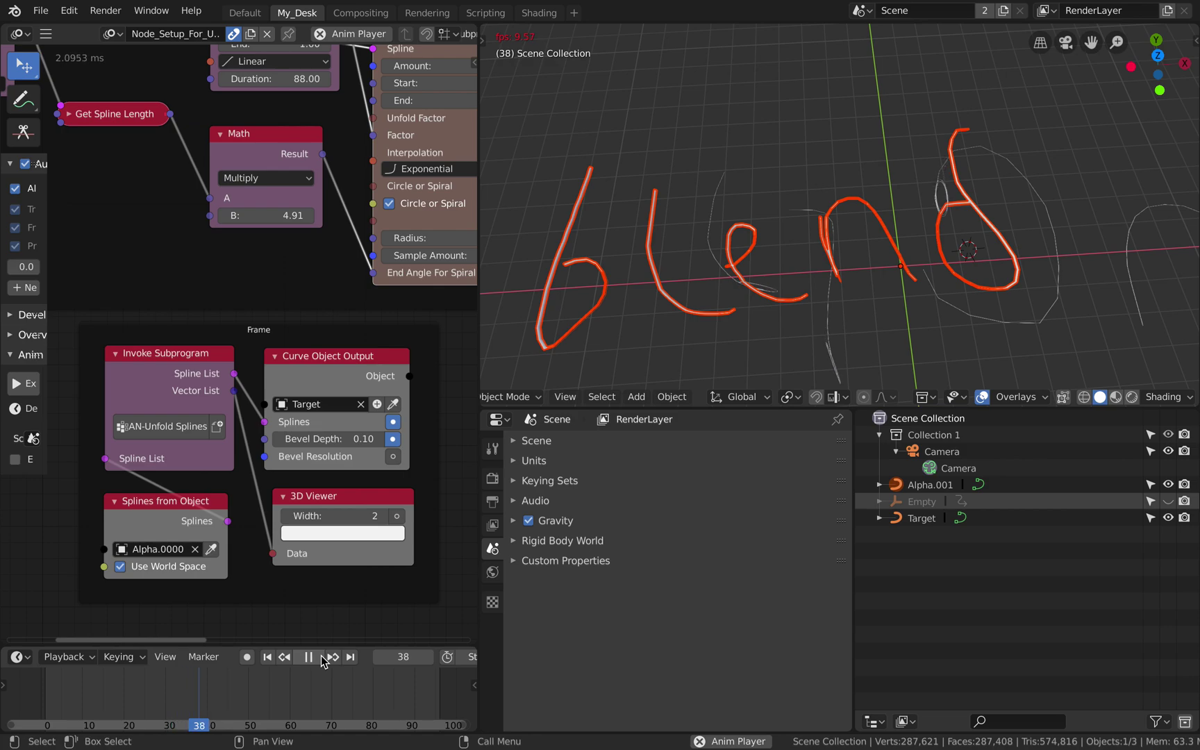
{"action": "left_click", "coordinate": [309, 657]}
Convert all splines of the Alpha.001 curve to the Bezier type and return to Object Mode.
{"action": "middle_click_drag", "start_coordinate": [805, 215], "coordinate": [827, 208]}
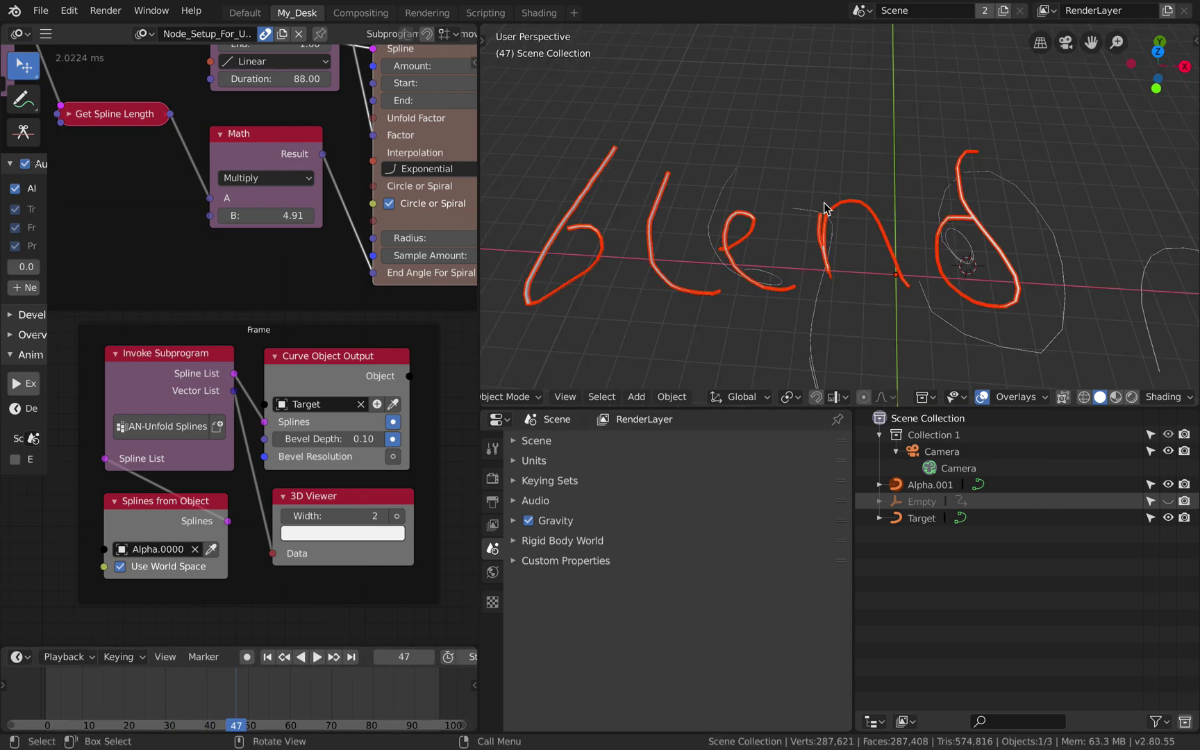
{"action": "left_click", "coordinate": [660, 202]}
{"action": "key", "text": "Tab"}
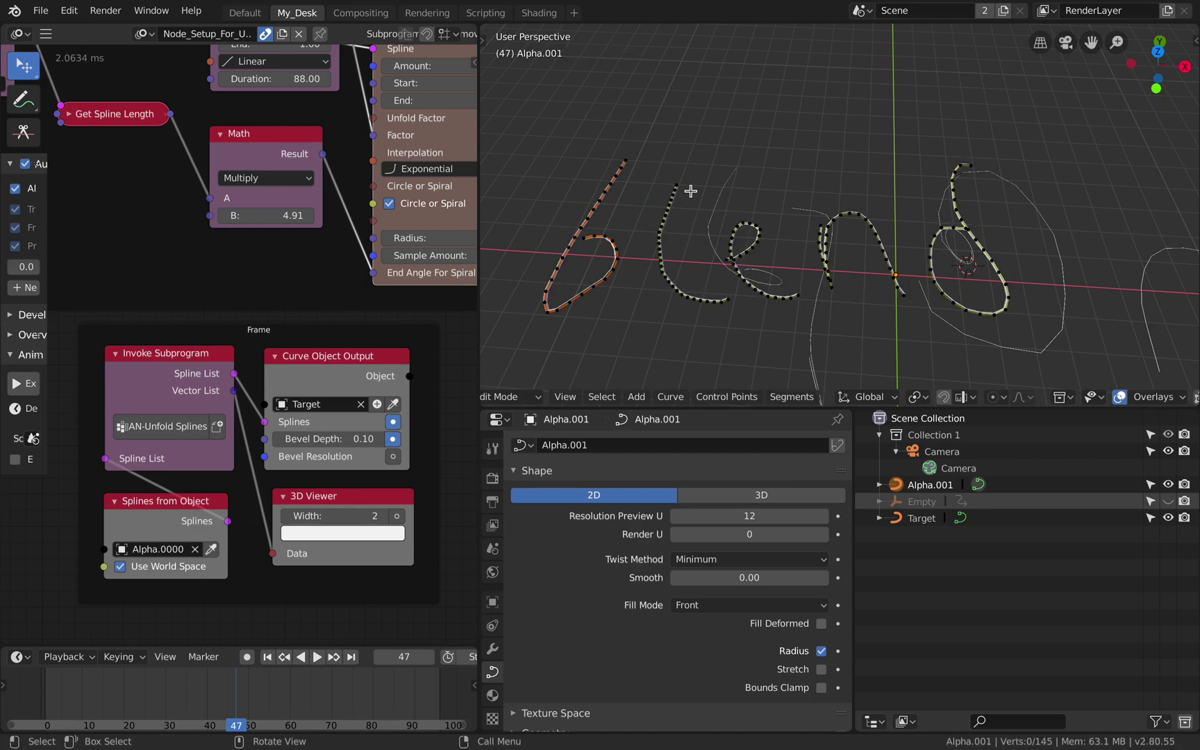
{"action": "key", "text": "a"}
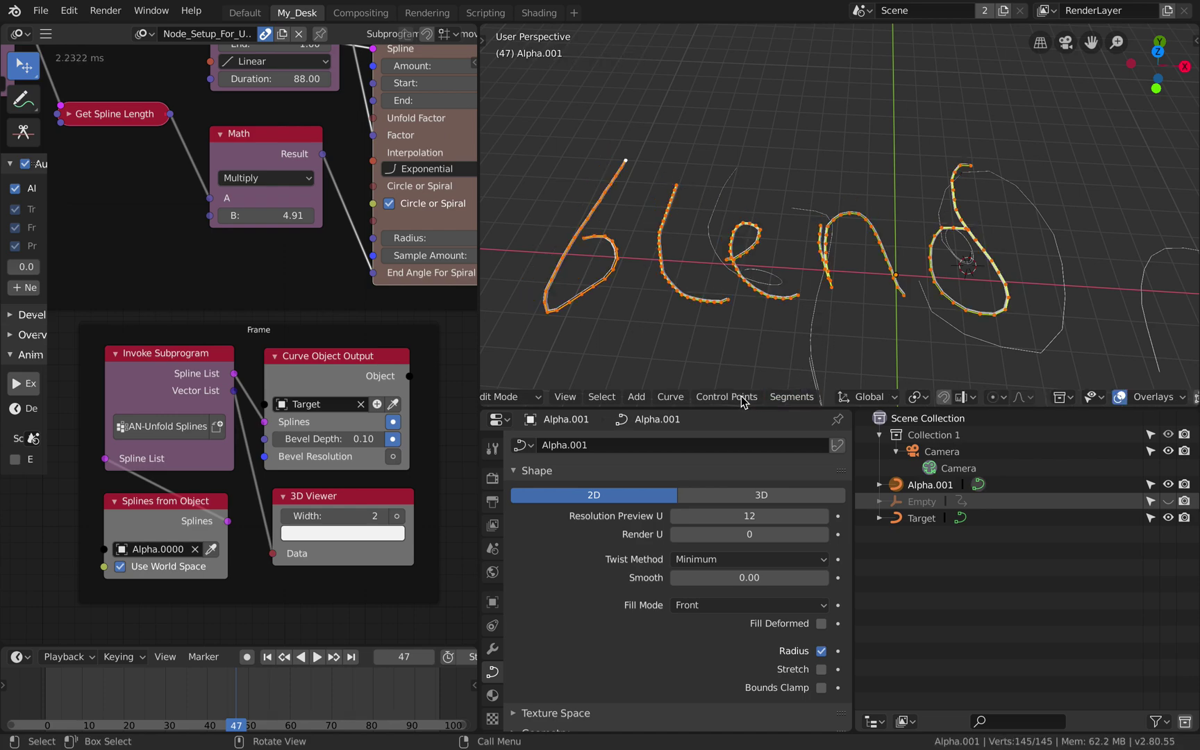
{"action": "left_click", "coordinate": [670, 397]}
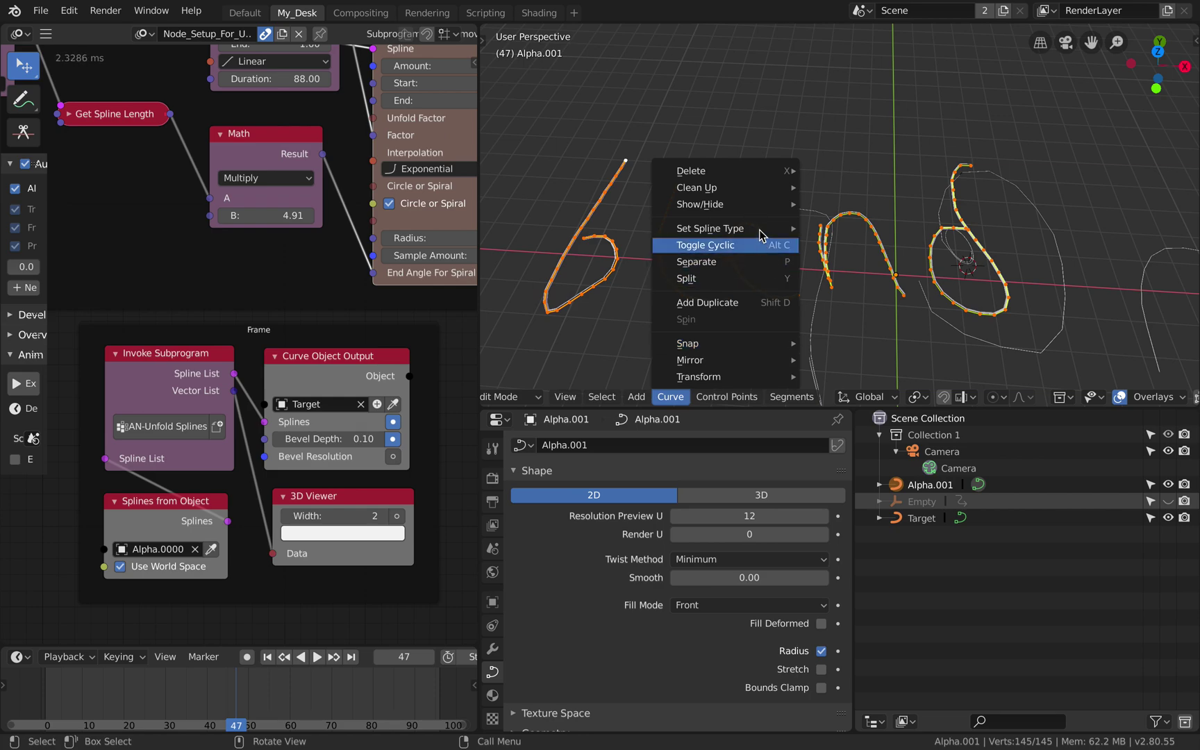
{"action": "mouse_move", "coordinate": [762, 232]}
{"action": "left_click", "coordinate": [858, 248]}
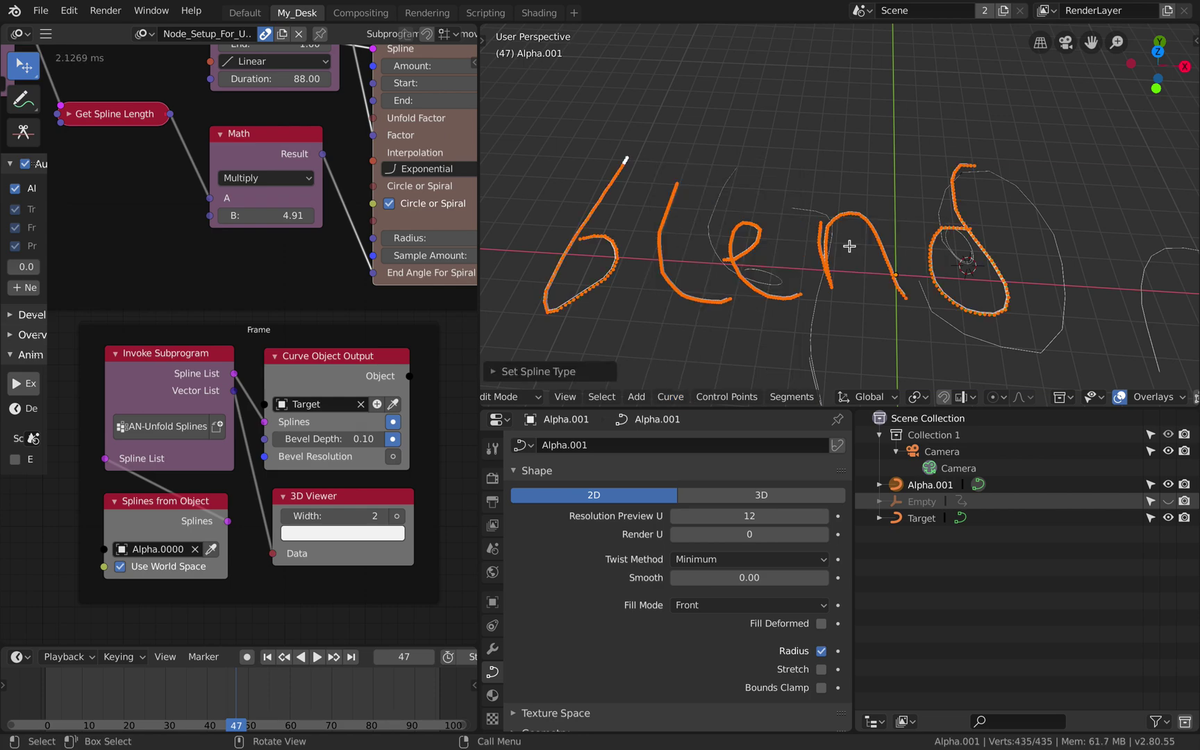
{"action": "key", "text": "Tab"}
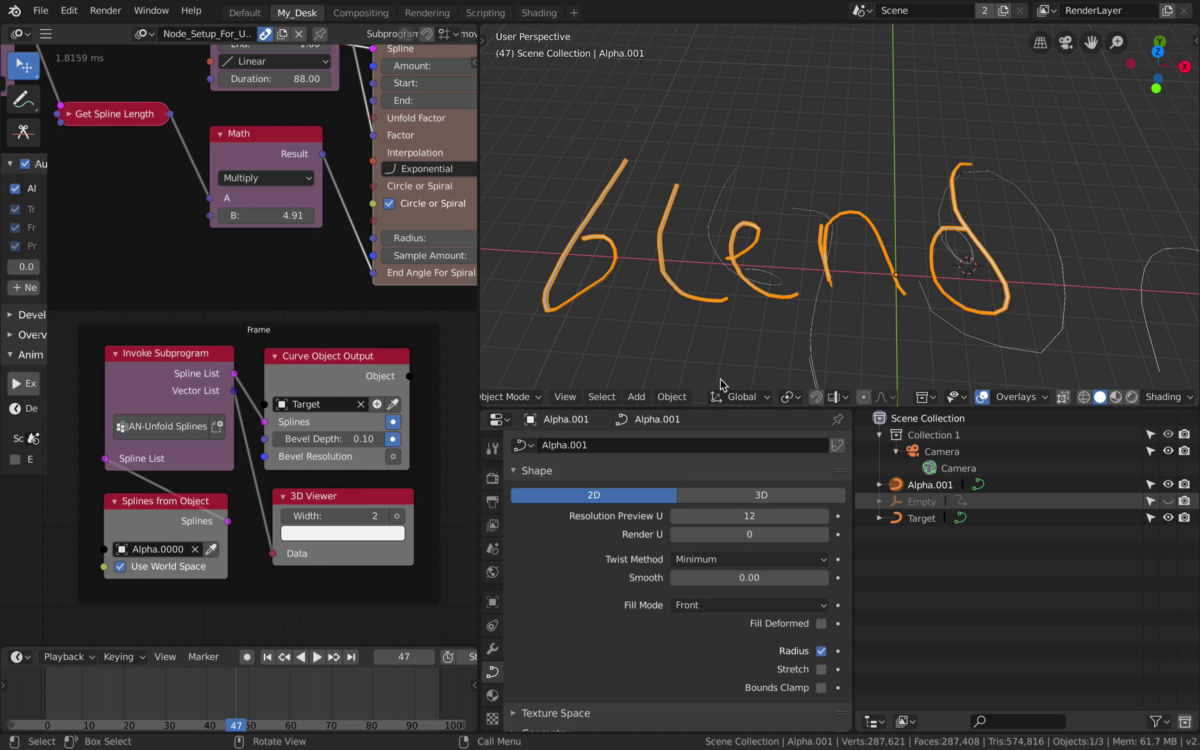
Replay the animation from the first frame, stop it, and set the Splines from Object node's source to Alpha.001.
{"action": "left_click", "coordinate": [266, 657]}
{"action": "left_click", "coordinate": [316, 658]}
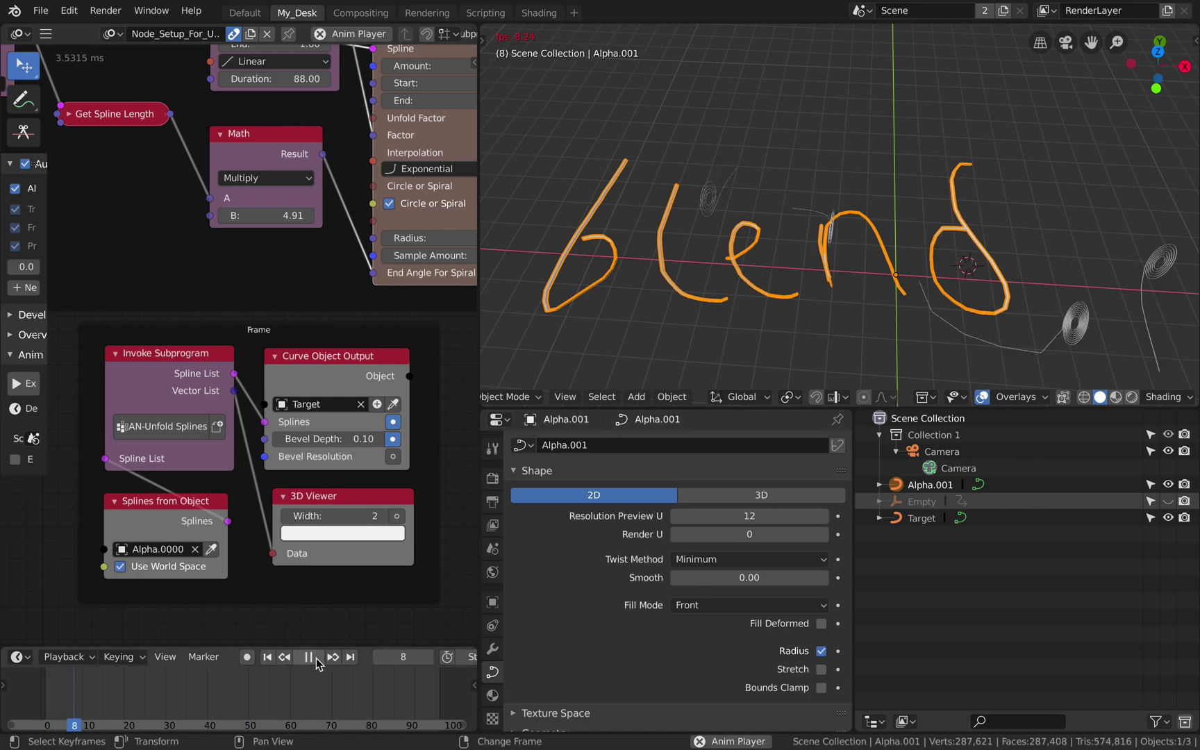
{"action": "left_click", "coordinate": [315, 657]}
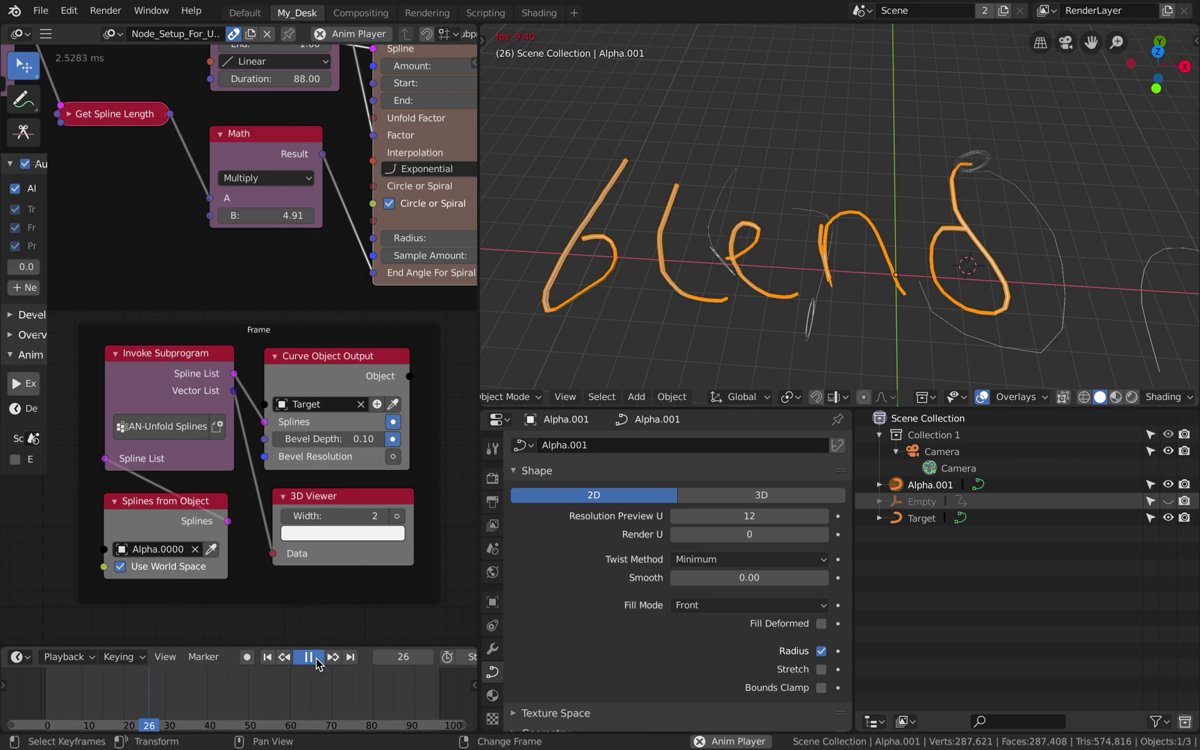
{"action": "left_click", "coordinate": [157, 549]}
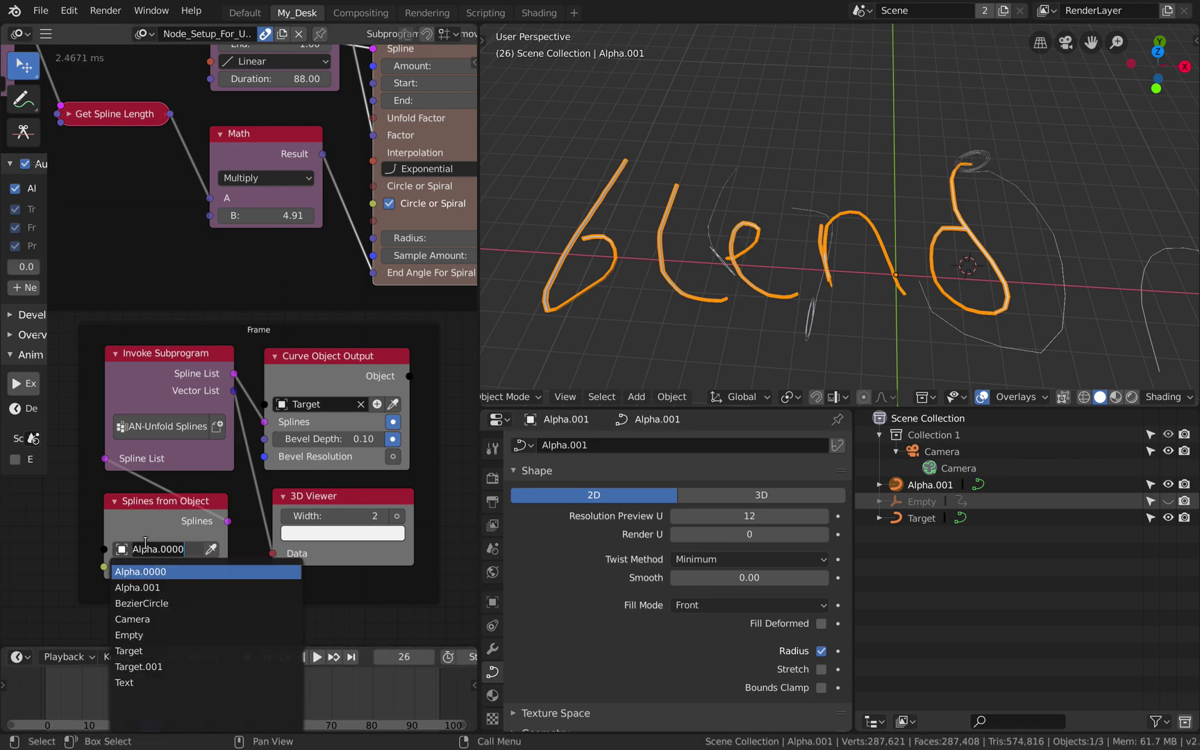
{"action": "left_click", "coordinate": [159, 586]}
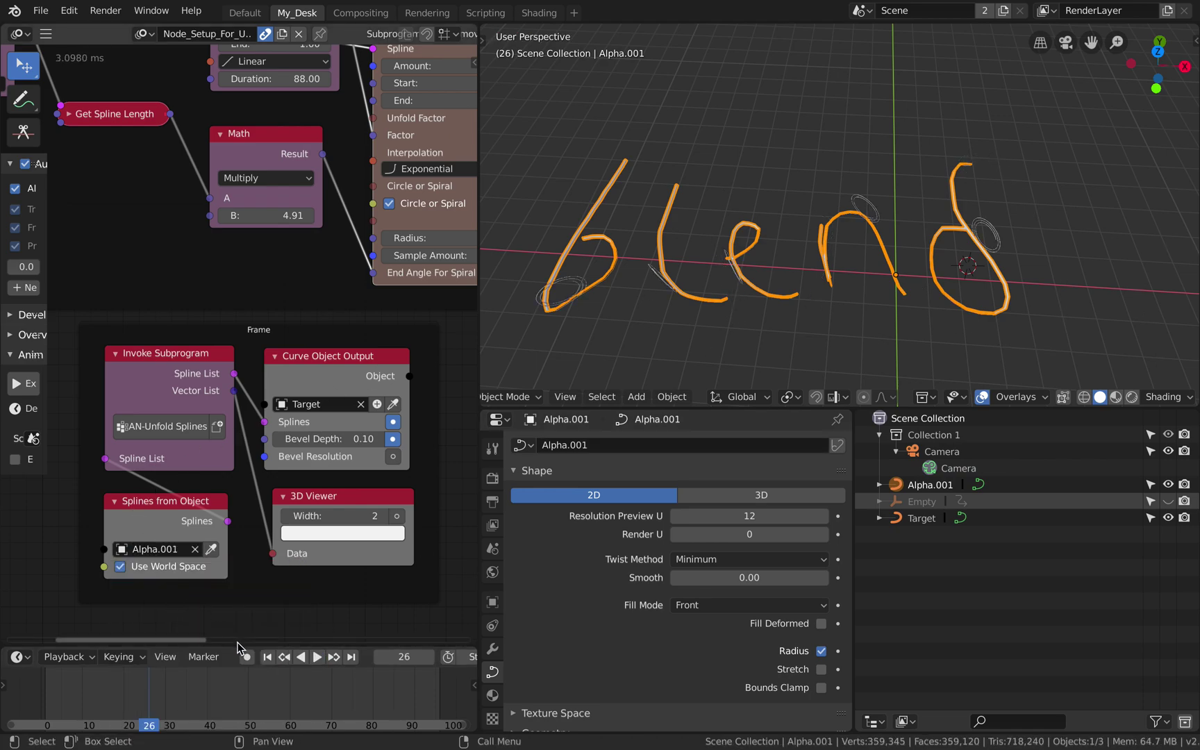
Play the unfolding from the first frame and hide the Alpha.001 curve in the viewport.
{"action": "left_click", "coordinate": [268, 657]}
{"action": "left_click", "coordinate": [317, 657]}
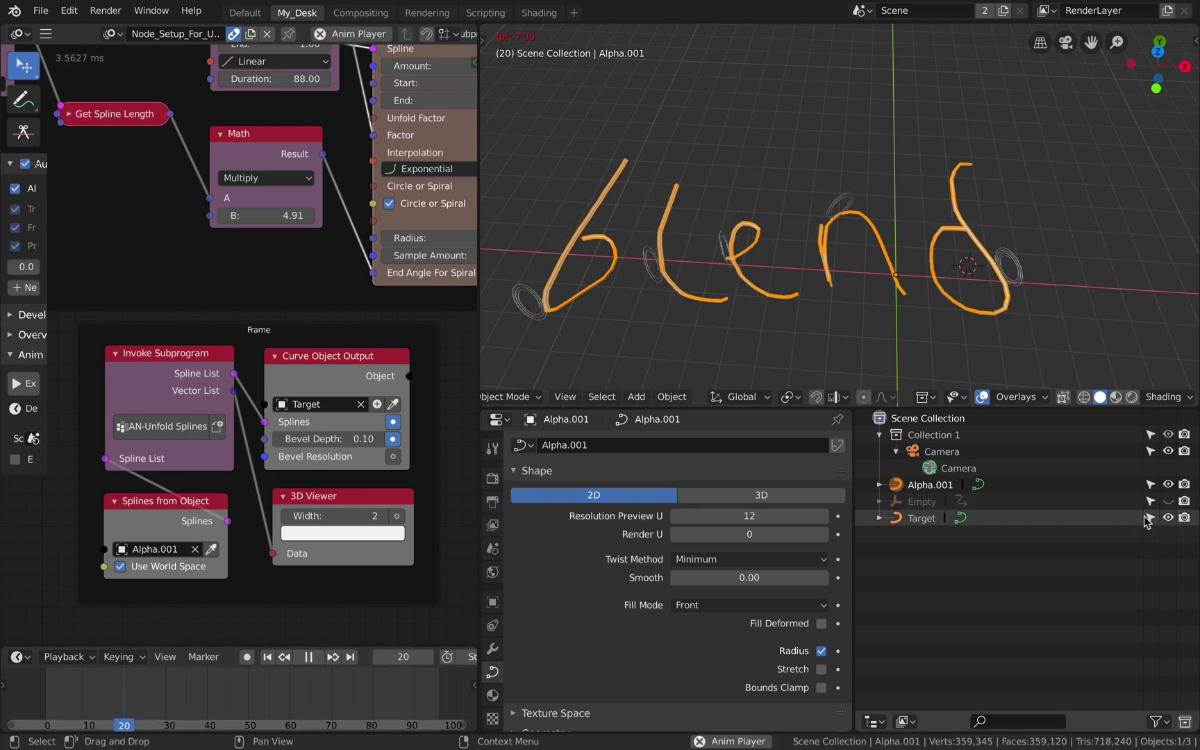
{"action": "left_click", "coordinate": [1170, 485]}
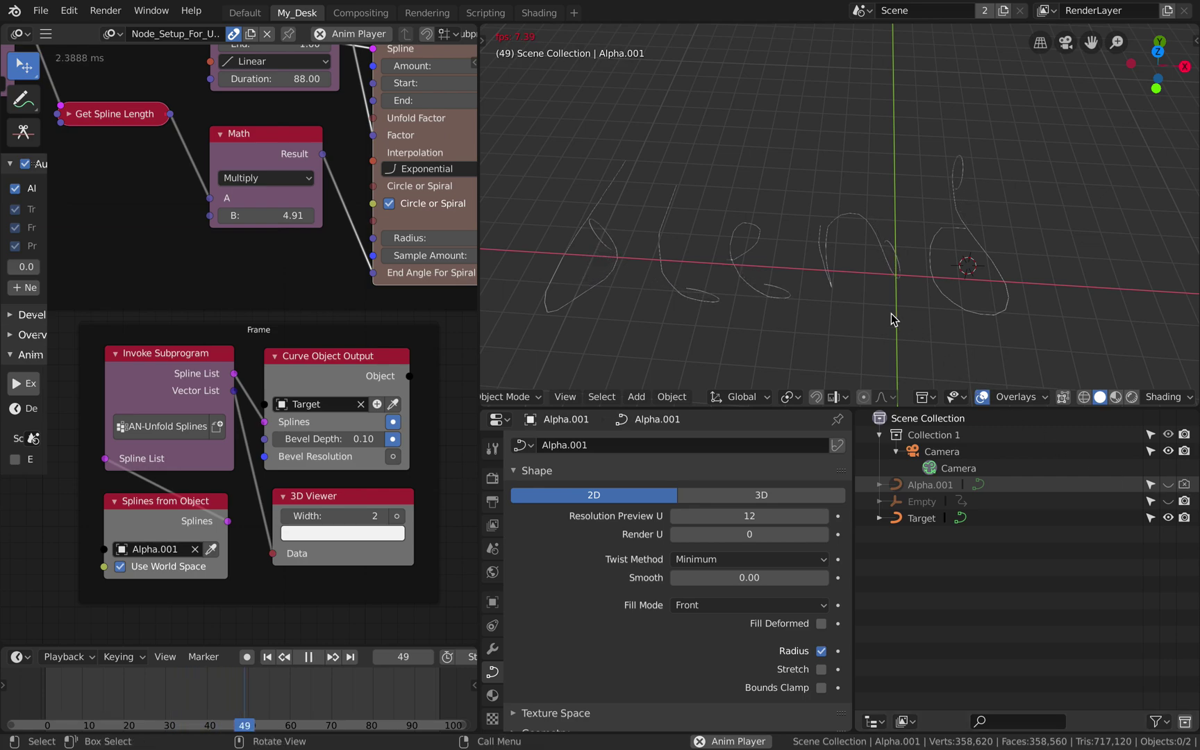
{"action": "middle_click_drag", "start_coordinate": [891, 313], "coordinate": [881, 311]}
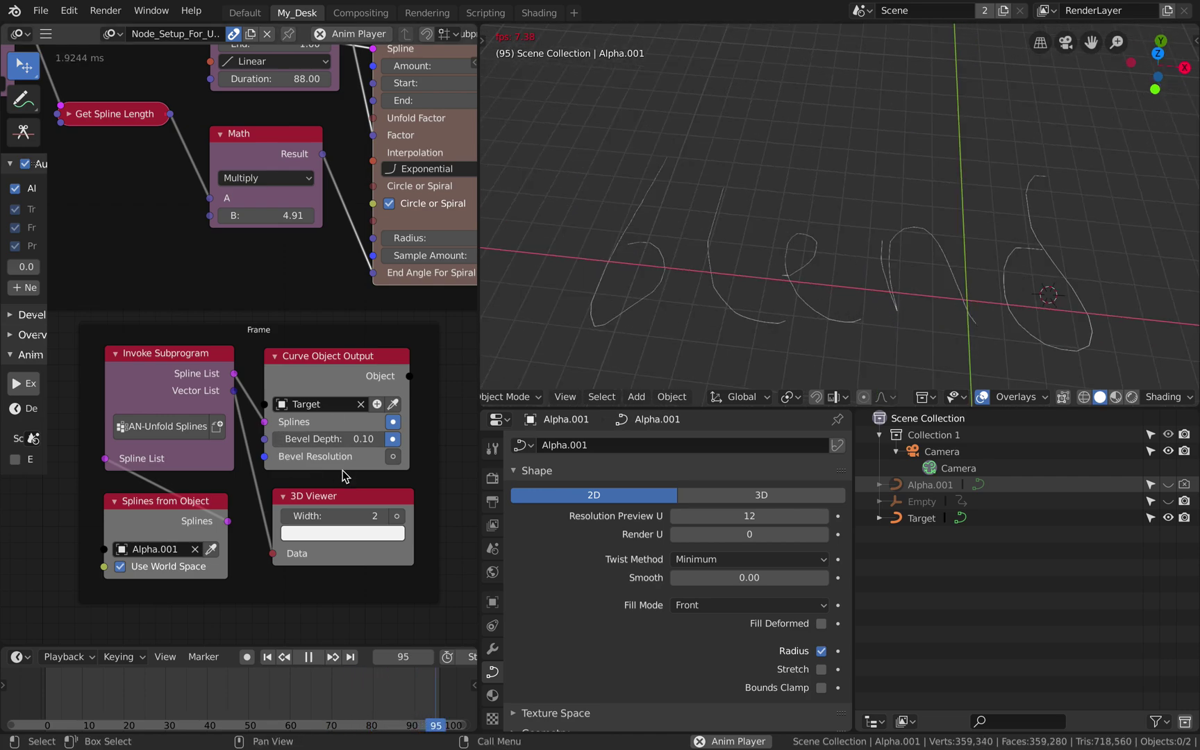
Set the Bevel Depth of the Curve Object Output node to 0.46.
{"action": "left_click_drag", "start_coordinate": [346, 440], "coordinate": [371, 440]}
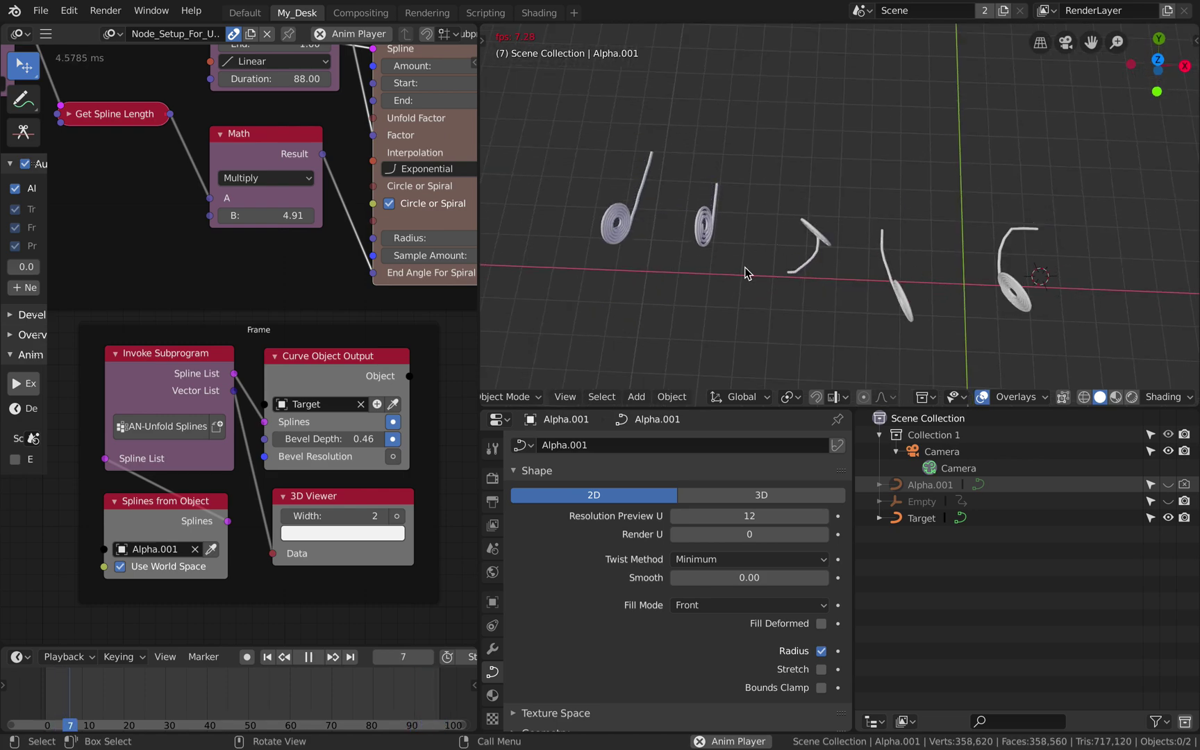
Set the Math node's multiplier B to 14.87 and the Animate Float node's duration to 140.
{"action": "scroll", "coordinate": [275, 284], "scroll_direction": "up", "scroll_amount": 1}
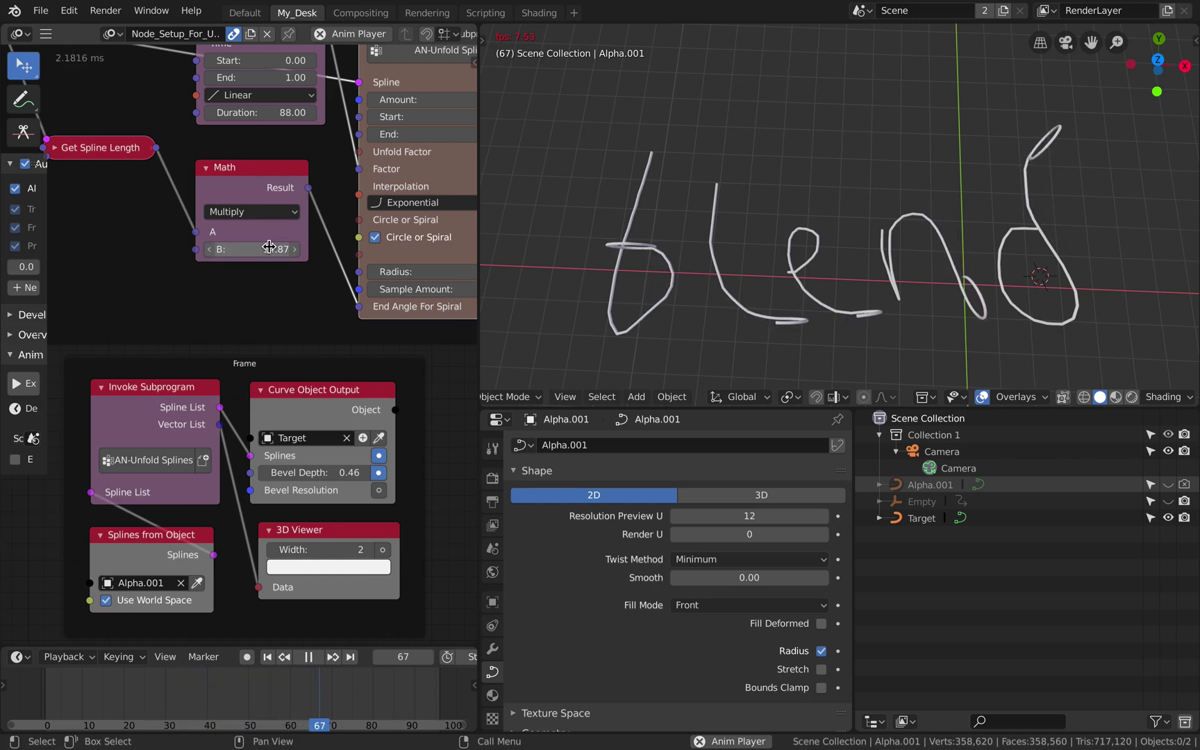
{"action": "scroll", "coordinate": [270, 171], "scroll_direction": "up", "scroll_amount": 3}
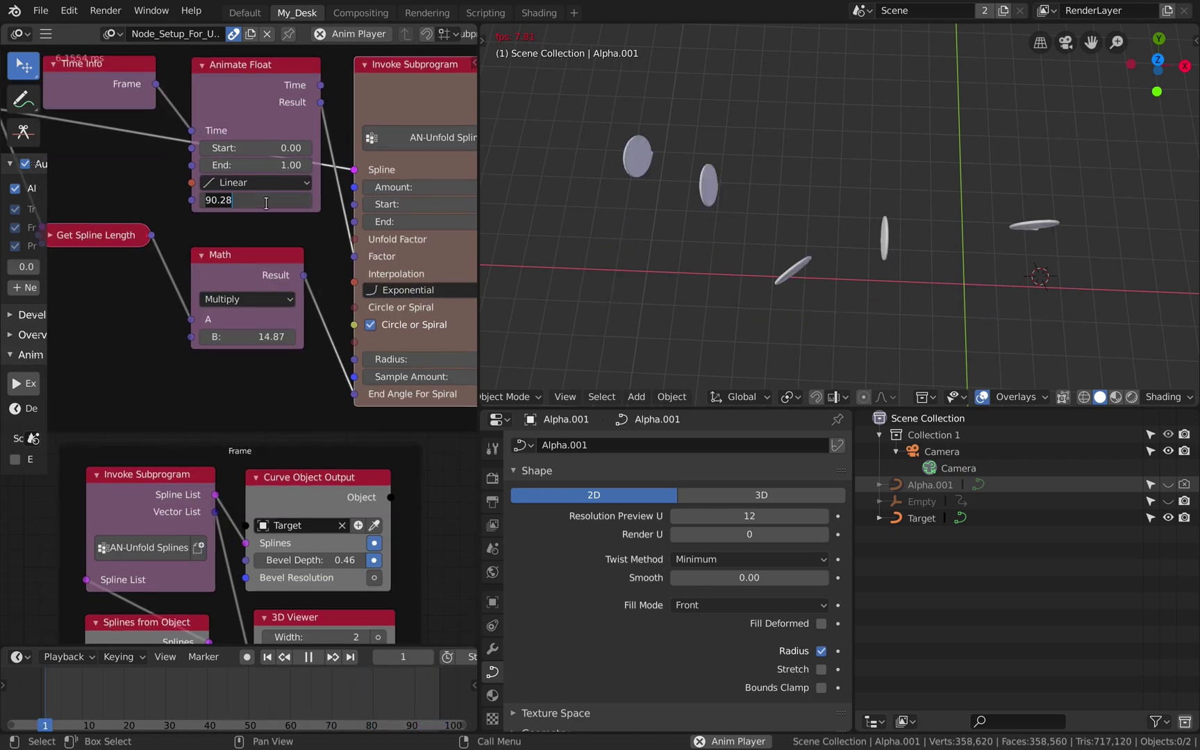
{"action": "type", "text": "140"}
{"action": "key", "text": "Return"}
Examine the spline unfolding node group around the Compose Matrix and AN-Spiral nodes.
{"action": "scroll", "coordinate": [270, 210], "scroll_direction": "up", "scroll_amount": 7}
{"action": "scroll", "coordinate": [271, 210], "scroll_direction": "right", "scroll_amount": 4}
{"action": "scroll", "coordinate": [271, 209], "scroll_direction": "up", "scroll_amount": 8}
{"action": "scroll", "coordinate": [271, 210], "scroll_direction": "right", "scroll_amount": 5}
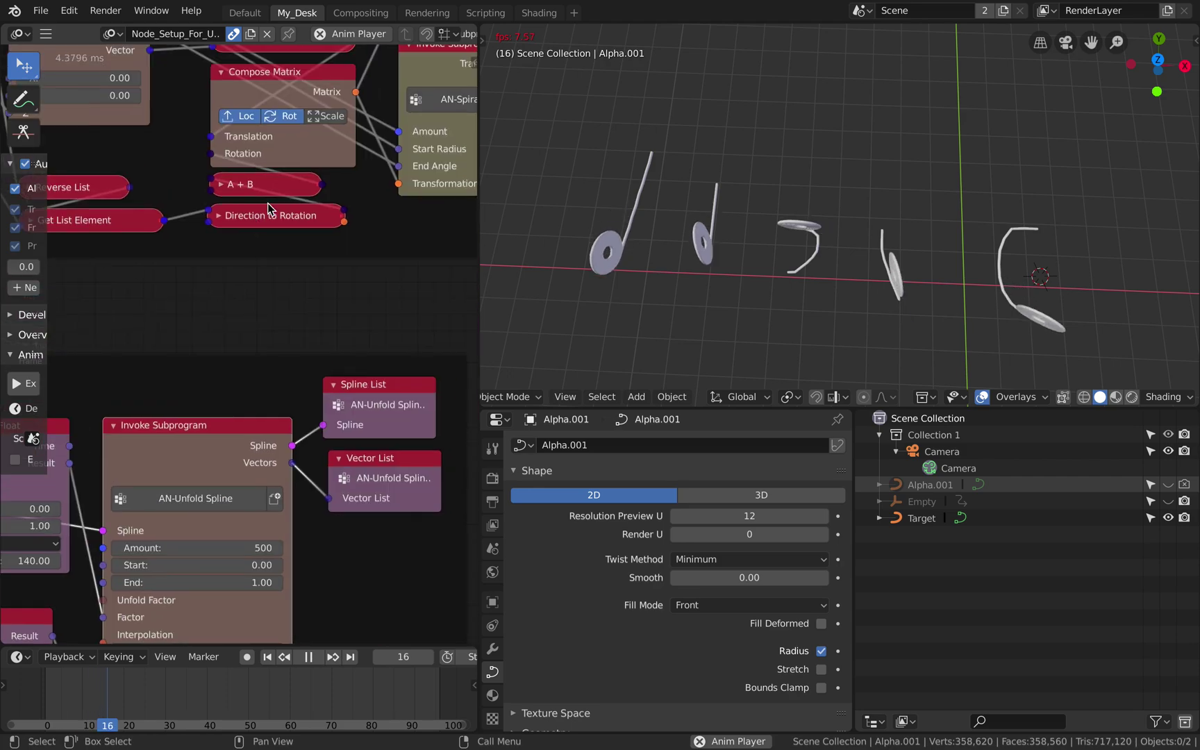
{"action": "scroll", "coordinate": [269, 205], "scroll_direction": "right", "scroll_amount": 9}
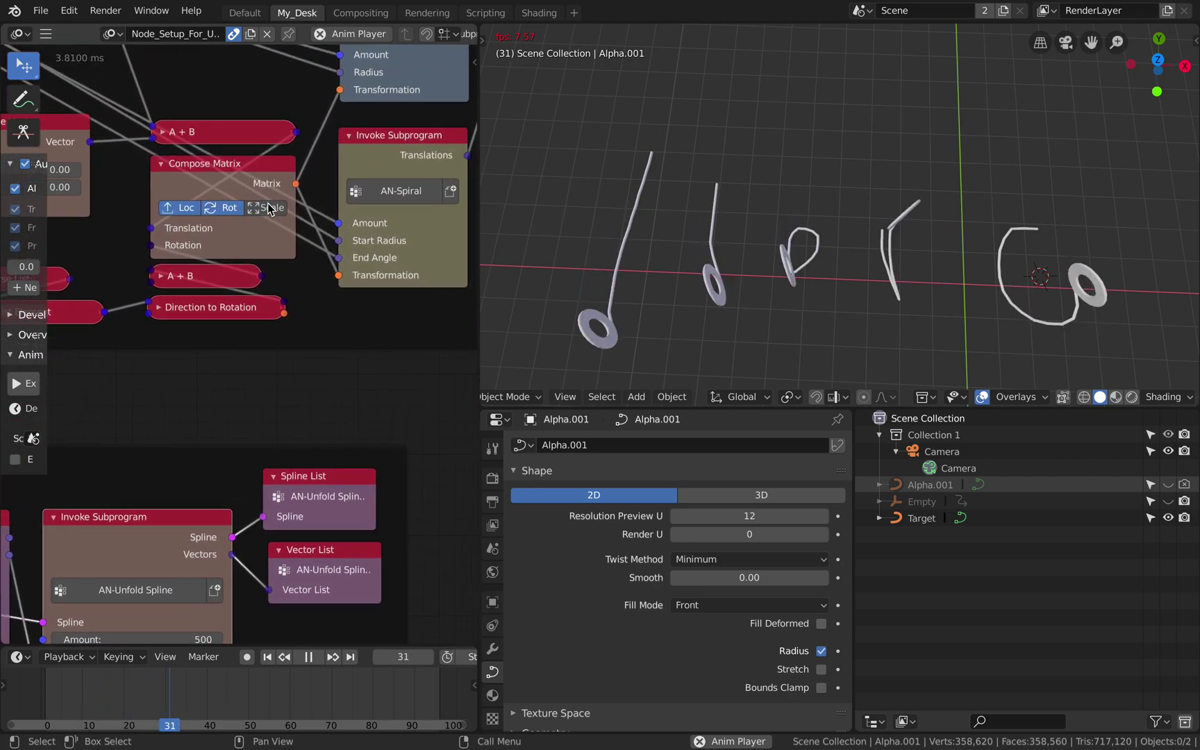
{"action": "scroll", "coordinate": [269, 205], "scroll_direction": "up", "scroll_amount": 6}
{"action": "scroll", "coordinate": [270, 208], "scroll_direction": "down", "scroll_amount": 7}
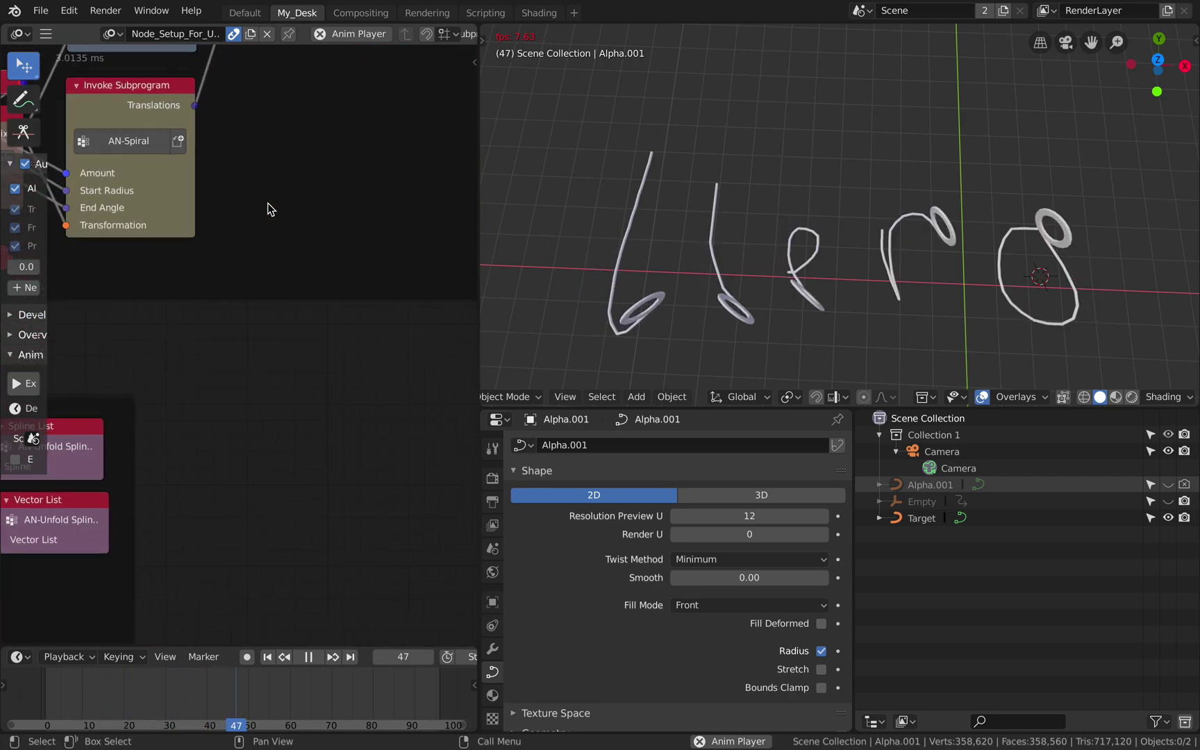
{"action": "scroll", "coordinate": [116, 303], "scroll_direction": "down", "scroll_amount": 1, "text": "ctrl"}
{"action": "scroll", "coordinate": [116, 303], "scroll_direction": "left", "scroll_amount": 6}
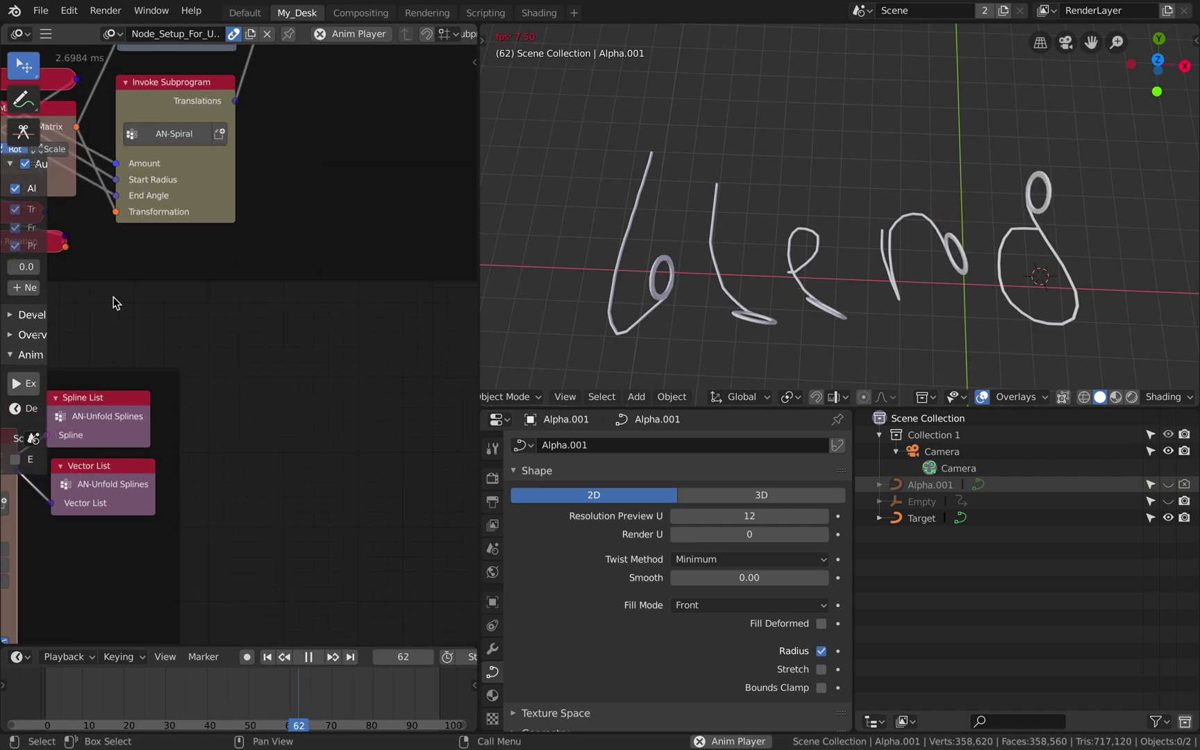
Try an Amount of 50, followed by 5, on the AN-Unfold Spline subprogram node.
{"action": "scroll", "coordinate": [116, 303], "scroll_direction": "down", "scroll_amount": 1}
{"action": "scroll", "coordinate": [116, 303], "scroll_direction": "down", "scroll_amount": 4}
{"action": "scroll", "coordinate": [115, 303], "scroll_direction": "down", "scroll_amount": 5}
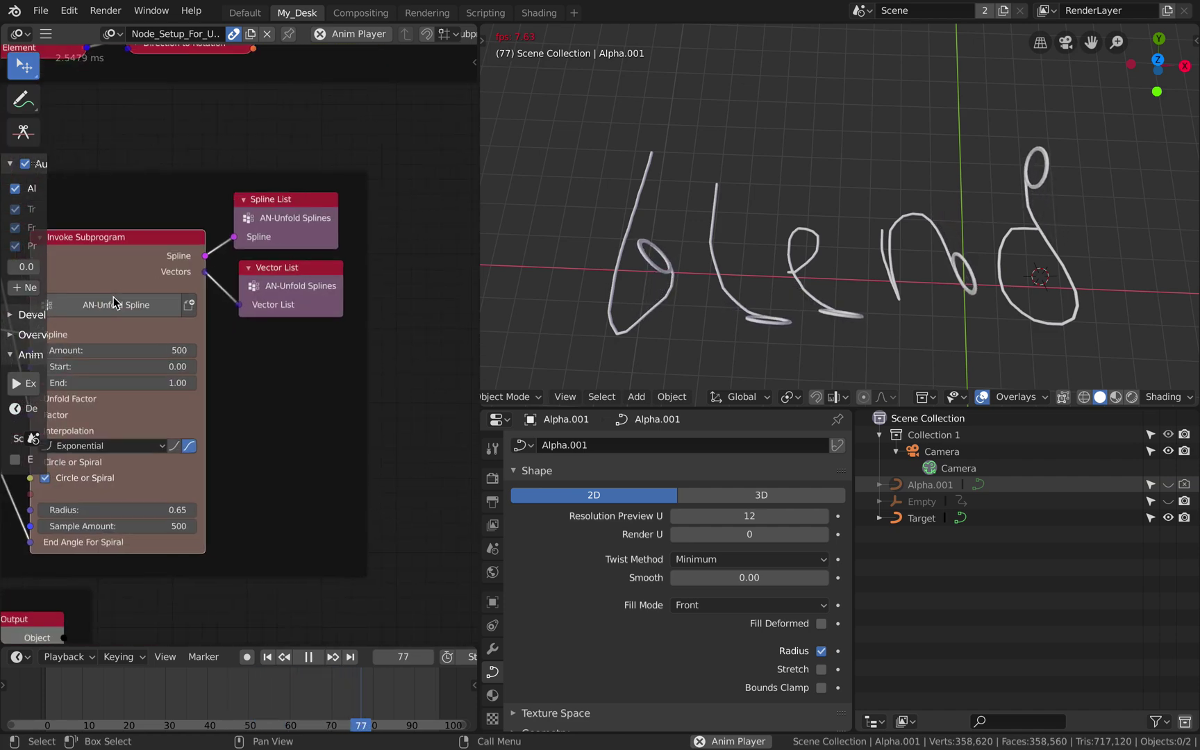
{"action": "scroll", "coordinate": [114, 303], "scroll_direction": "up", "scroll_amount": 2, "text": "ctrl"}
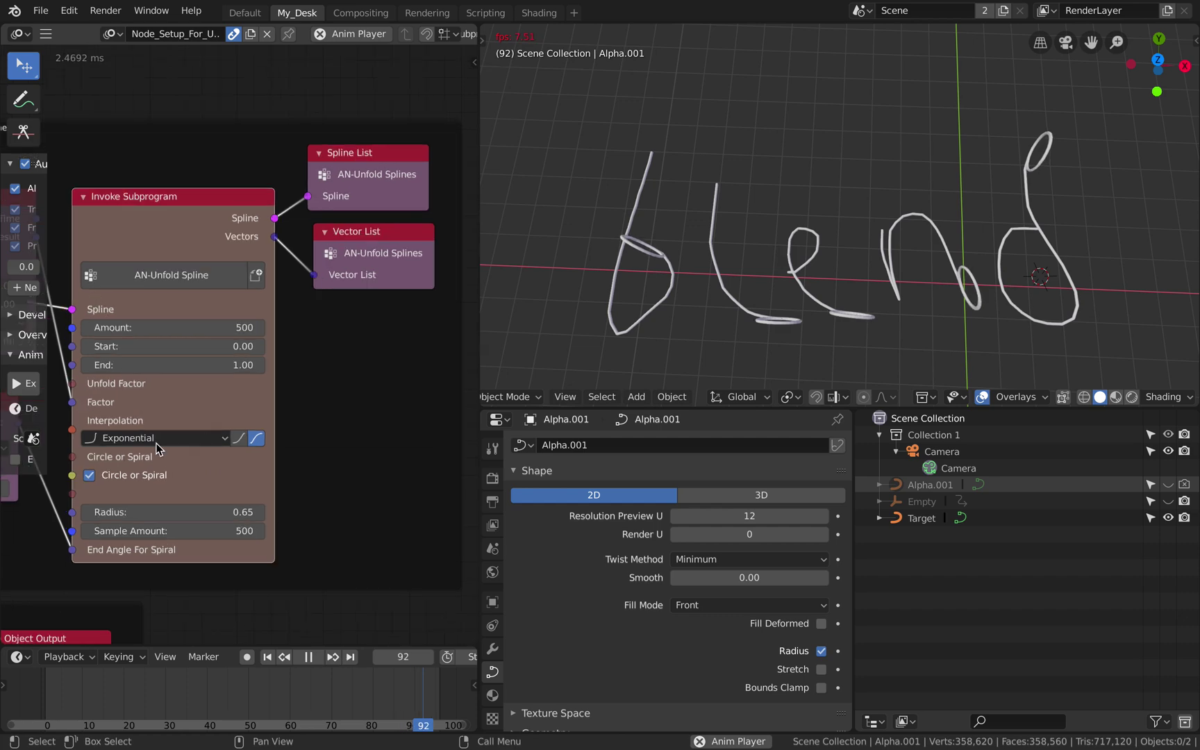
{"action": "scroll", "coordinate": [130, 443], "scroll_direction": "left", "scroll_amount": 2}
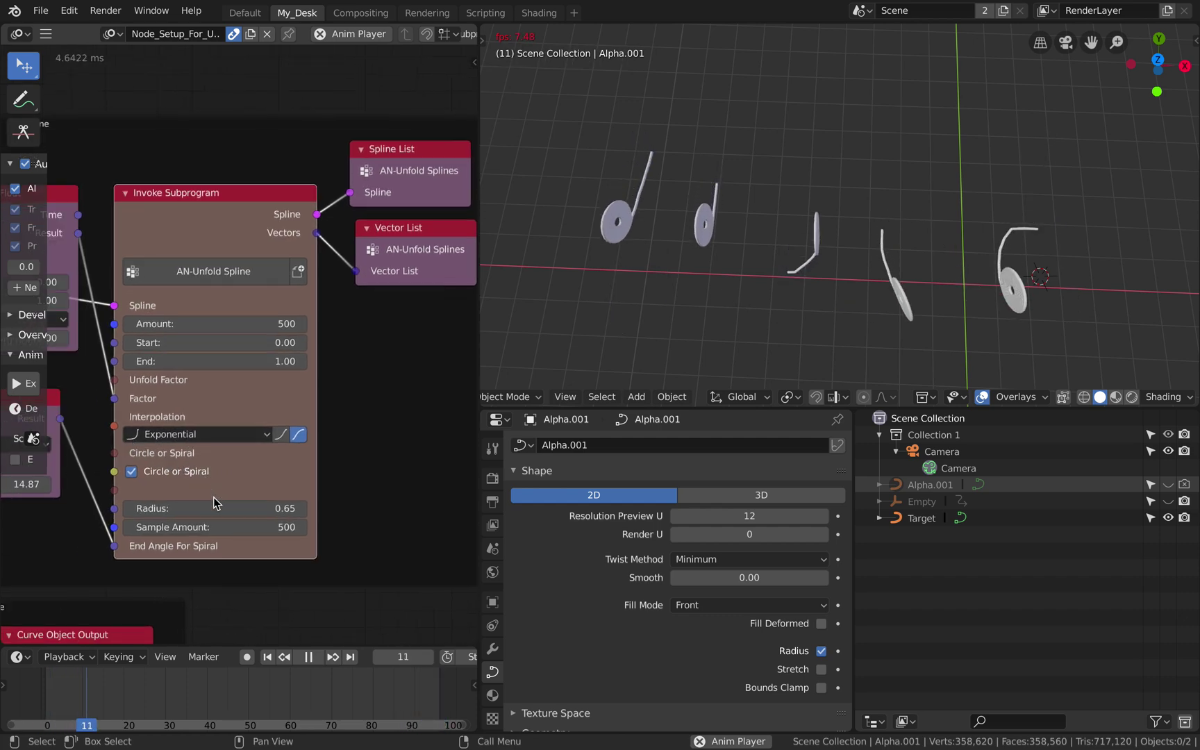
{"action": "left_click", "coordinate": [224, 322]}
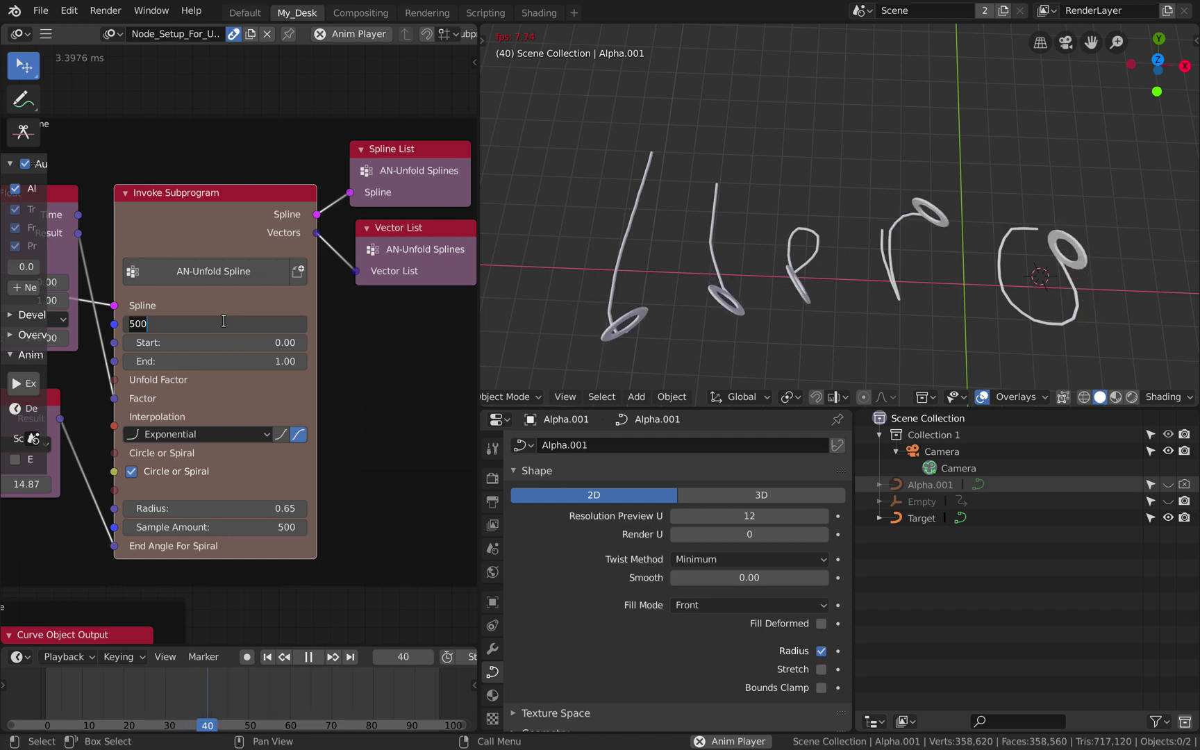
{"action": "type", "text": "50"}
{"action": "key", "text": "Return"}
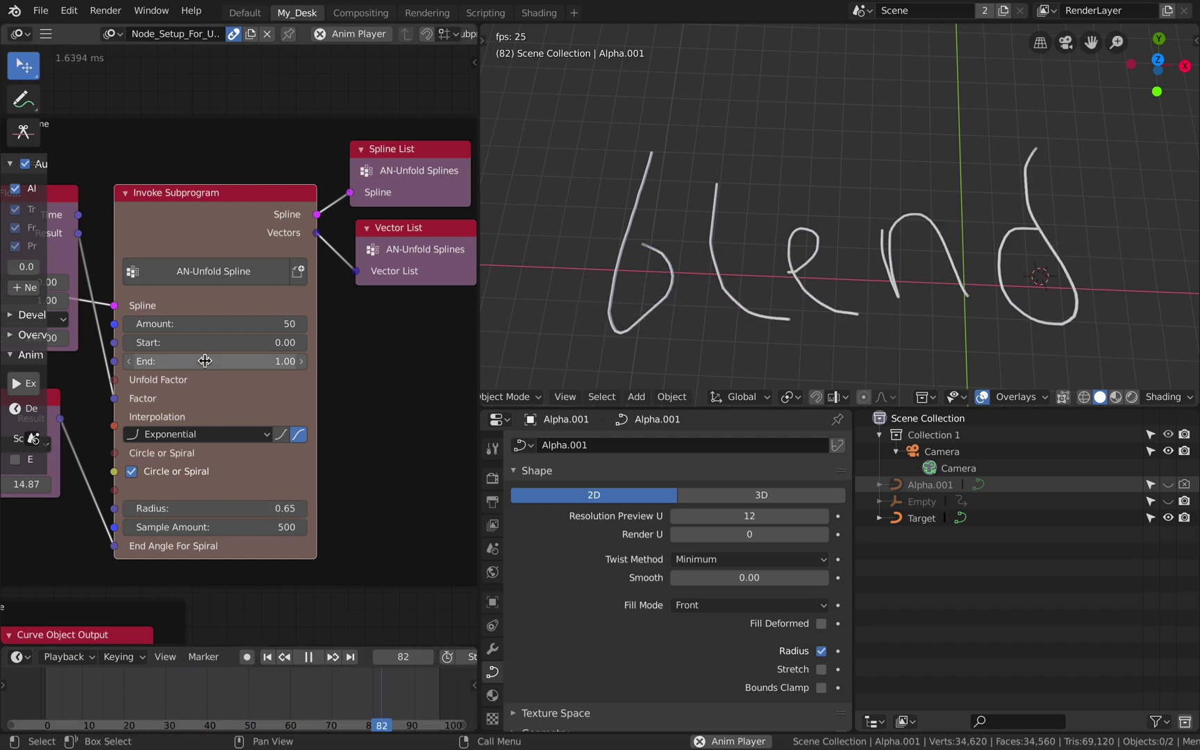
{"action": "left_click", "coordinate": [207, 325]}
{"action": "type", "text": "5"}
{"action": "key", "text": "Return"}
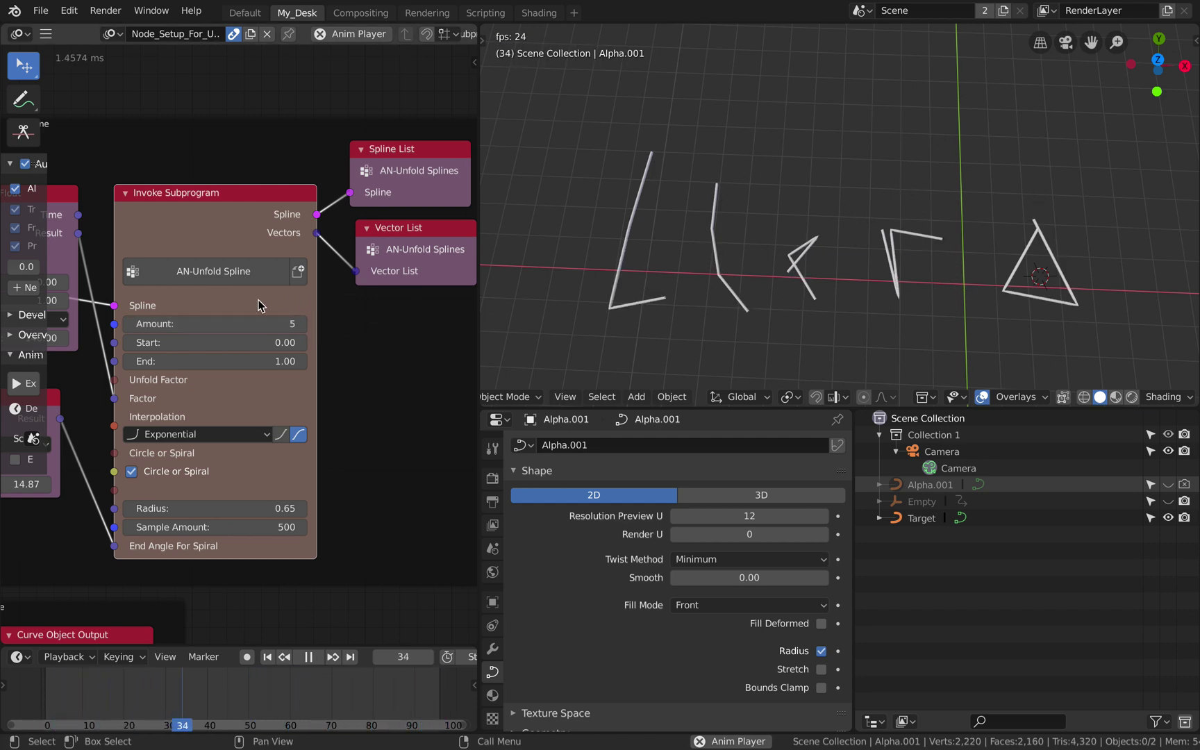
Try an Amount of 100, followed by 1509, on the AN-Unfold Spline node.
{"action": "left_click", "coordinate": [262, 326]}
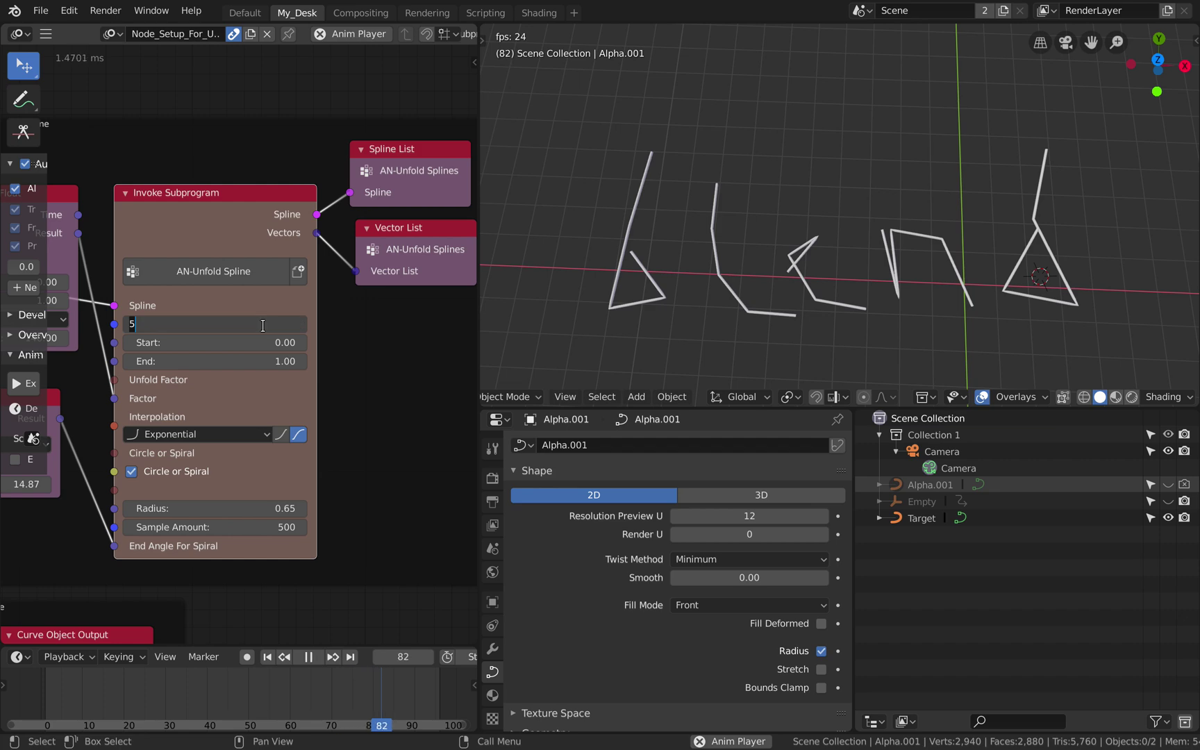
{"action": "type", "text": "100"}
{"action": "key", "text": "Return"}
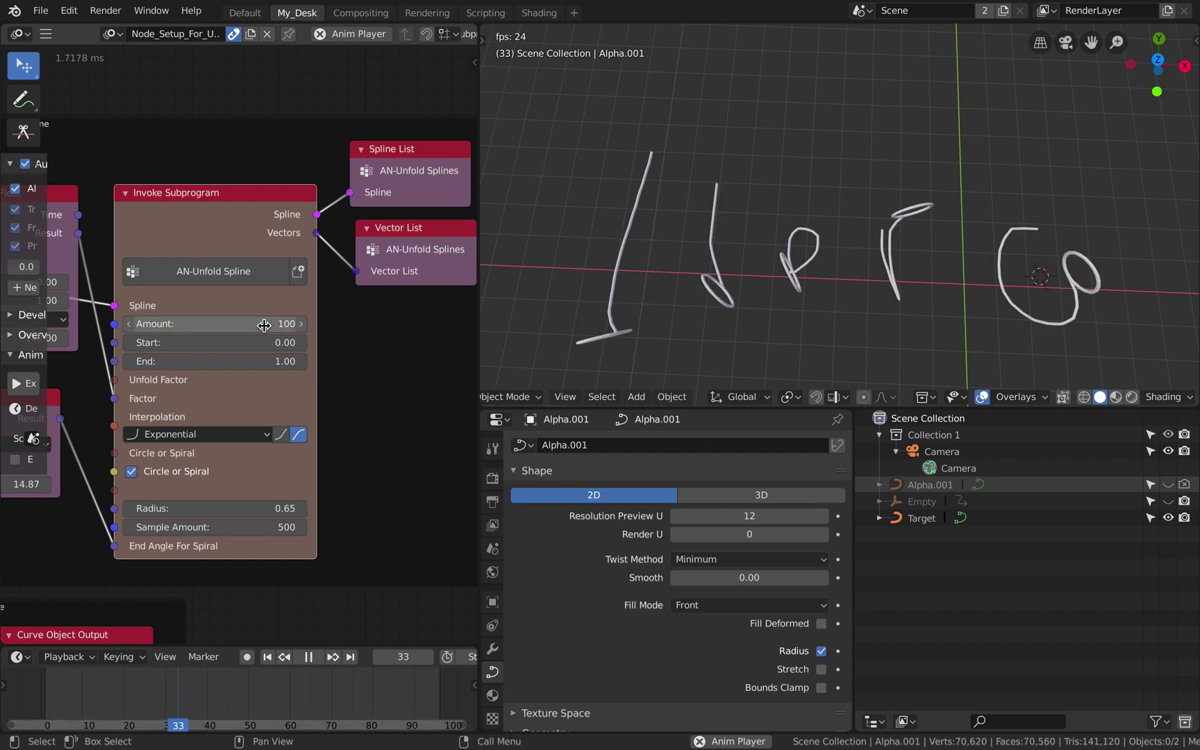
{"action": "left_click", "coordinate": [209, 330]}
{"action": "type", "text": "1509"}
{"action": "key", "text": "Return"}
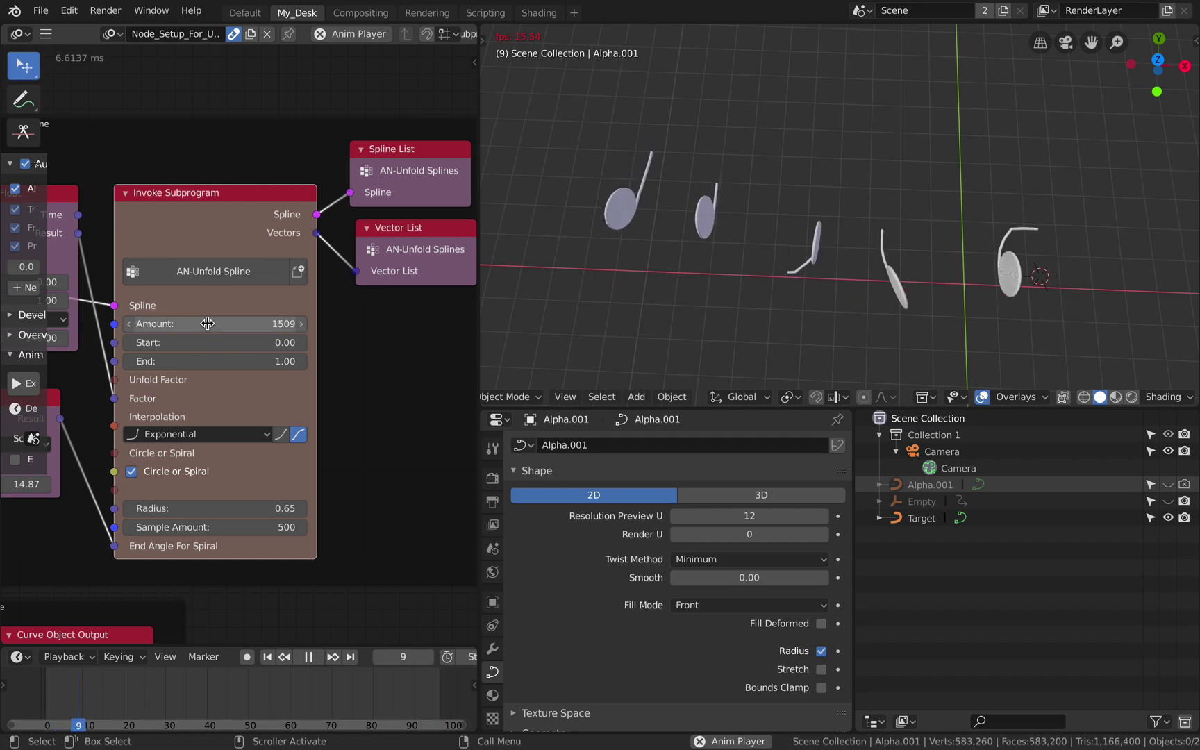
Set the Amount of the AN-Unfold Spline node to 150.
{"action": "left_click", "coordinate": [207, 324]}
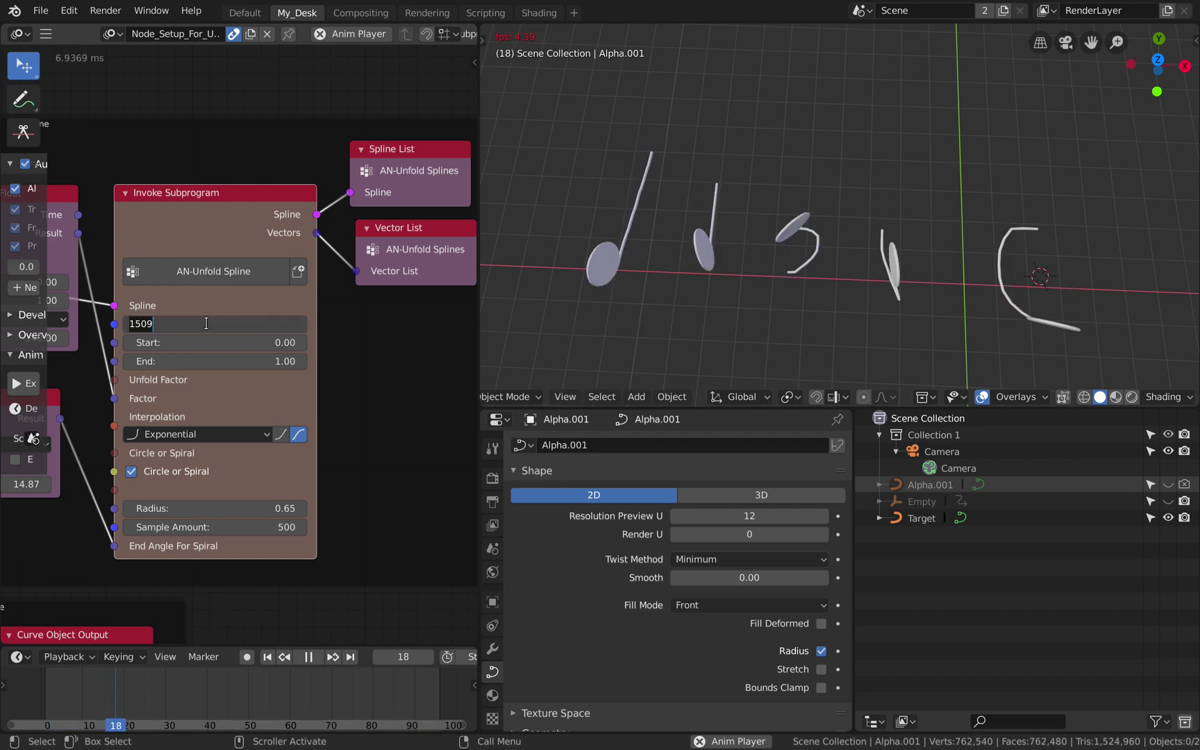
{"action": "type", "text": "150"}
{"action": "key", "text": "Return"}
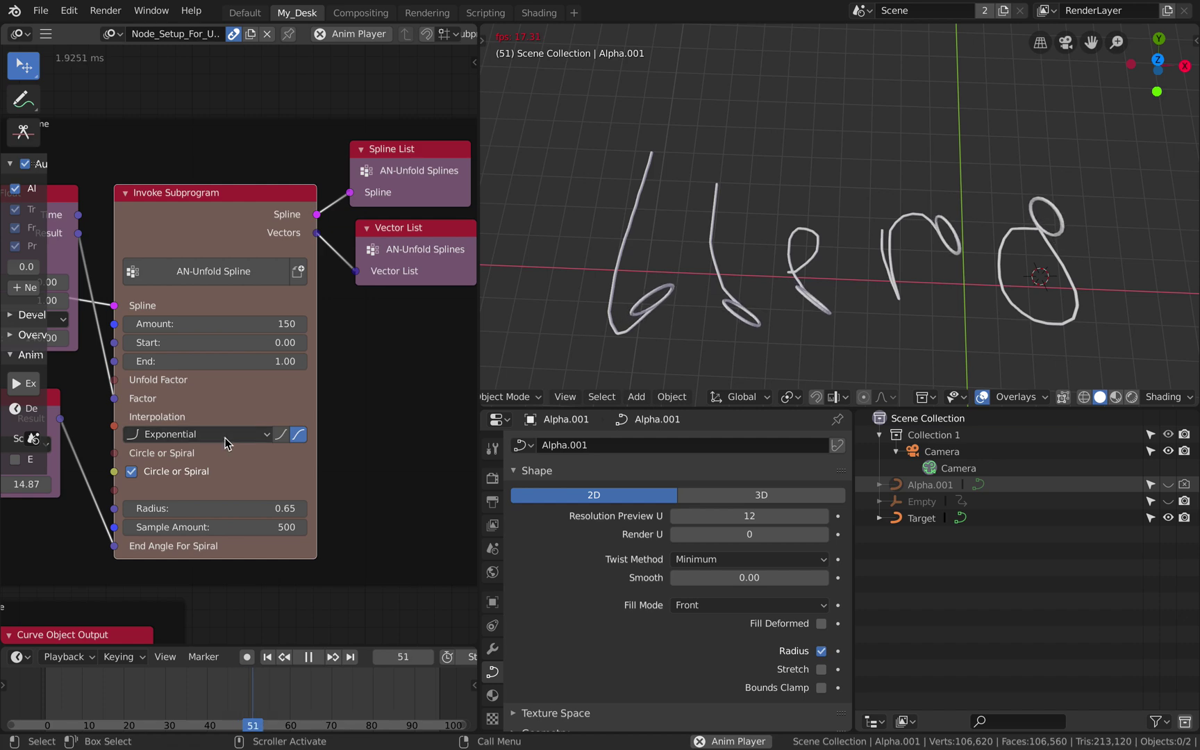
{"action": "middle_click_drag", "start_coordinate": [224, 444], "coordinate": [253, 420]}
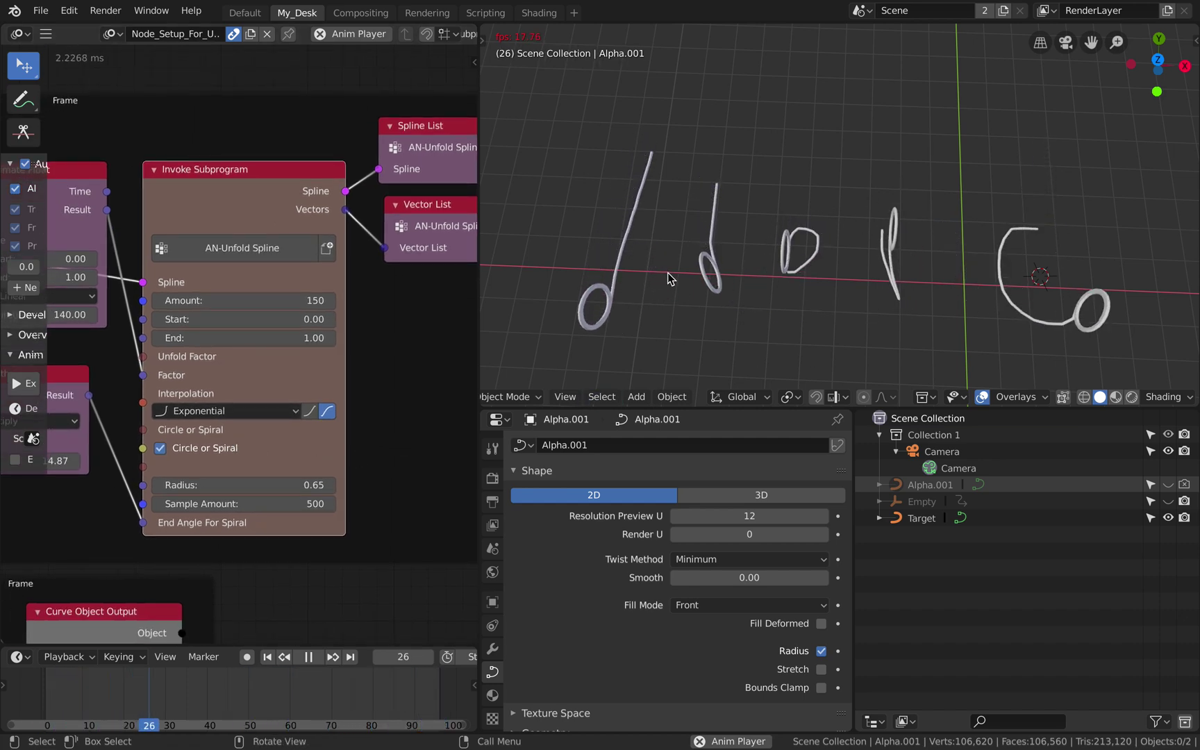
Save the project as an incremented copy named UnfoldSplines2_me002.blend.
{"action": "left_click", "coordinate": [41, 11]}
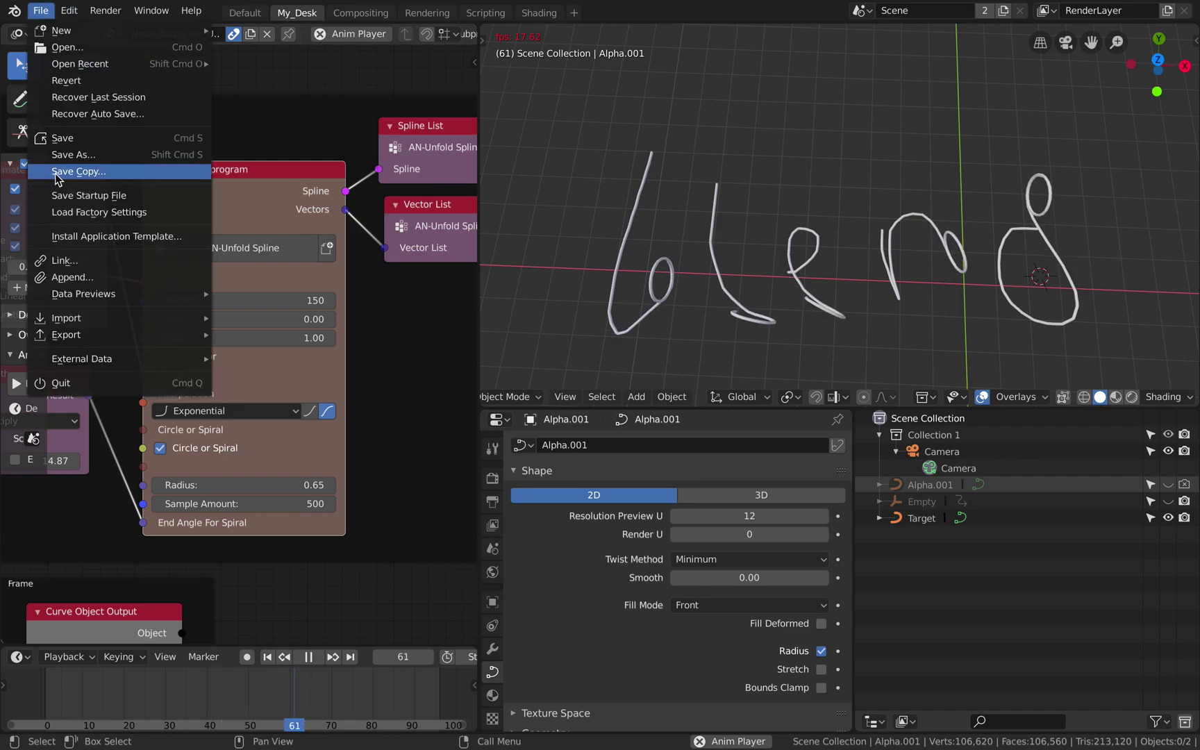
{"action": "left_click", "coordinate": [74, 157]}
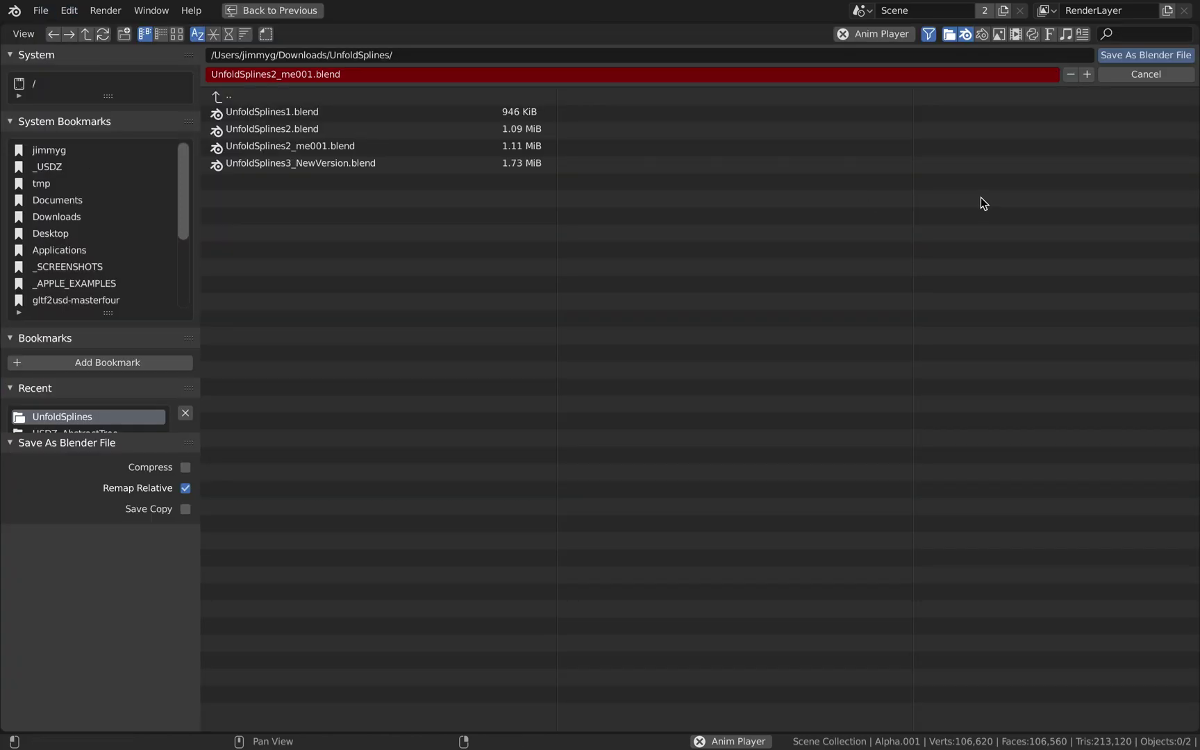
{"action": "left_click", "coordinate": [1117, 58]}
Open the file UnfoldSplines3_NewVersion.blend from the UnfoldSplines folder.
{"action": "left_click", "coordinate": [41, 10]}
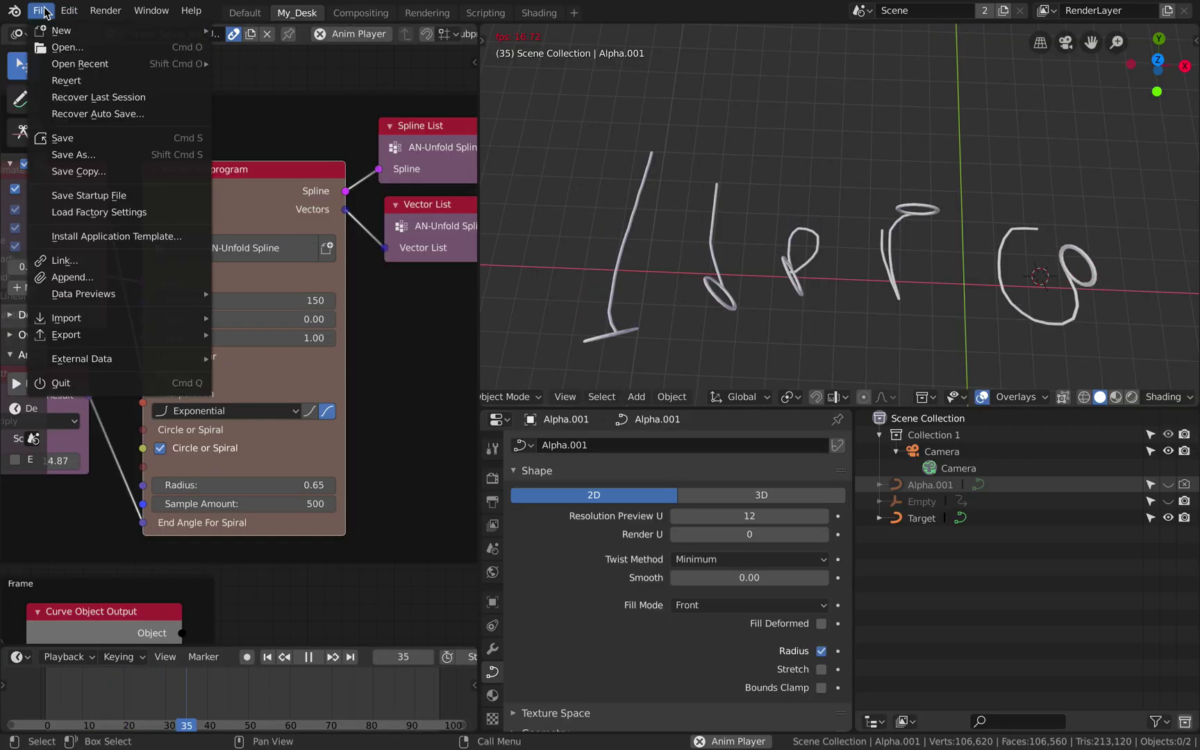
{"action": "left_click", "coordinate": [64, 47]}
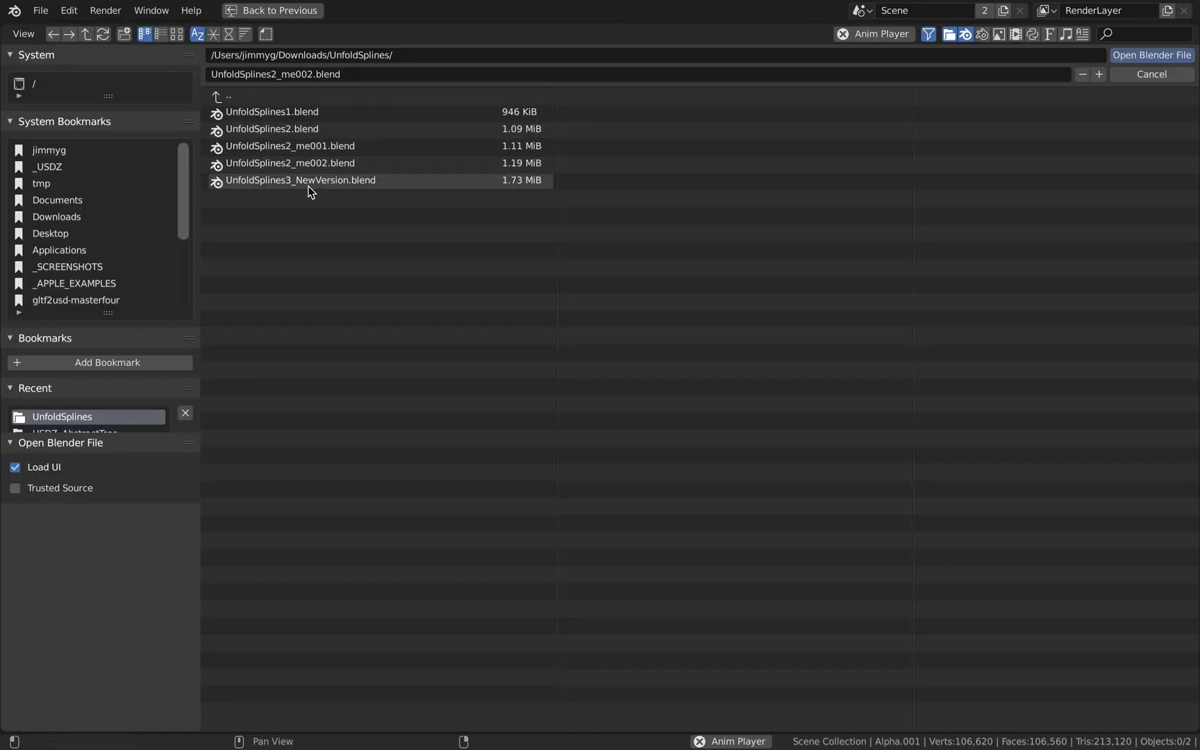
{"action": "left_click", "coordinate": [347, 182]}
{"action": "double_click", "coordinate": [344, 187]}
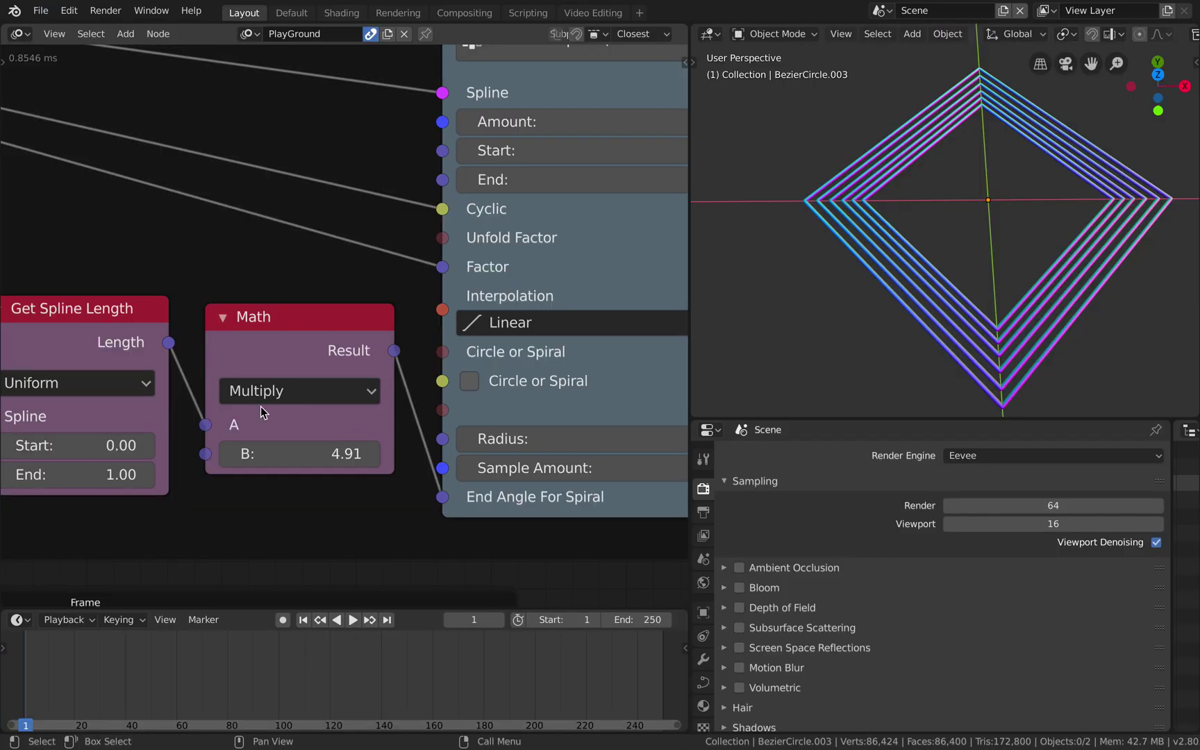
Try lowering the Factor of the AN-Unfold Splines subprogram node to 0.88.
{"action": "scroll", "coordinate": [260, 407], "scroll_direction": "down", "scroll_amount": 2}
{"action": "scroll", "coordinate": [323, 440], "scroll_direction": "down", "scroll_amount": 5}
{"action": "scroll", "coordinate": [323, 441], "scroll_direction": "down", "scroll_amount": 2}
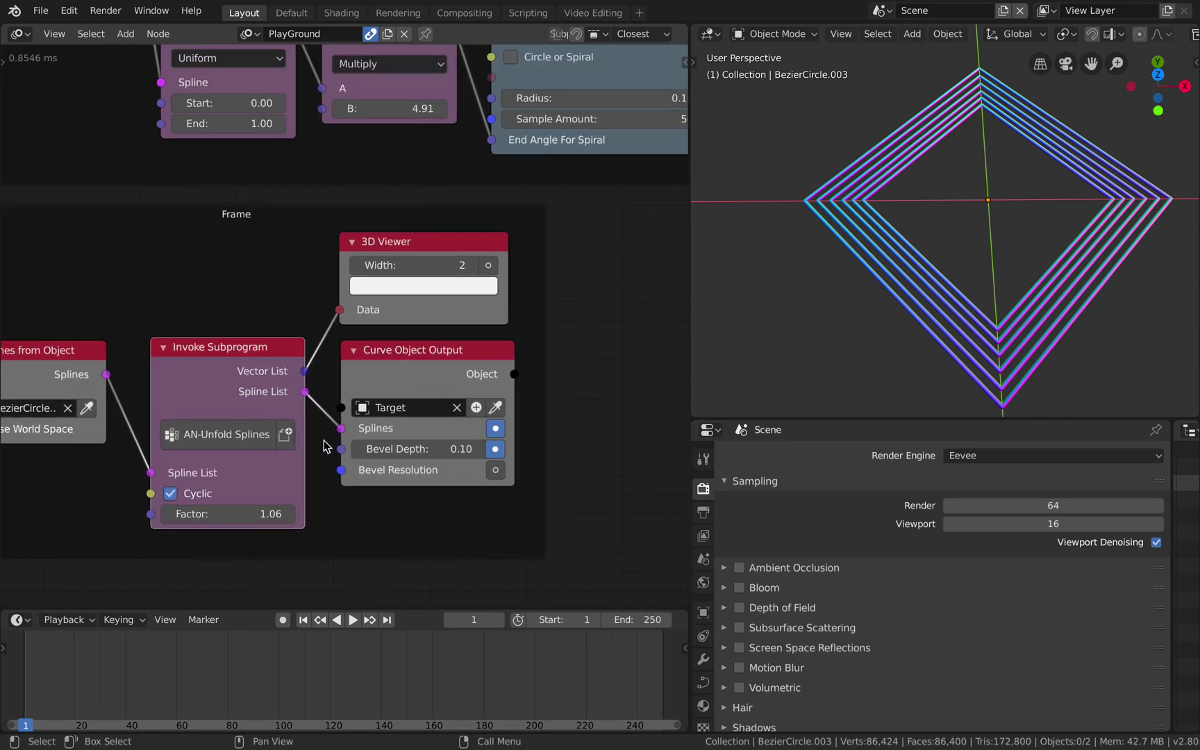
{"action": "mouse_move", "coordinate": [229, 515]}
{"action": "left_mouse_down"}
{"action": "mouse_move", "coordinate": [191, 515]}
{"action": "mouse_move", "coordinate": [229, 515]}
{"action": "left_mouse_up"}
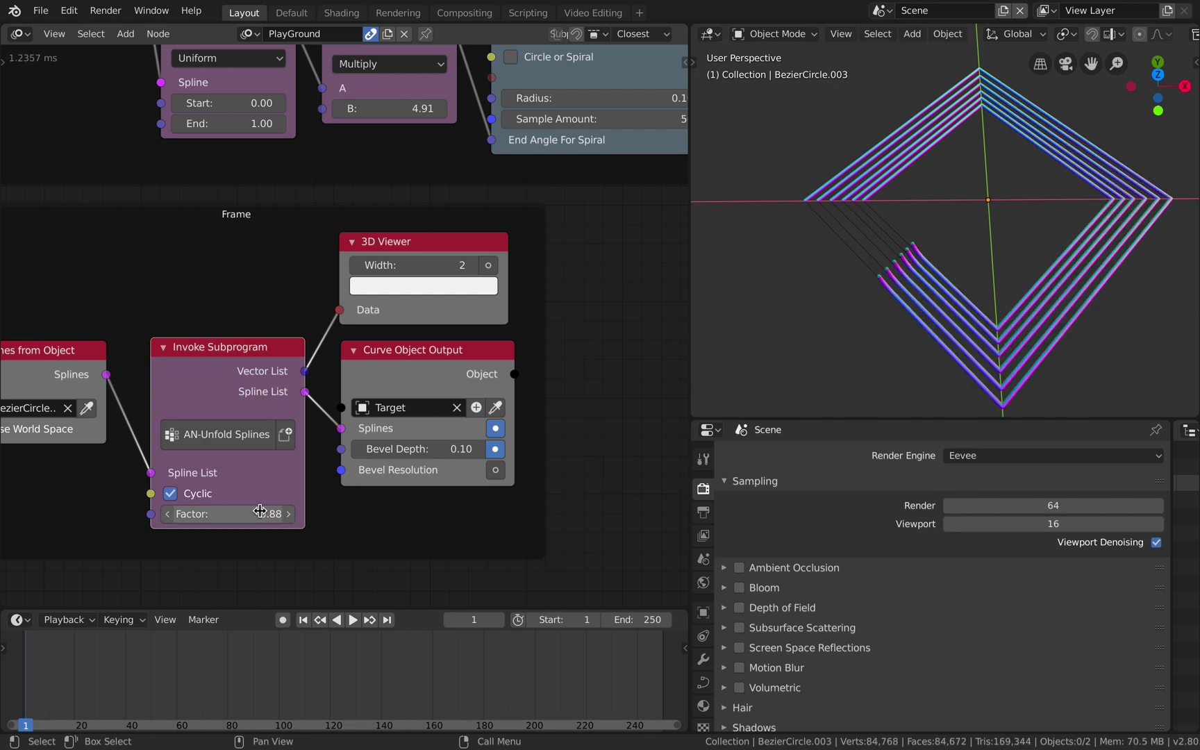
Add a Time Info node in the empty area below the Splines from Object node.
{"action": "middle_click_drag", "start_coordinate": [260, 510], "coordinate": [478, 306]}
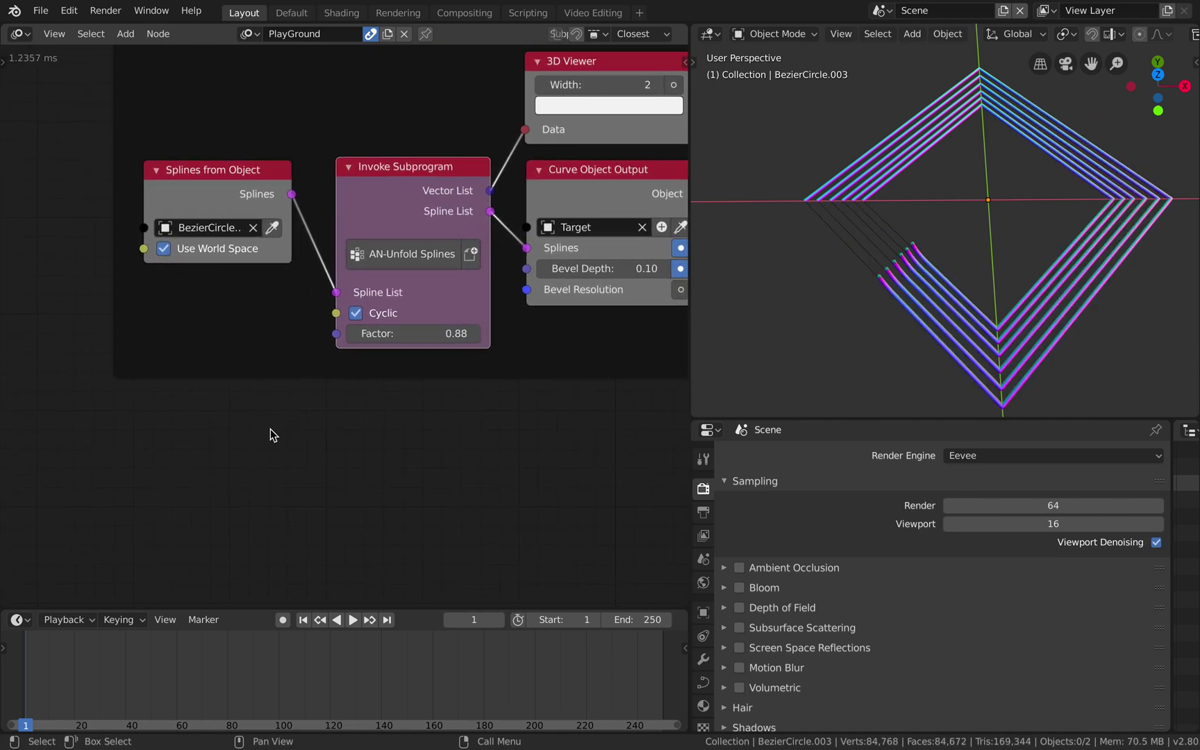
{"action": "key", "text": "shift+a"}
{"action": "mouse_move", "coordinate": [255, 435]}
{"action": "left_click", "coordinate": [269, 297]}
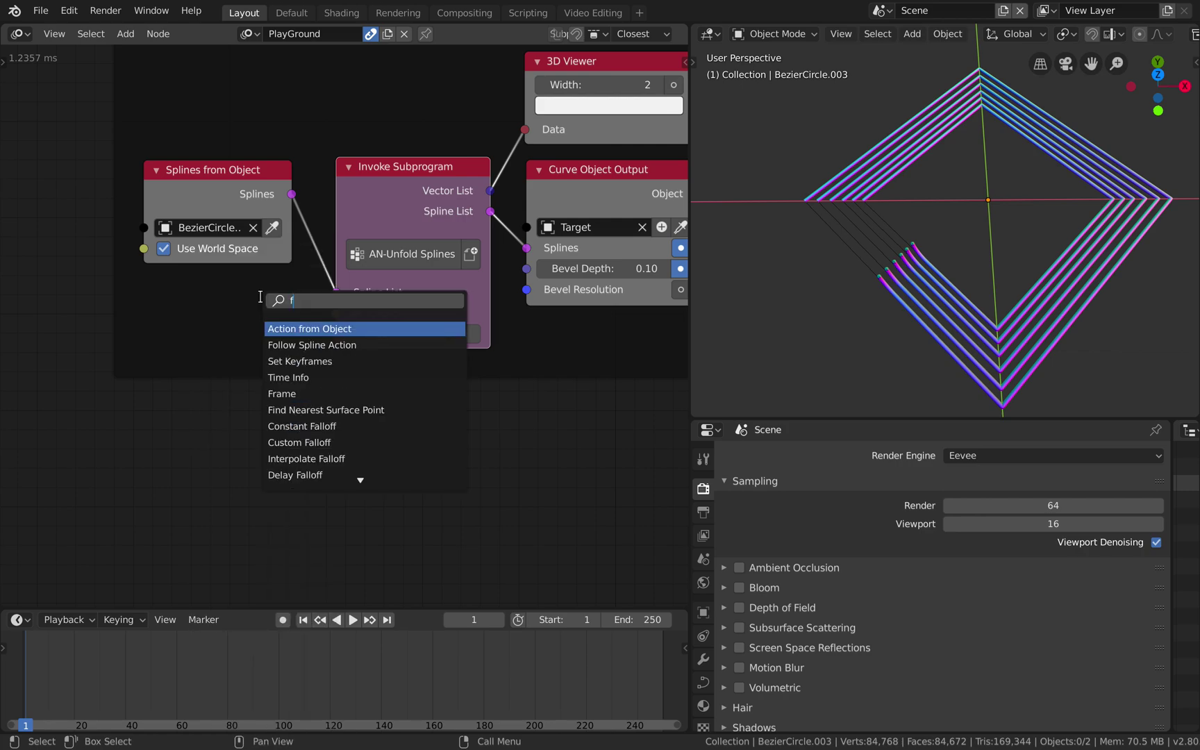
{"action": "type", "text": "fra"}
{"action": "left_click", "coordinate": [283, 345]}
{"action": "left_click", "coordinate": [264, 437]}
Add a Map Range node beside the Time Info node.
{"action": "key", "text": "shift+a"}
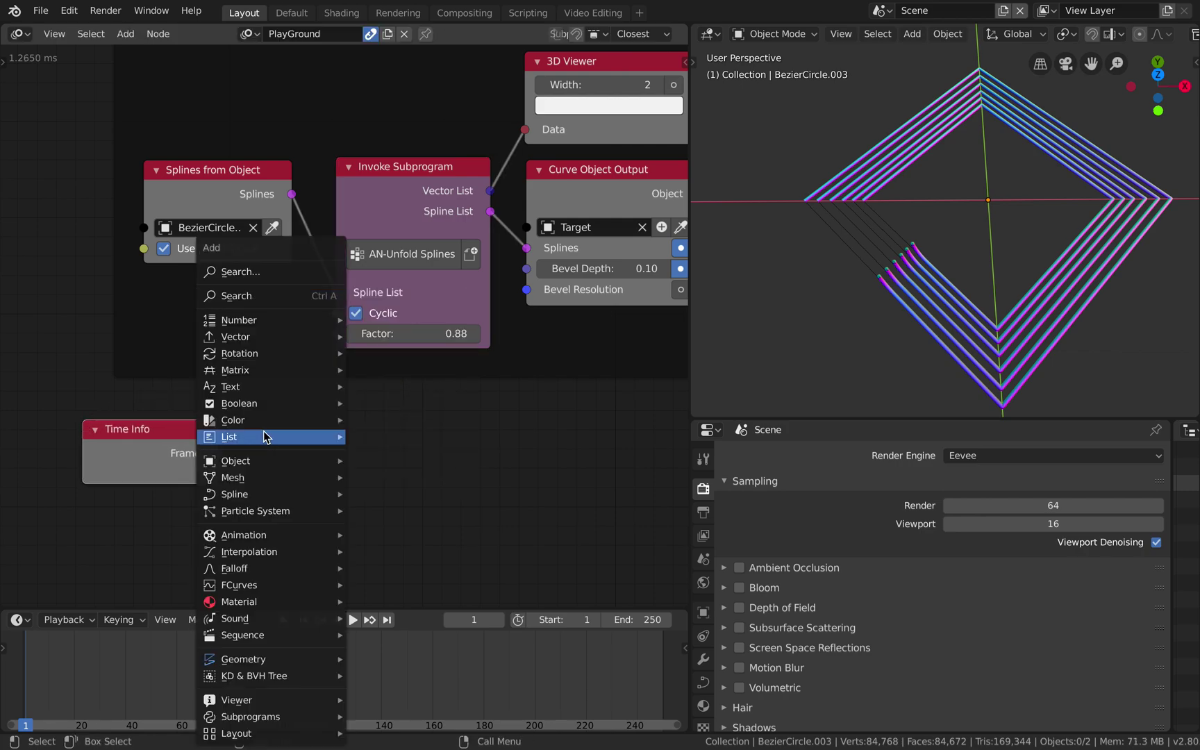
{"action": "left_click", "coordinate": [270, 295]}
{"action": "type", "text": "map"}
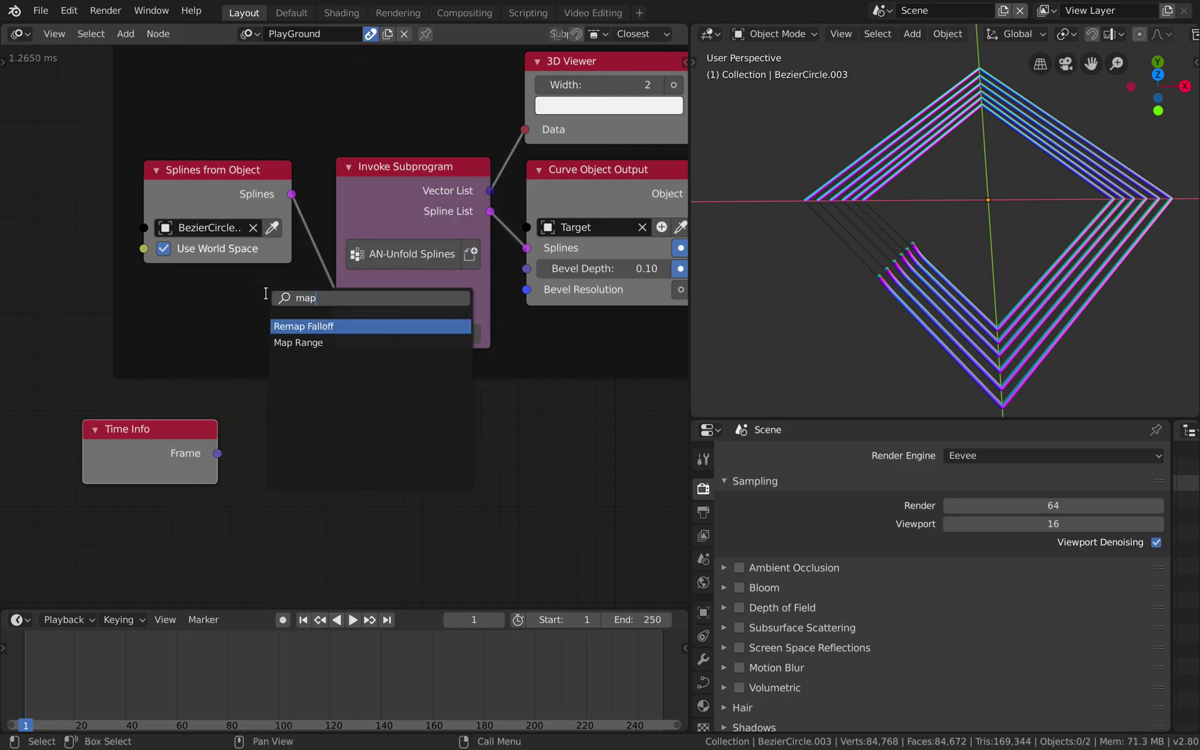
{"action": "key", "text": "Down"}
{"action": "key", "text": "Return"}
{"action": "left_click", "coordinate": [285, 398]}
Link the Time Info frame into the Map Range value, and the Map Range output into the Factor of AN-Unfold Splines.
{"action": "left_click_drag", "start_coordinate": [217, 453], "coordinate": [288, 488]}
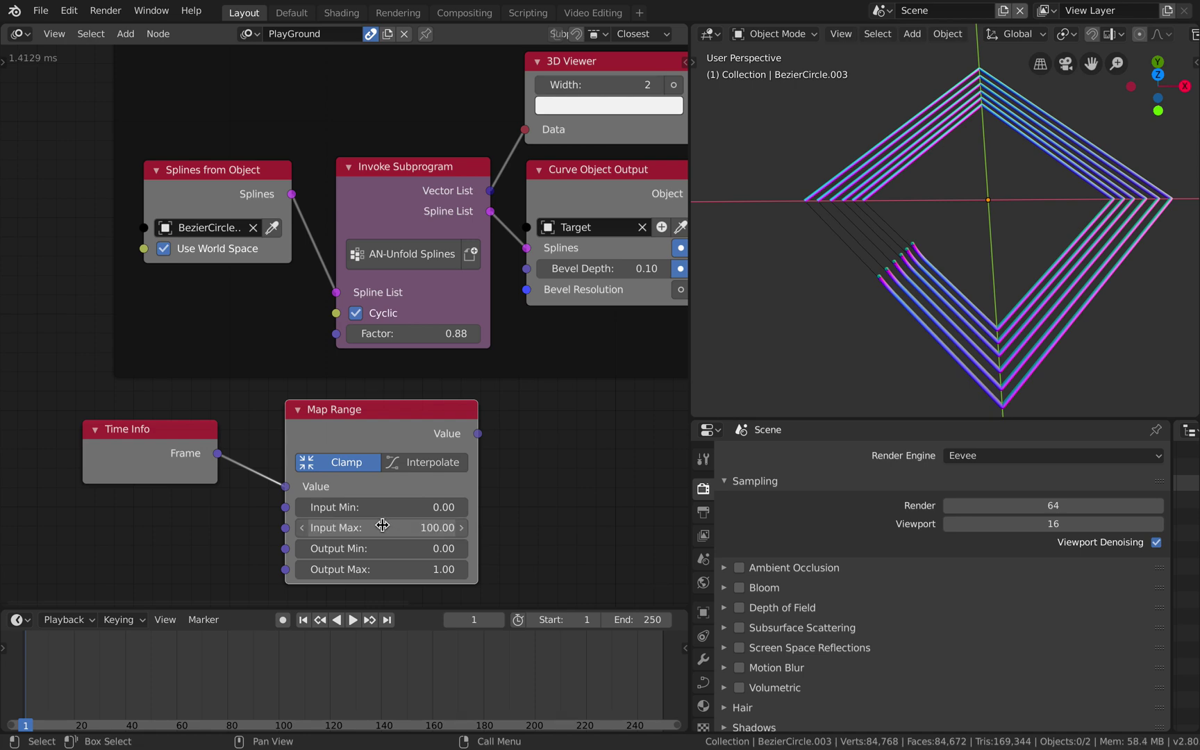
{"action": "left_click_drag", "start_coordinate": [478, 434], "coordinate": [478, 434]}
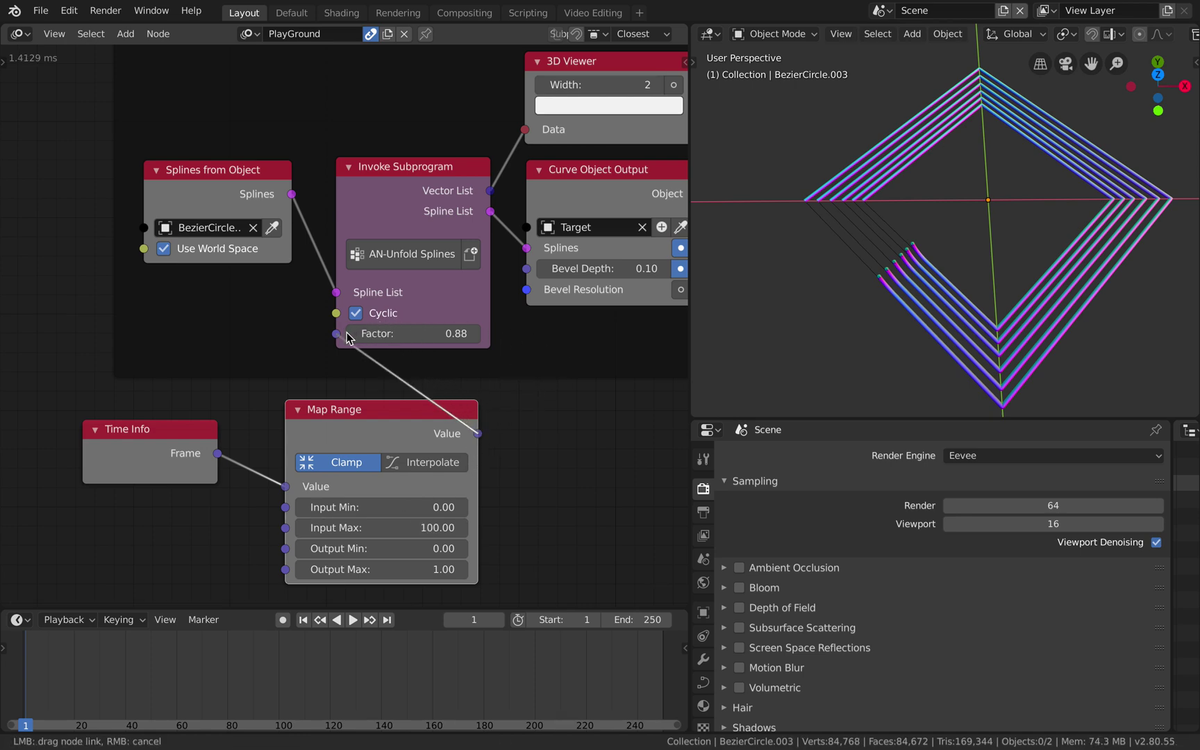
{"action": "left_click_drag", "start_coordinate": [350, 339], "coordinate": [348, 336]}
Play the unfolding animation, stop it, and select the BezierCircle.003 curve in the viewport.
{"action": "left_click", "coordinate": [353, 619]}
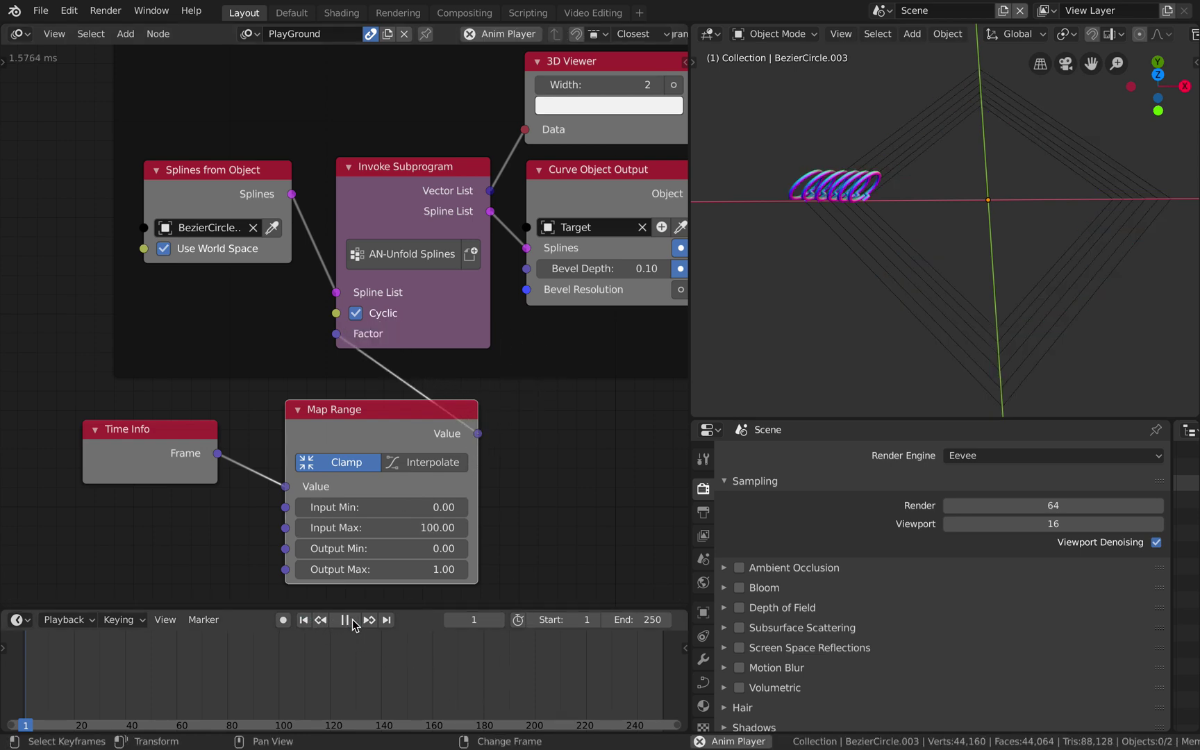
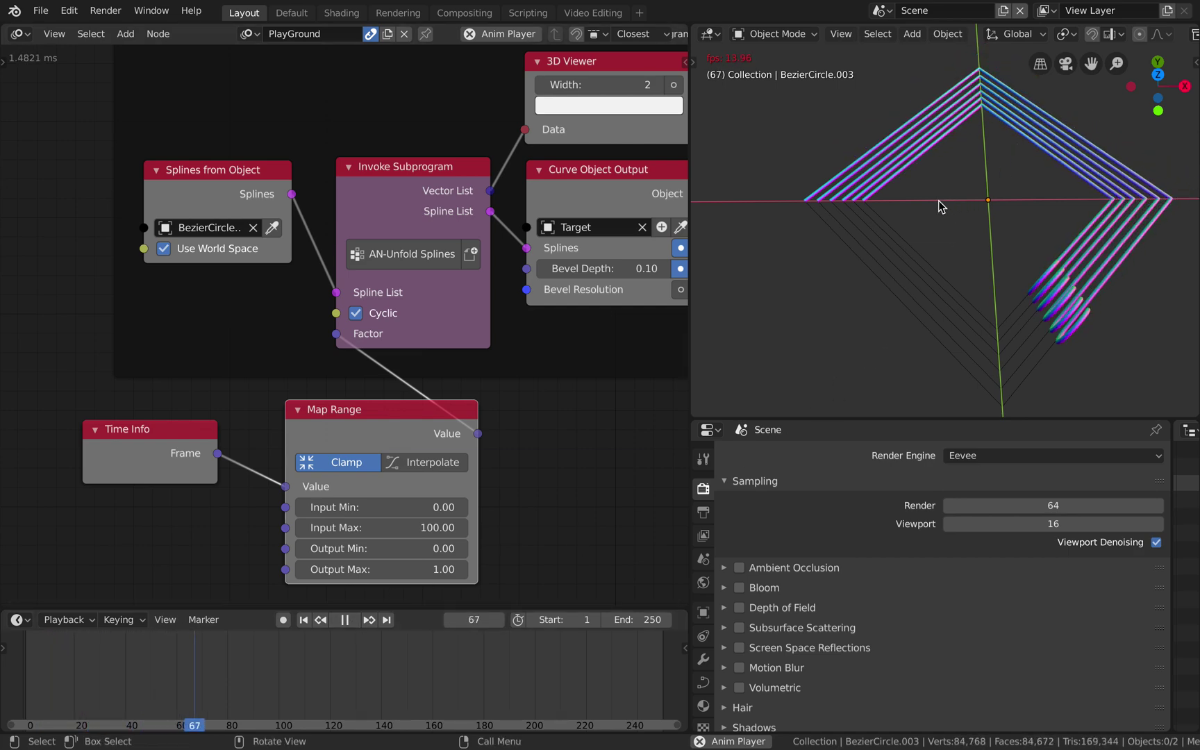
{"action": "middle_click_drag", "start_coordinate": [940, 200], "coordinate": [903, 218]}
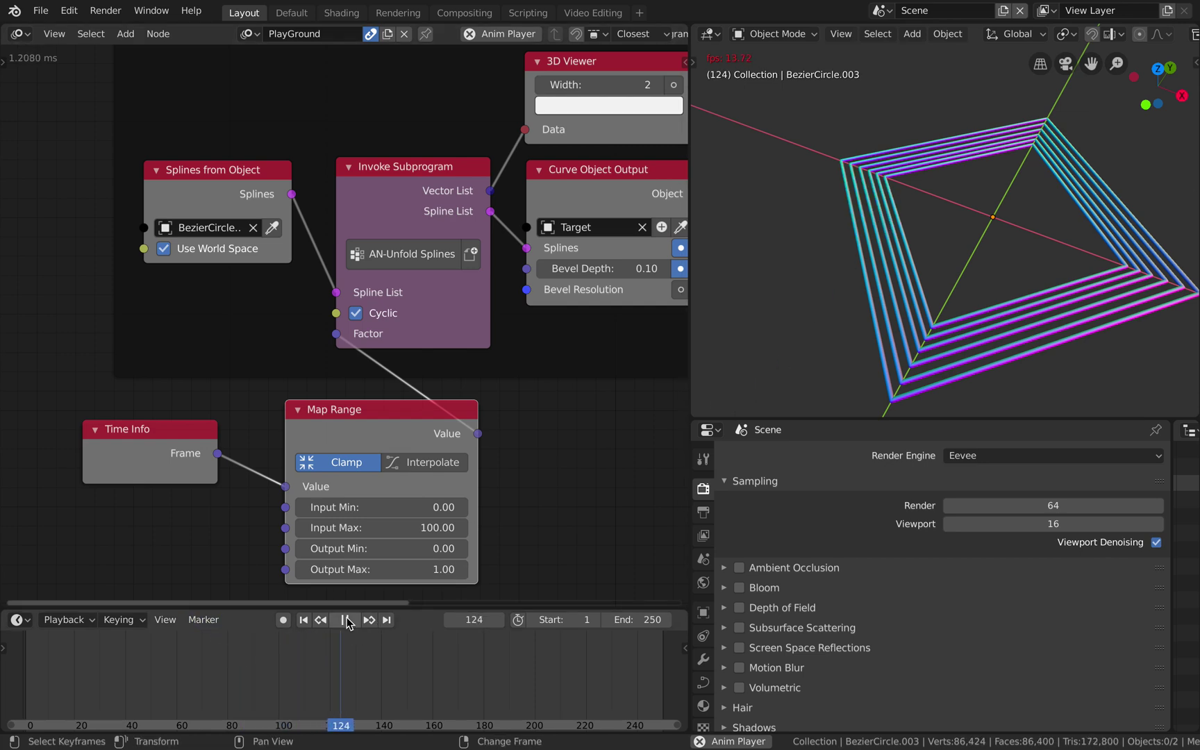
{"action": "key", "text": "Escape"}
{"action": "left_click", "coordinate": [893, 268]}
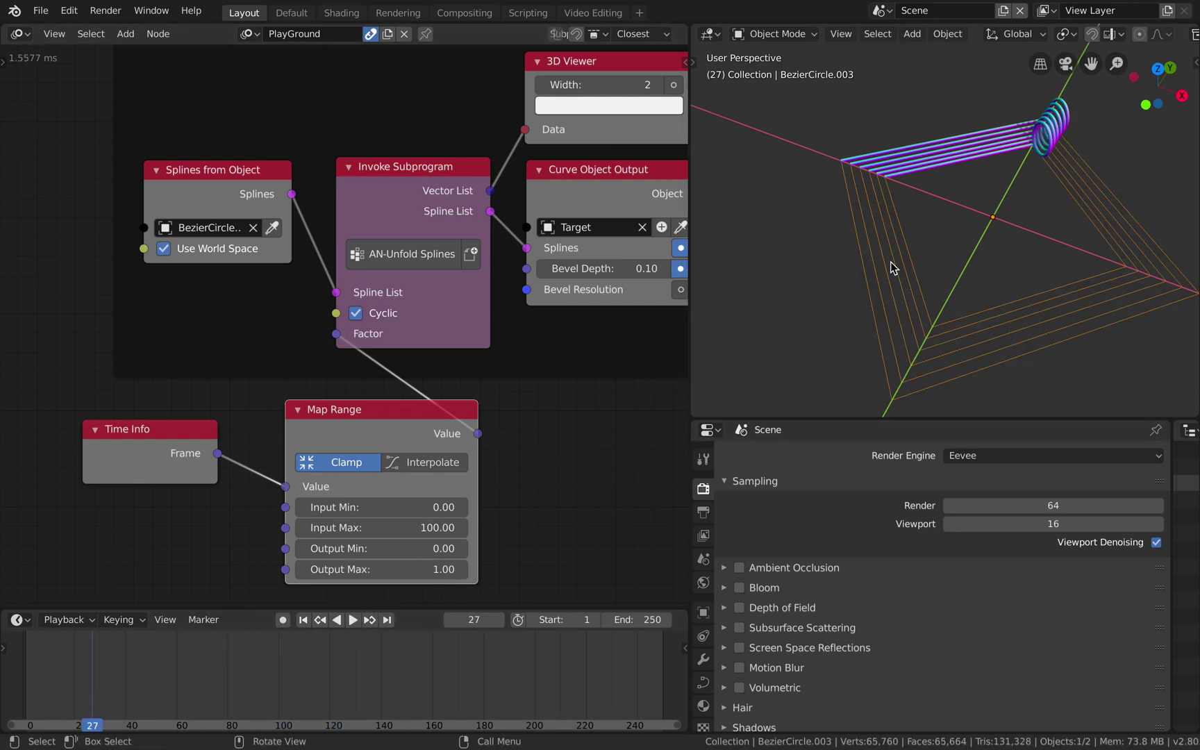
Delete the selected BezierCircle.003 curve and append the Alpha.0000 object from greaseOut.blend.
{"action": "key", "text": "x"}
{"action": "left_click", "coordinate": [891, 262]}
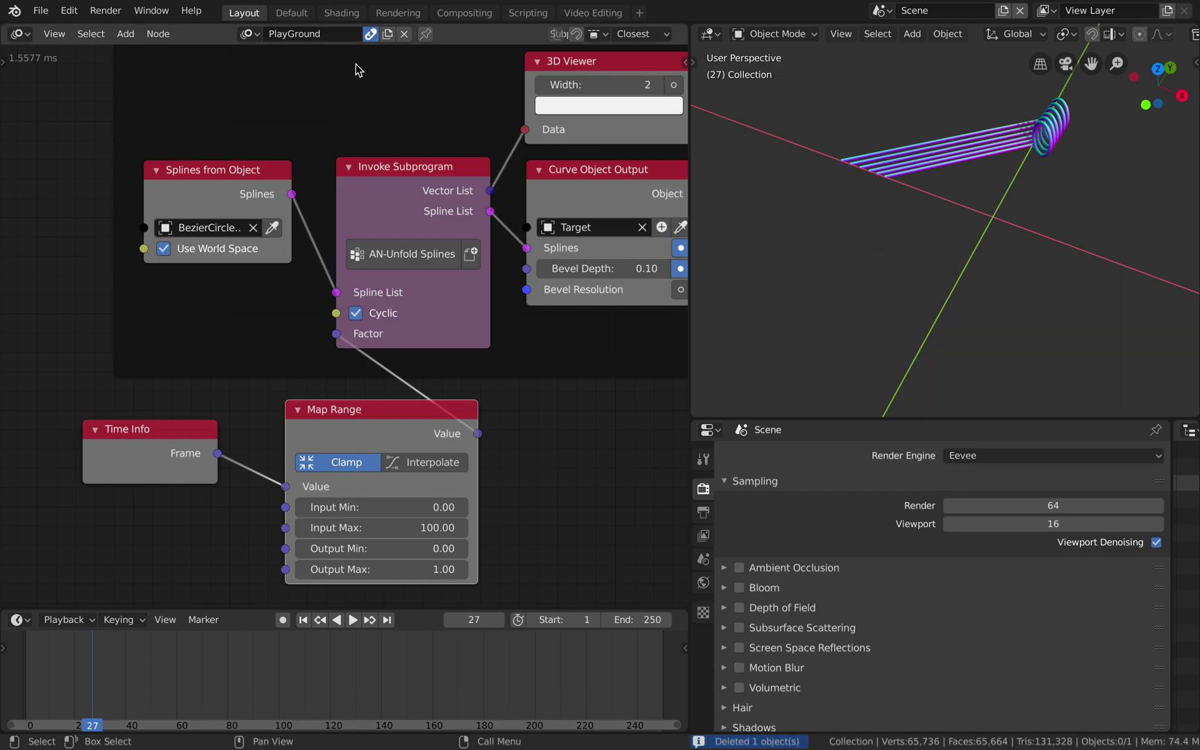
{"action": "left_click", "coordinate": [40, 11]}
{"action": "left_click", "coordinate": [118, 278]}
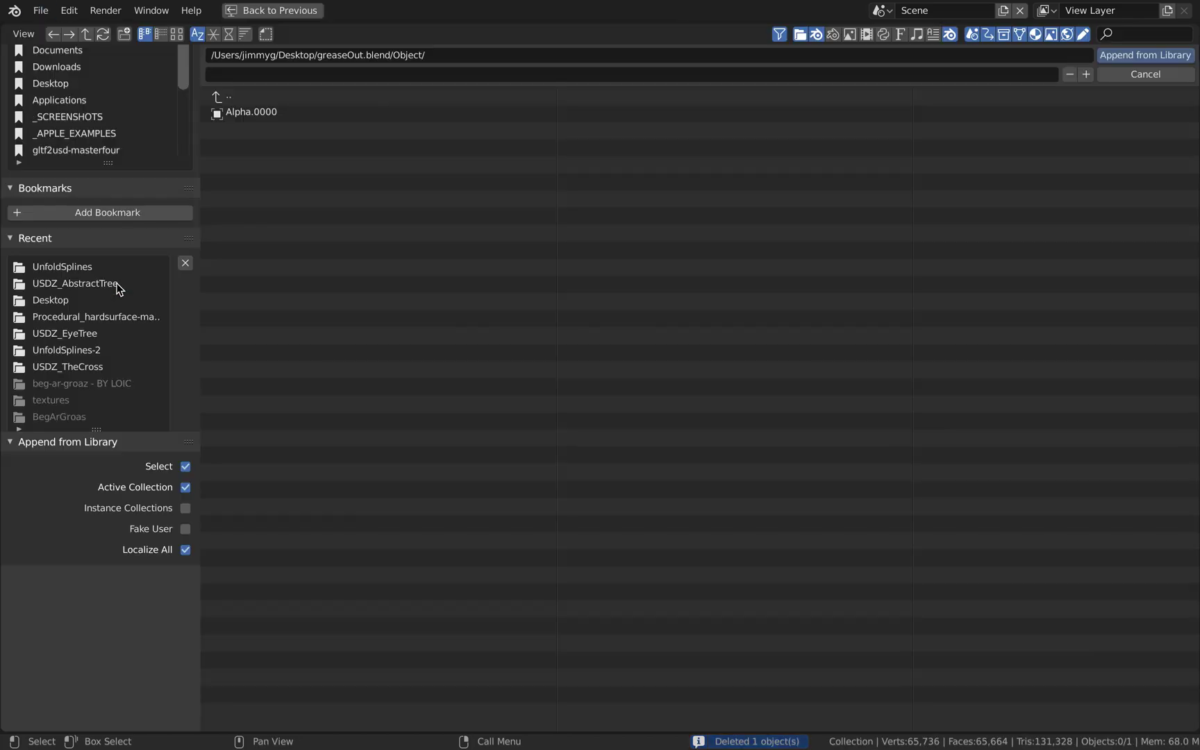
{"action": "left_click", "coordinate": [262, 112]}
{"action": "key", "text": "Return"}
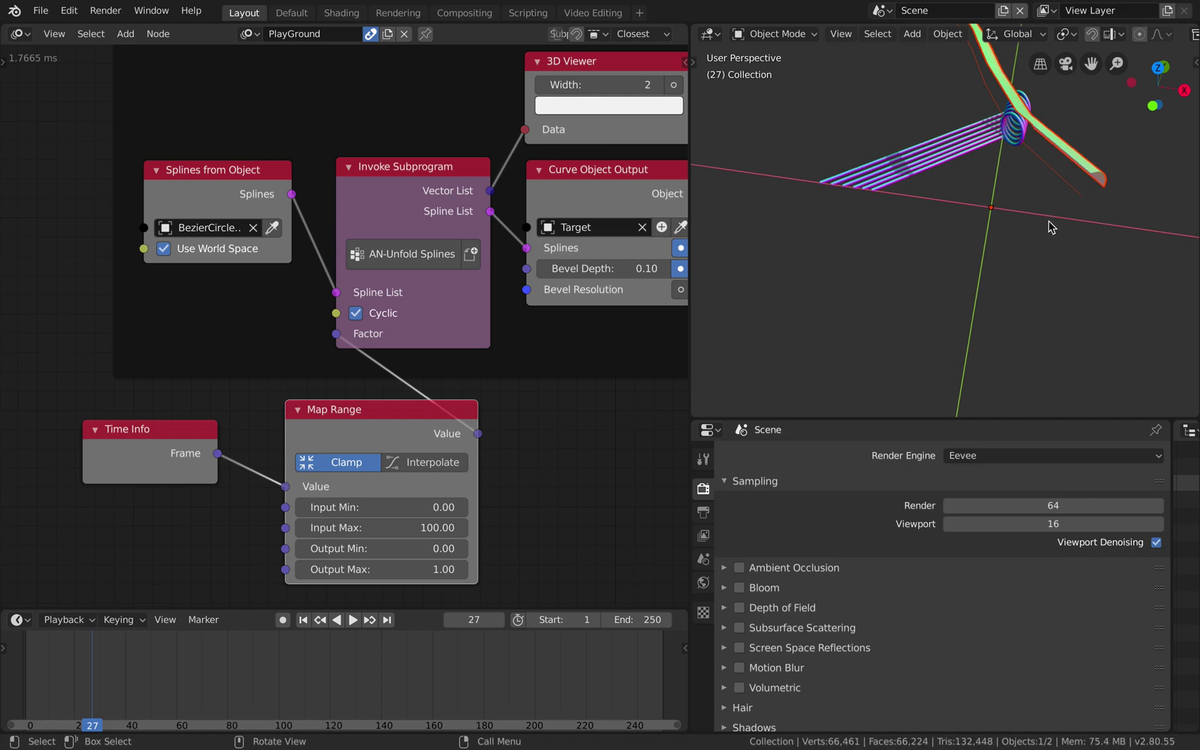
Set Alpha.0000 as the source of the Splines from Object node, and play the animation briefly to check the unfolding.
{"action": "middle_click_drag", "start_coordinate": [1060, 182], "coordinate": [1061, 183]}
{"action": "middle_click_drag", "start_coordinate": [378, 322], "coordinate": [379, 334]}
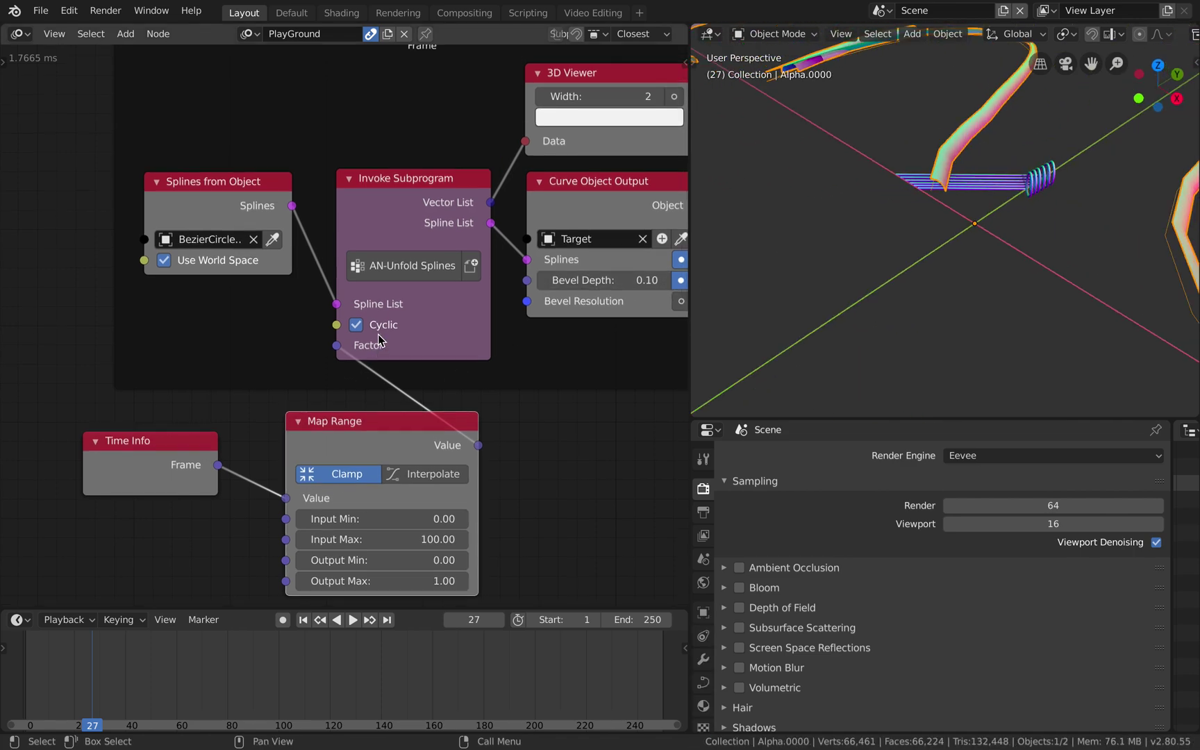
{"action": "left_click", "coordinate": [236, 249]}
{"action": "left_click", "coordinate": [223, 265]}
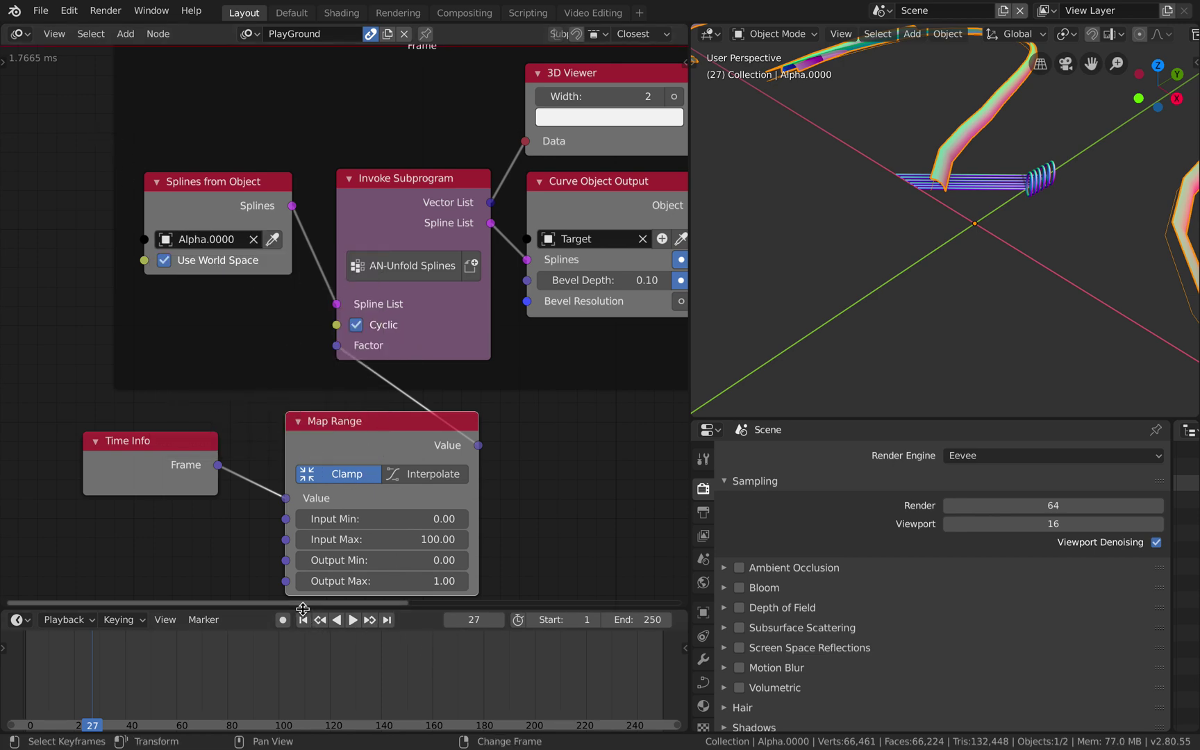
{"action": "left_click", "coordinate": [350, 620]}
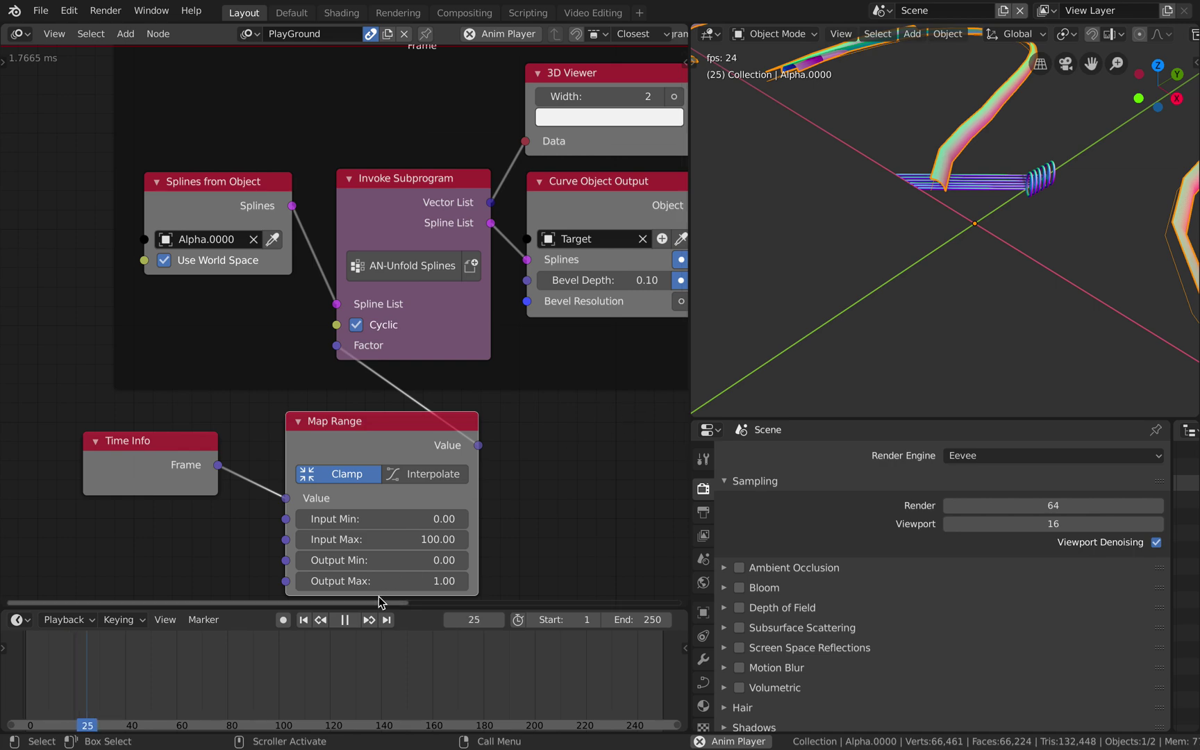
{"action": "left_click", "coordinate": [345, 626]}
{"action": "middle_click_drag", "start_coordinate": [876, 254], "coordinate": [838, 206]}
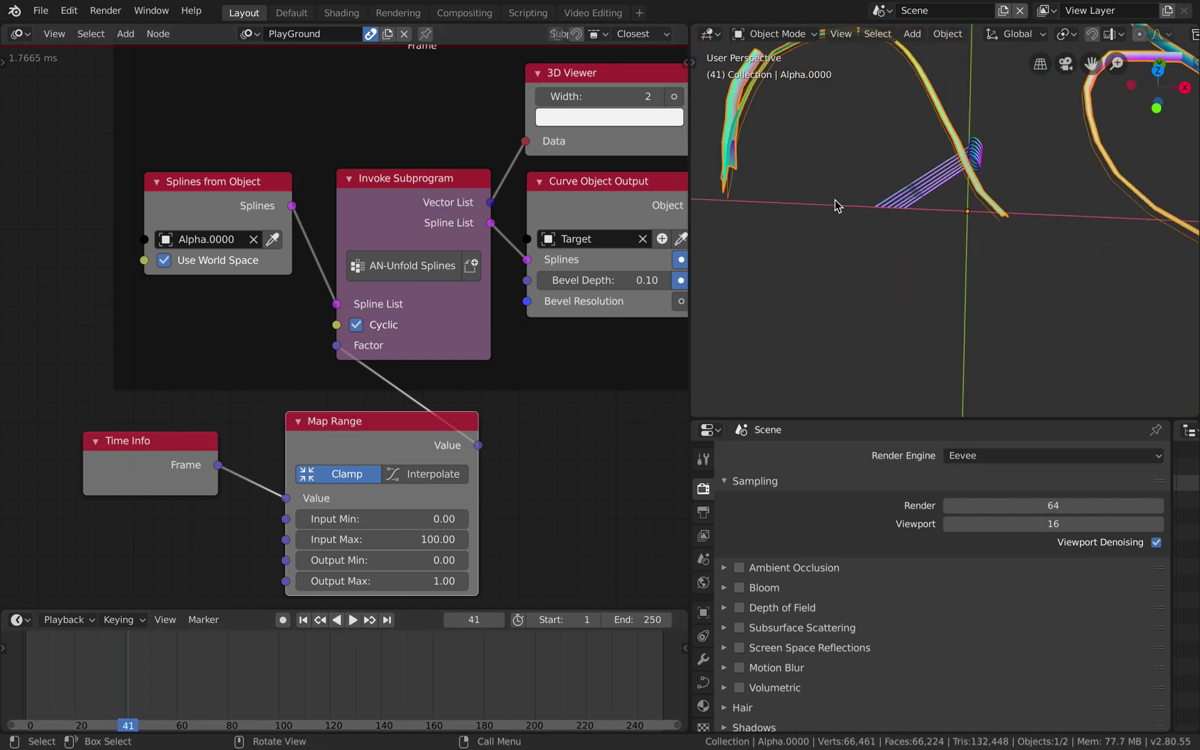
Convert all splines of the Alpha.0000 curve to the Bezier spline type and return to Object Mode.
{"action": "key", "text": "Tab"}
{"action": "key", "text": "a"}
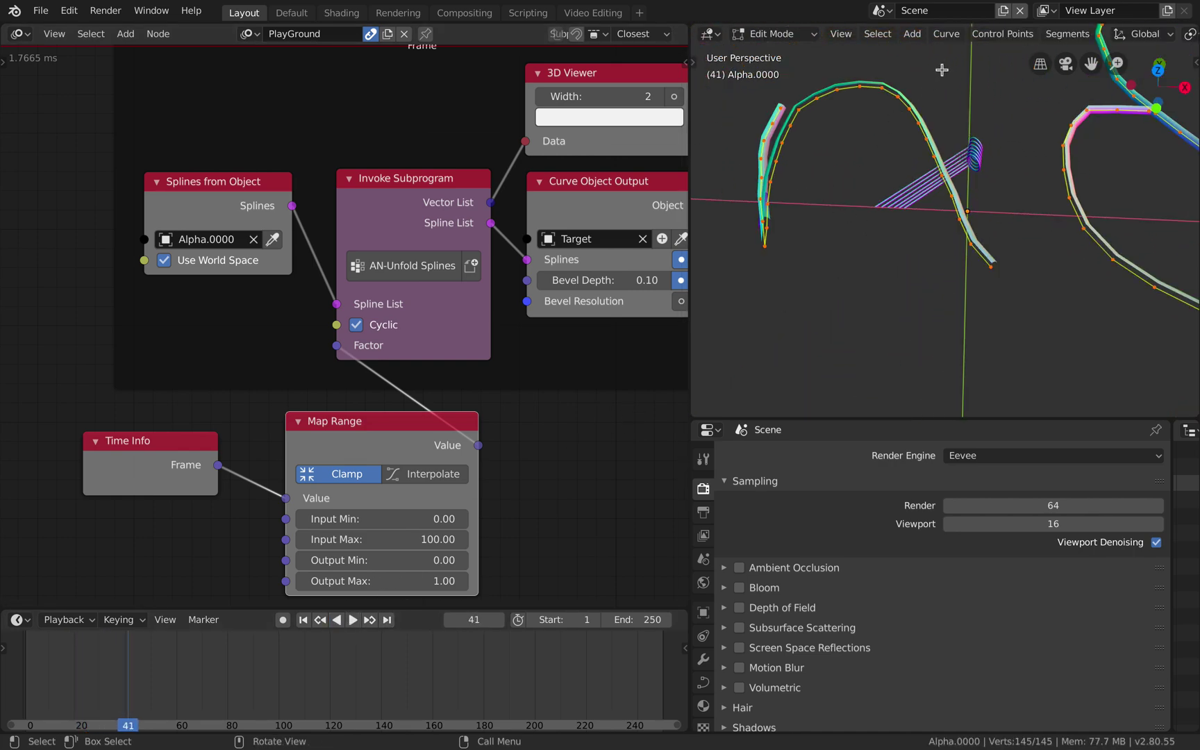
{"action": "left_click", "coordinate": [946, 35]}
{"action": "mouse_move", "coordinate": [977, 209]}
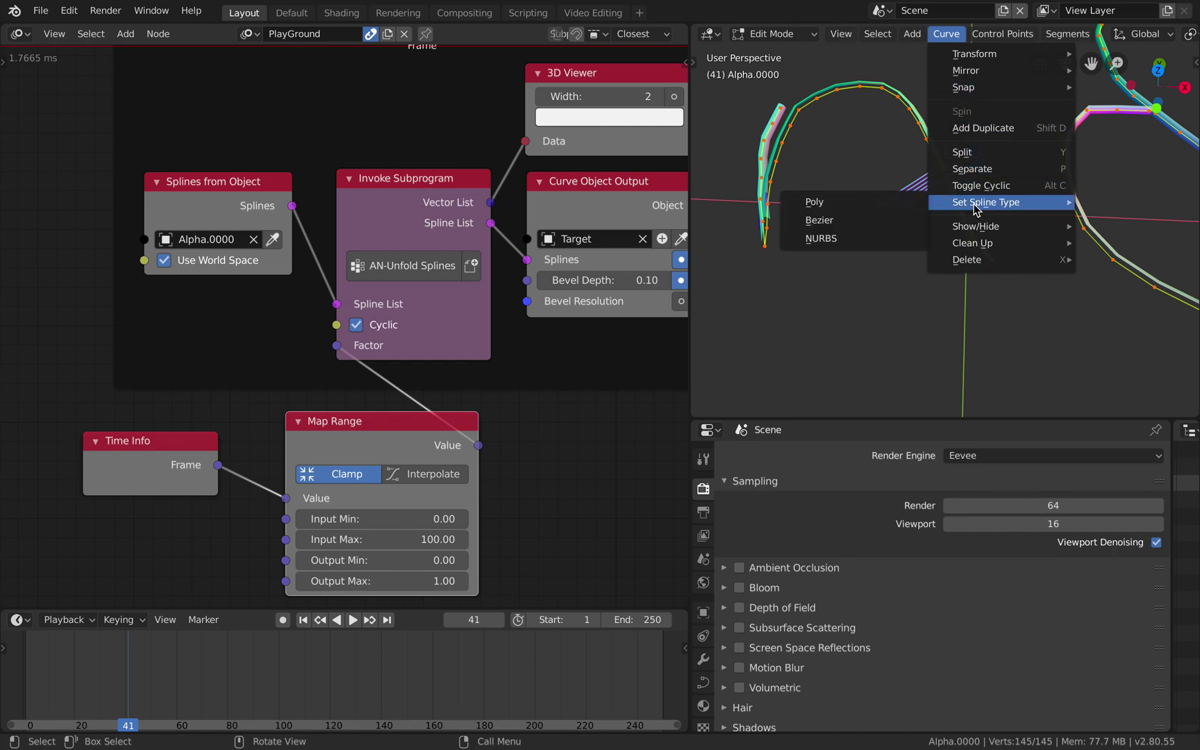
{"action": "left_click", "coordinate": [861, 220]}
{"action": "key", "text": "Tab"}
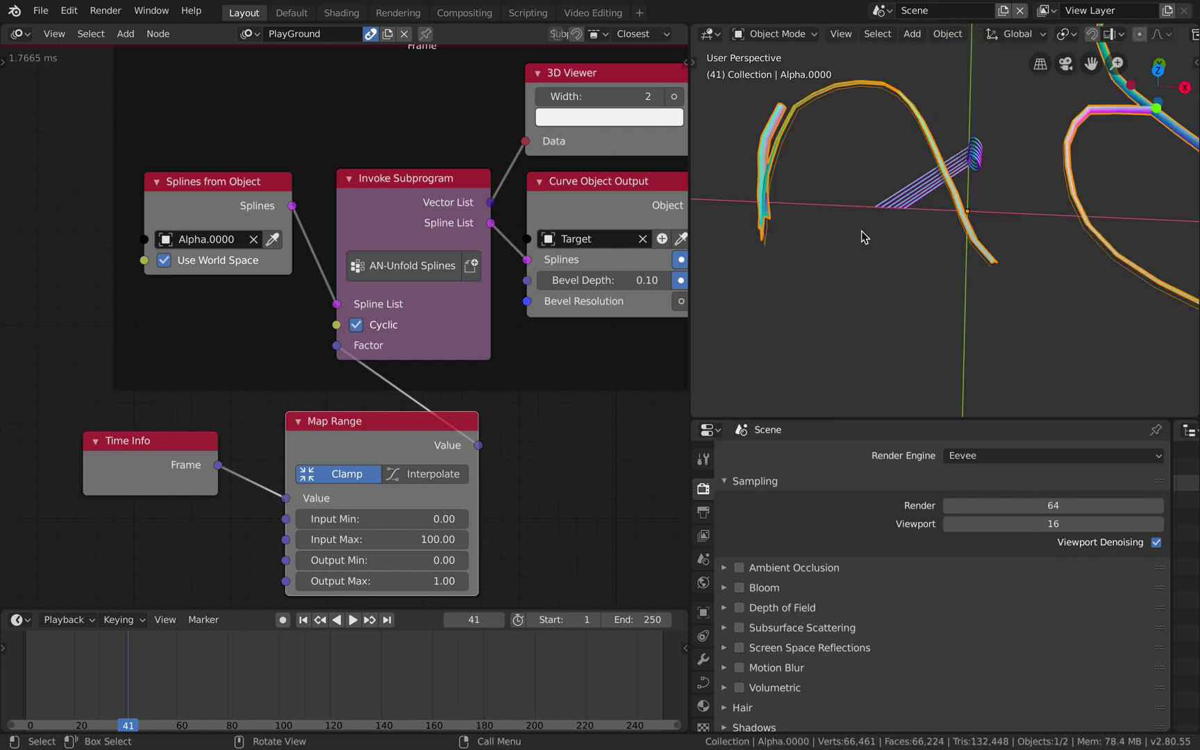
Return to the first frame, play the animation to check the converted curve, and stop it.
{"action": "middle_click_drag", "start_coordinate": [892, 240], "coordinate": [566, 470]}
{"action": "left_click", "coordinate": [305, 619]}
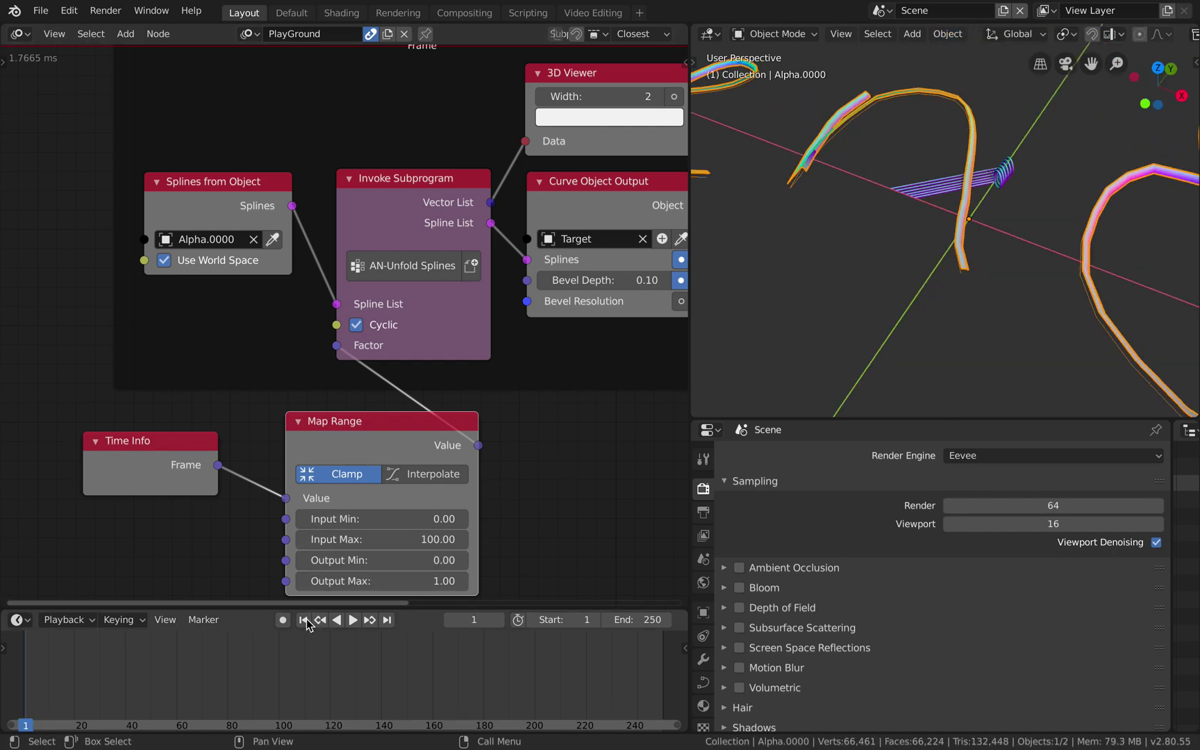
{"action": "left_click", "coordinate": [351, 620]}
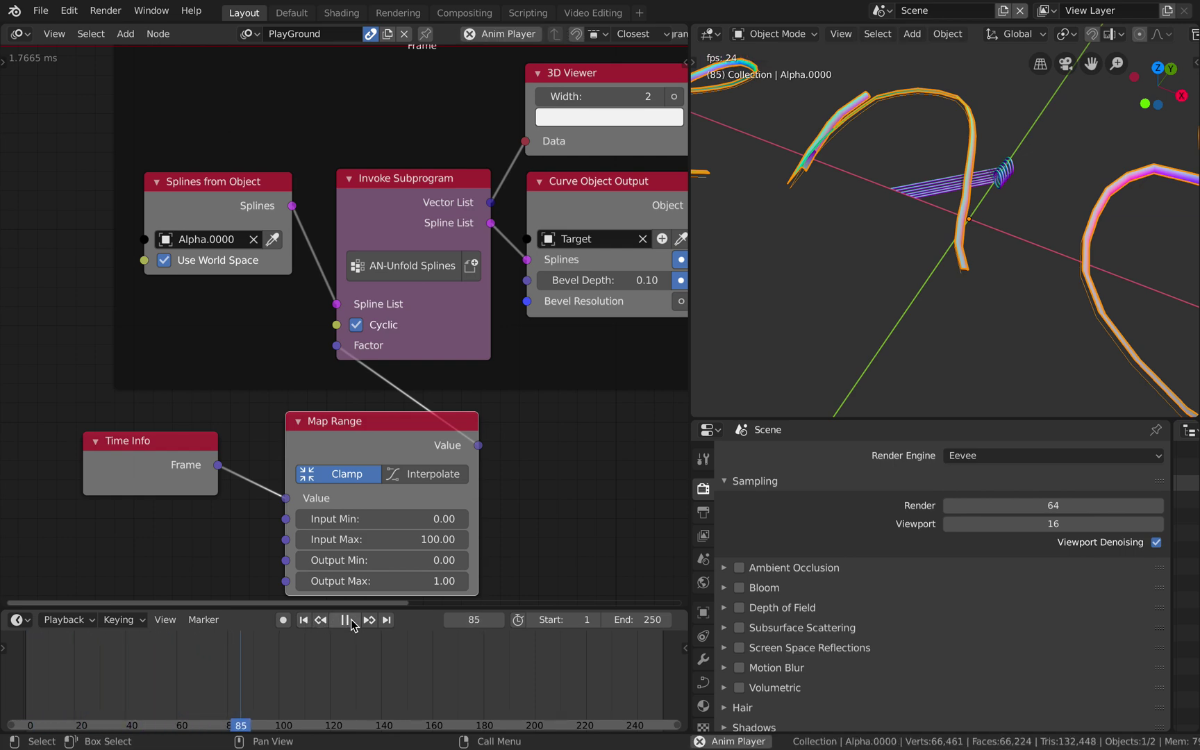
{"action": "left_click", "coordinate": [351, 619]}
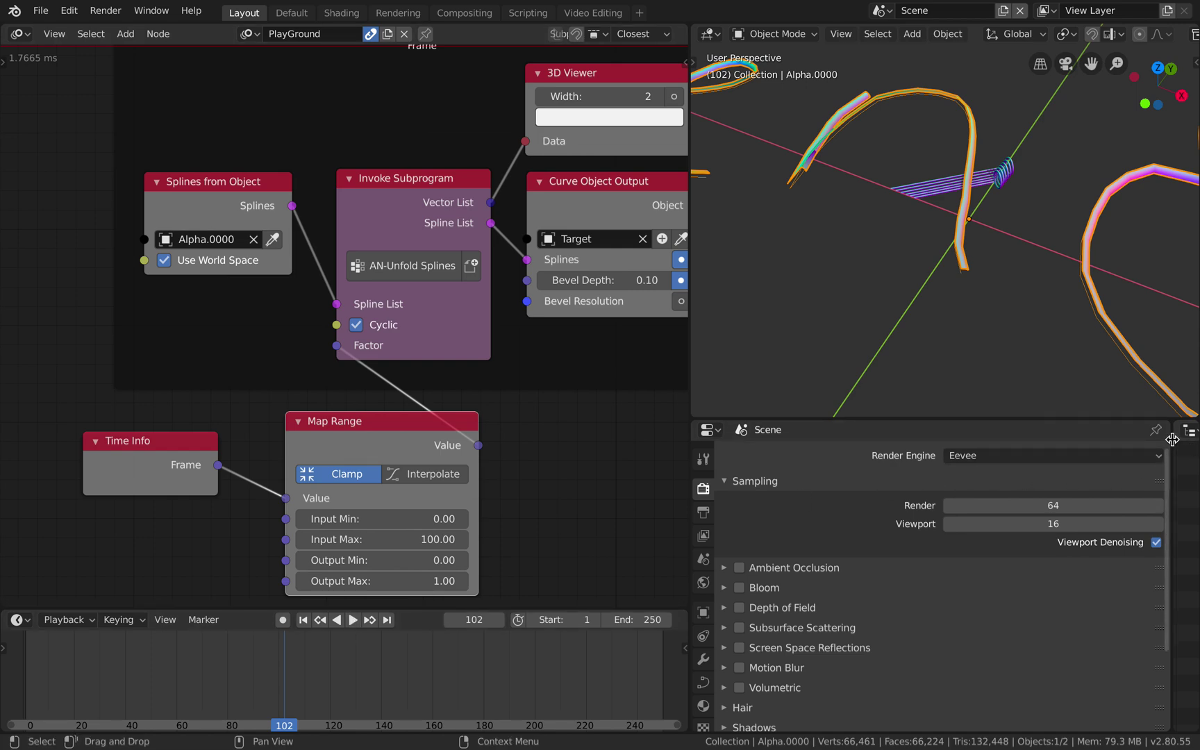
Widen the Outliner, expand the scene's Objects list, and select Alpha.0000.
{"action": "left_click_drag", "start_coordinate": [1173, 444], "coordinate": [877, 479]}
{"action": "left_click", "coordinate": [903, 500]}
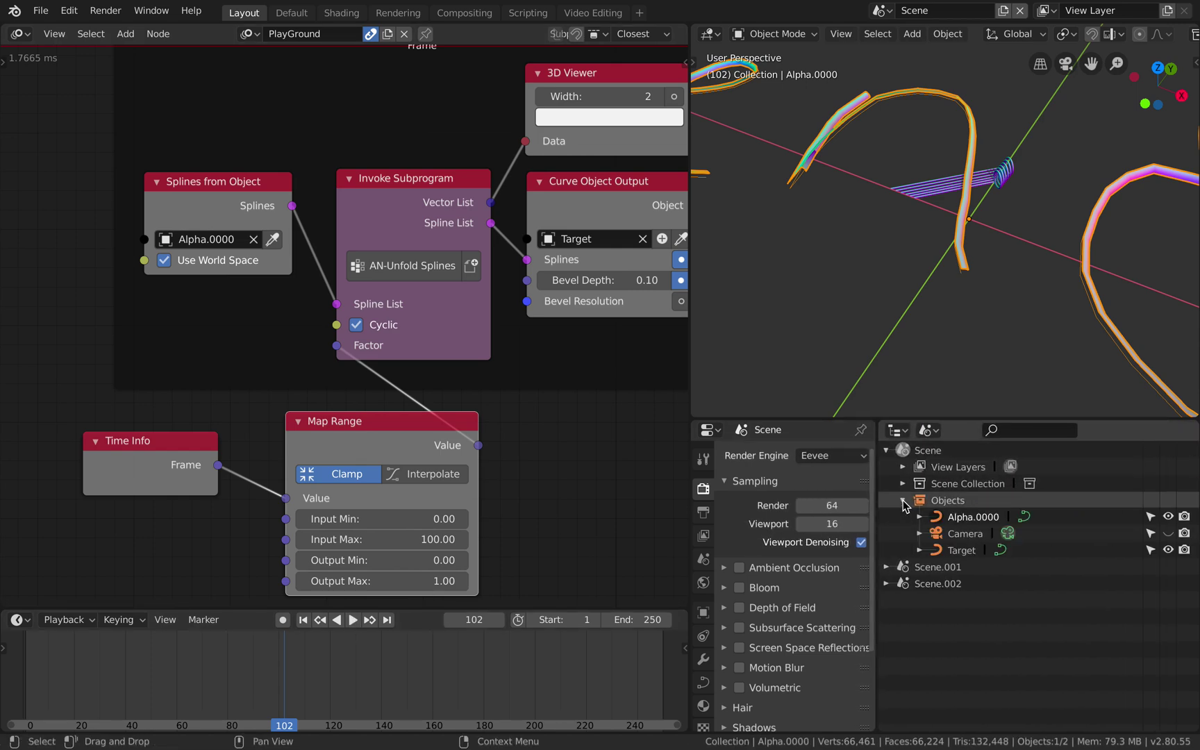
{"action": "left_click", "coordinate": [969, 517]}
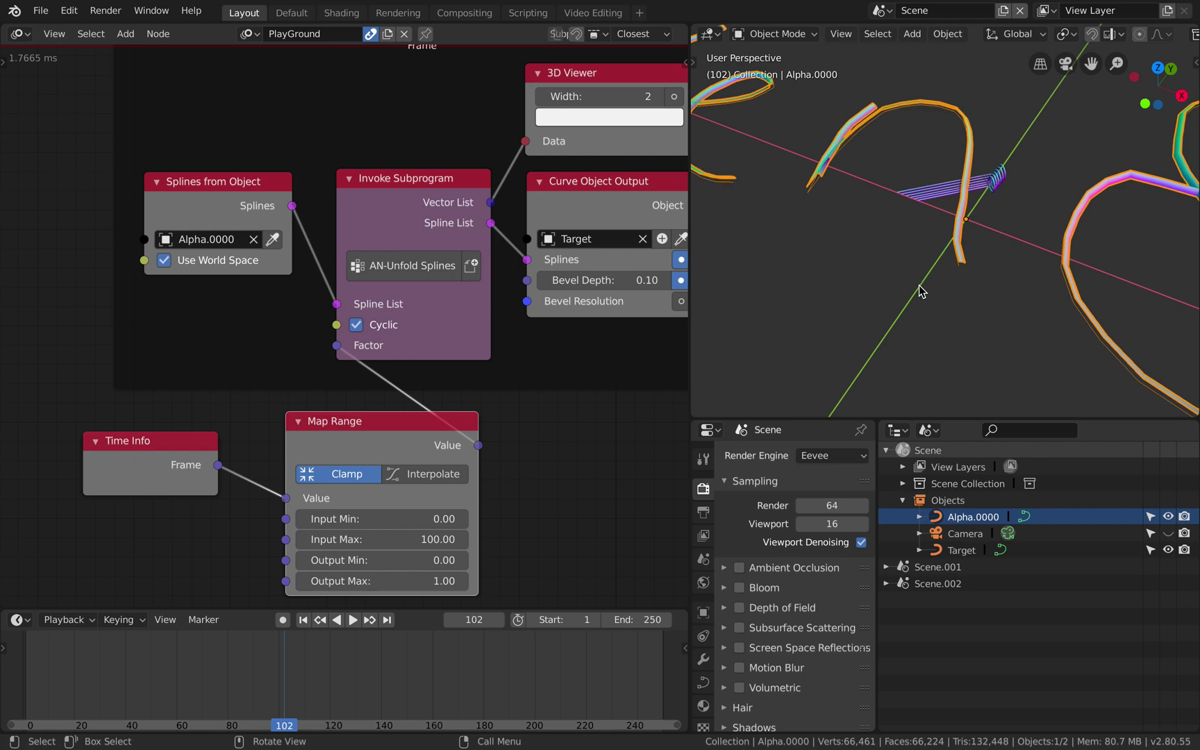
{"action": "key", "text": "g"}
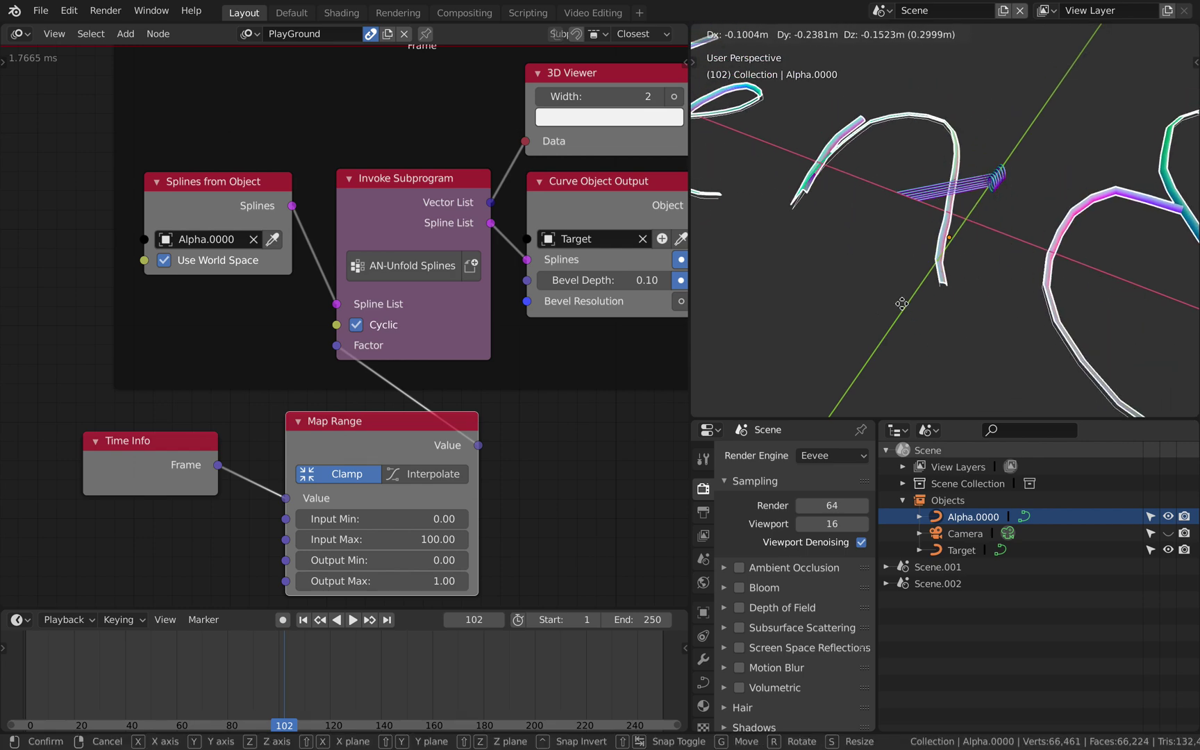
{"action": "right_click", "coordinate": [903, 305]}
{"action": "scroll", "coordinate": [905, 308], "scroll_direction": "down", "scroll_amount": 2}
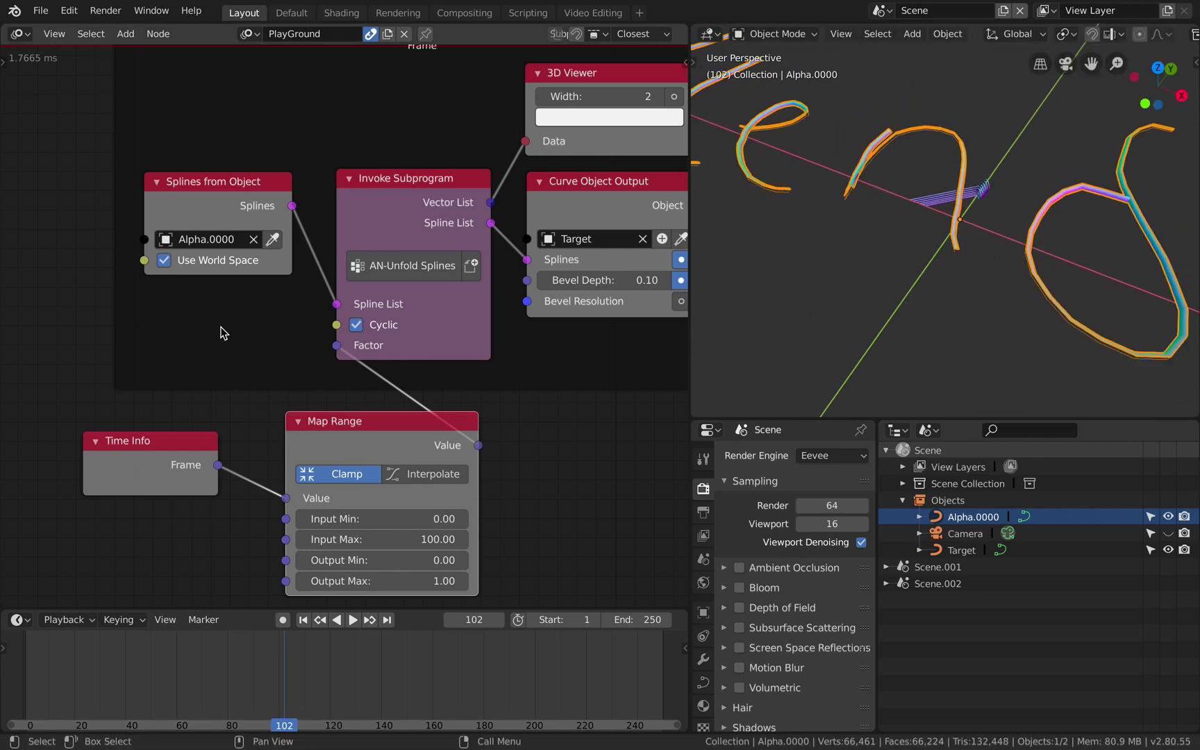
Reassign Alpha.0000 in the Splines from Object node and retry the failed node tree execution.
{"action": "left_click", "coordinate": [224, 240]}
{"action": "left_click", "coordinate": [216, 262]}
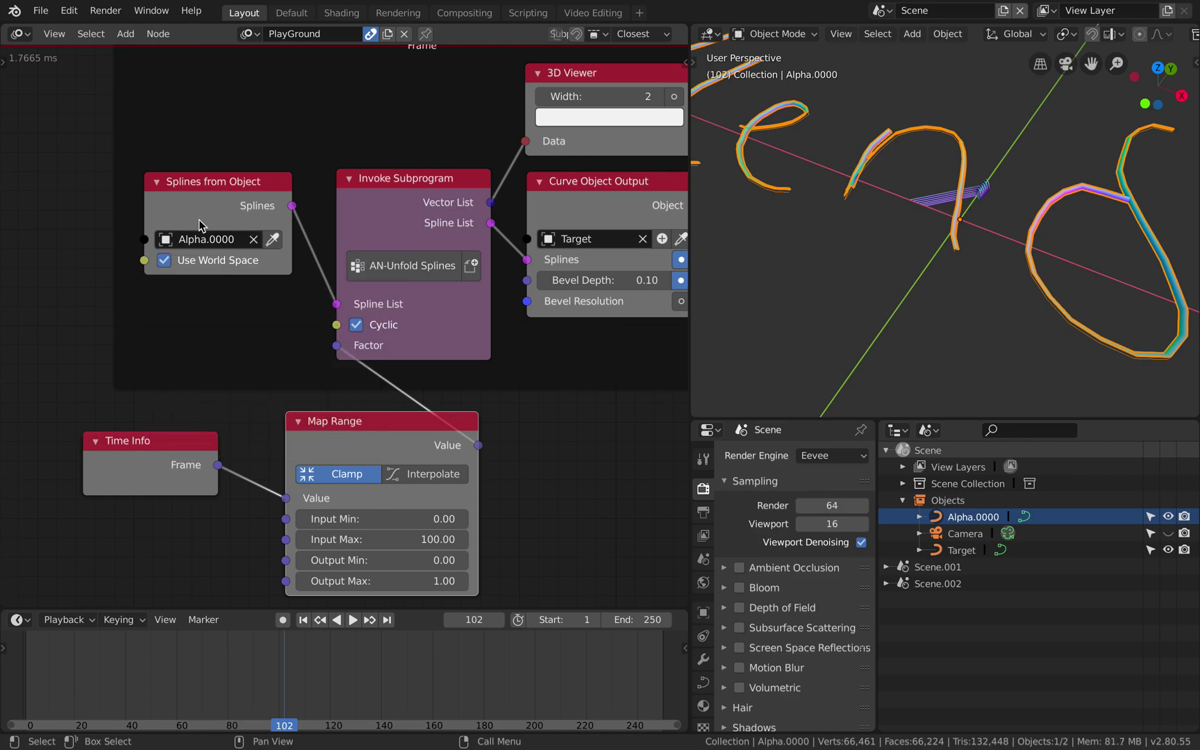
{"action": "left_click", "coordinate": [4, 61]}
{"action": "left_click_drag", "start_coordinate": [47, 172], "coordinate": [181, 202]}
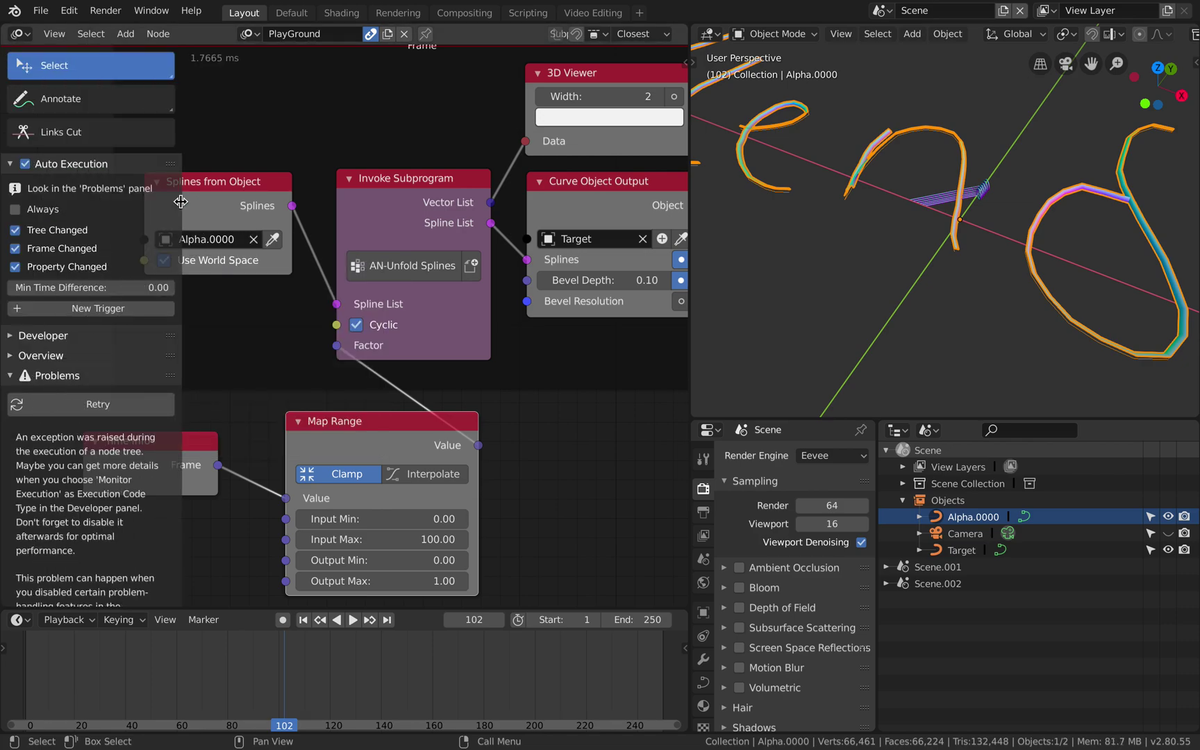
{"action": "left_click", "coordinate": [116, 400]}
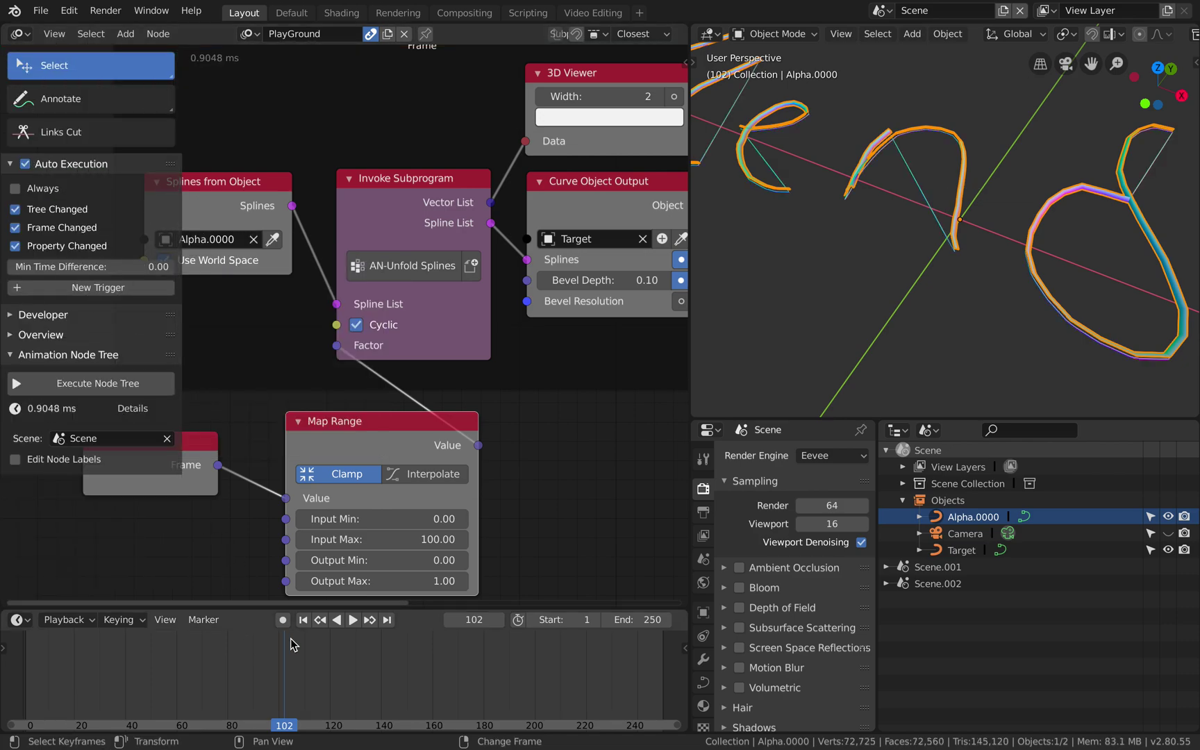
Play the animation from the first frame and hide the Alpha.0000 source curve in the viewport.
{"action": "left_click", "coordinate": [304, 621]}
{"action": "left_click", "coordinate": [355, 620]}
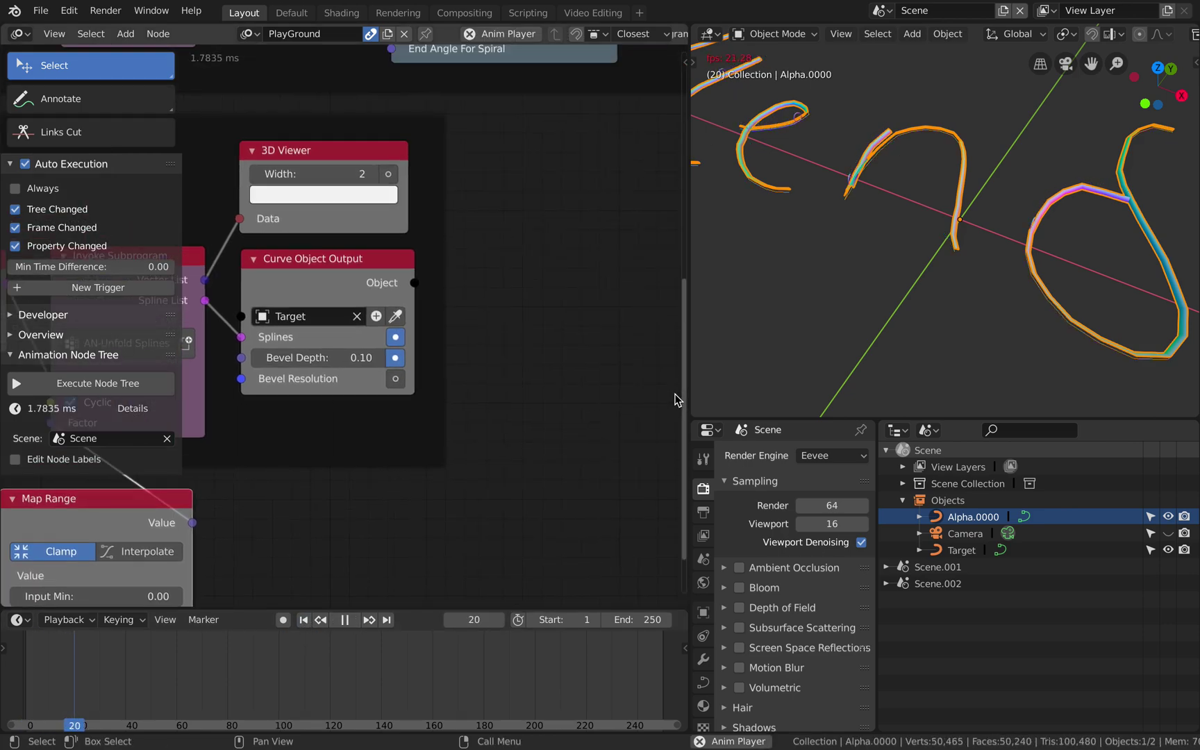
{"action": "left_click", "coordinate": [1168, 516]}
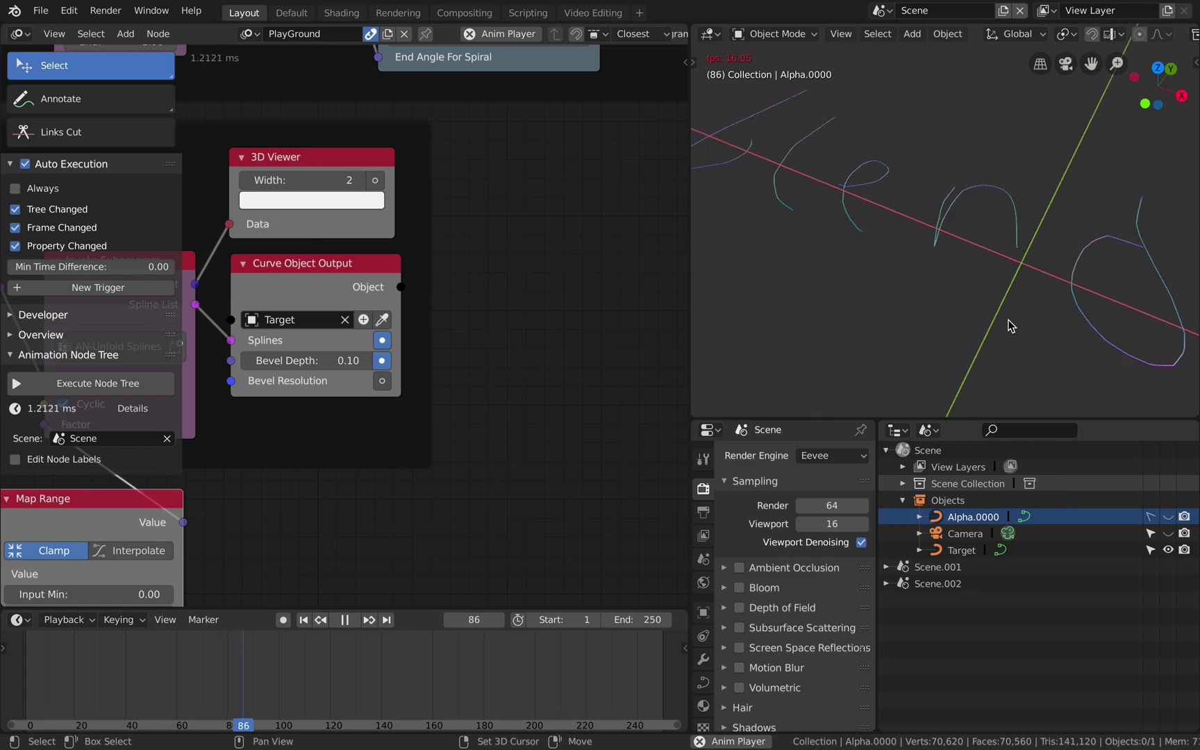
Set the Bevel Depth of the Curve Object Output node to 0.76 and watch the looping animation.
{"action": "scroll", "coordinate": [1010, 327], "scroll_direction": "down", "scroll_amount": 1}
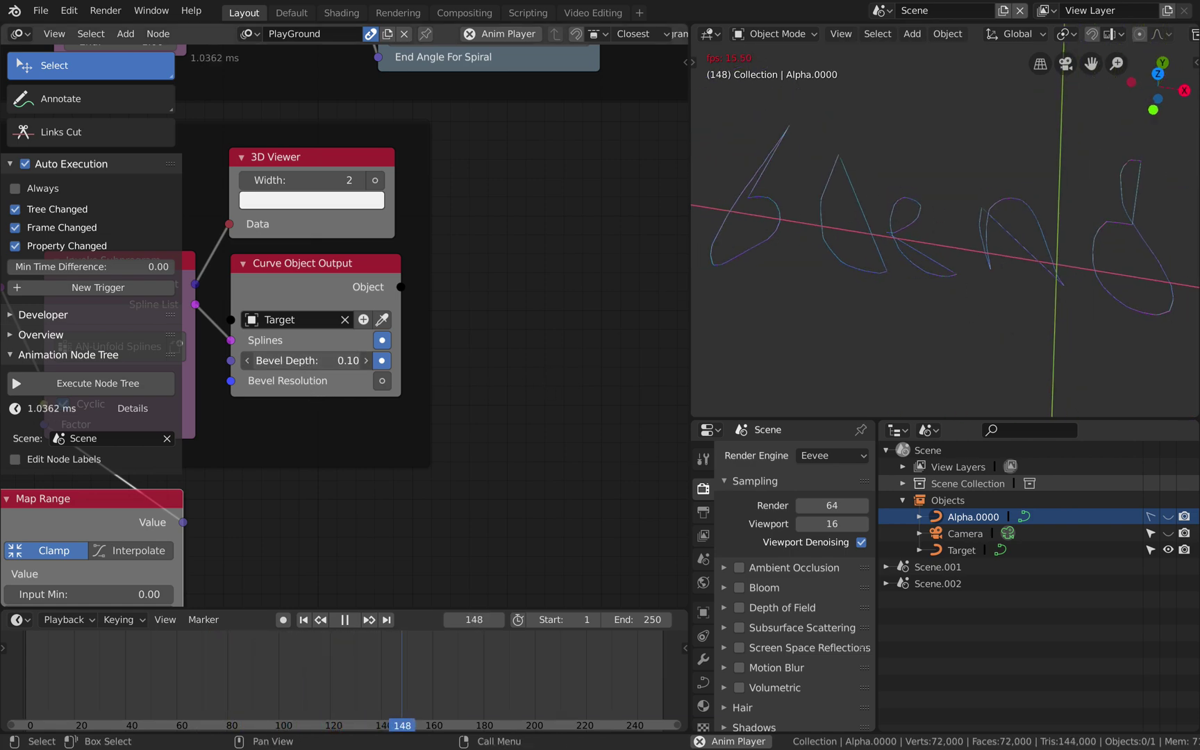
{"action": "middle_click_drag", "start_coordinate": [399, 308], "coordinate": [405, 477]}
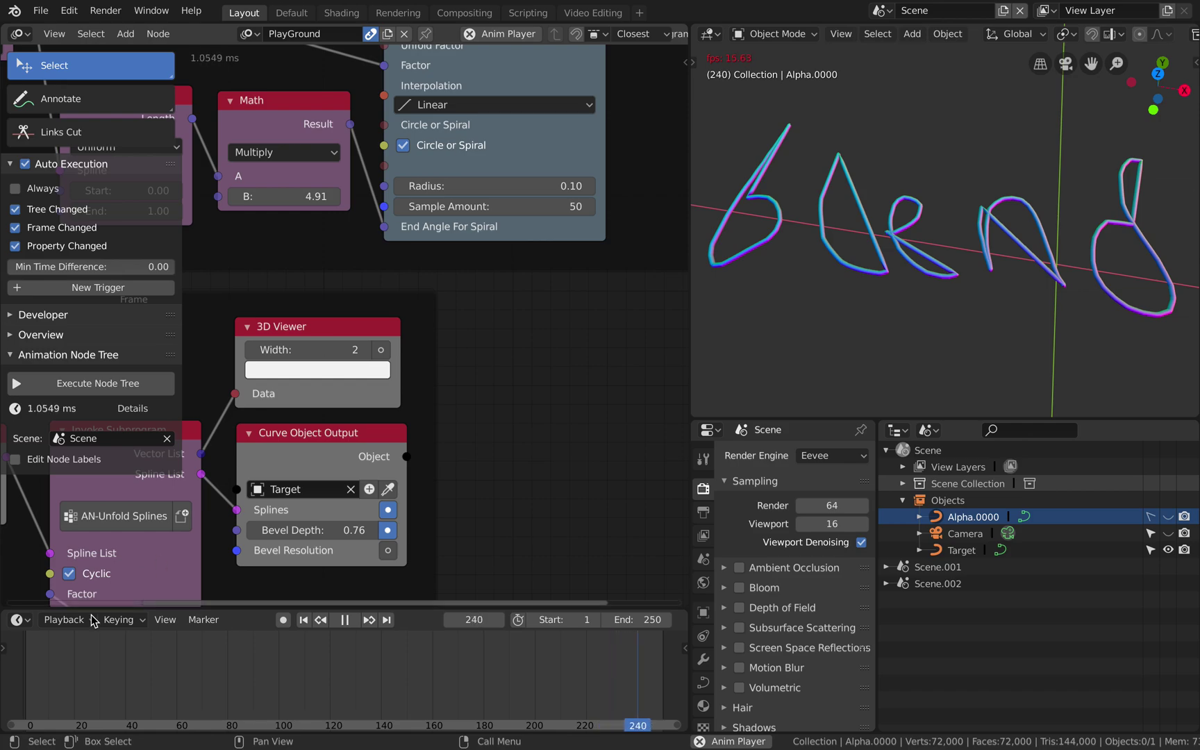
{"action": "left_click", "coordinate": [66, 666]}
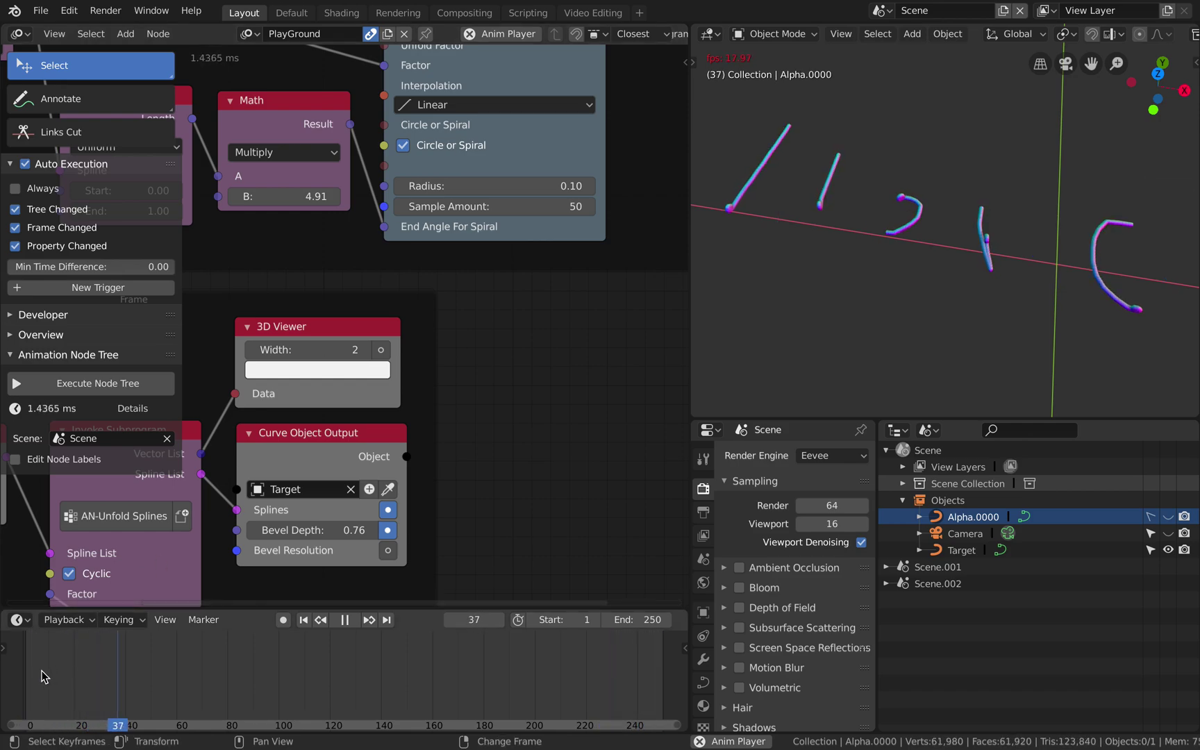
{"action": "left_click", "coordinate": [288, 678]}
{"action": "left_click", "coordinate": [114, 674]}
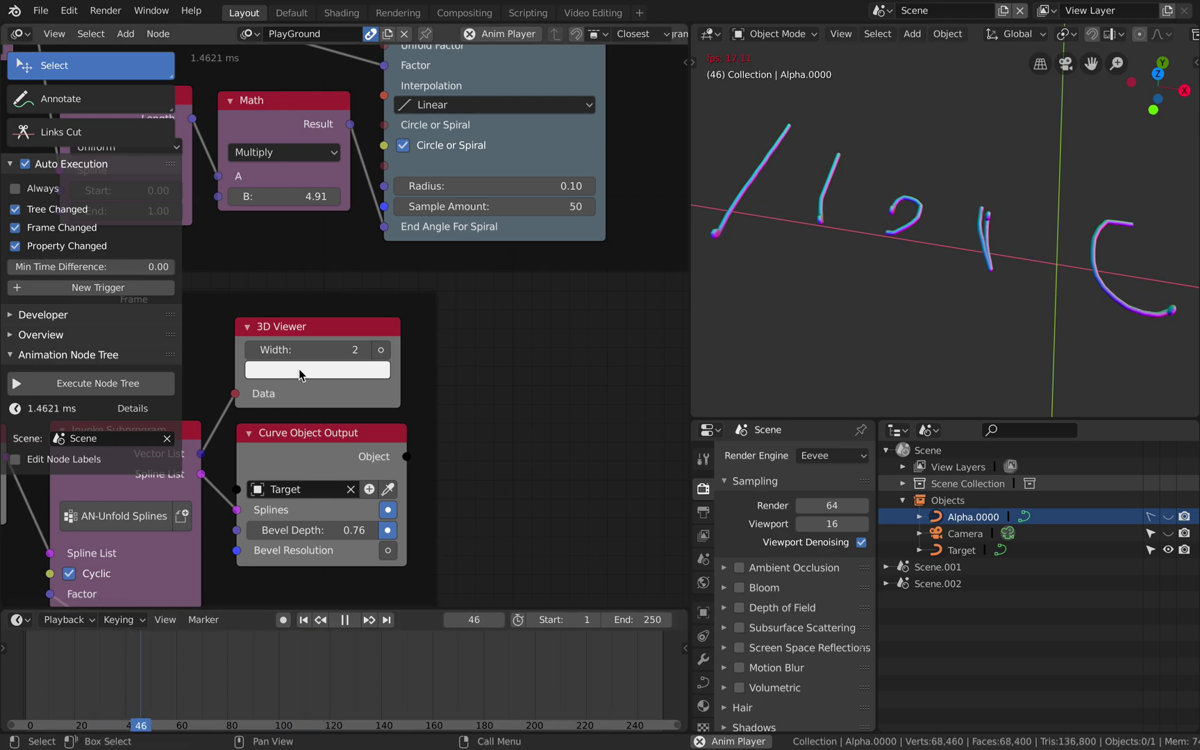
Examine the AN-Unfold Splines loop, its spline length multiplication, and the settings of the AN-Unfold Spline subprogram it invokes.
{"action": "left_click", "coordinate": [436, 152]}
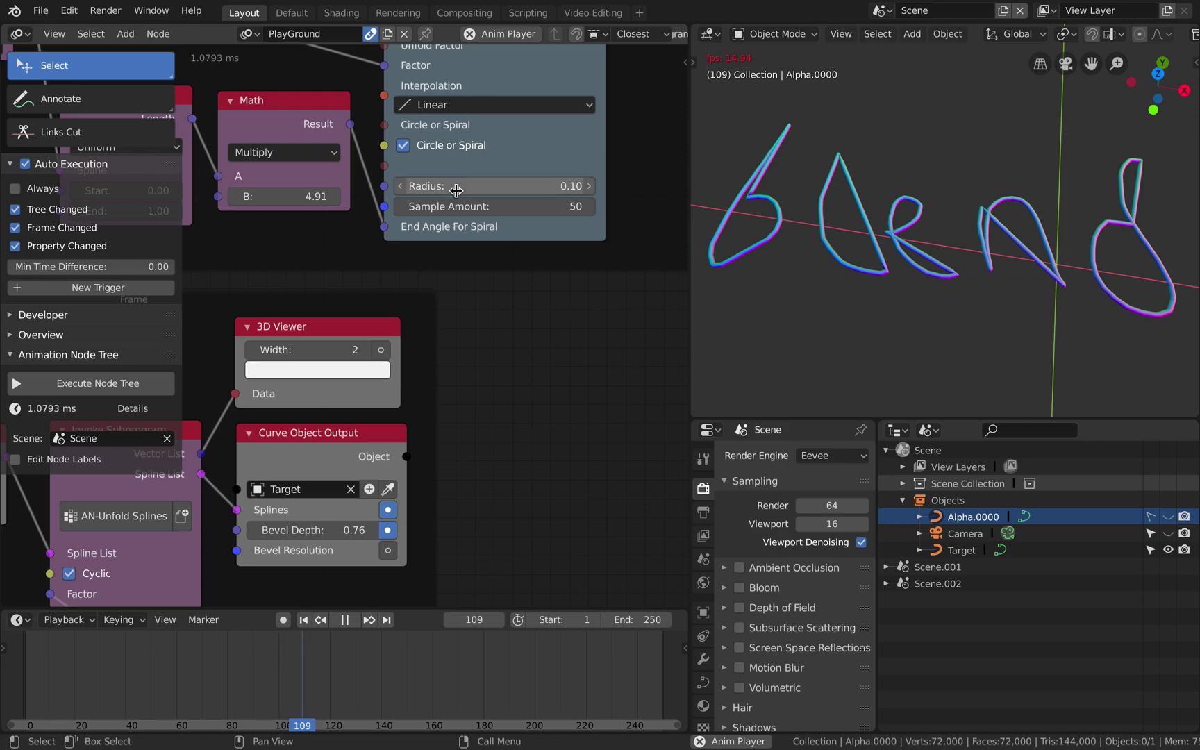
{"action": "scroll", "coordinate": [455, 187], "scroll_direction": "up", "scroll_amount": 3}
{"action": "scroll", "coordinate": [456, 193], "scroll_direction": "up", "scroll_amount": 10}
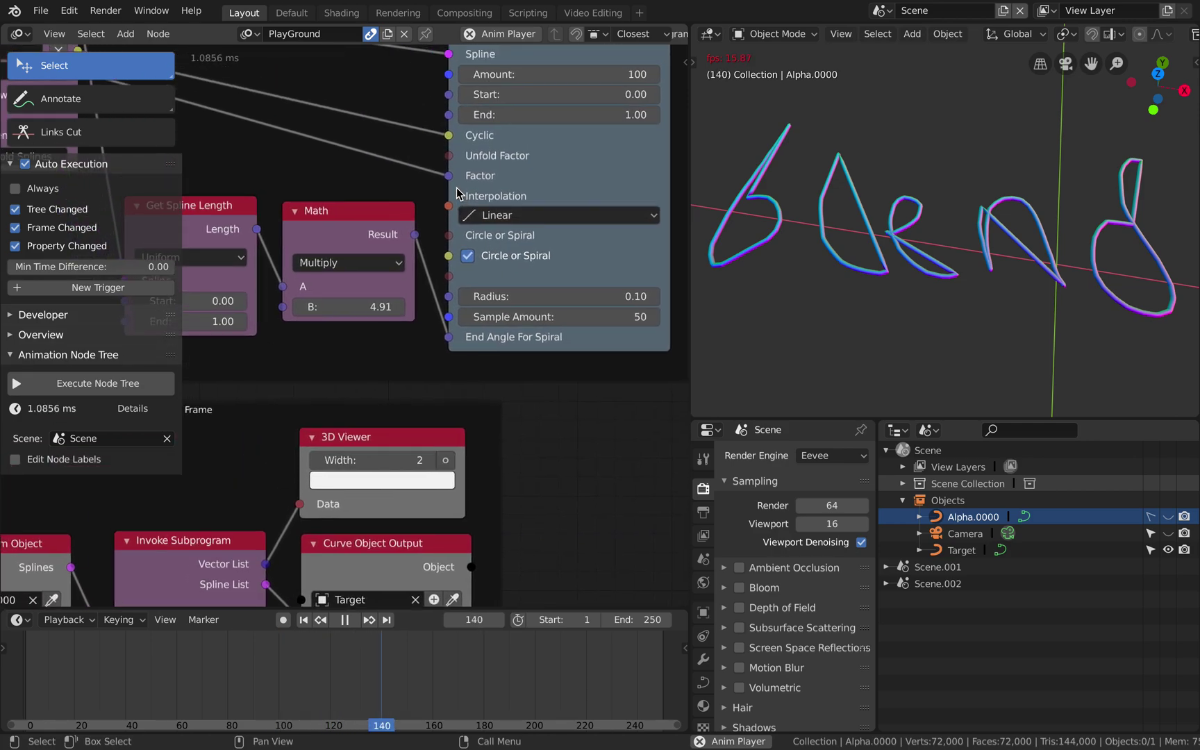
{"action": "scroll", "coordinate": [456, 187], "scroll_direction": "down", "scroll_amount": 6}
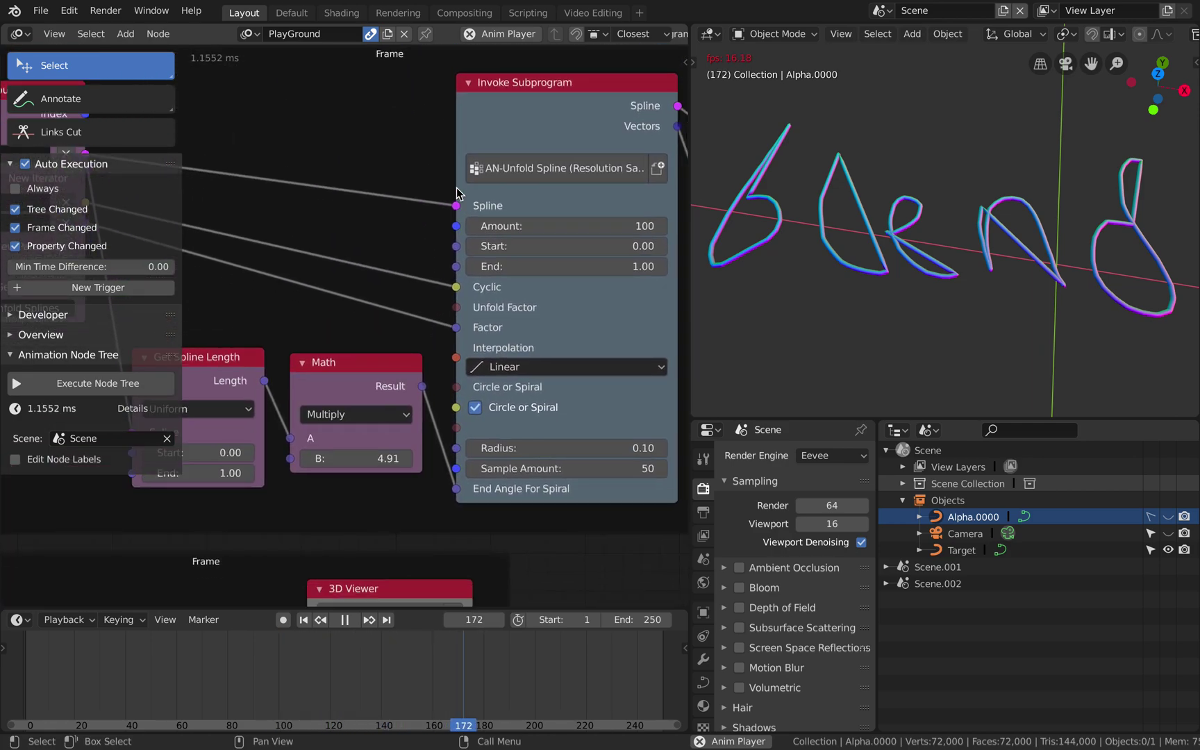
{"action": "scroll", "coordinate": [456, 188], "scroll_direction": "left", "scroll_amount": 5}
{"action": "scroll", "coordinate": [456, 187], "scroll_direction": "up", "scroll_amount": 4}
{"action": "scroll", "coordinate": [456, 188], "scroll_direction": "up", "scroll_amount": 7}
{"action": "scroll", "coordinate": [456, 188], "scroll_direction": "left", "scroll_amount": 3}
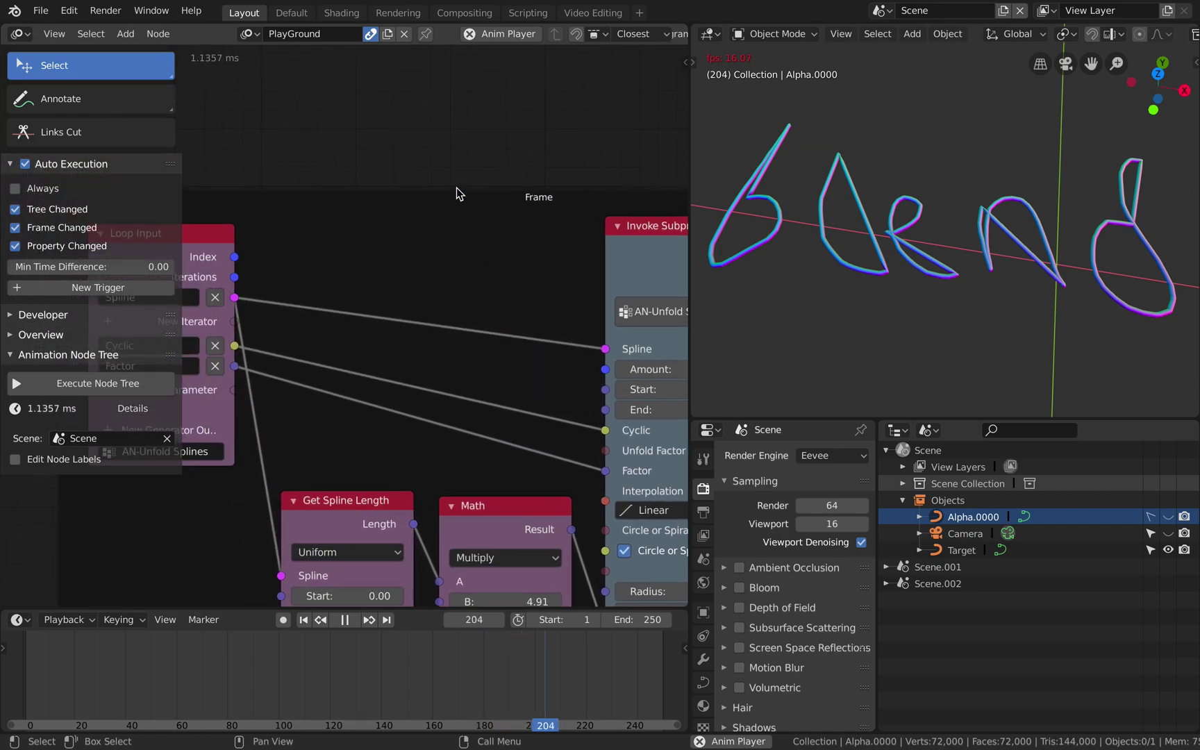
{"action": "scroll", "coordinate": [457, 188], "scroll_direction": "left", "scroll_amount": 9}
{"action": "scroll", "coordinate": [456, 188], "scroll_direction": "down", "scroll_amount": 2}
{"action": "scroll", "coordinate": [456, 187], "scroll_direction": "right", "scroll_amount": 9}
{"action": "scroll", "coordinate": [457, 187], "scroll_direction": "down", "scroll_amount": 2}
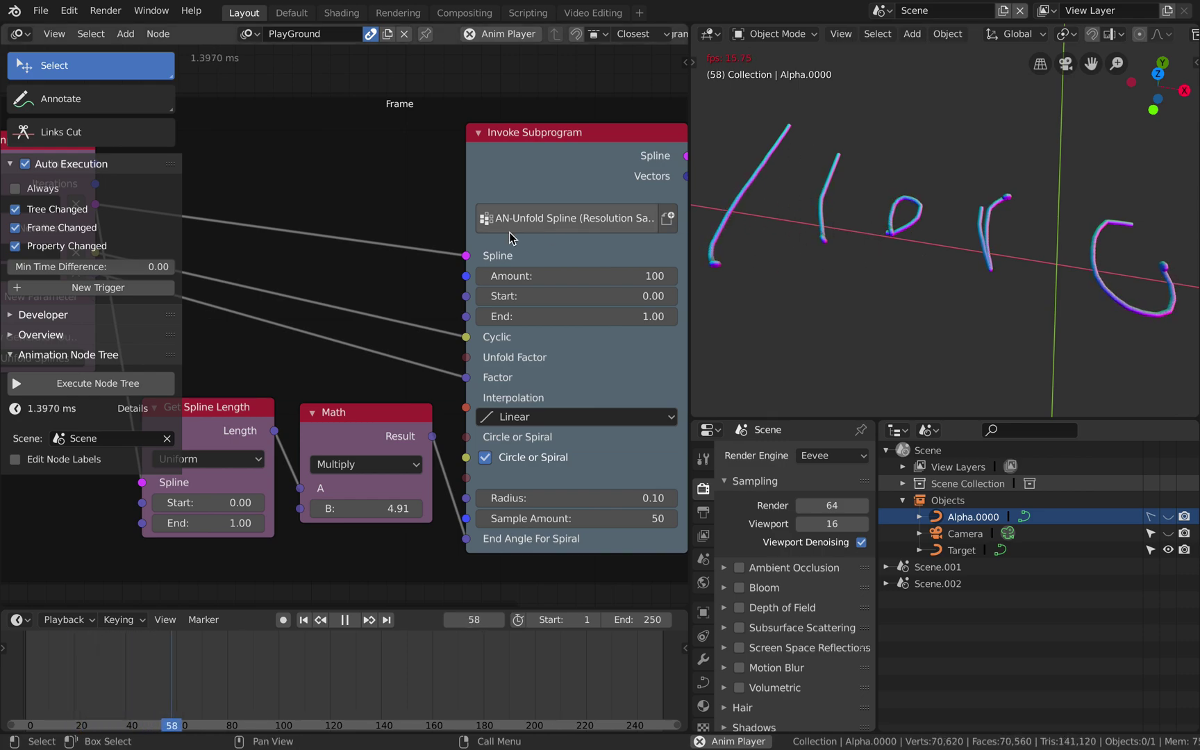
{"action": "scroll", "coordinate": [509, 232], "scroll_direction": "up", "scroll_amount": 5}
{"action": "scroll", "coordinate": [509, 233], "scroll_direction": "right", "scroll_amount": 3}
{"action": "scroll", "coordinate": [509, 233], "scroll_direction": "down", "scroll_amount": 10}
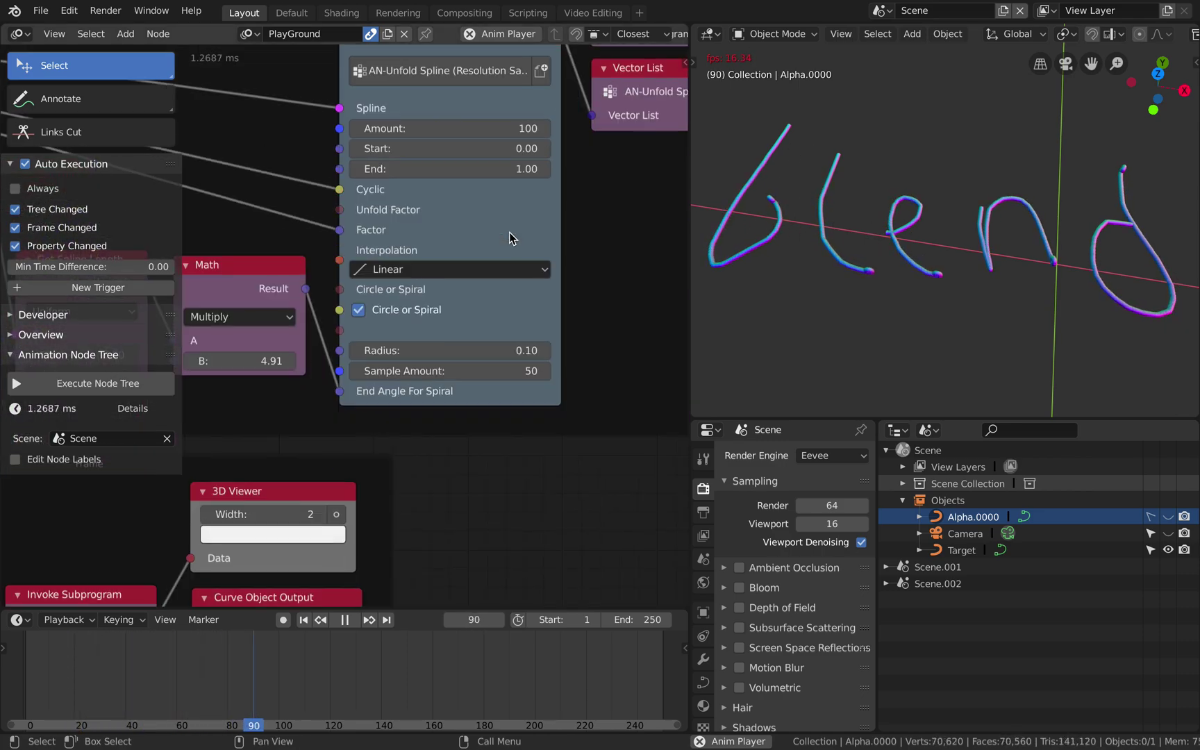
{"action": "scroll", "coordinate": [509, 233], "scroll_direction": "left", "scroll_amount": 8}
{"action": "scroll", "coordinate": [509, 233], "scroll_direction": "right", "scroll_amount": 1}
{"action": "scroll", "coordinate": [510, 238], "scroll_direction": "down", "scroll_amount": 2}
{"action": "scroll", "coordinate": [511, 238], "scroll_direction": "right", "scroll_amount": 4}
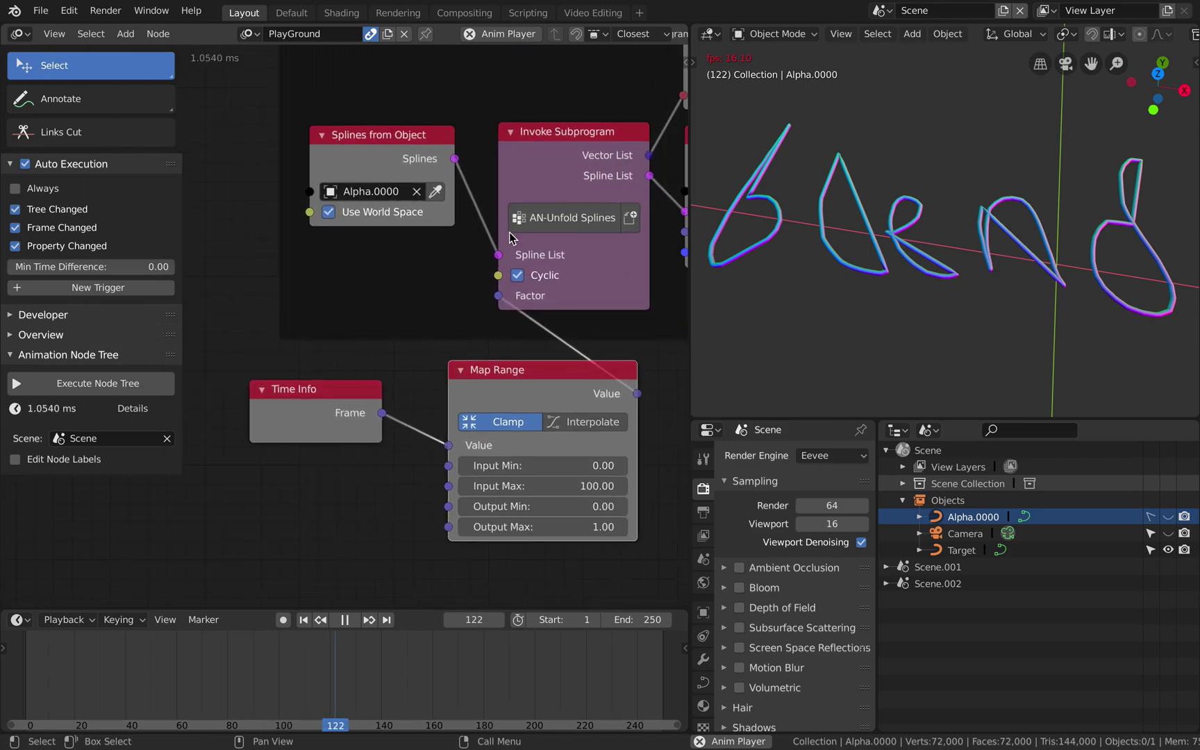
Turn off Cyclic on the AN-Unfold Splines subprogram node so the letter strokes stay open.
{"action": "middle_click_drag", "start_coordinate": [529, 269], "coordinate": [415, 300]}
{"action": "left_click", "coordinate": [449, 269]}
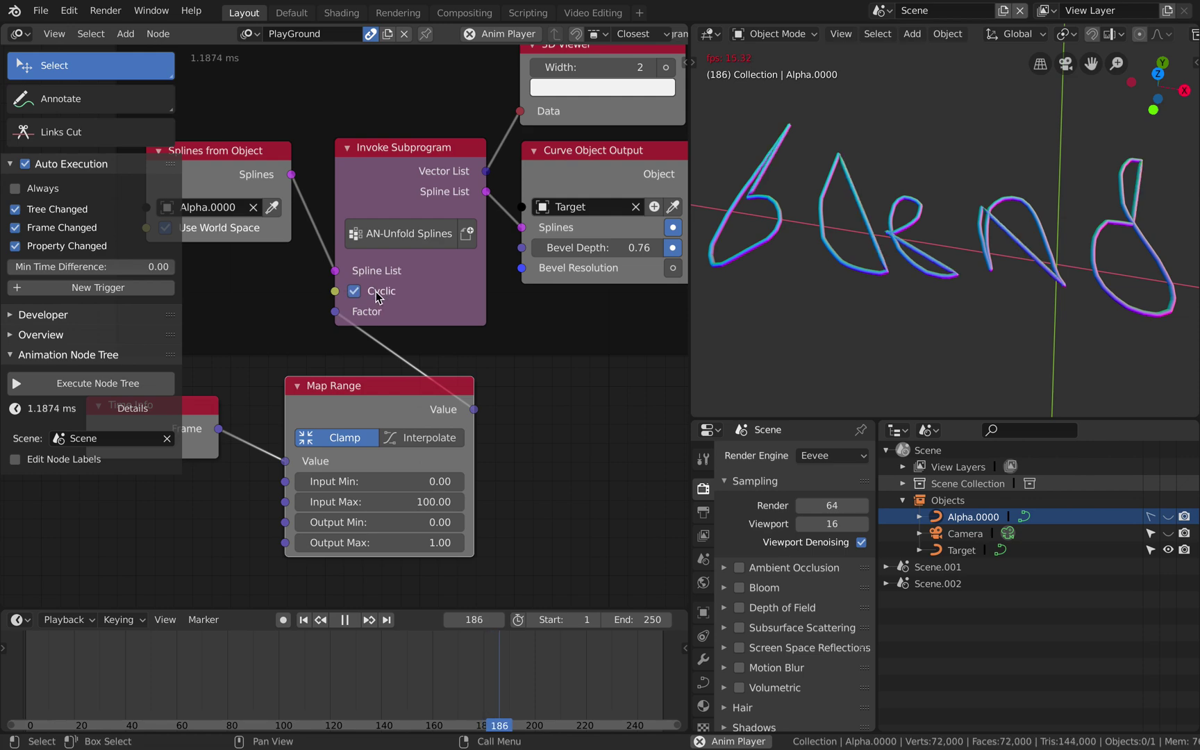
{"action": "middle_click_drag", "start_coordinate": [518, 250], "coordinate": [450, 276]}
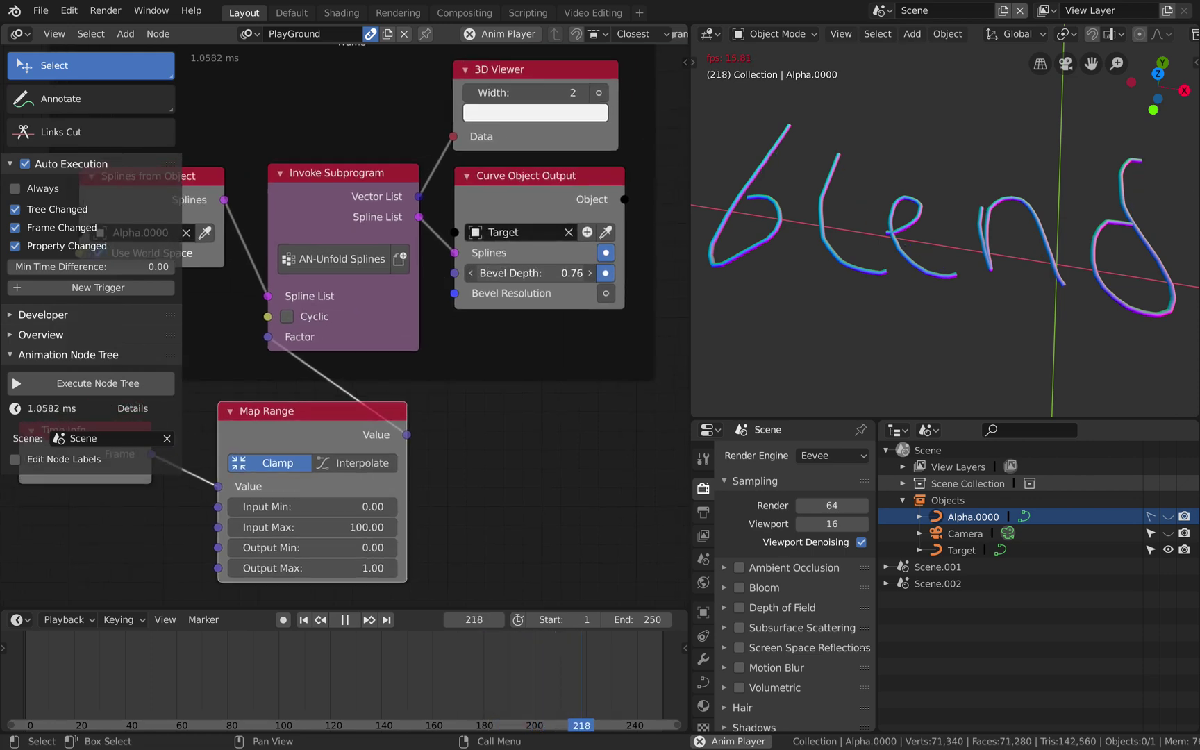
Try thicker Bevel Depths of 1.84 and 1.18 on the Curve Object Output node while the animation plays.
{"action": "left_click_drag", "start_coordinate": [528, 273], "coordinate": [583, 273]}
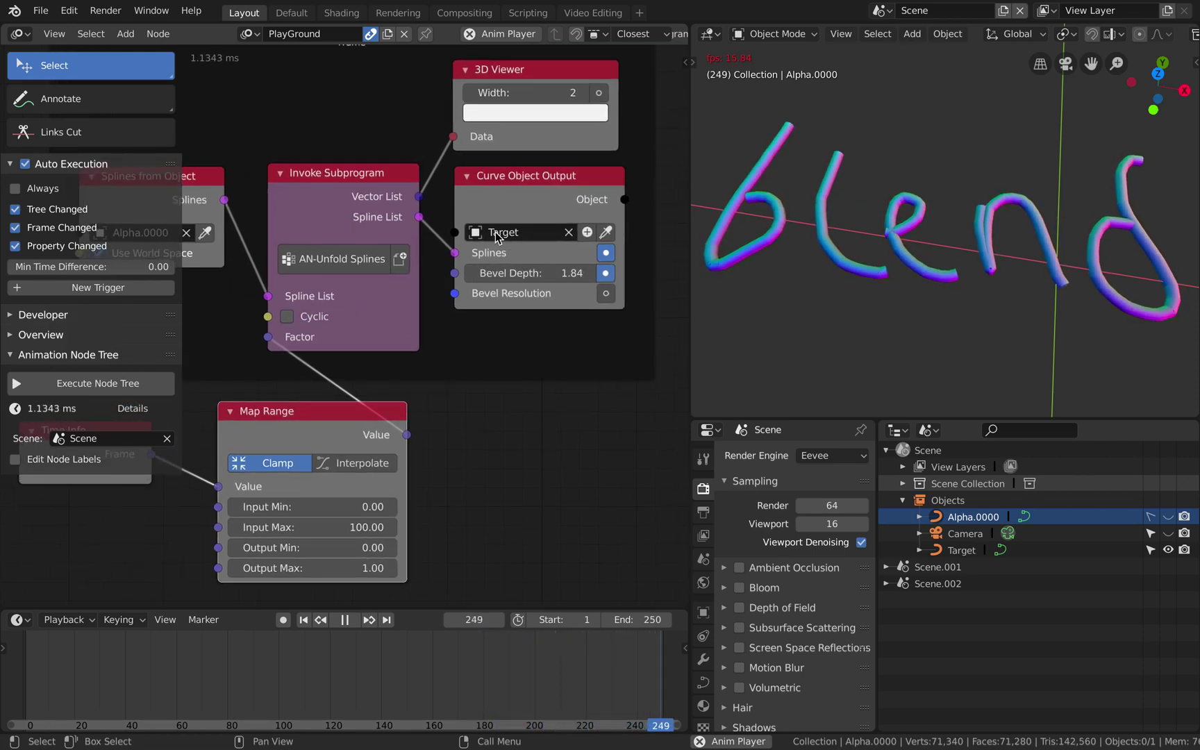
{"action": "scroll", "coordinate": [498, 235], "scroll_direction": "up", "scroll_amount": 2}
{"action": "scroll", "coordinate": [501, 231], "scroll_direction": "left", "scroll_amount": 1}
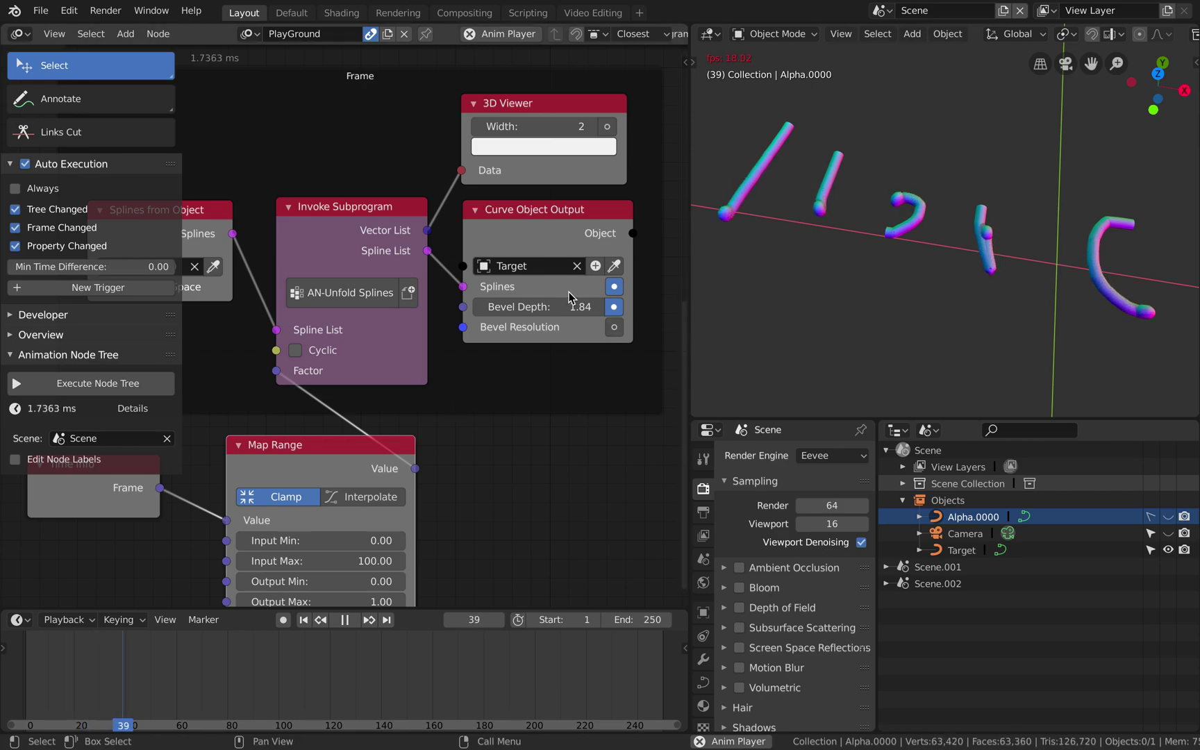
{"action": "scroll", "coordinate": [557, 303], "scroll_direction": "up", "scroll_amount": 15}
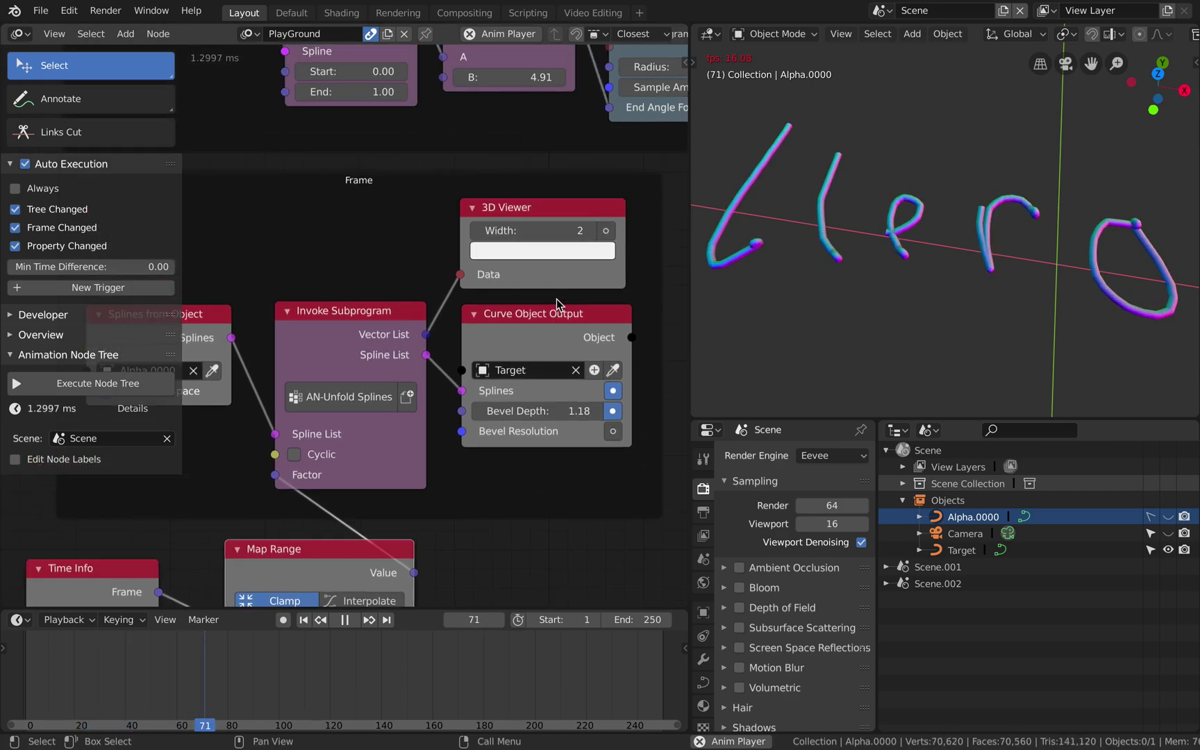
Set the spiral Radius of the AN-Unfold Spline subprogram node in the loop to 0.70.
{"action": "scroll", "coordinate": [556, 300], "scroll_direction": "right", "scroll_amount": 5}
{"action": "scroll", "coordinate": [556, 300], "scroll_direction": "up", "scroll_amount": 2}
{"action": "scroll", "coordinate": [556, 299], "scroll_direction": "right", "scroll_amount": 4}
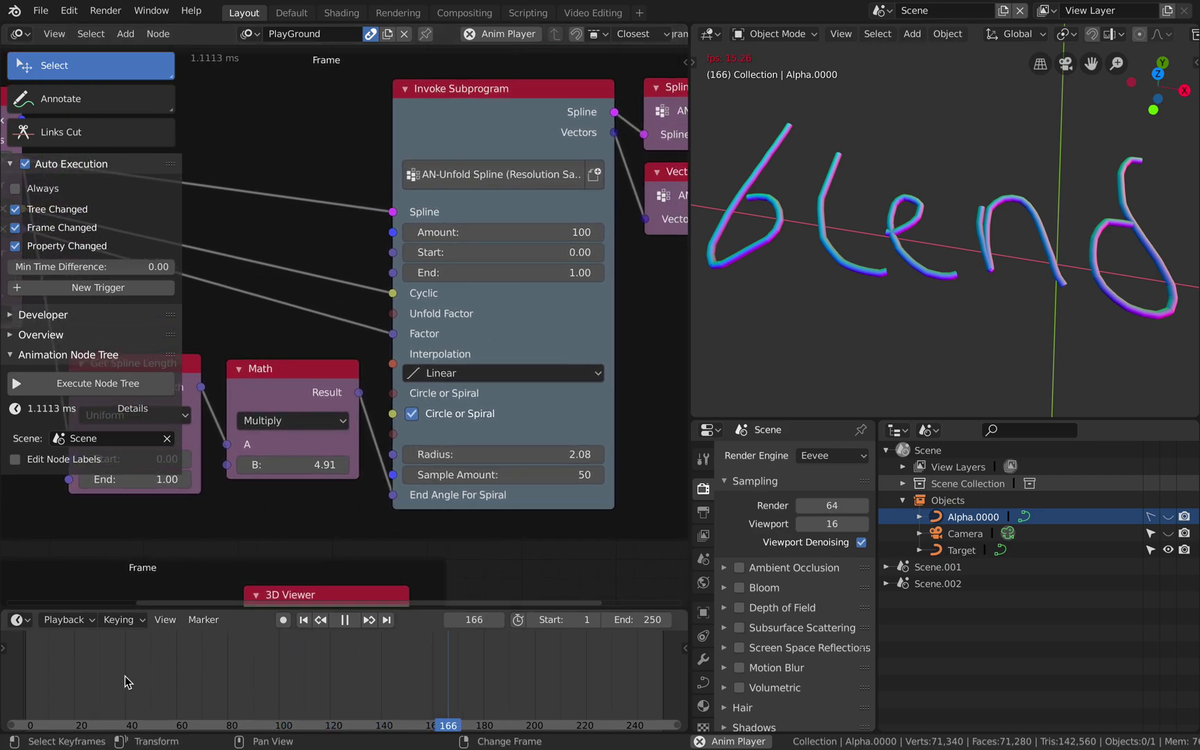
{"action": "left_click", "coordinate": [82, 677]}
{"action": "left_click_drag", "start_coordinate": [500, 454], "coordinate": [458, 454]}
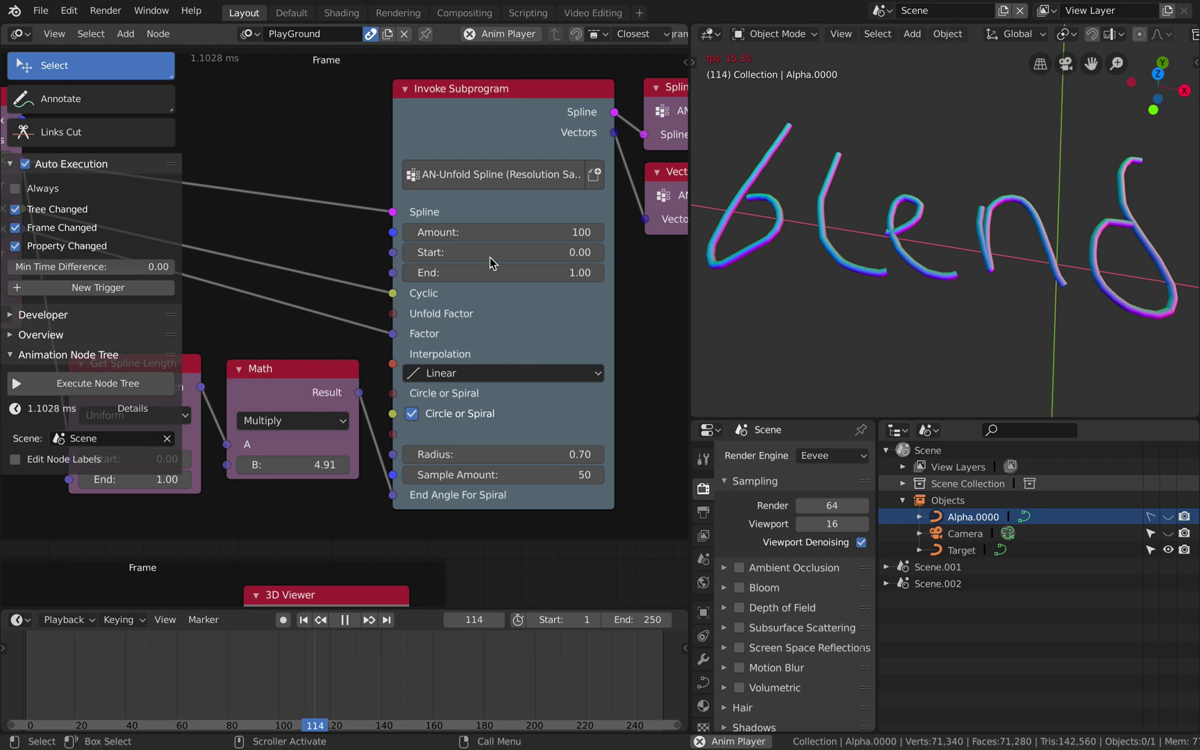
Set the Bevel Depth of the Curve Object Output node to 0.46 and watch the lettering unfold from its spirals.
{"action": "scroll", "coordinate": [415, 306], "scroll_direction": "down", "scroll_amount": 6}
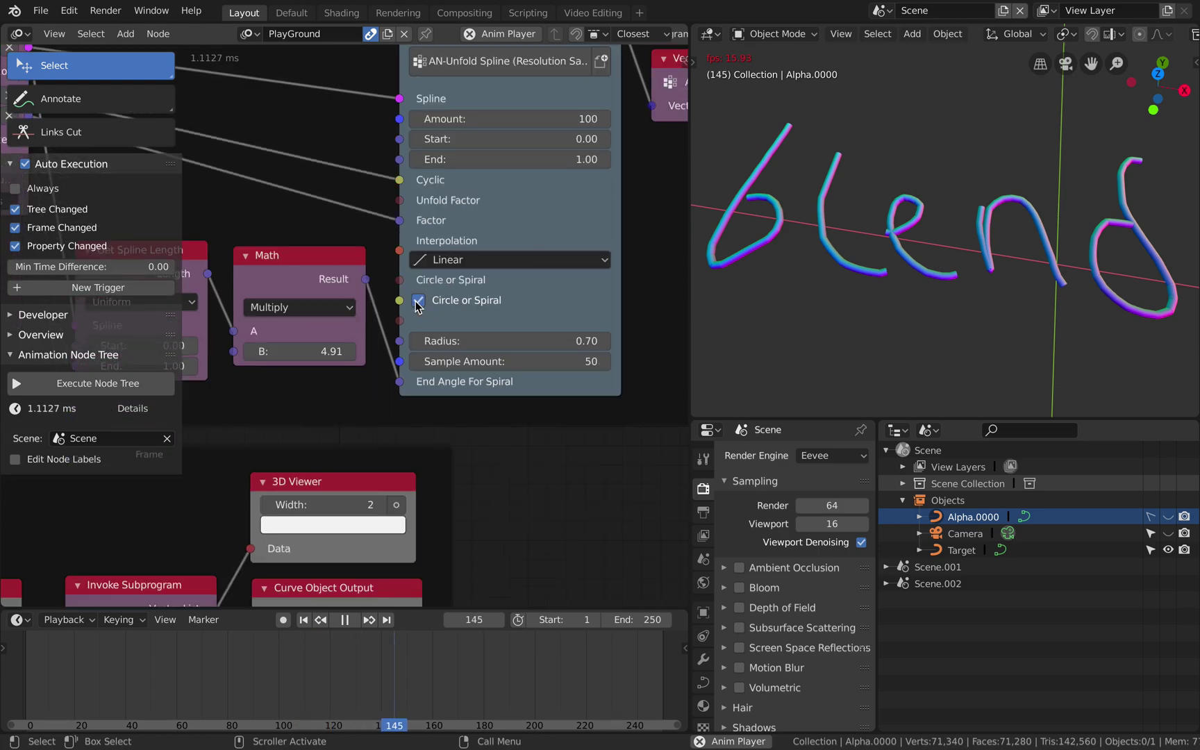
{"action": "scroll", "coordinate": [334, 339], "scroll_direction": "down", "scroll_amount": 5}
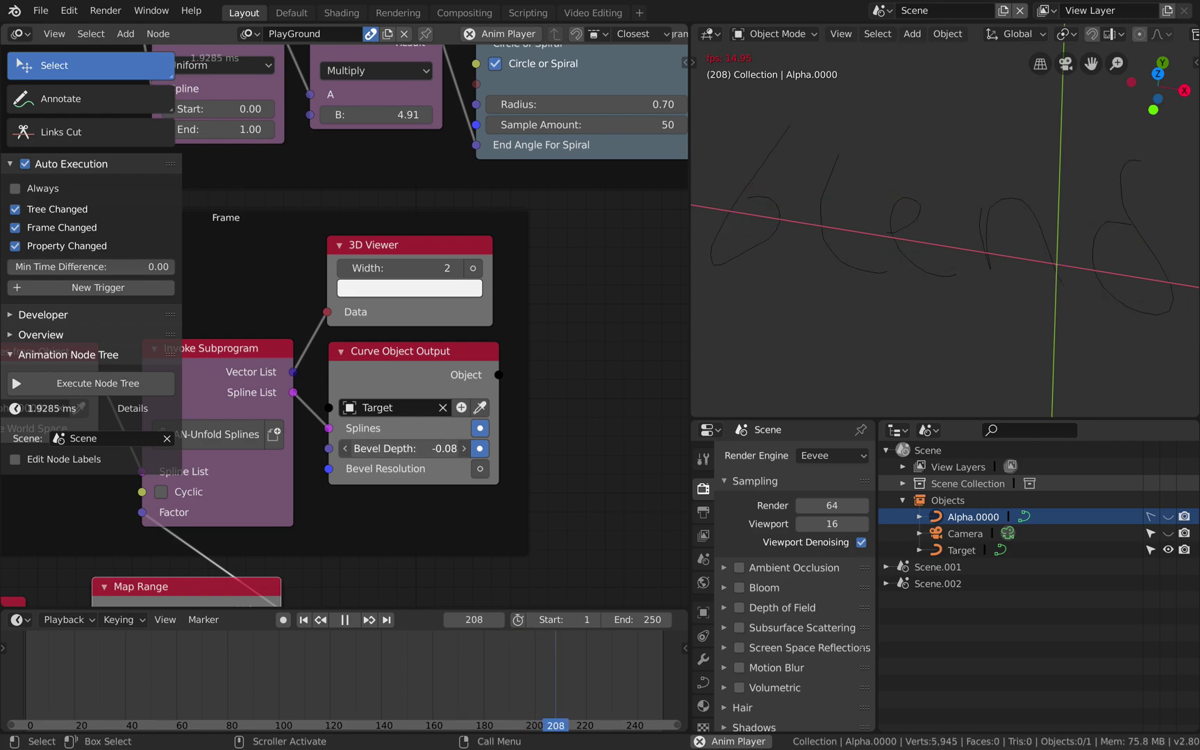
{"action": "left_click", "coordinate": [312, 621]}
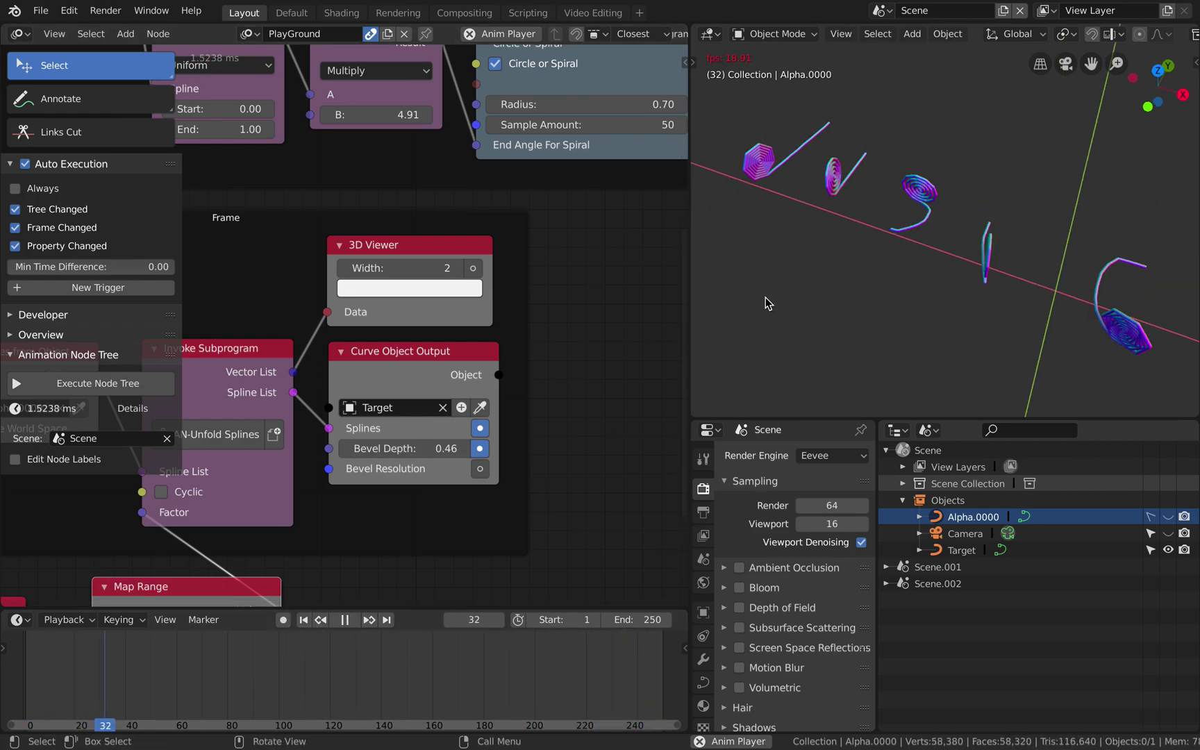
Set the Sample Amount of the AN-Unfold Spline subprogram node to 500 and view the lettering from another angle.
{"action": "middle_click_drag", "start_coordinate": [553, 379], "coordinate": [501, 537]}
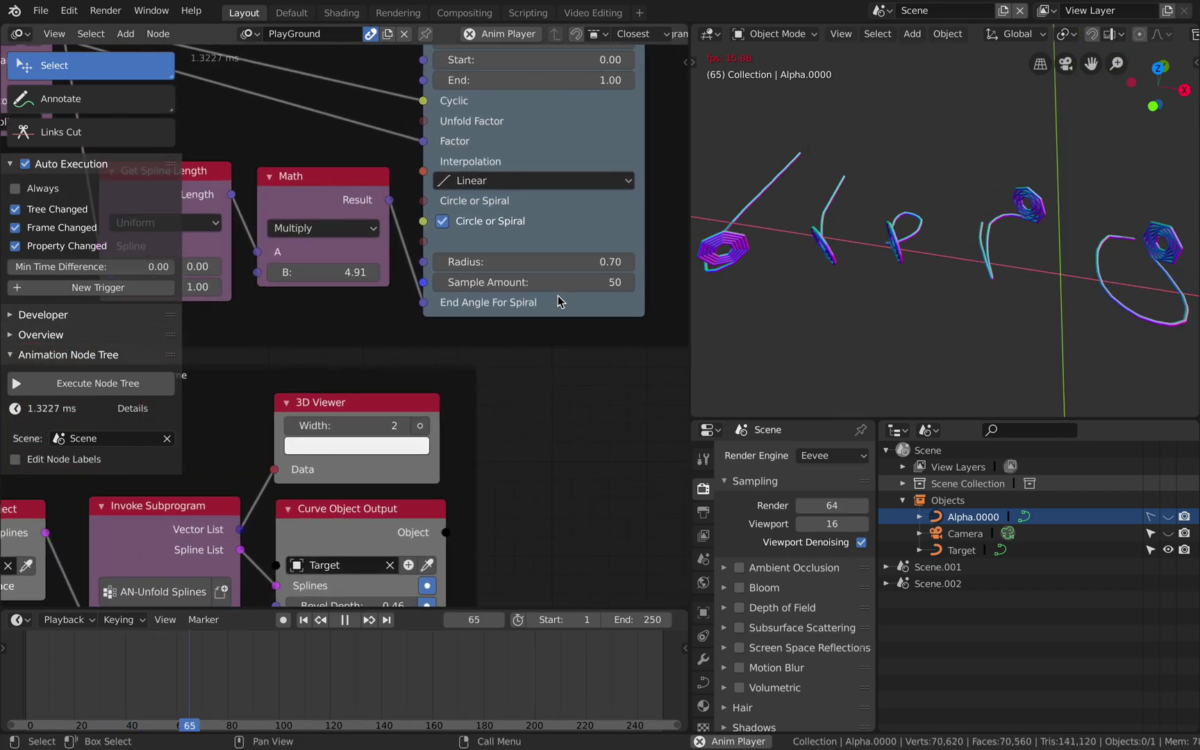
{"action": "left_click", "coordinate": [551, 280]}
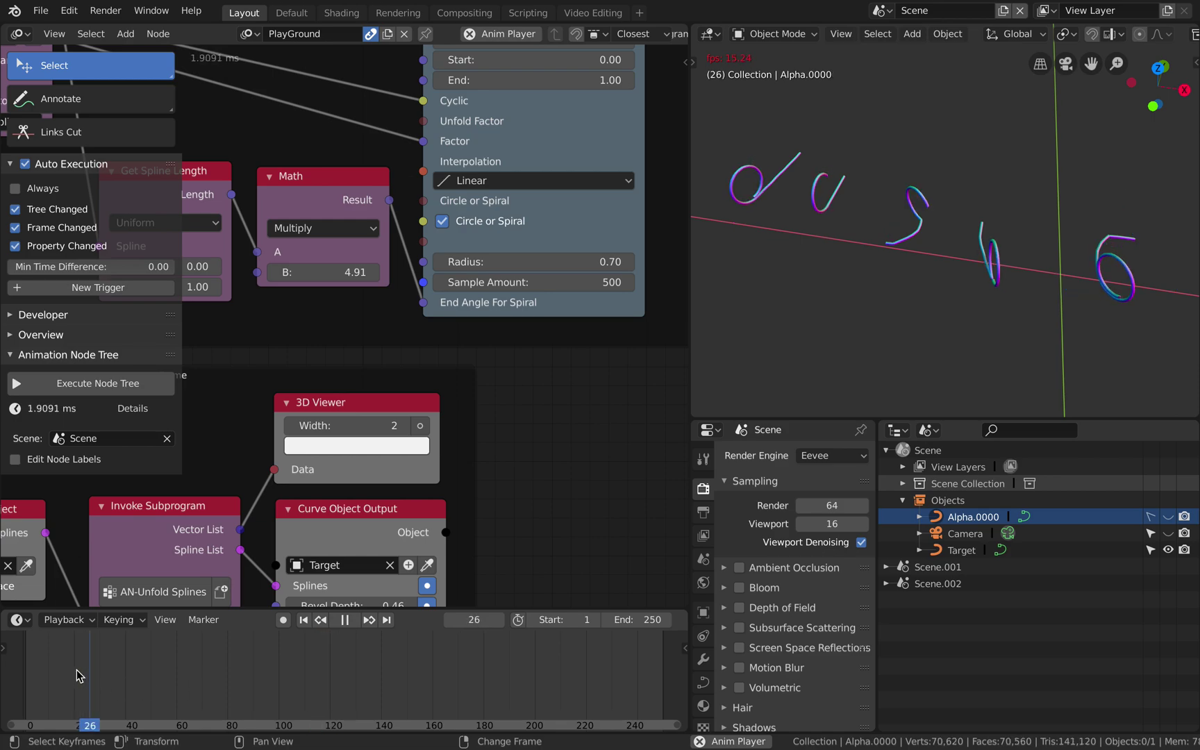
{"action": "middle_click_drag", "start_coordinate": [876, 306], "coordinate": [907, 326]}
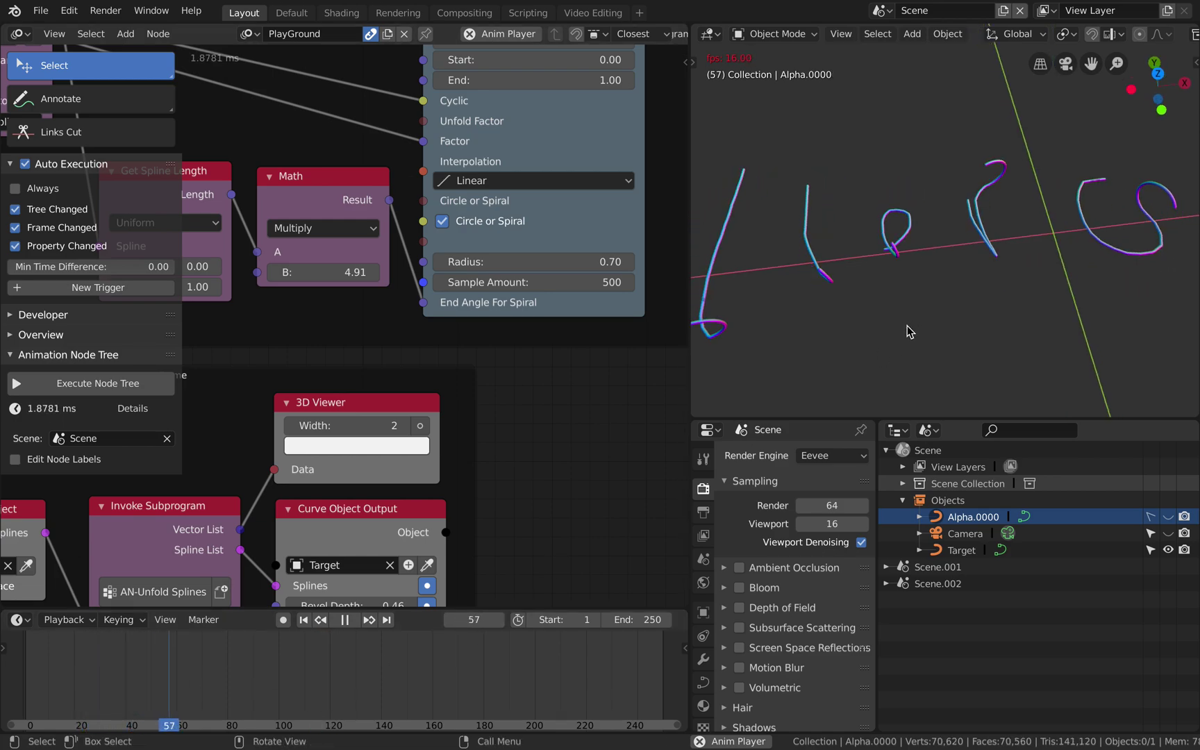
{"action": "scroll", "coordinate": [907, 326], "scroll_direction": "down", "scroll_amount": 1}
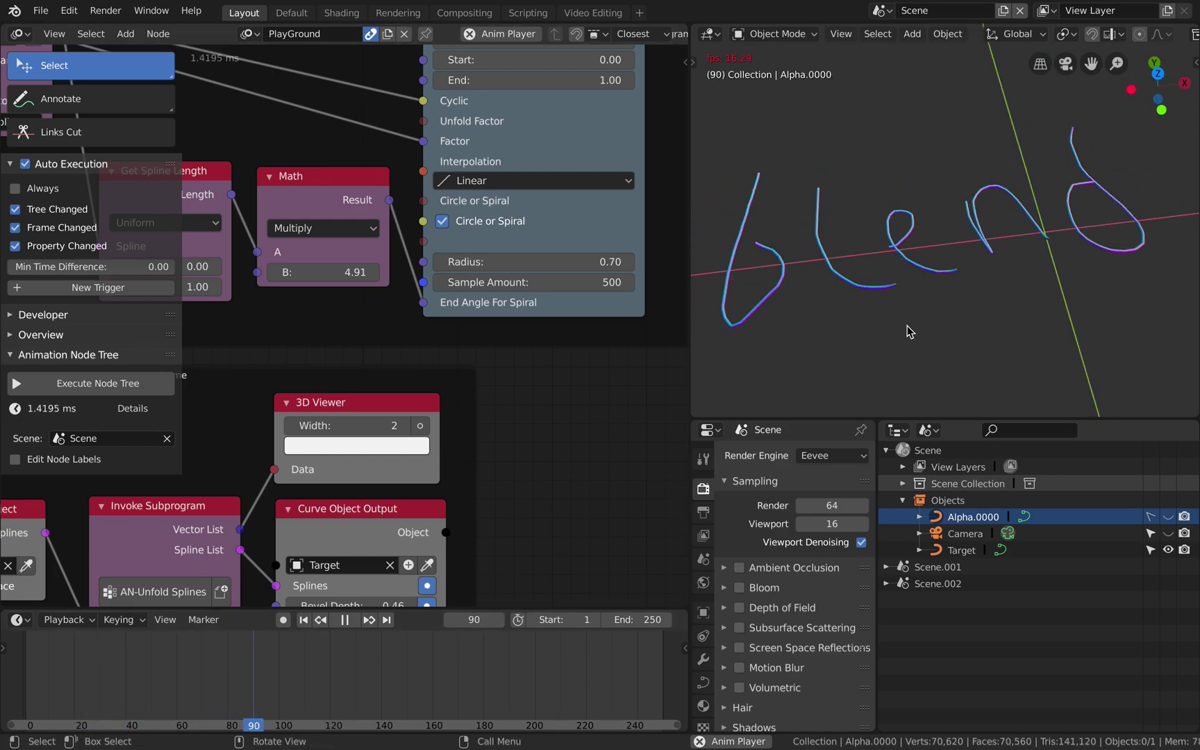
Switch to the browser and look at the 3D Singh VFX Twitter profile with the Group Node posts.
{"action": "right_click", "coordinate": [909, 332]}
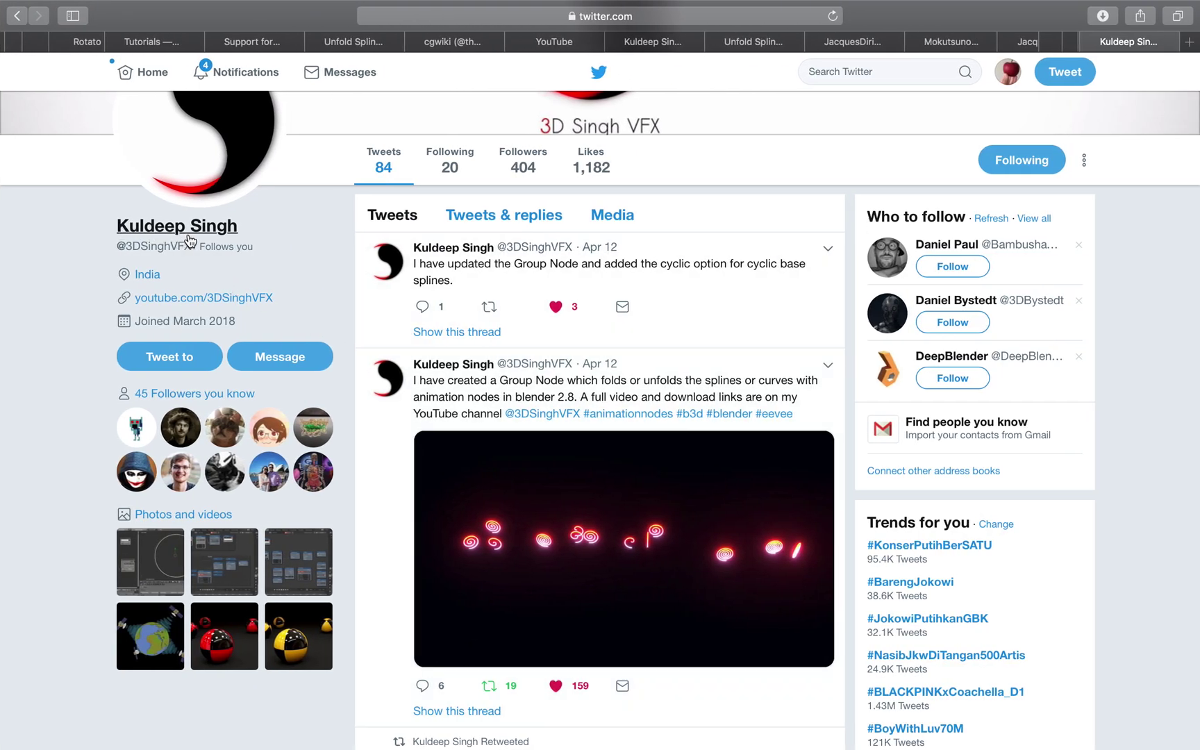
{"action": "scroll", "coordinate": [335, 181], "scroll_direction": "up", "scroll_amount": 5}
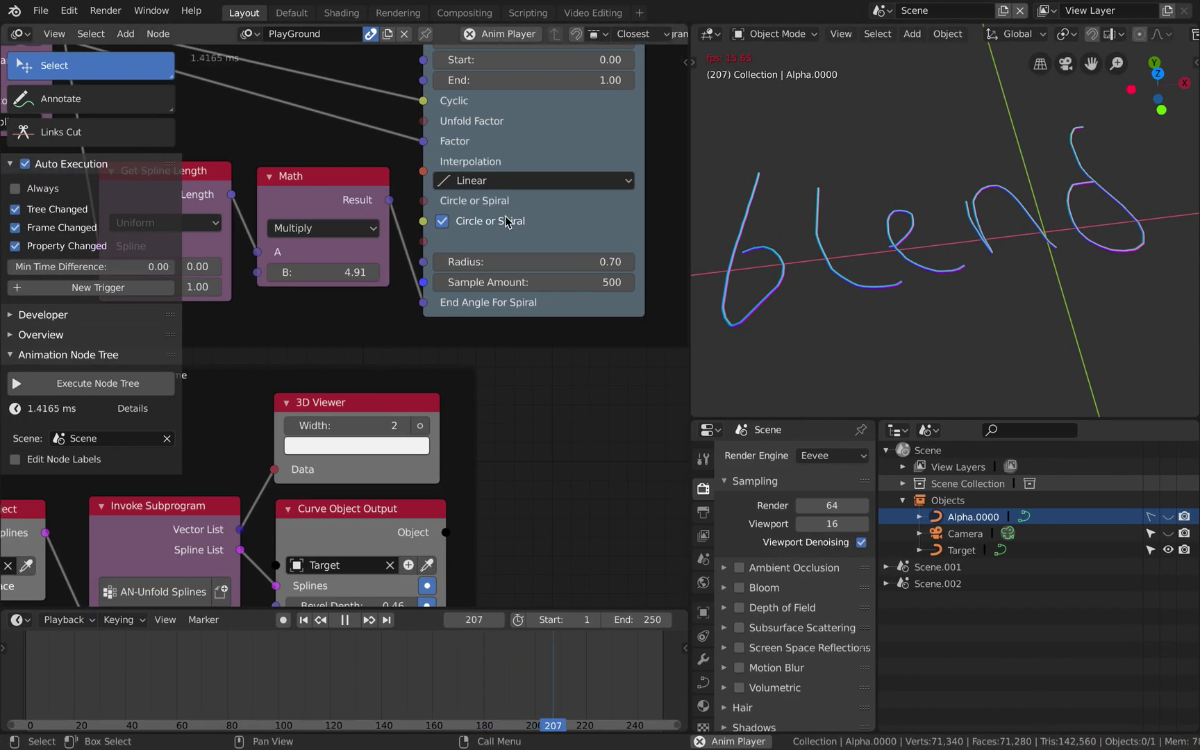
Return to Blender and examine the whole PlayGround node tree, including the AN-Unfold Splines loop, curve output and Map Range setup.
{"action": "scroll", "coordinate": [507, 220], "scroll_direction": "down", "scroll_amount": 3}
{"action": "scroll", "coordinate": [507, 219], "scroll_direction": "left", "scroll_amount": 5}
{"action": "scroll", "coordinate": [505, 218], "scroll_direction": "down", "scroll_amount": 2}
{"action": "scroll", "coordinate": [504, 218], "scroll_direction": "up", "scroll_amount": 1}
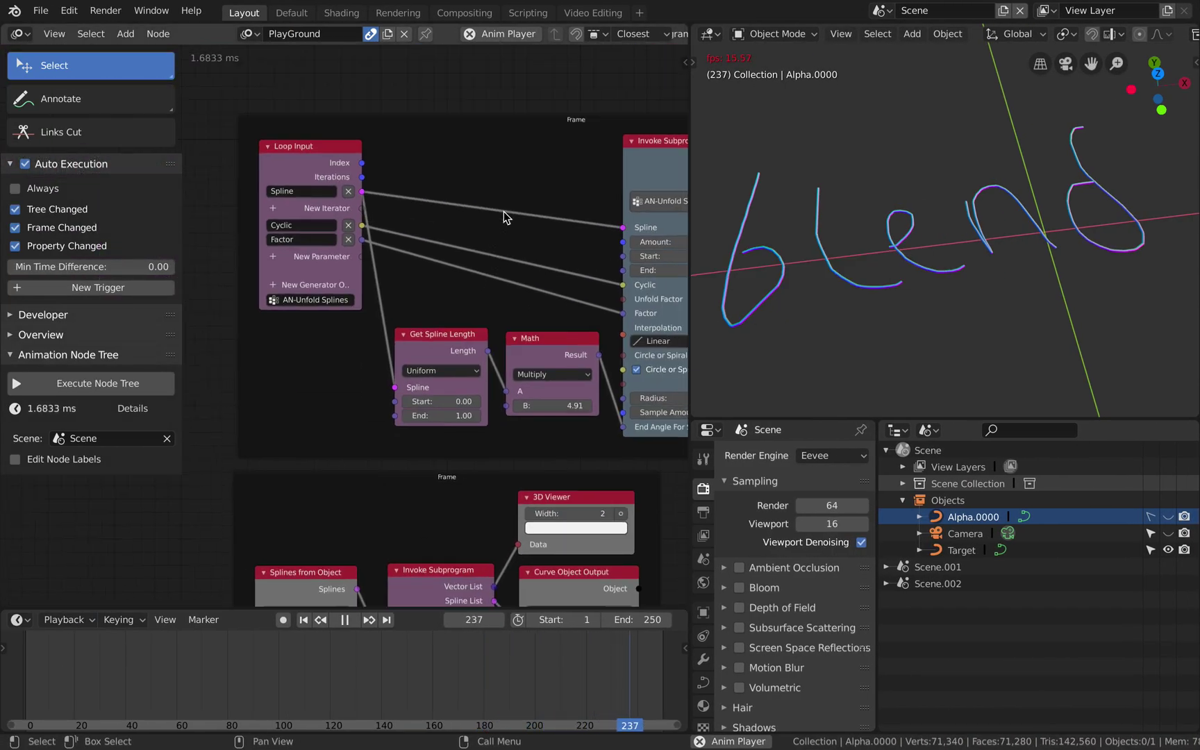
{"action": "scroll", "coordinate": [504, 217], "scroll_direction": "up", "scroll_amount": 5}
{"action": "scroll", "coordinate": [503, 218], "scroll_direction": "right", "scroll_amount": 6}
{"action": "scroll", "coordinate": [481, 315], "scroll_direction": "down", "scroll_amount": 3}
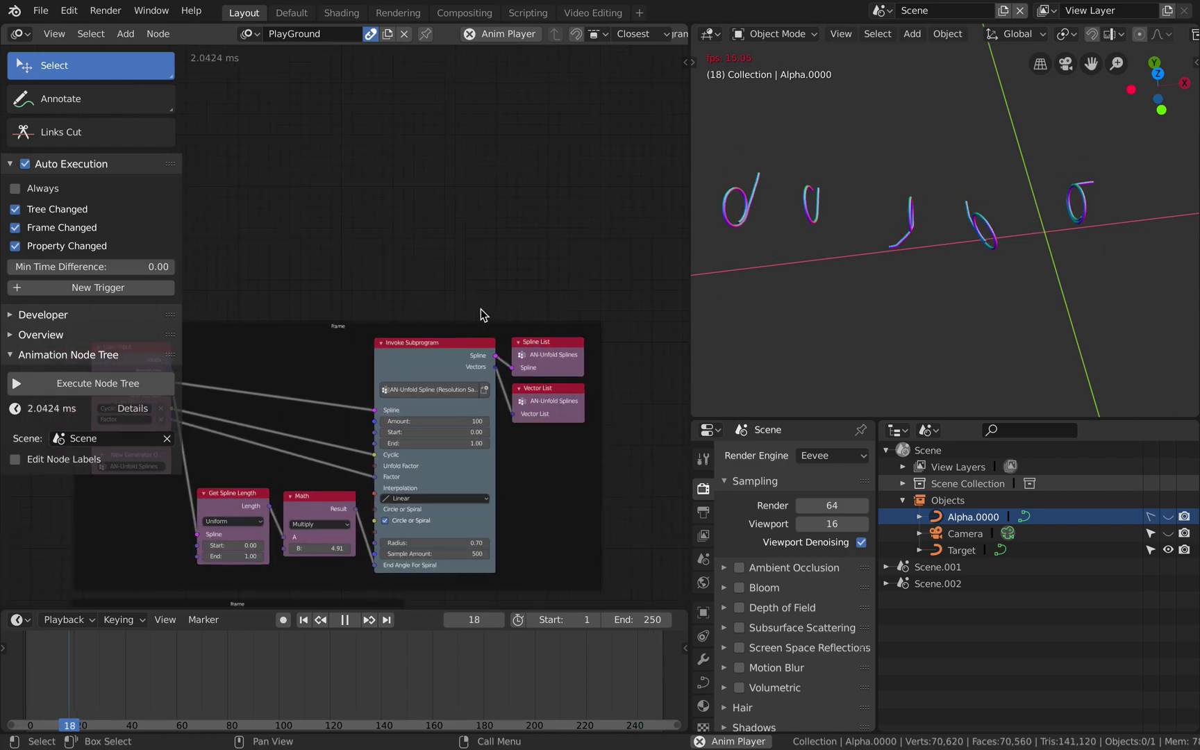
{"action": "scroll", "coordinate": [484, 315], "scroll_direction": "down", "scroll_amount": 4}
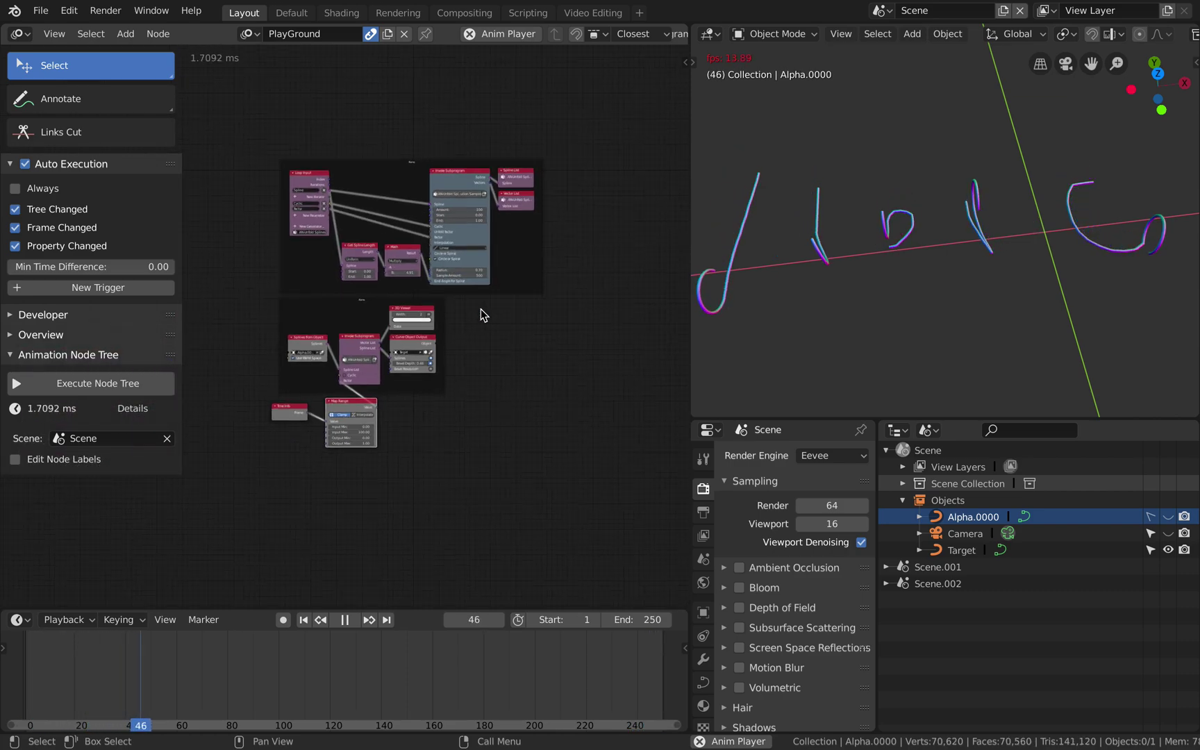
{"action": "scroll", "coordinate": [484, 315], "scroll_direction": "up", "scroll_amount": 3}
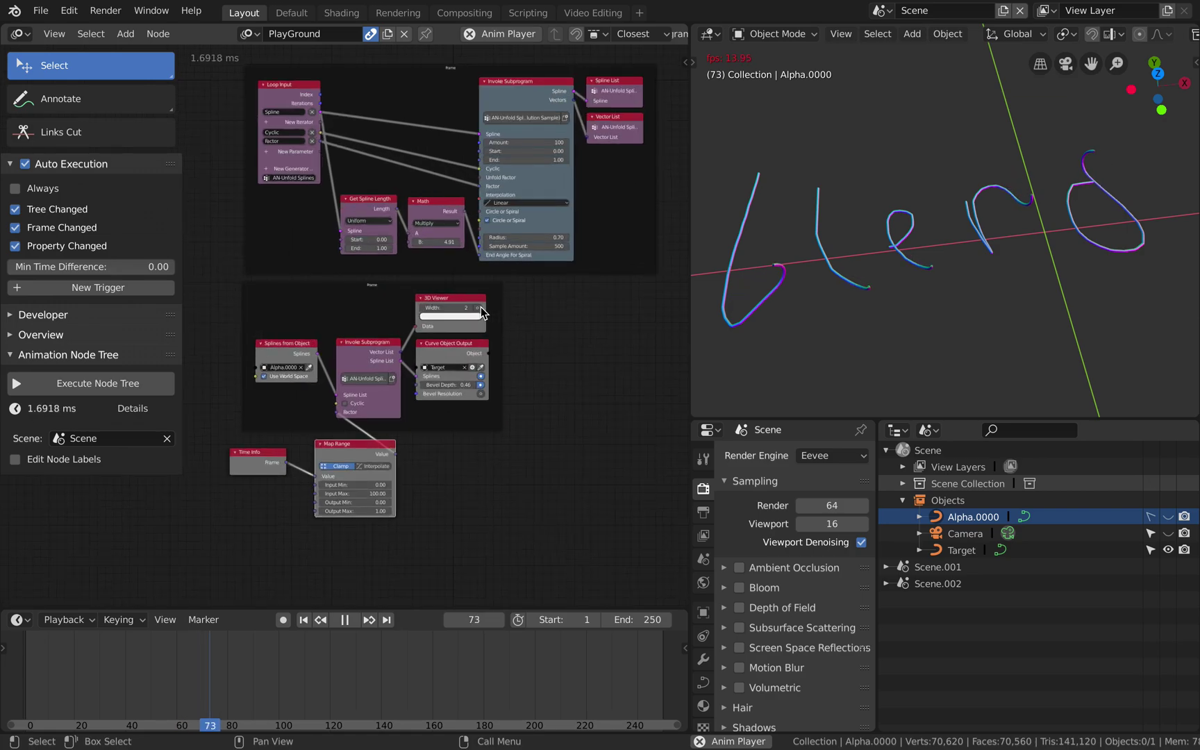
{"action": "scroll", "coordinate": [484, 313], "scroll_direction": "up", "scroll_amount": 3}
{"action": "scroll", "coordinate": [480, 289], "scroll_direction": "down", "scroll_amount": 4}
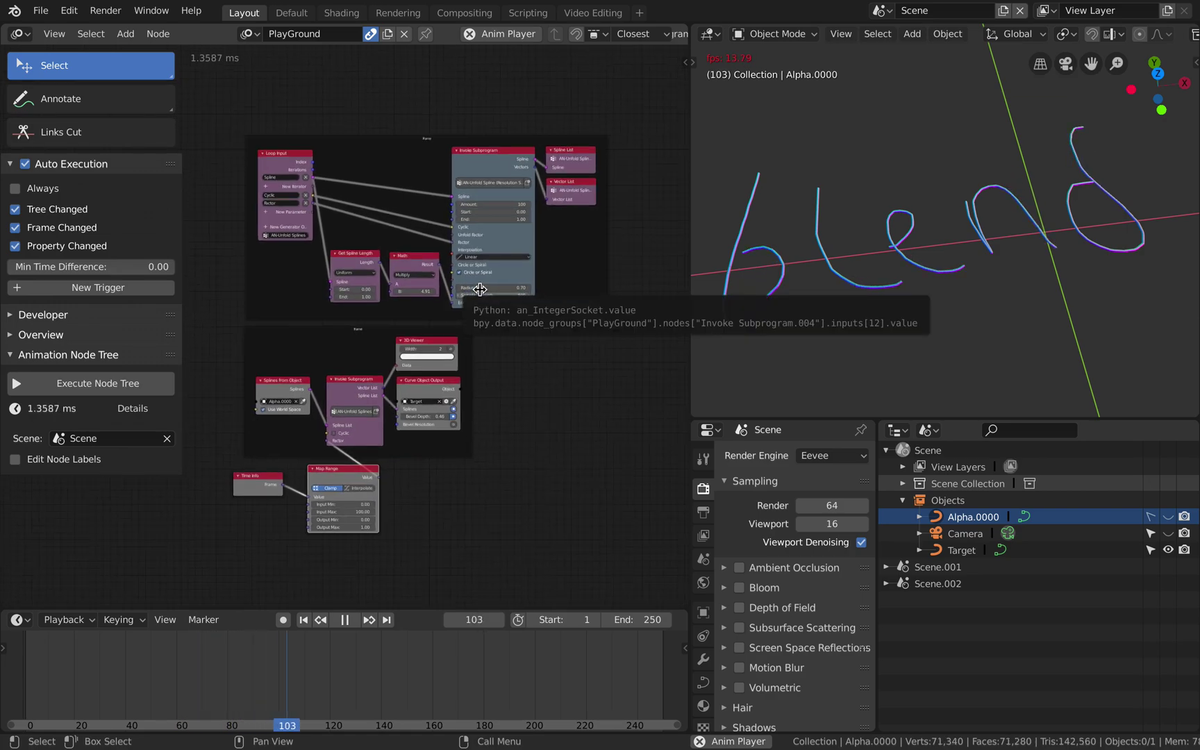
{"action": "scroll", "coordinate": [525, 286], "scroll_direction": "down", "scroll_amount": 1}
{"action": "scroll", "coordinate": [525, 287], "scroll_direction": "up", "scroll_amount": 3}
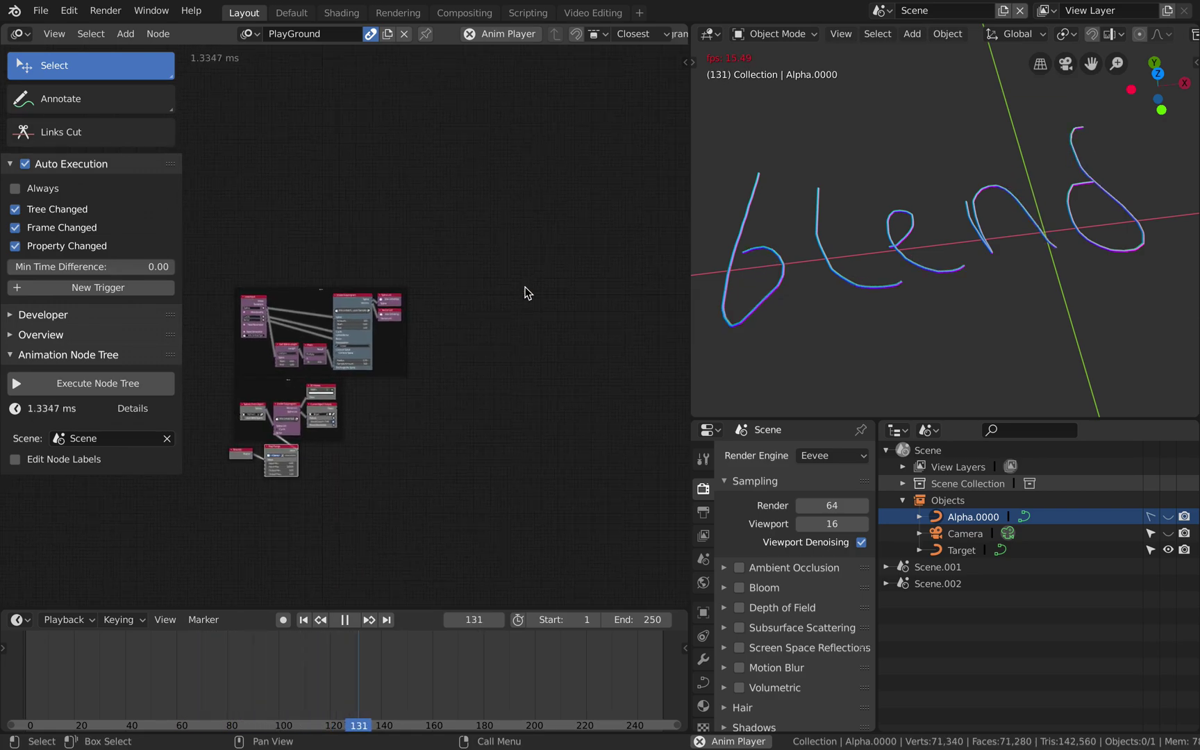
{"action": "scroll", "coordinate": [525, 287], "scroll_direction": "left", "scroll_amount": 10}
{"action": "scroll", "coordinate": [525, 287], "scroll_direction": "down", "scroll_amount": 4}
{"action": "scroll", "coordinate": [525, 287], "scroll_direction": "right", "scroll_amount": 3}
{"action": "scroll", "coordinate": [525, 287], "scroll_direction": "up", "scroll_amount": 3}
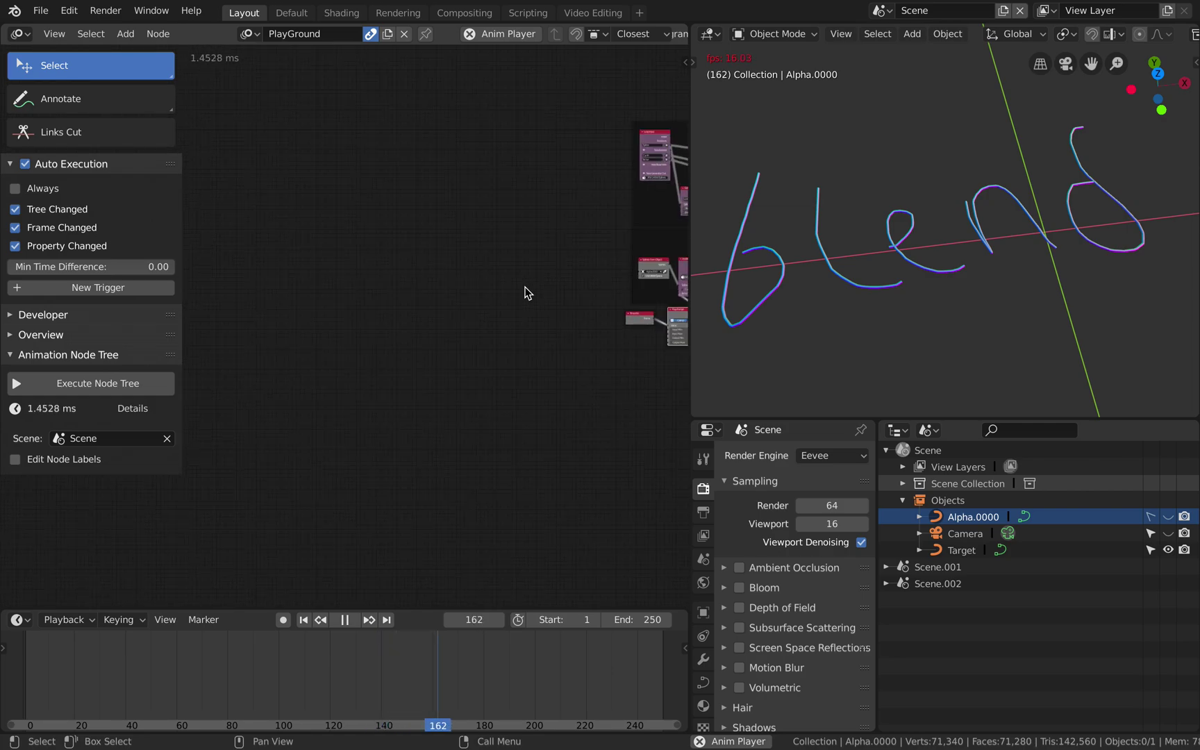
{"action": "scroll", "coordinate": [605, 287], "scroll_direction": "right", "scroll_amount": 3}
{"action": "scroll", "coordinate": [604, 279], "scroll_direction": "up", "scroll_amount": 2}
{"action": "scroll", "coordinate": [606, 275], "scroll_direction": "right", "scroll_amount": 3}
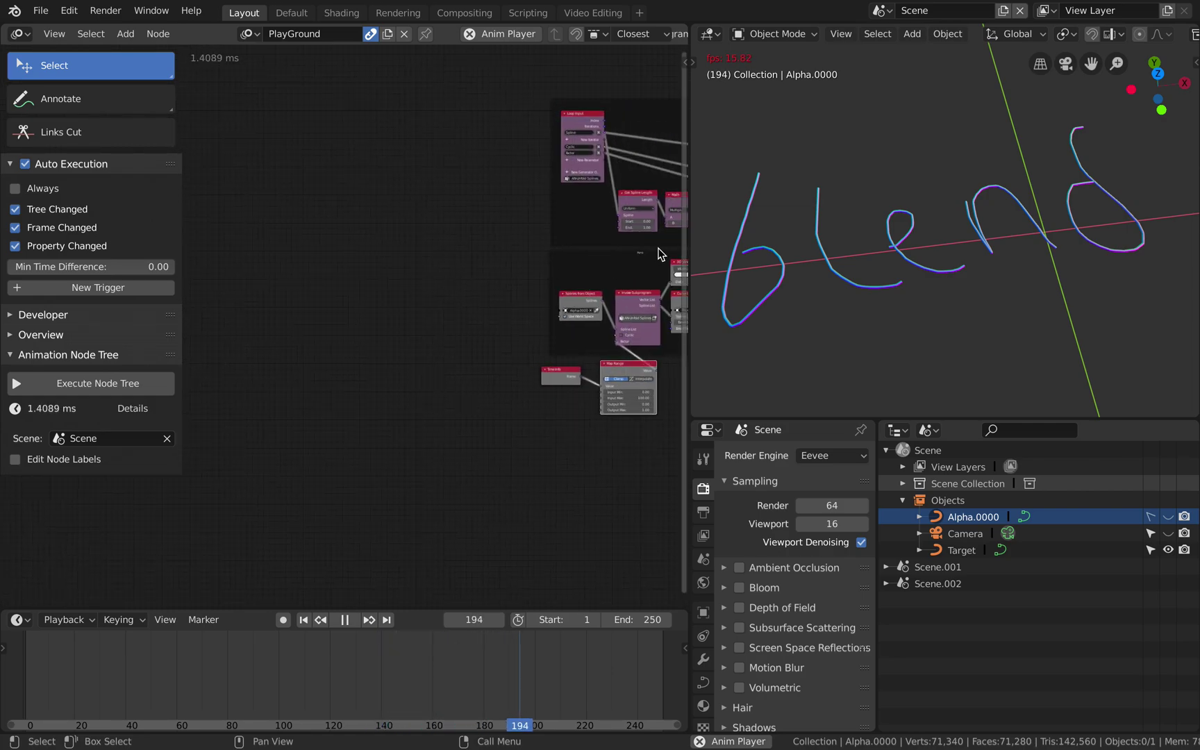
{"action": "scroll", "coordinate": [659, 251], "scroll_direction": "right", "scroll_amount": 8}
{"action": "scroll", "coordinate": [541, 266], "scroll_direction": "up", "scroll_amount": 1}
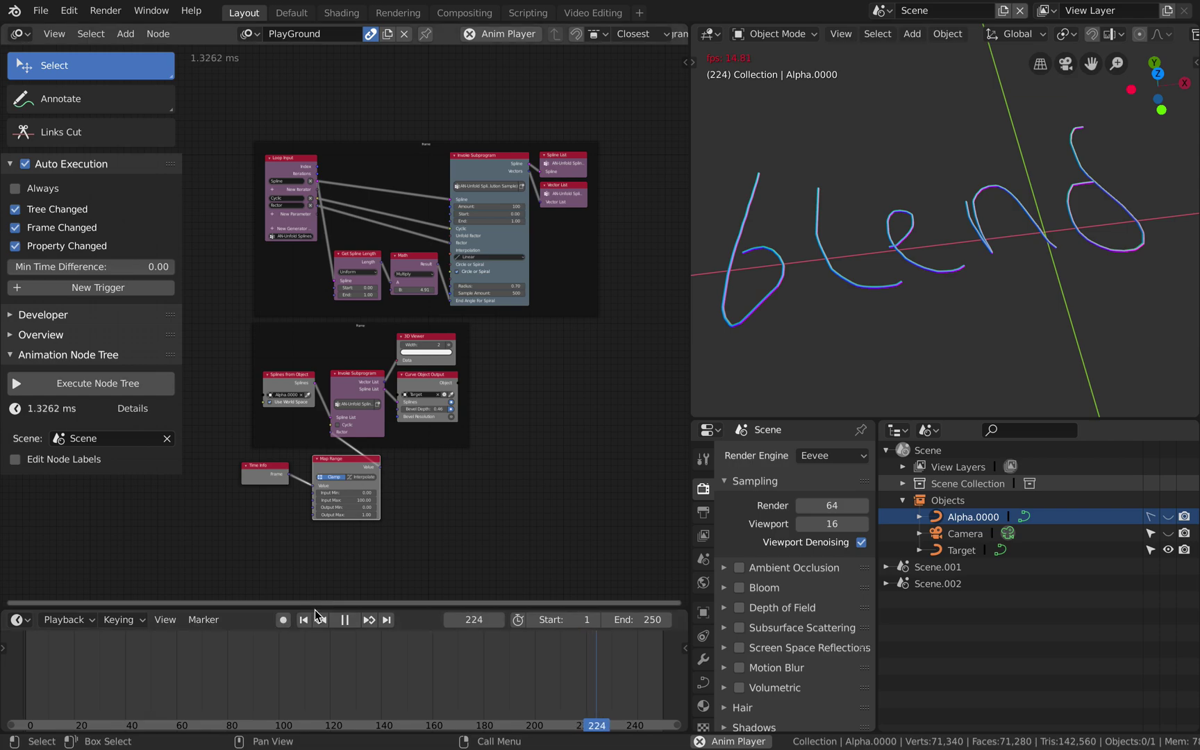
Stop the animation playback and save the file as UnfoldSplines3_NewVersion_me001.blend in the UnfoldSplines folder.
{"action": "left_click", "coordinate": [355, 624]}
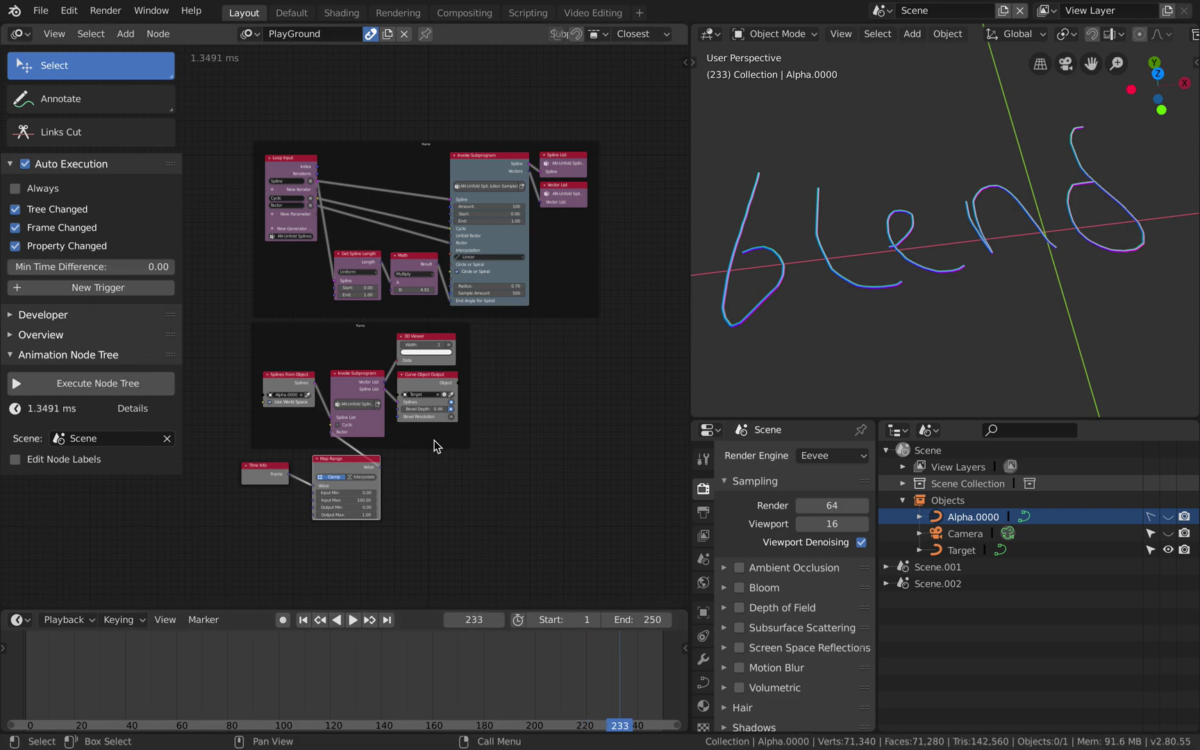
{"action": "left_click", "coordinate": [42, 11]}
{"action": "left_click", "coordinate": [96, 156]}
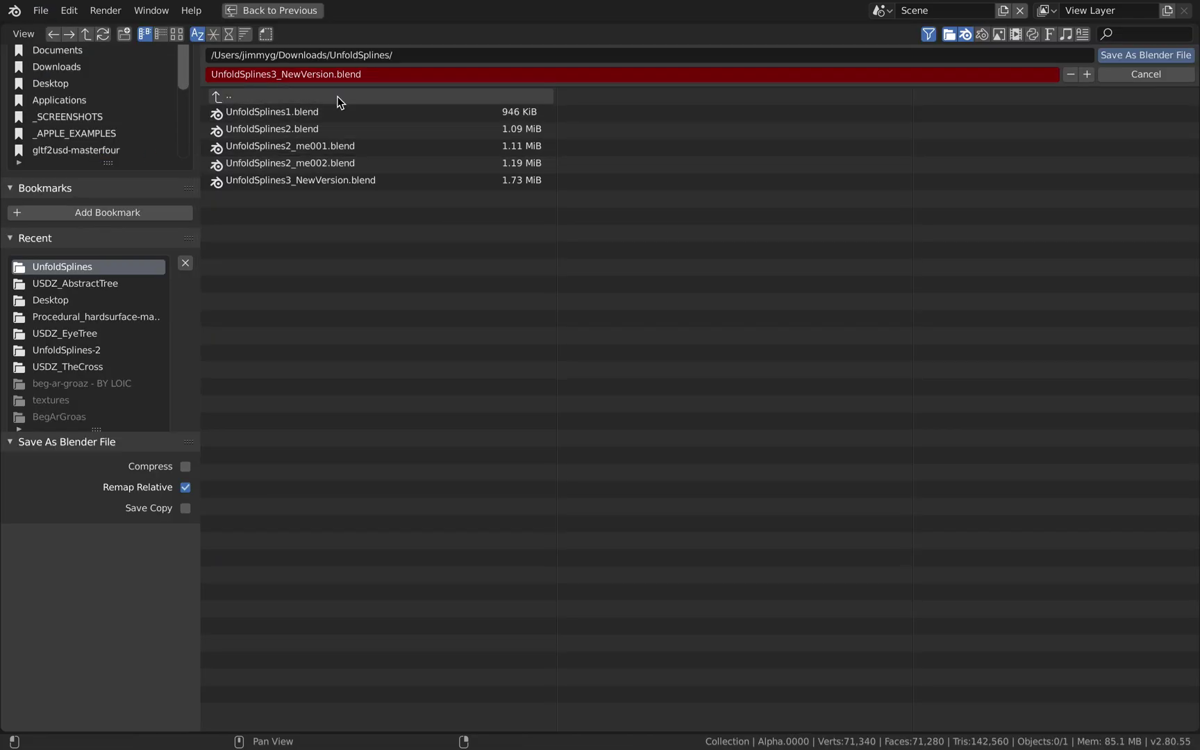
{"action": "left_click", "coordinate": [332, 75]}
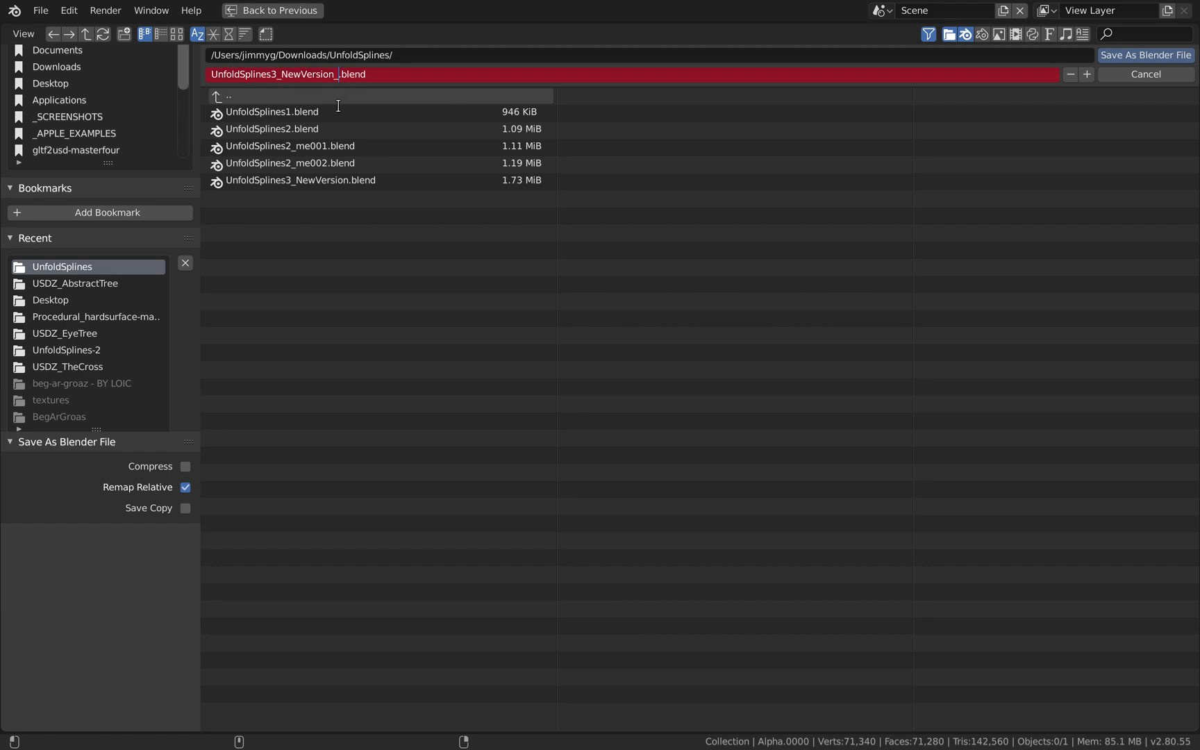
{"action": "type", "text": "_me001"}
{"action": "key", "text": "Return"}
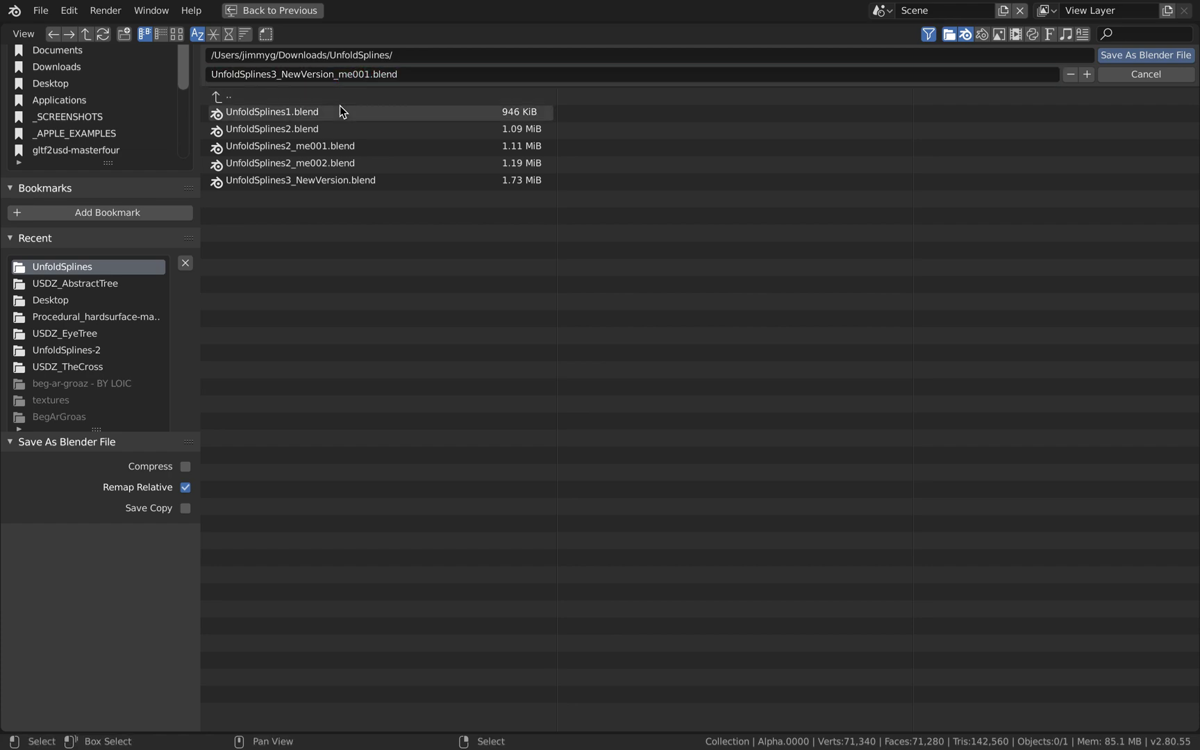
{"action": "left_click", "coordinate": [1112, 55]}
Switch to the browser and read through the 3D Singh VFX Twitter posts on Animation Nodes, ending at the profile header.
{"action": "key", "text": "ctrl+Right"}
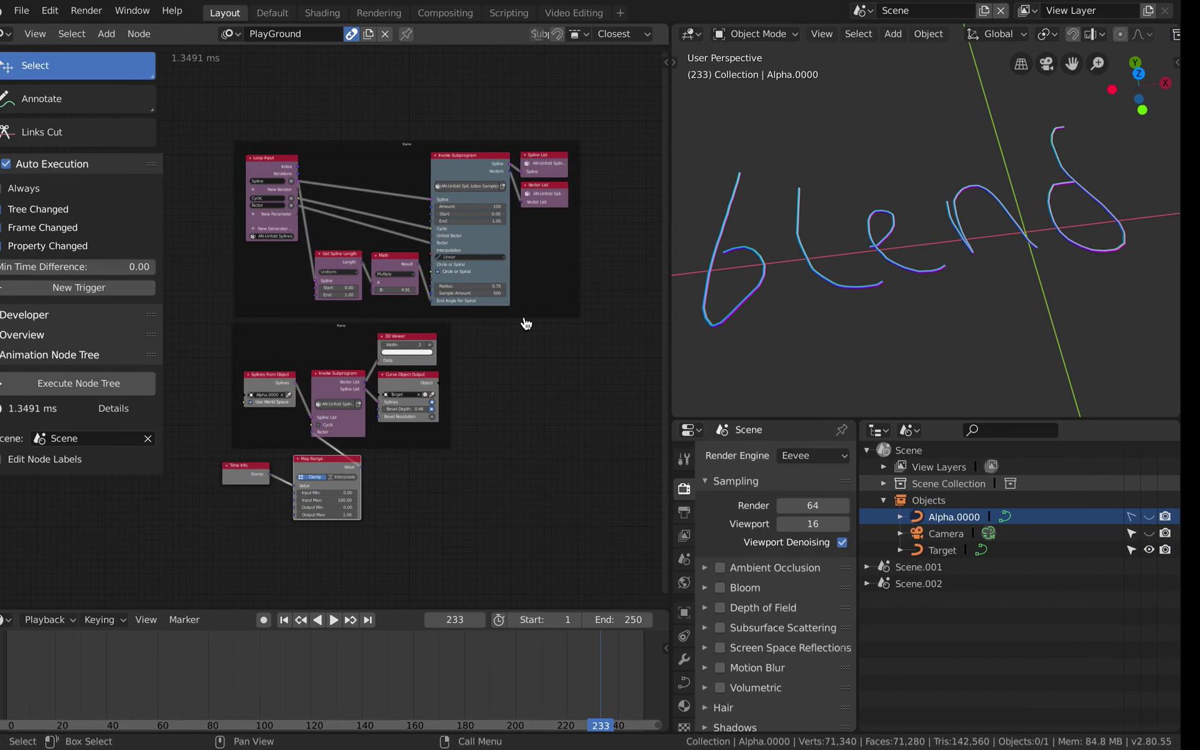
{"action": "scroll", "coordinate": [486, 486], "scroll_direction": "down", "scroll_amount": 3}
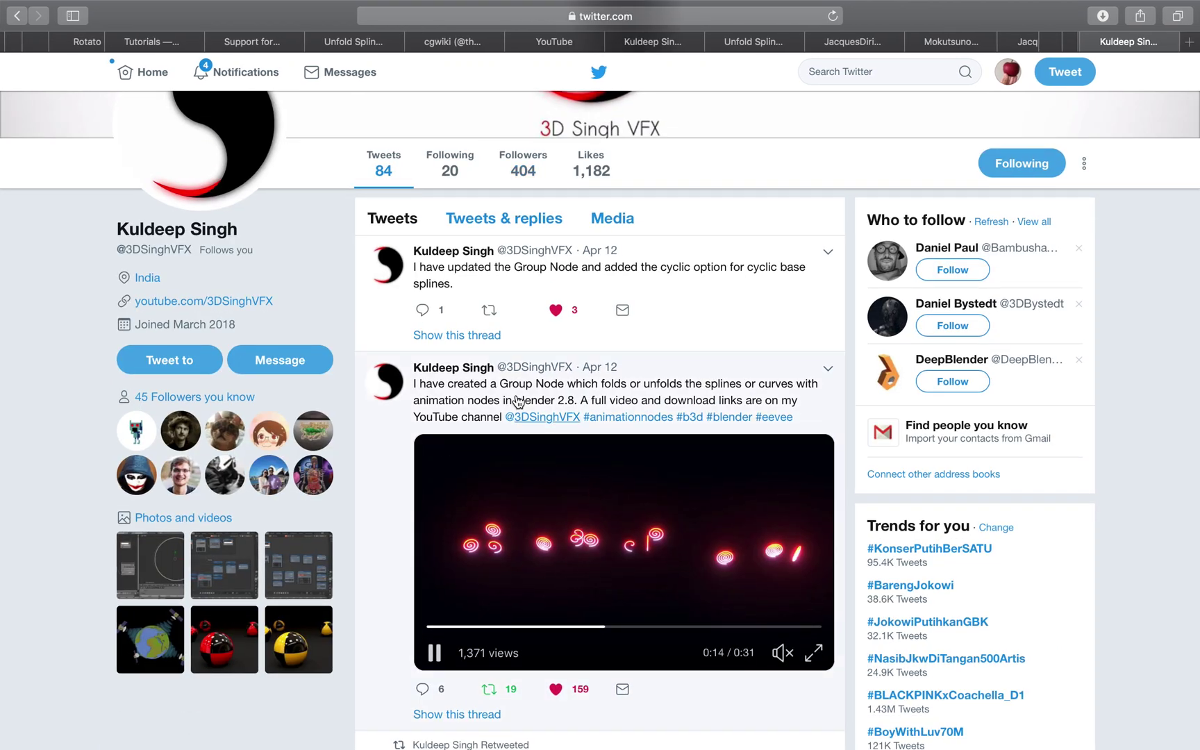
{"action": "scroll", "coordinate": [517, 401], "scroll_direction": "down", "scroll_amount": 15}
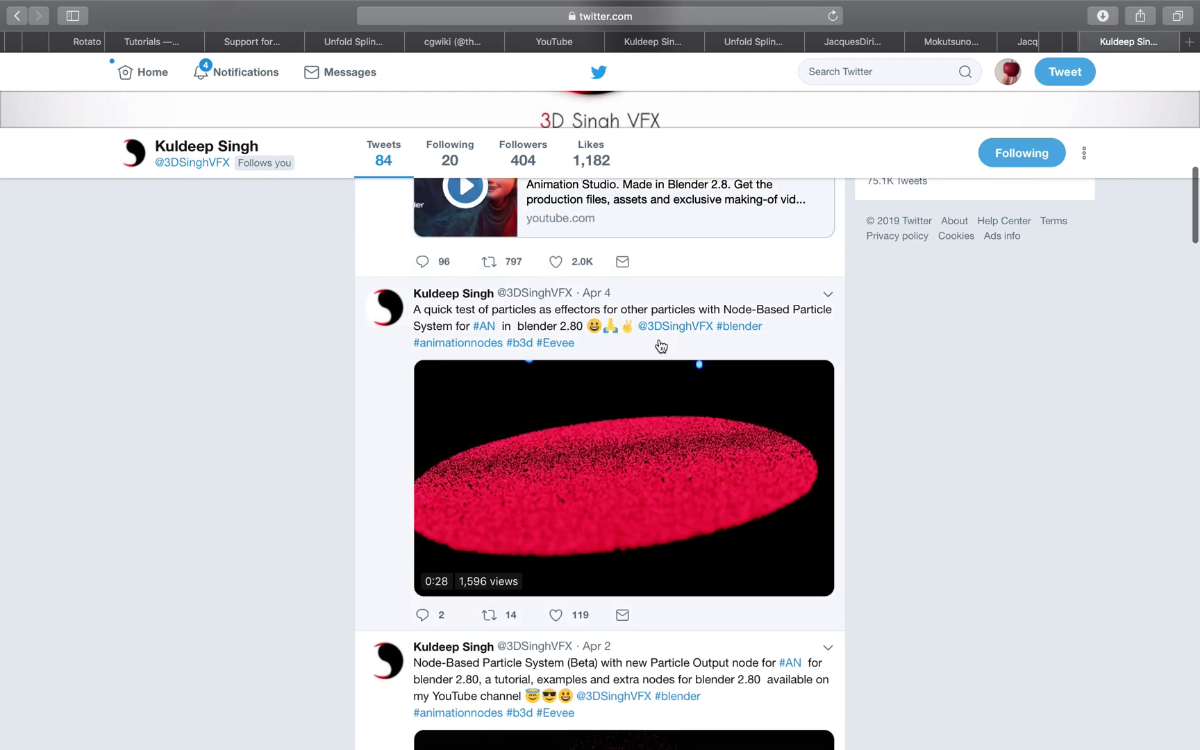
{"action": "scroll", "coordinate": [622, 417], "scroll_direction": "down", "scroll_amount": 15}
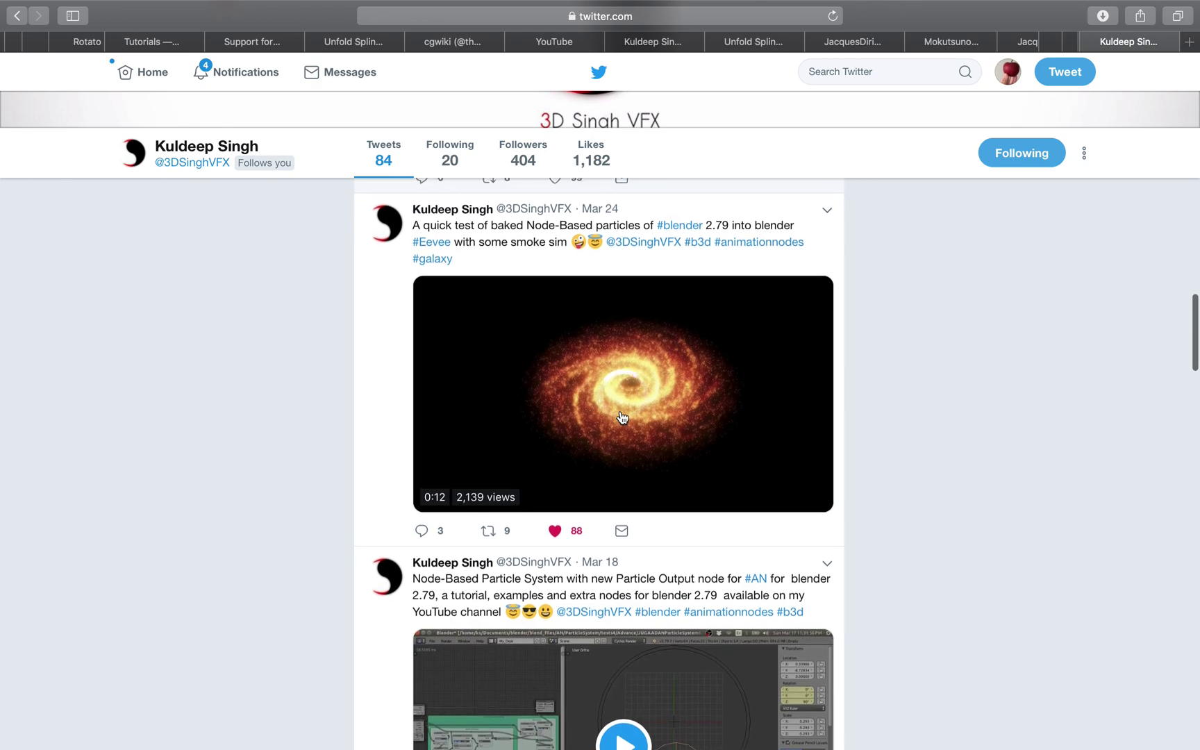
{"action": "scroll", "coordinate": [622, 417], "scroll_direction": "down", "scroll_amount": 6}
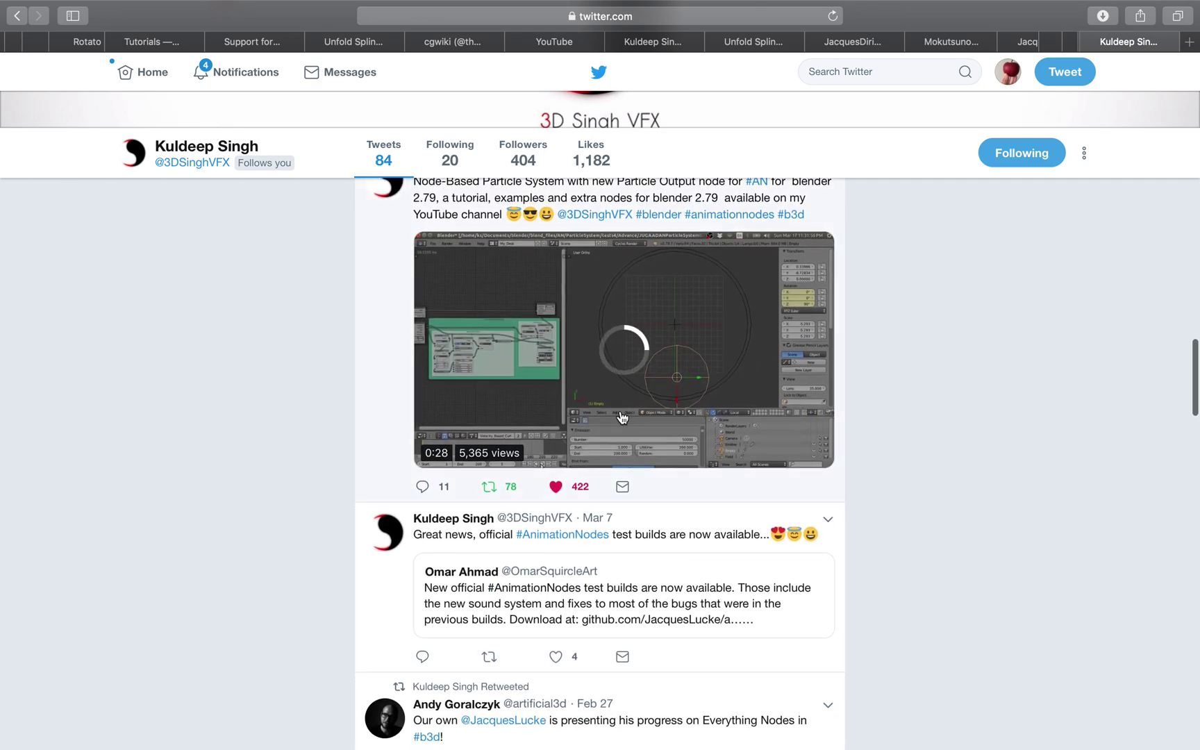
{"action": "scroll", "coordinate": [528, 360], "scroll_direction": "down", "scroll_amount": 12}
{"action": "scroll", "coordinate": [528, 359], "scroll_direction": "up", "scroll_amount": 8}
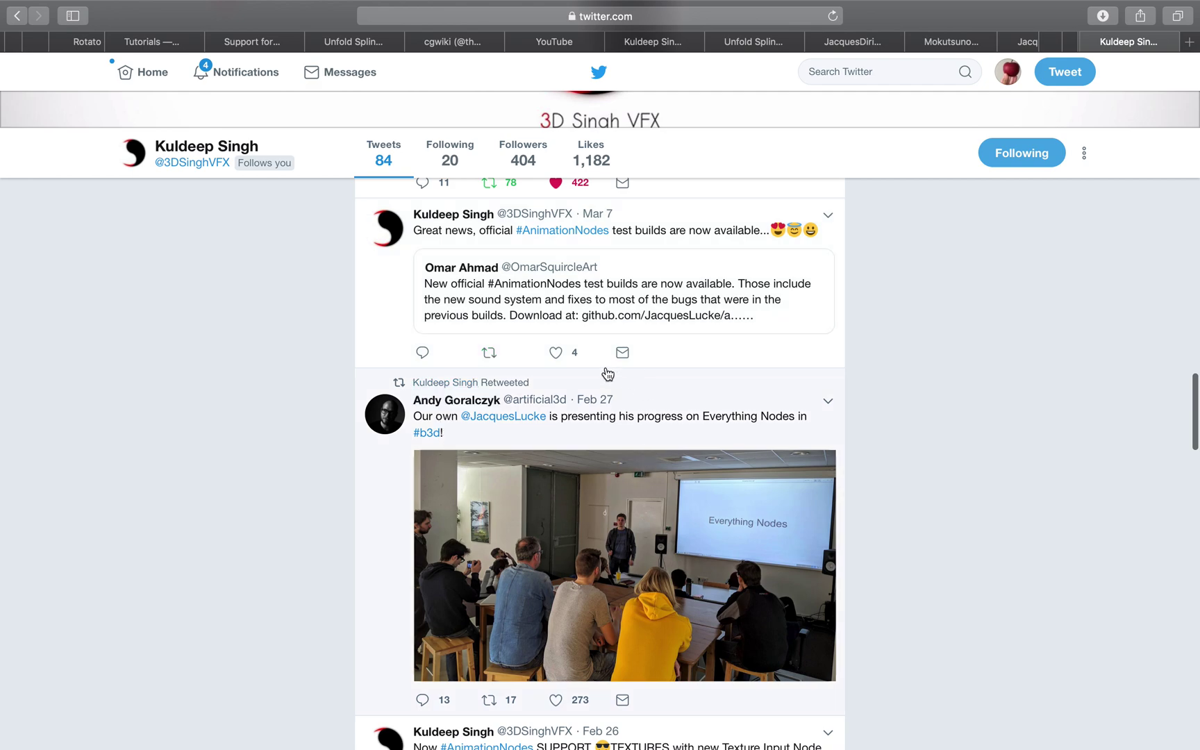
{"action": "scroll", "coordinate": [546, 479], "scroll_direction": "down", "scroll_amount": 5}
{"action": "scroll", "coordinate": [545, 481], "scroll_direction": "up", "scroll_amount": 20}
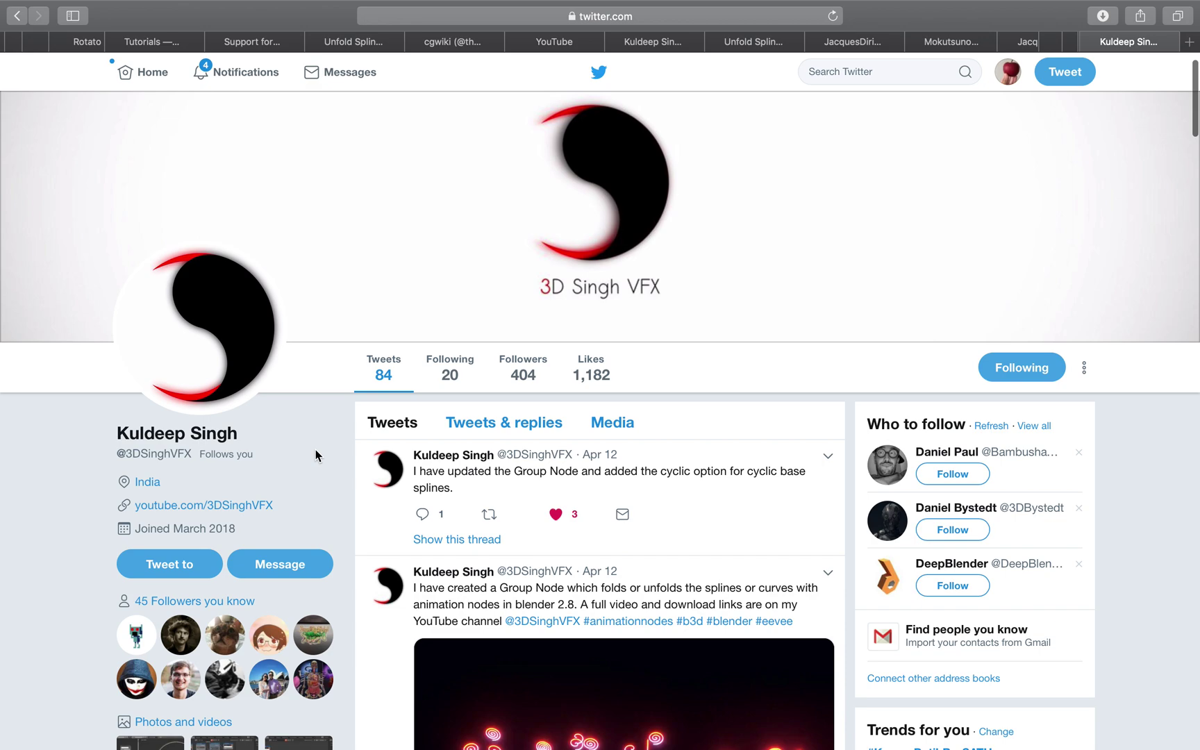
Return to Blender to view the unfolded lettering from another angle, and switch back to the Twitter profile.
{"action": "key", "text": "ctrl+Left"}
{"action": "scroll", "coordinate": [822, 324], "scroll_direction": "right", "scroll_amount": 5}
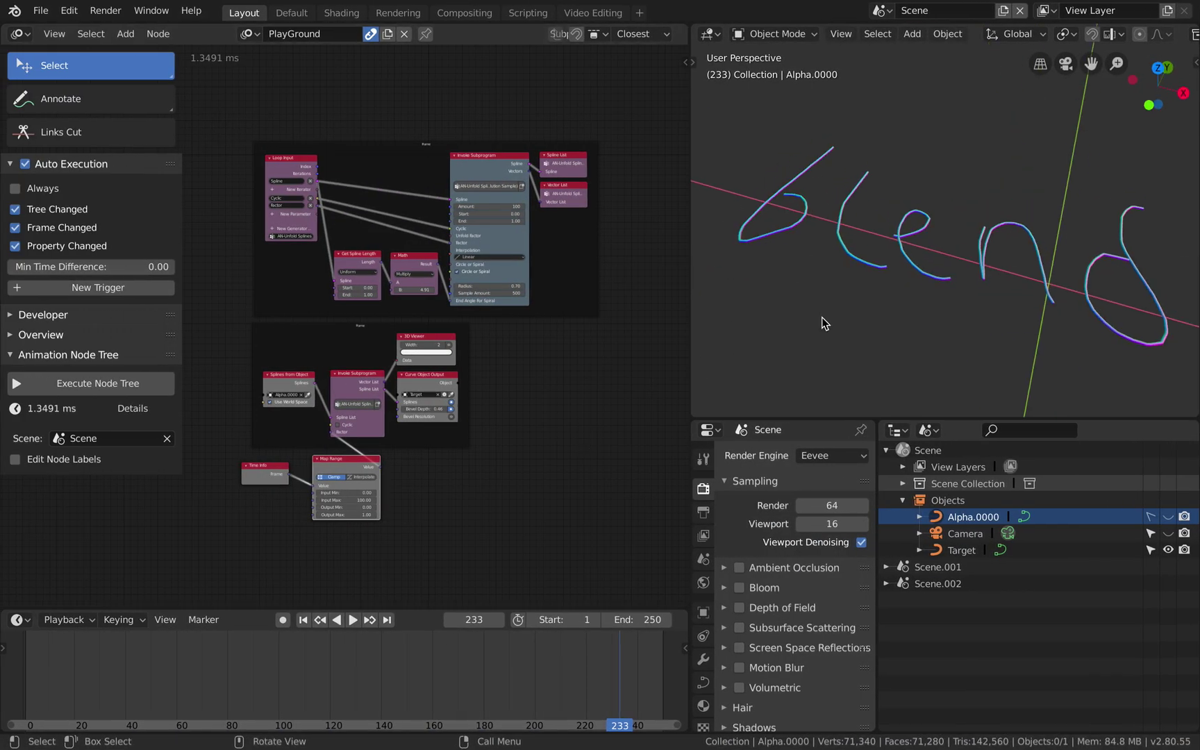
{"action": "scroll", "coordinate": [822, 324], "scroll_direction": "left", "scroll_amount": 3}
{"action": "key", "text": "ctrl+Right"}
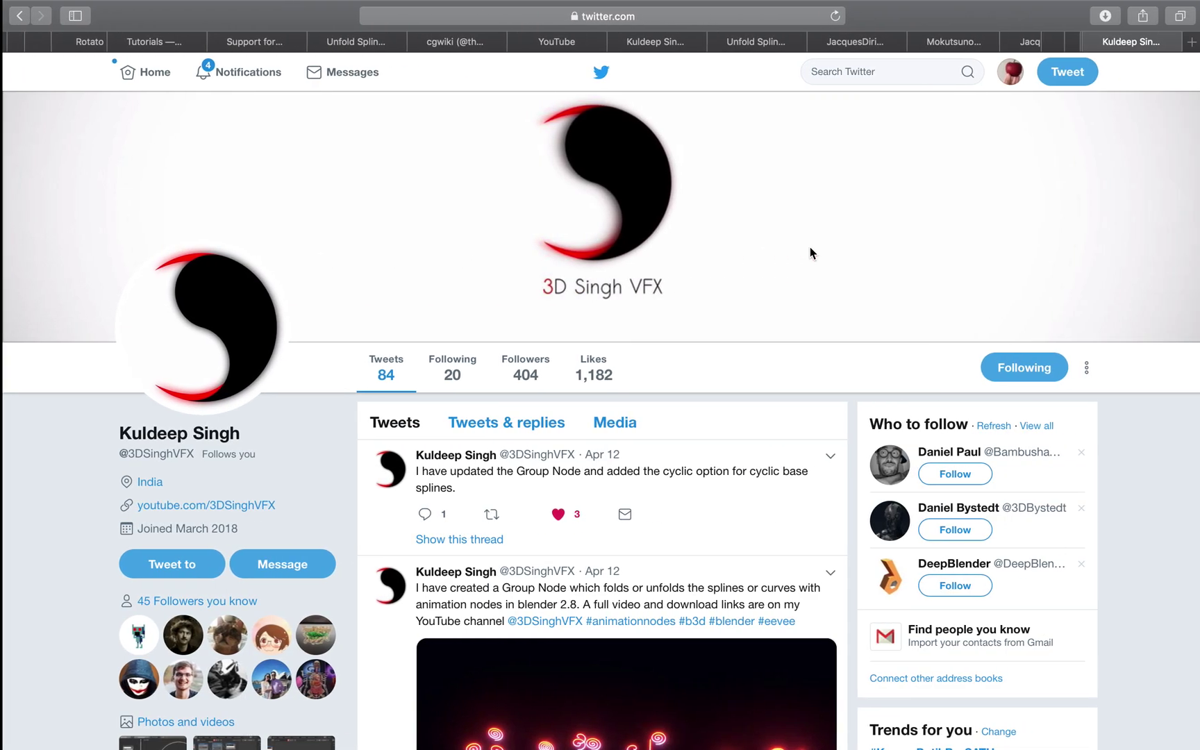